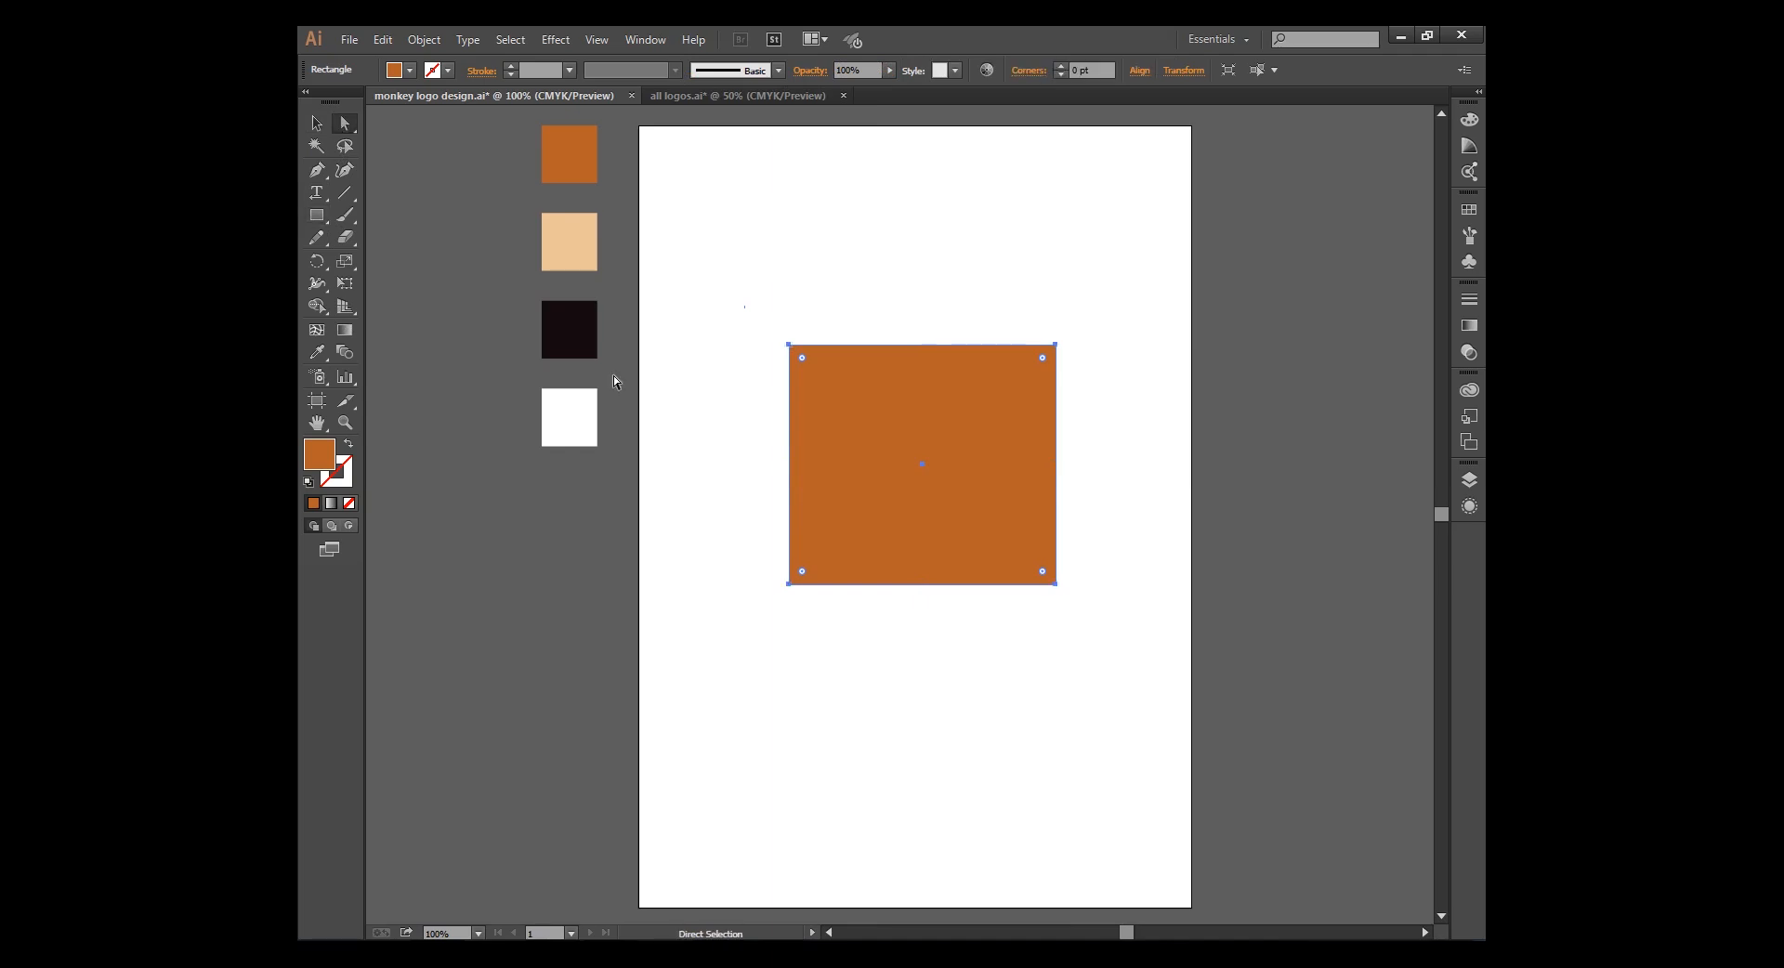
Round the orange rectangle's two upper corners moderately and its two lower corners fully to form the monkey's head
click(786, 346)
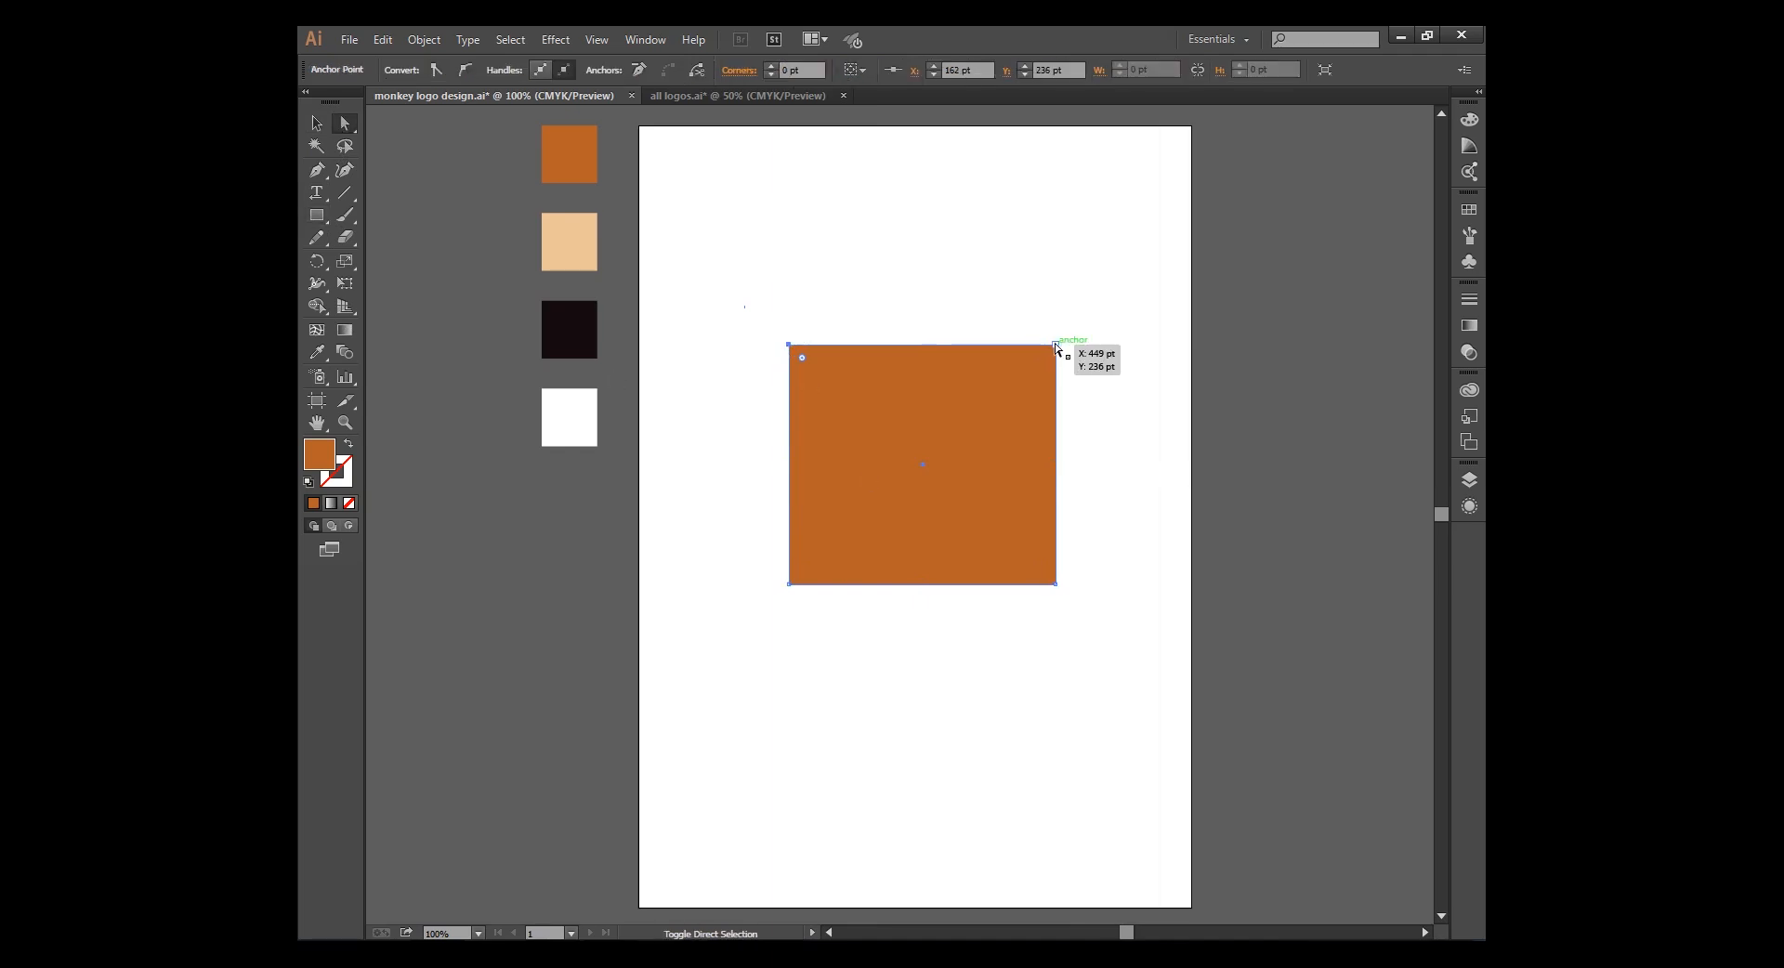
shift+click(1055, 344)
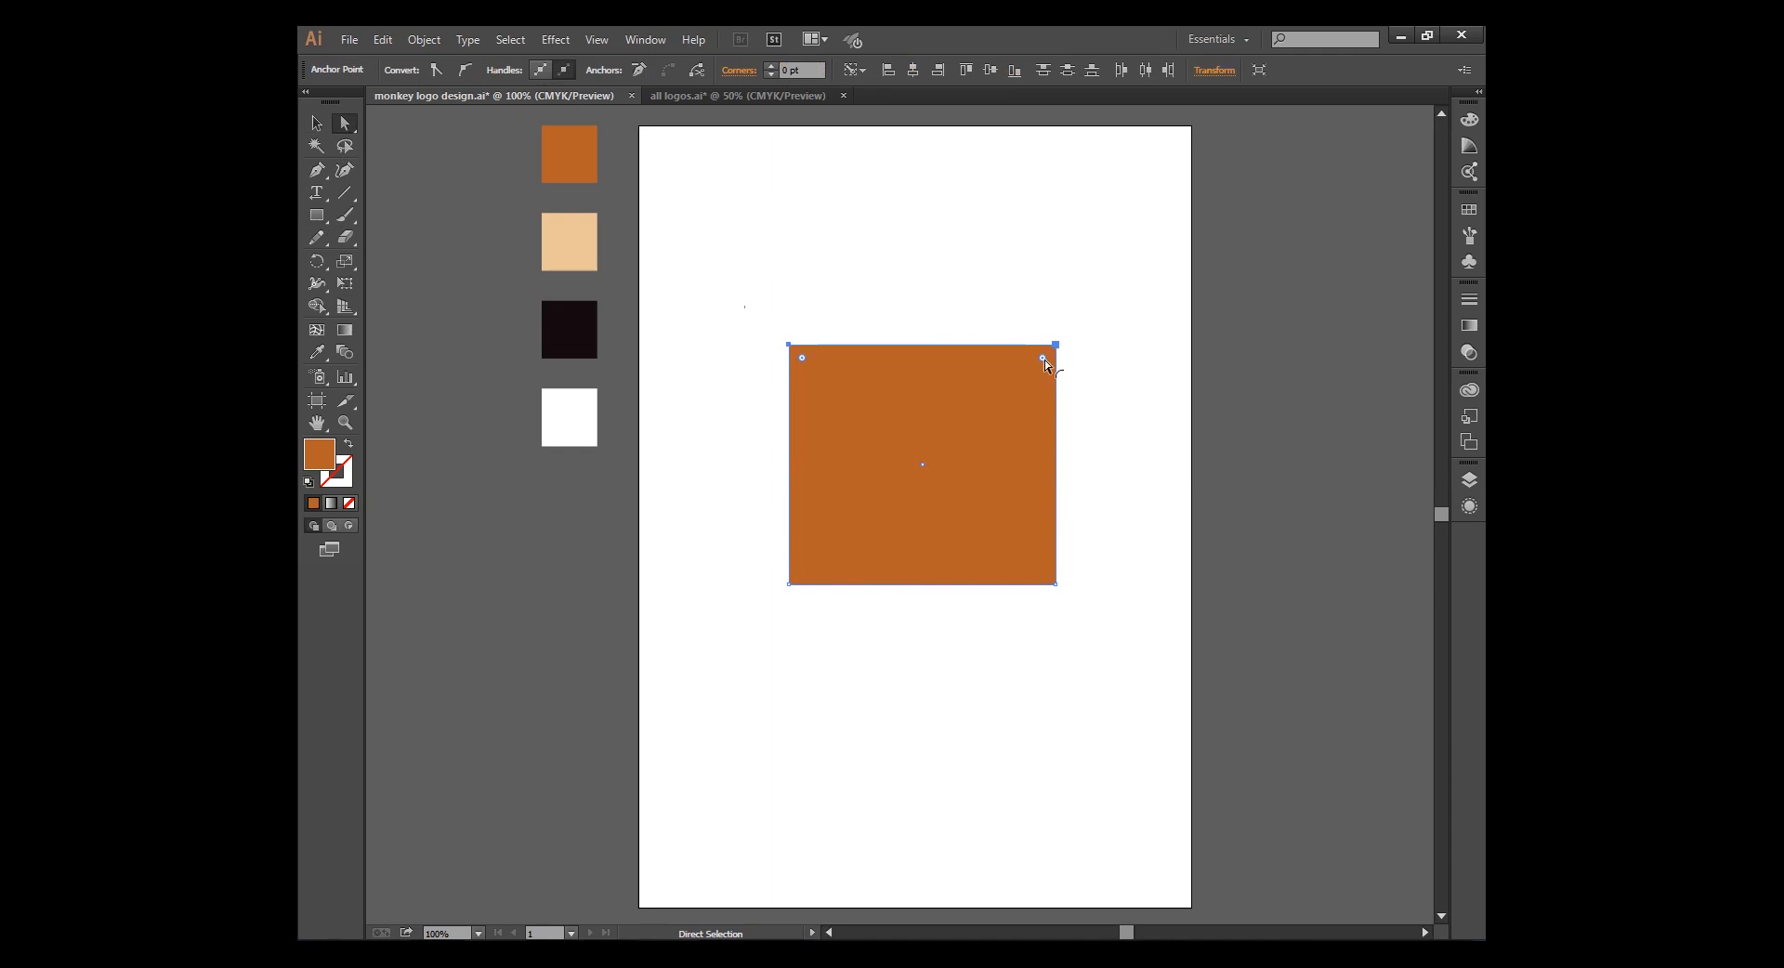
drag(1044, 360, 1005, 396)
drag(744, 546, 1123, 699)
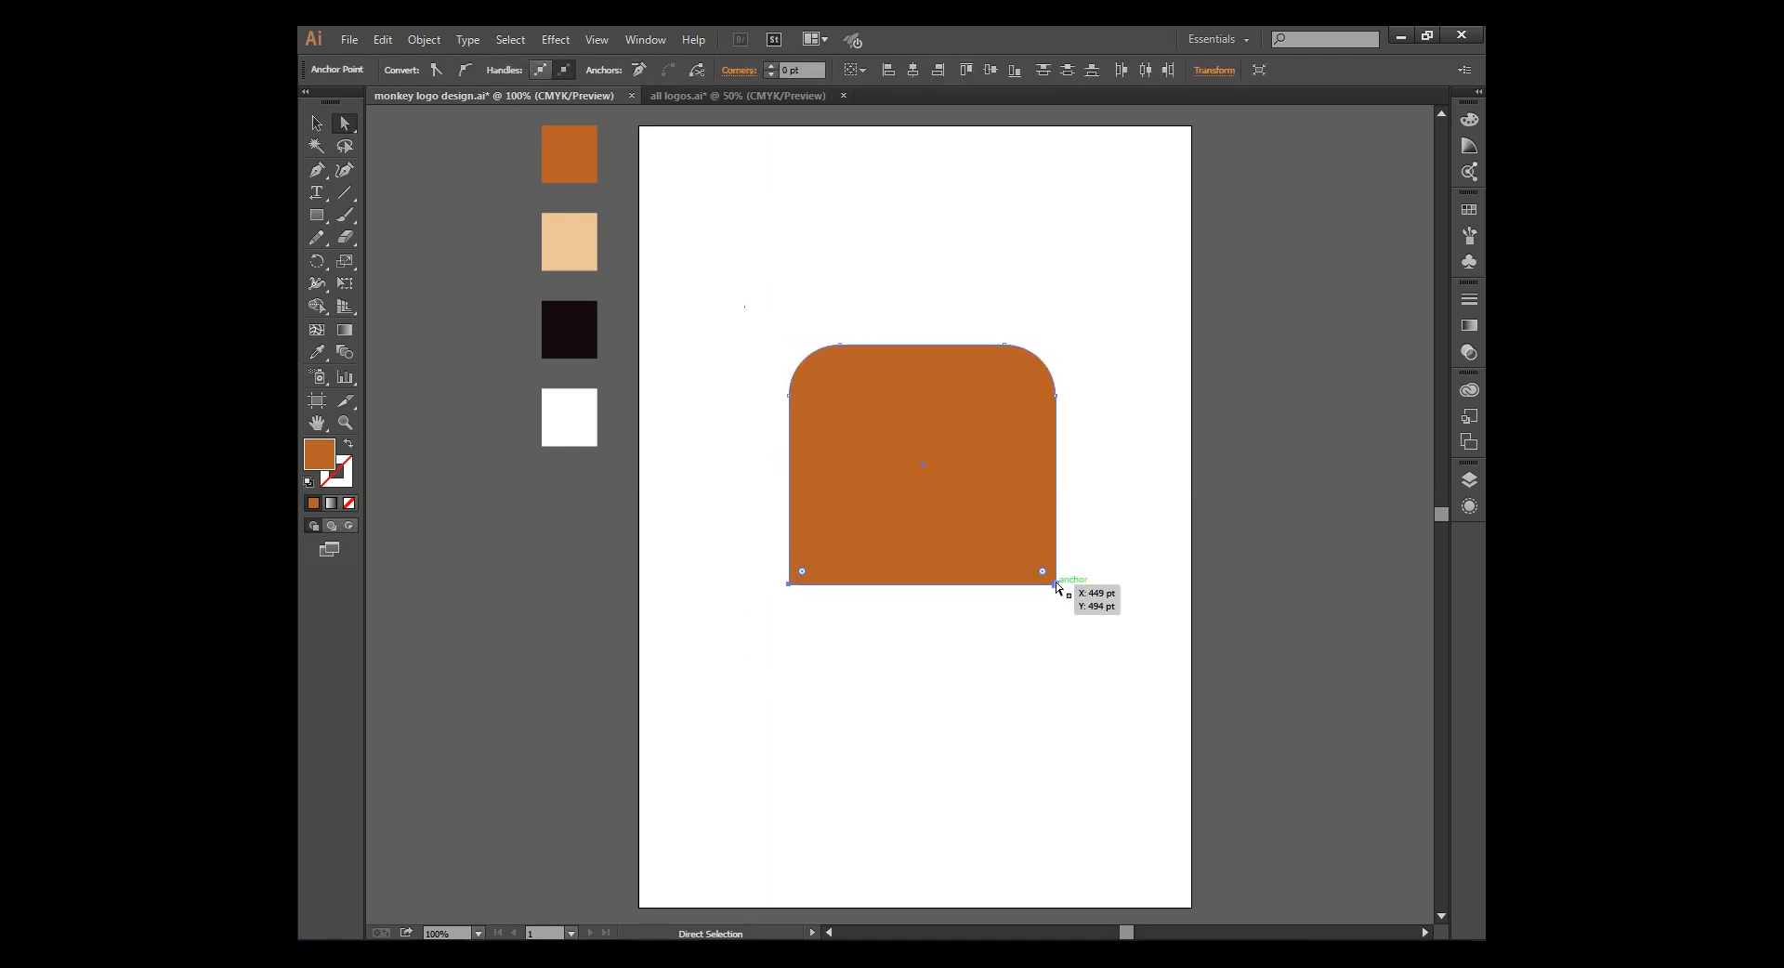
drag(1057, 585, 878, 330)
click(900, 705)
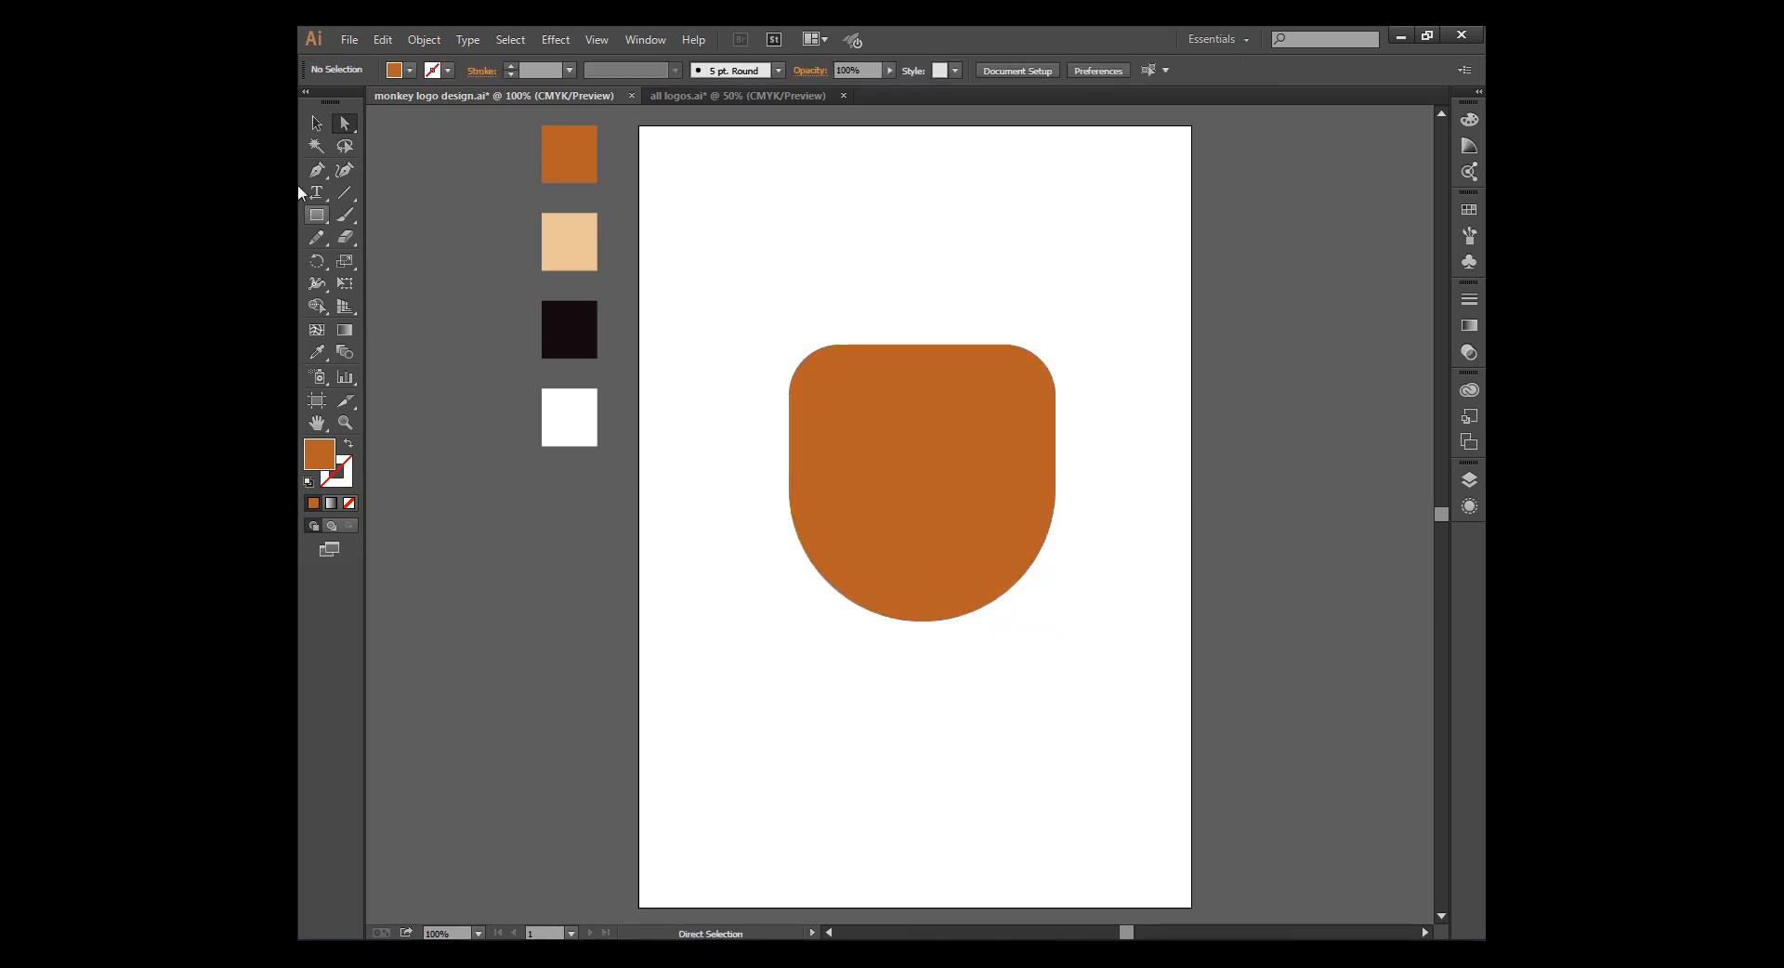
Draw a wide rectangle about 193 by 70 pt across the middle of the head, filled with the light tan swatch colour
click(310, 114)
click(583, 260)
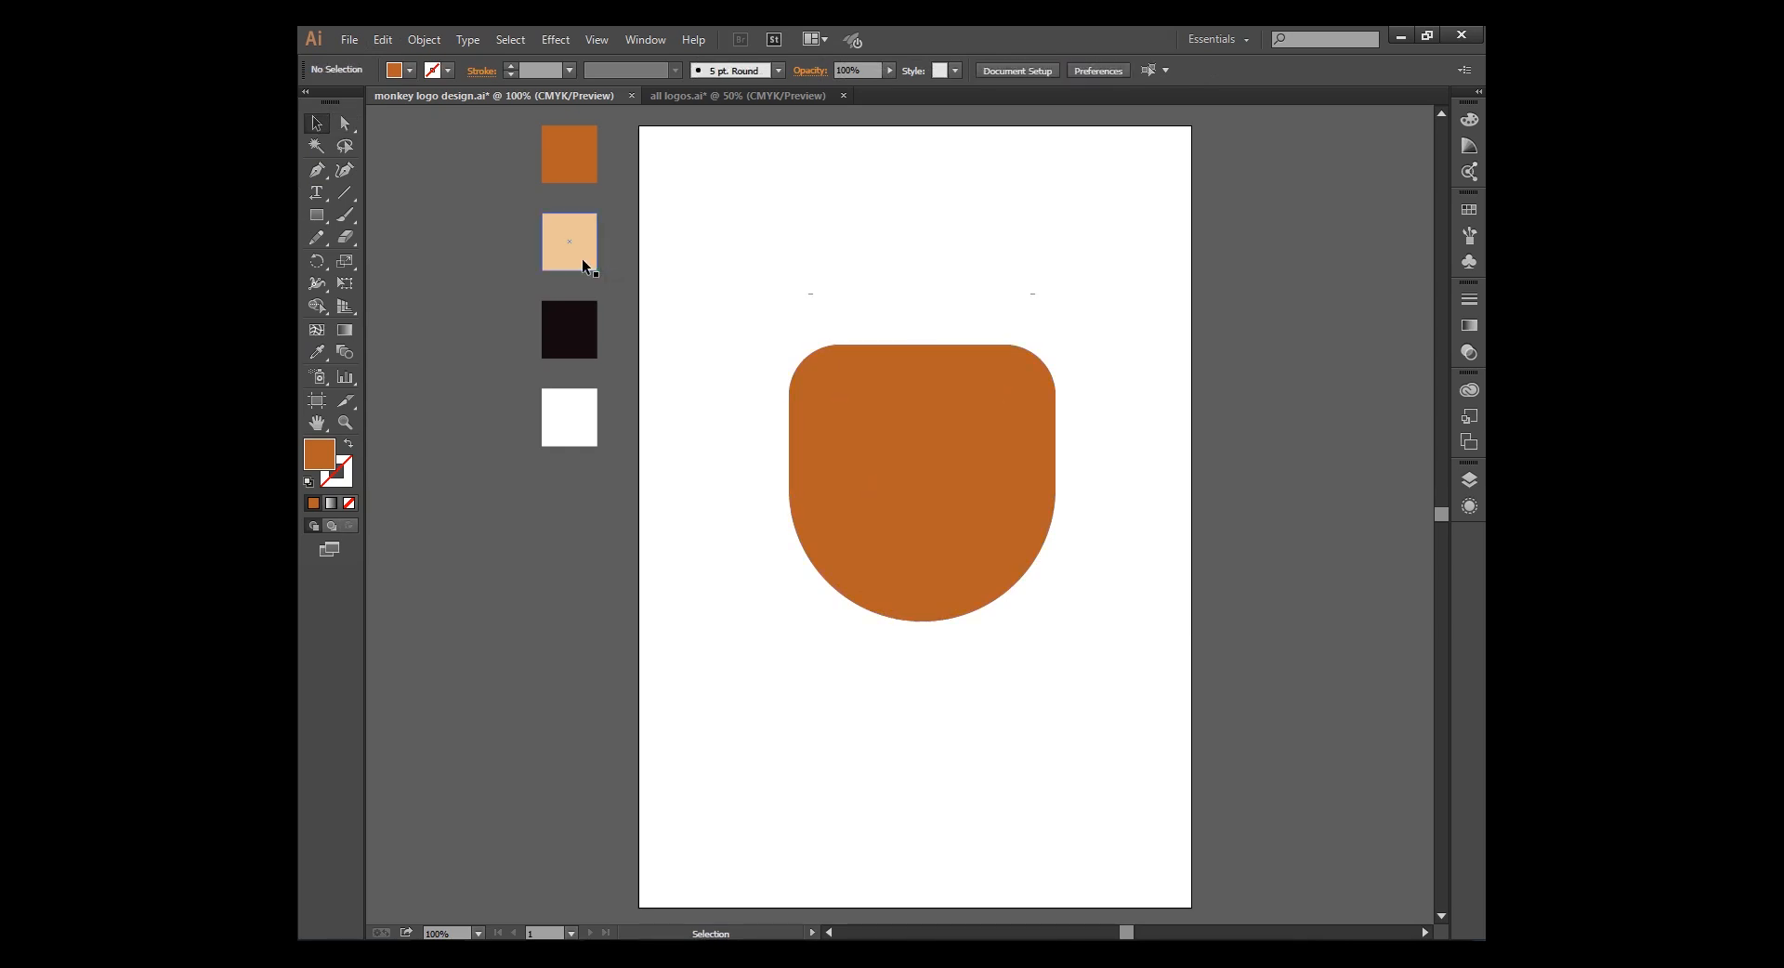
click(583, 262)
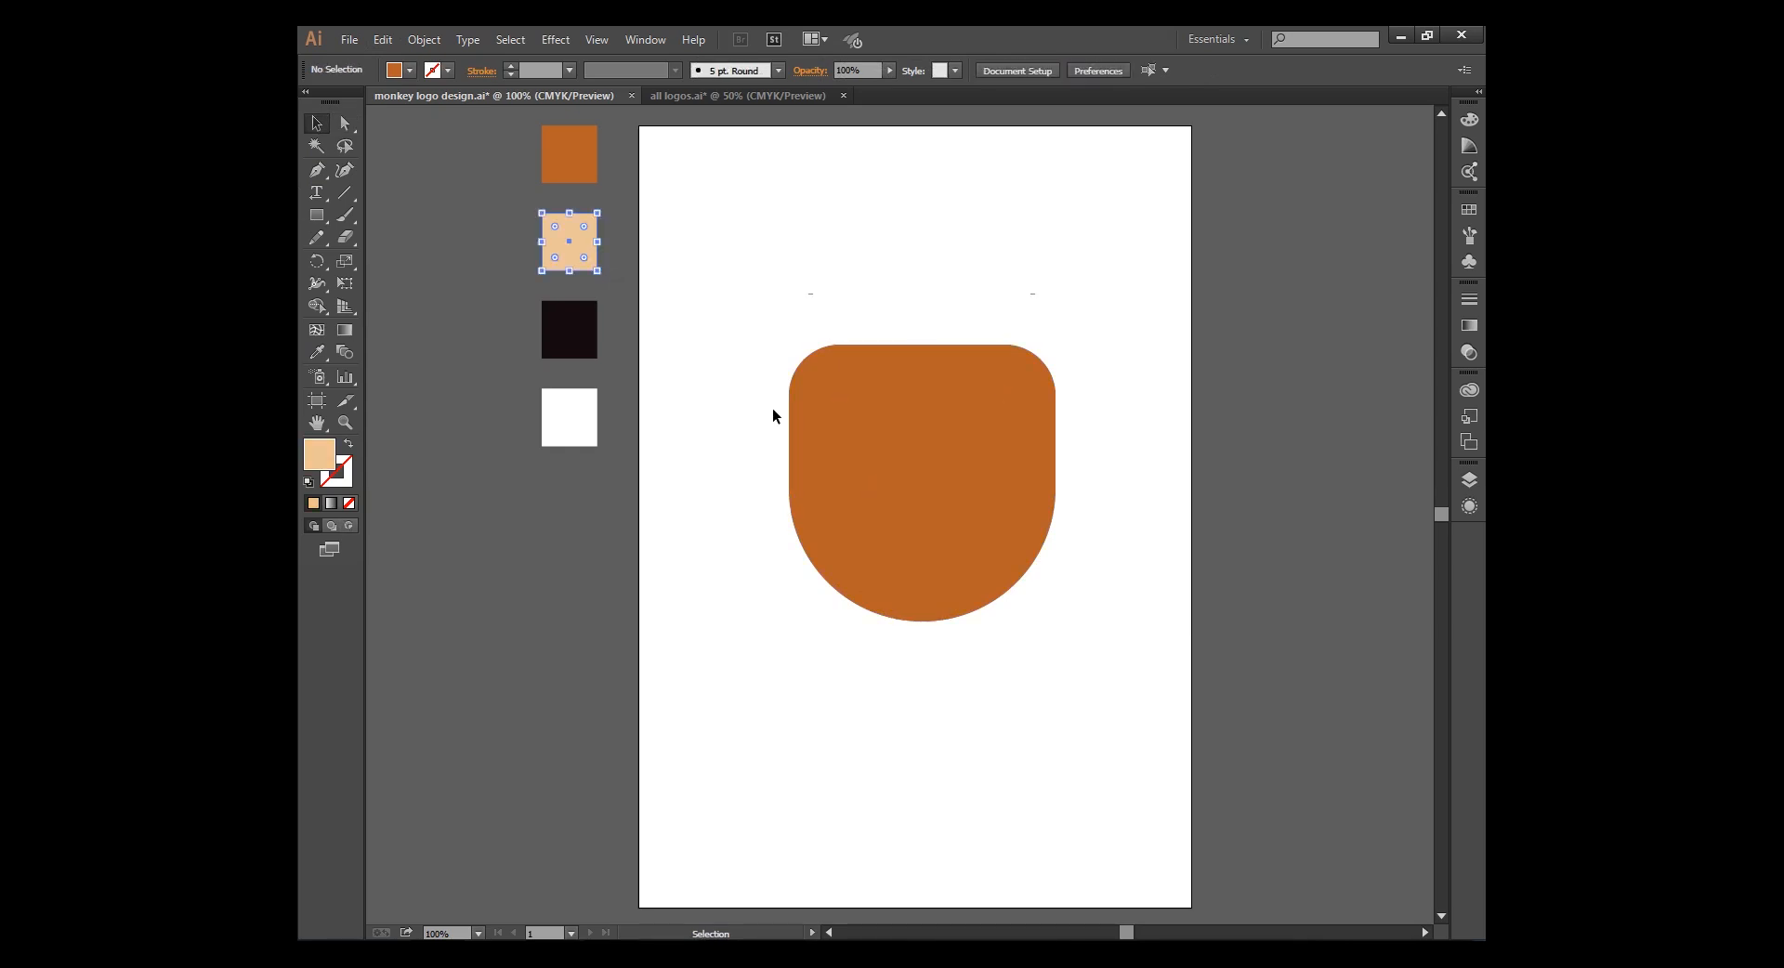
click(319, 217)
click(384, 216)
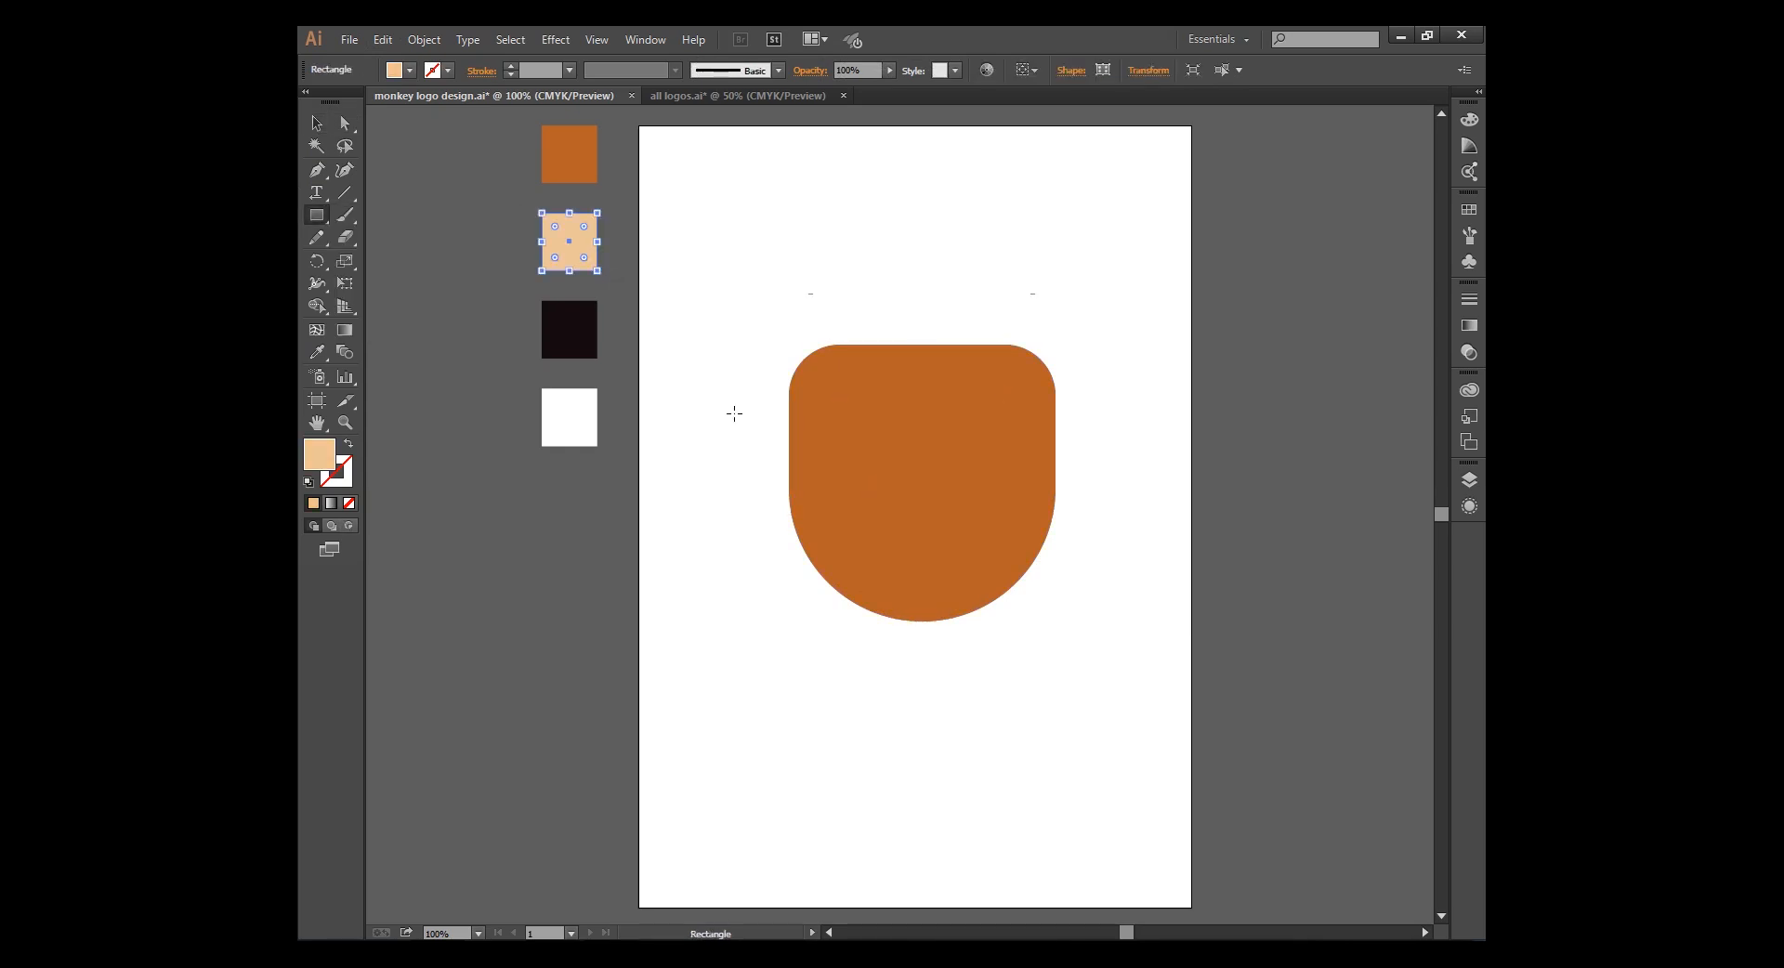
drag(844, 423, 1023, 487)
Round all four corners of the tan rectangle to 35 pt so it forms a pill shape
click(344, 123)
click(693, 502)
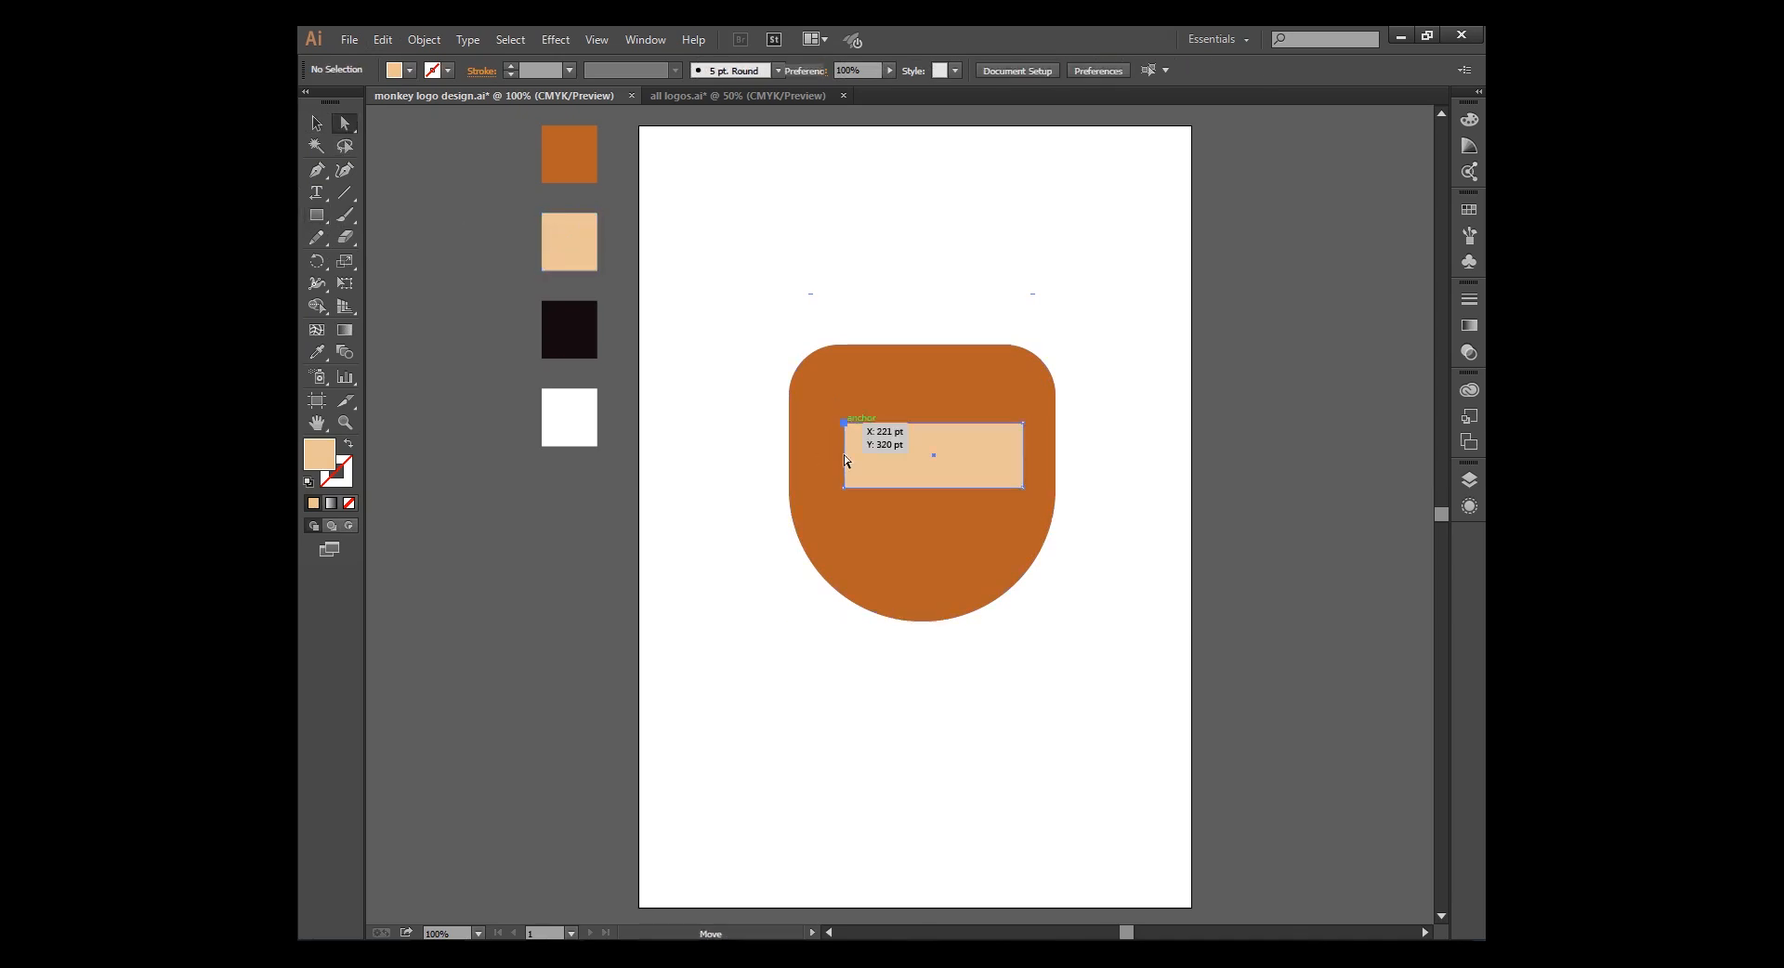
click(844, 422)
shift+click(844, 490)
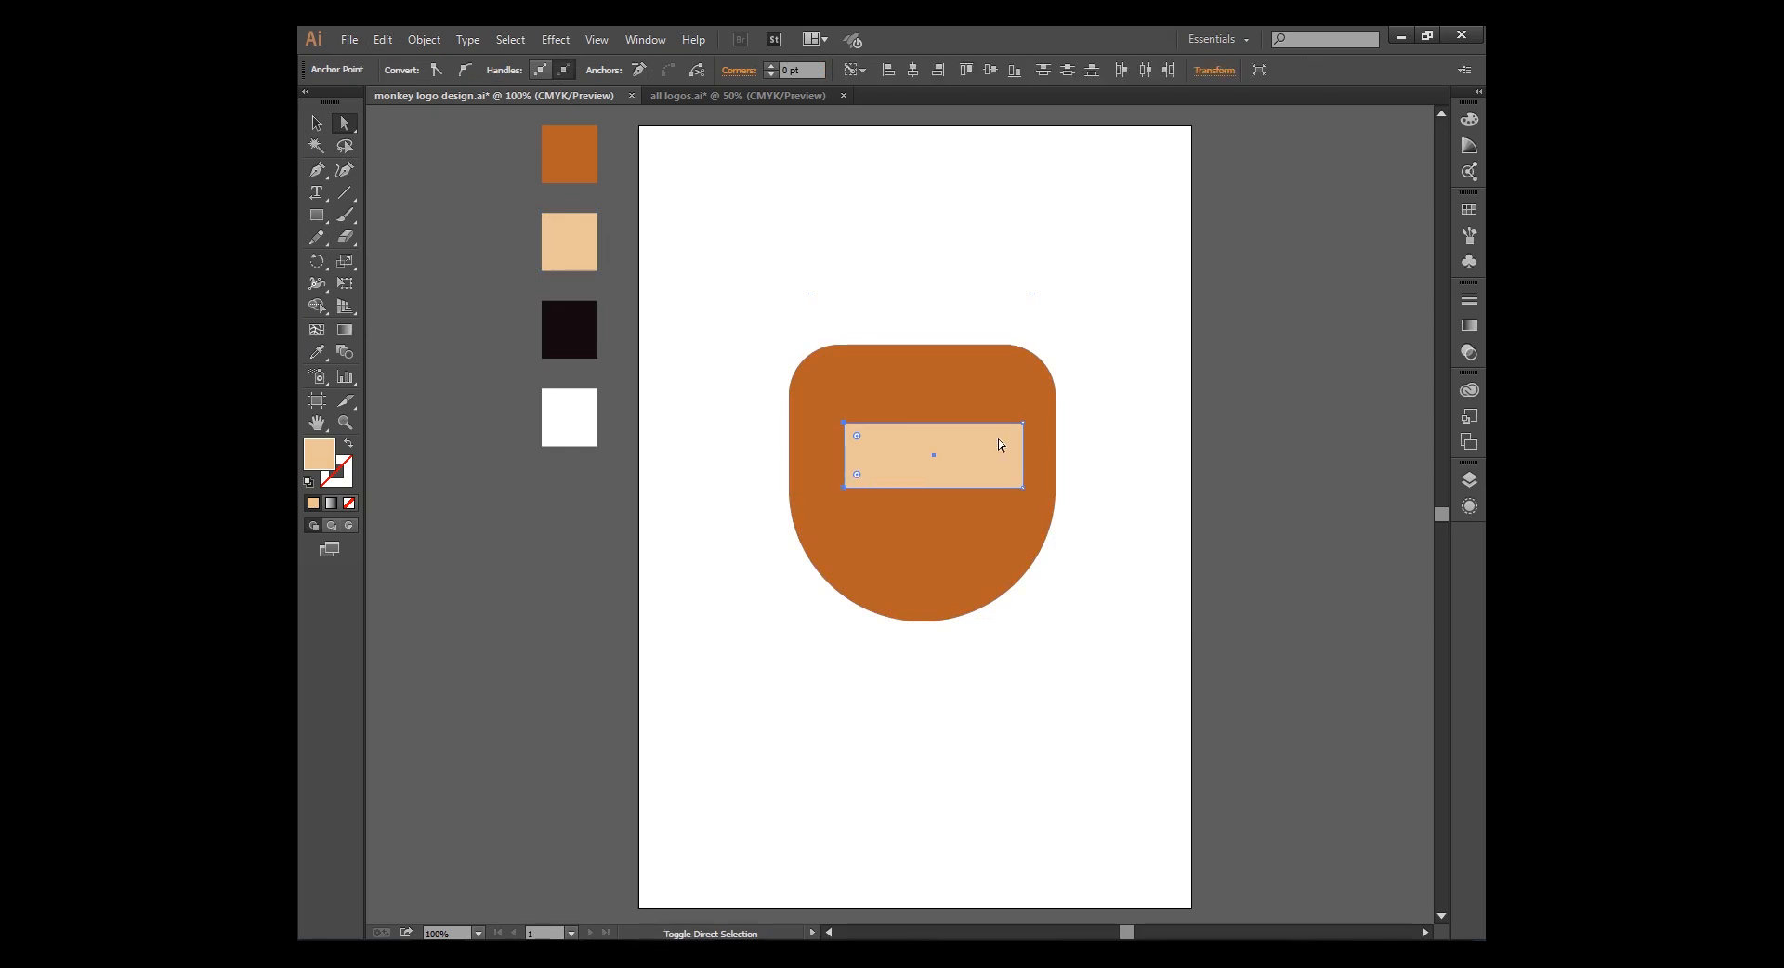
shift+click(1023, 423)
shift+click(1022, 487)
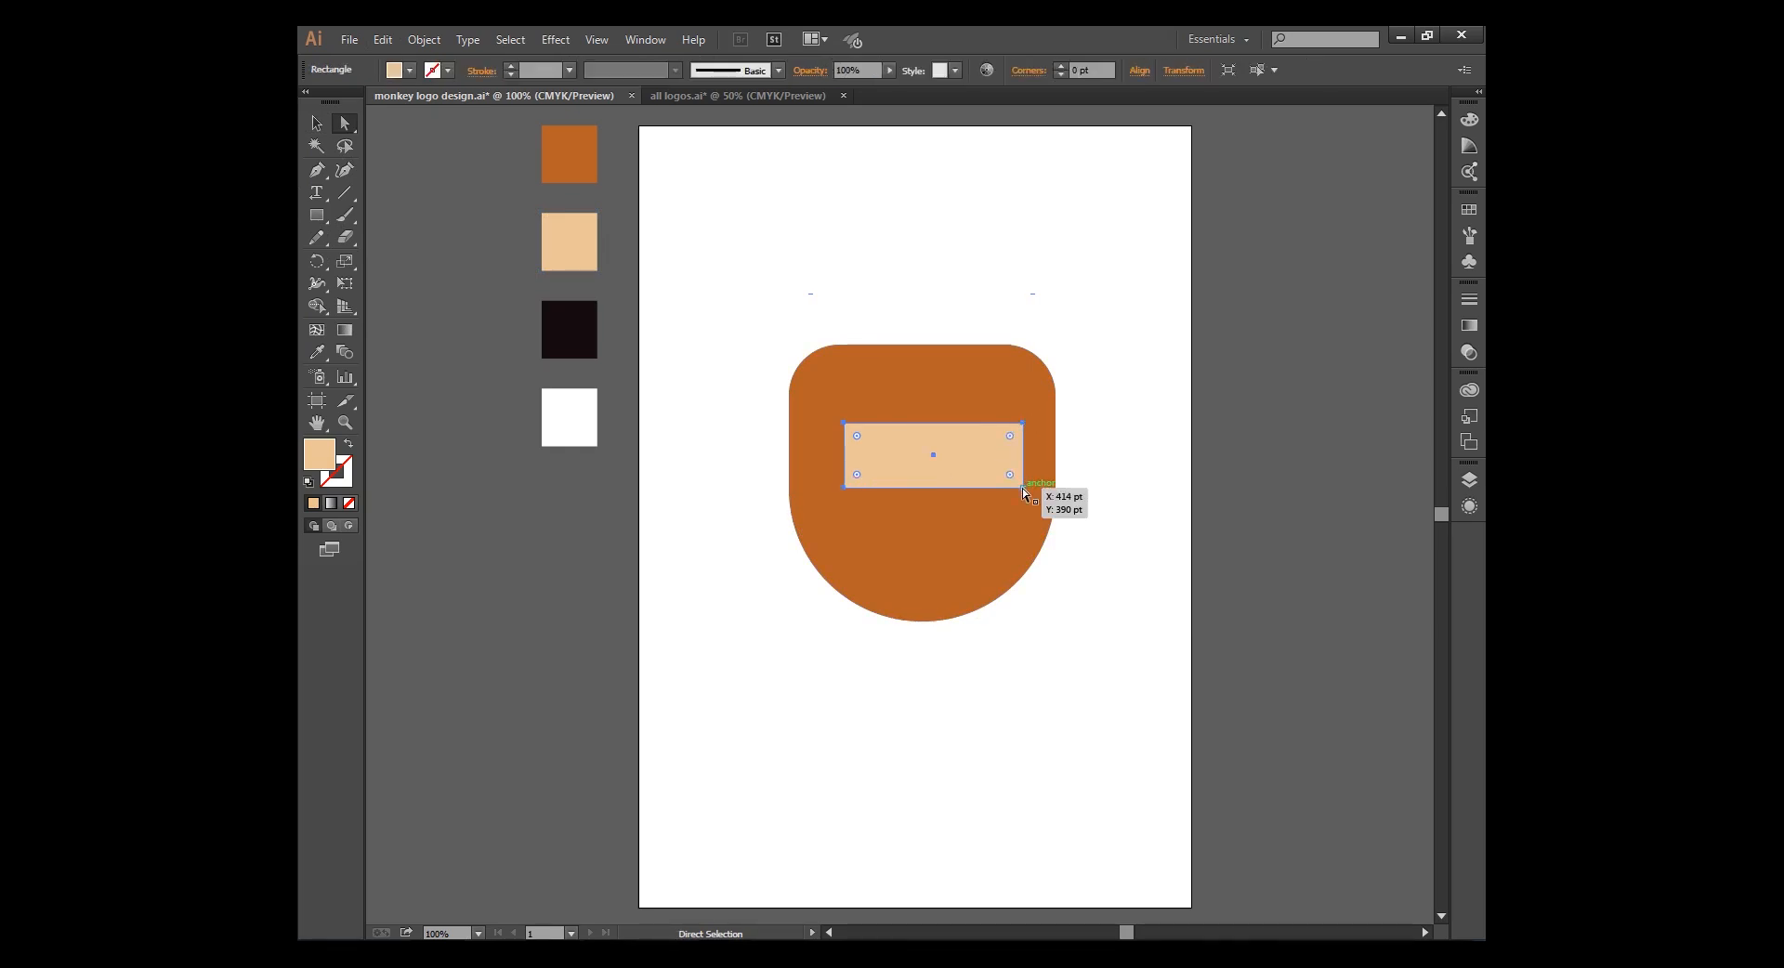
drag(1011, 476, 957, 470)
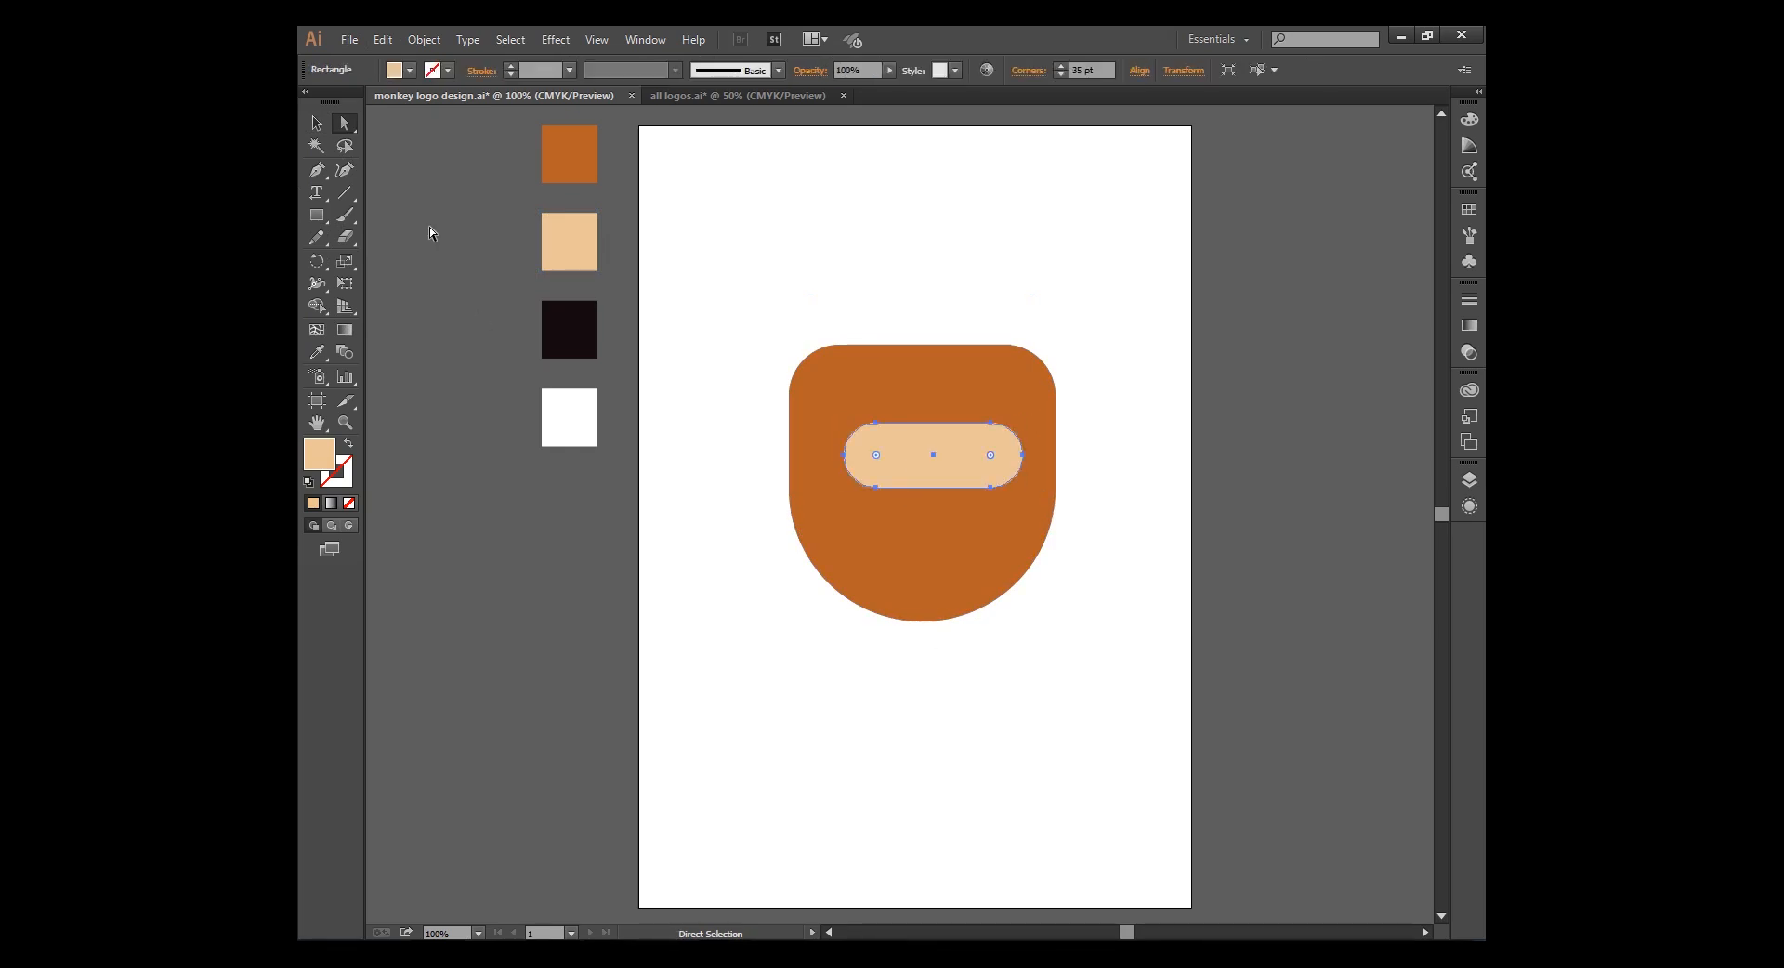
Align the tan pill shape and the orange head on their horizontal centres
click(325, 131)
click(816, 269)
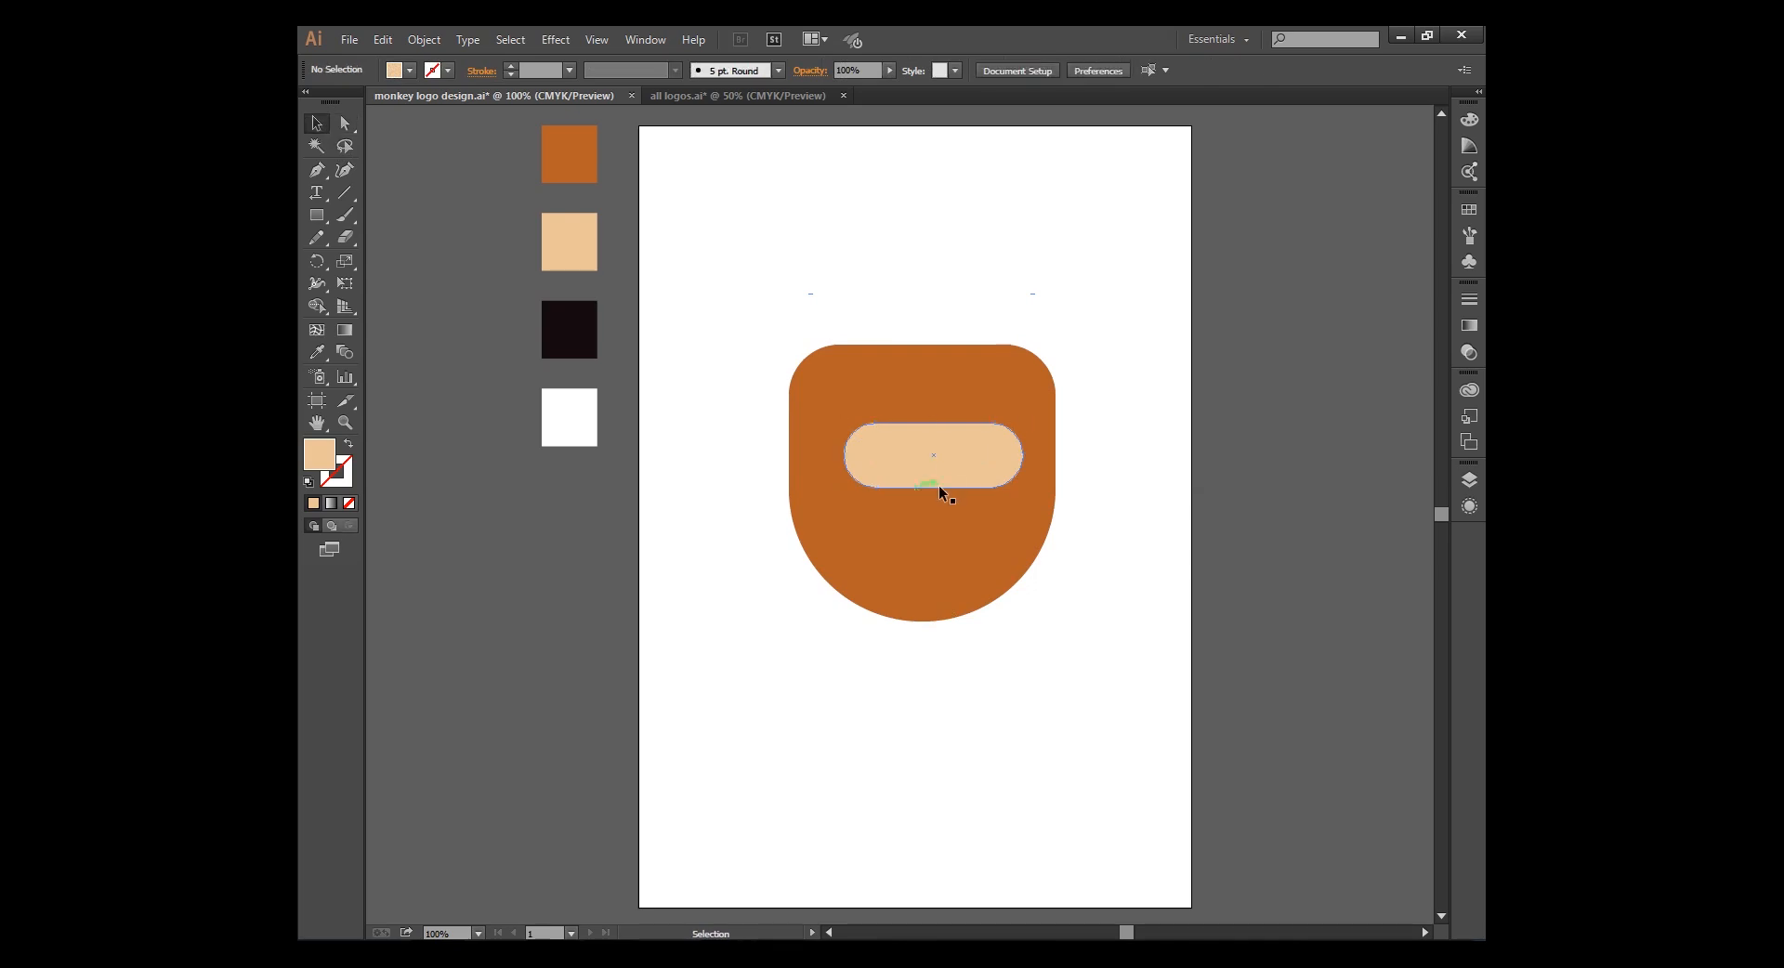
shift+click(957, 362)
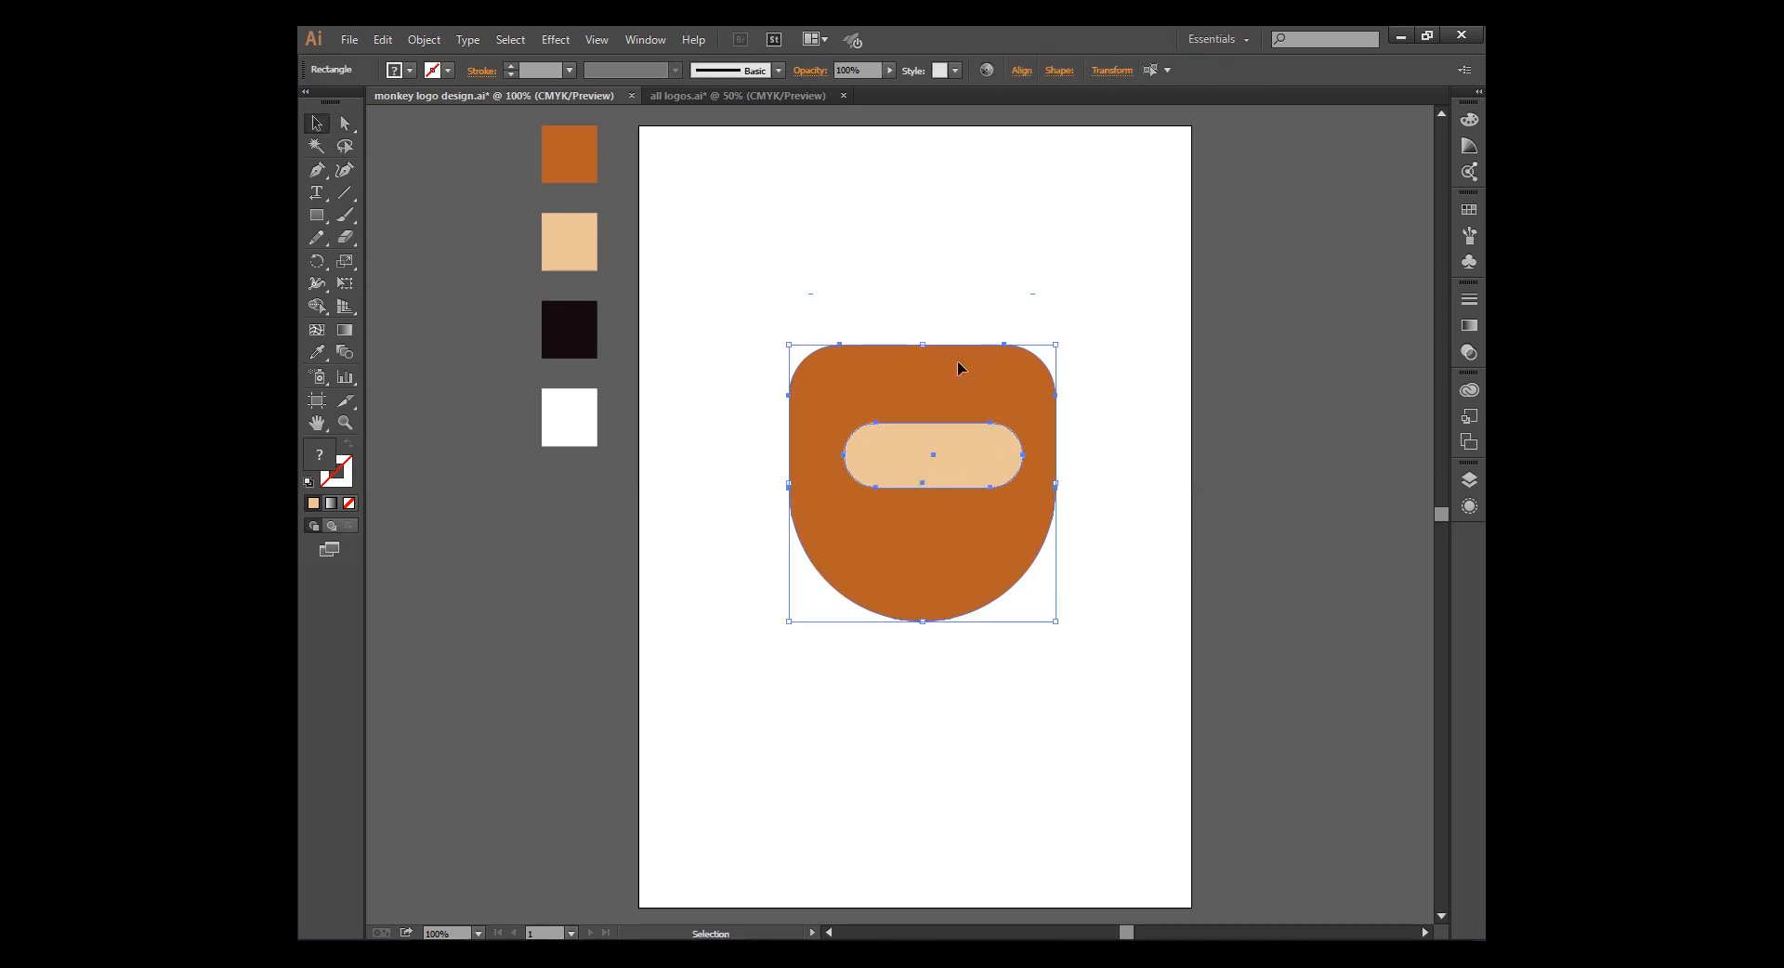
click(1022, 71)
click(868, 119)
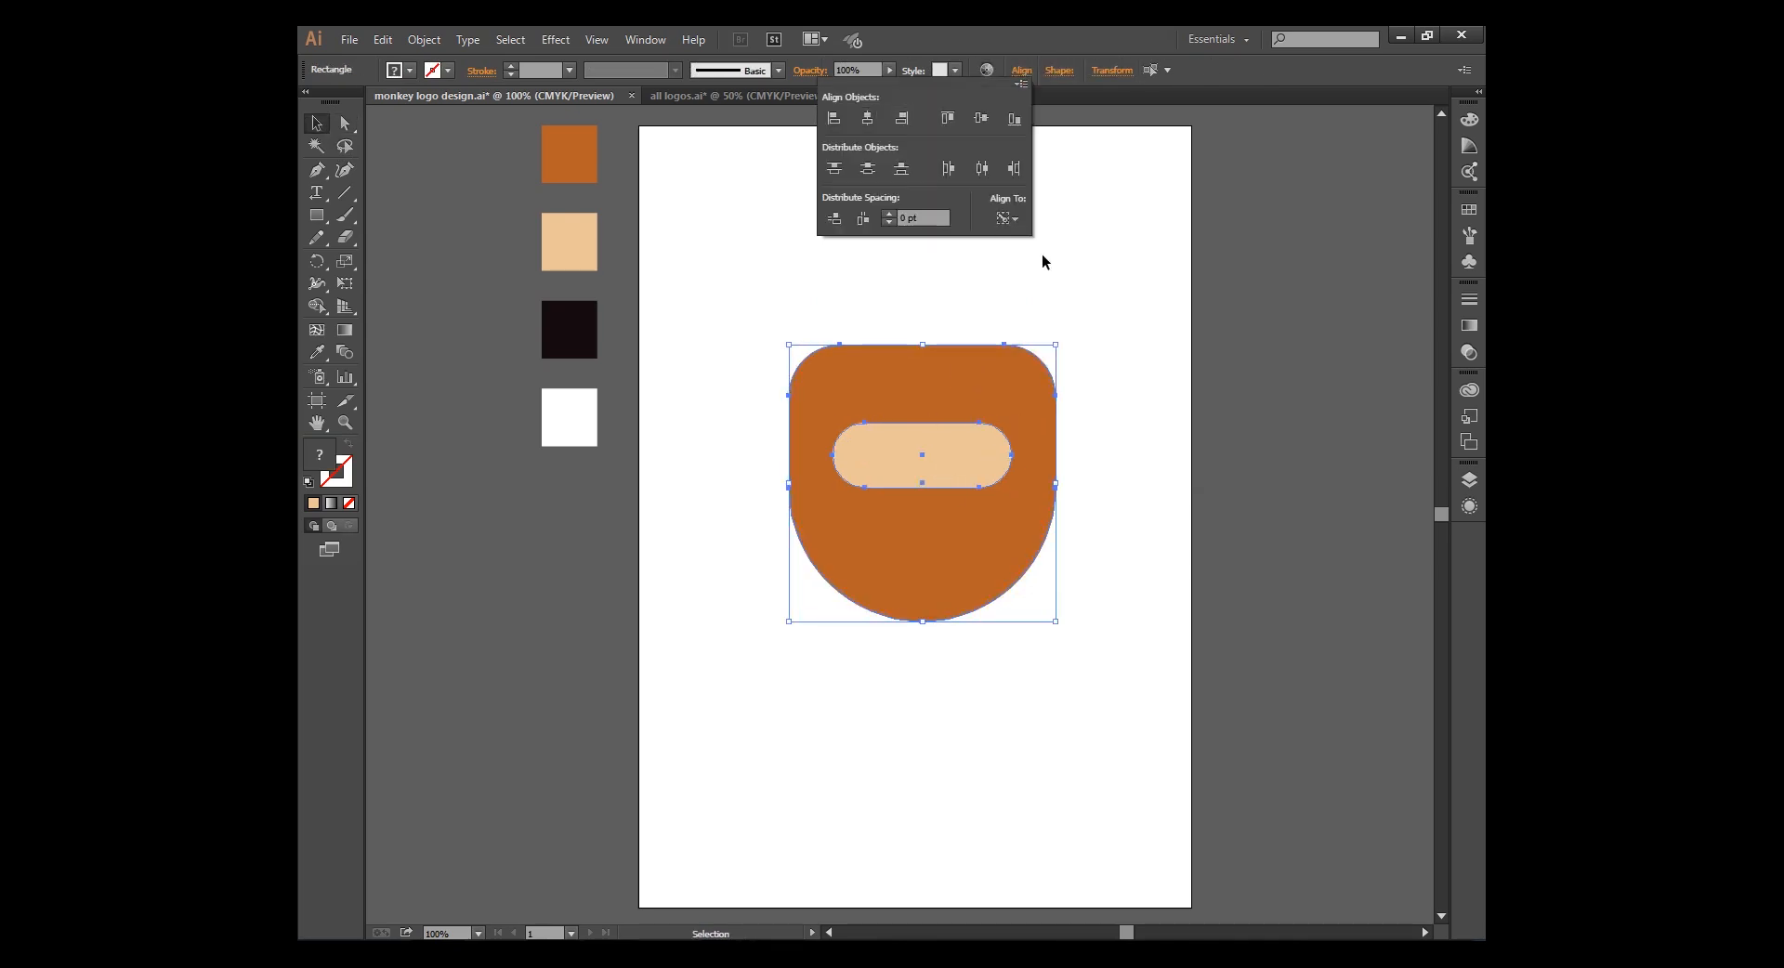
click(1084, 273)
Make the tan pill shape taller, scaling it evenly about its centre while keeping its width
key(ctrl+=)
click(929, 441)
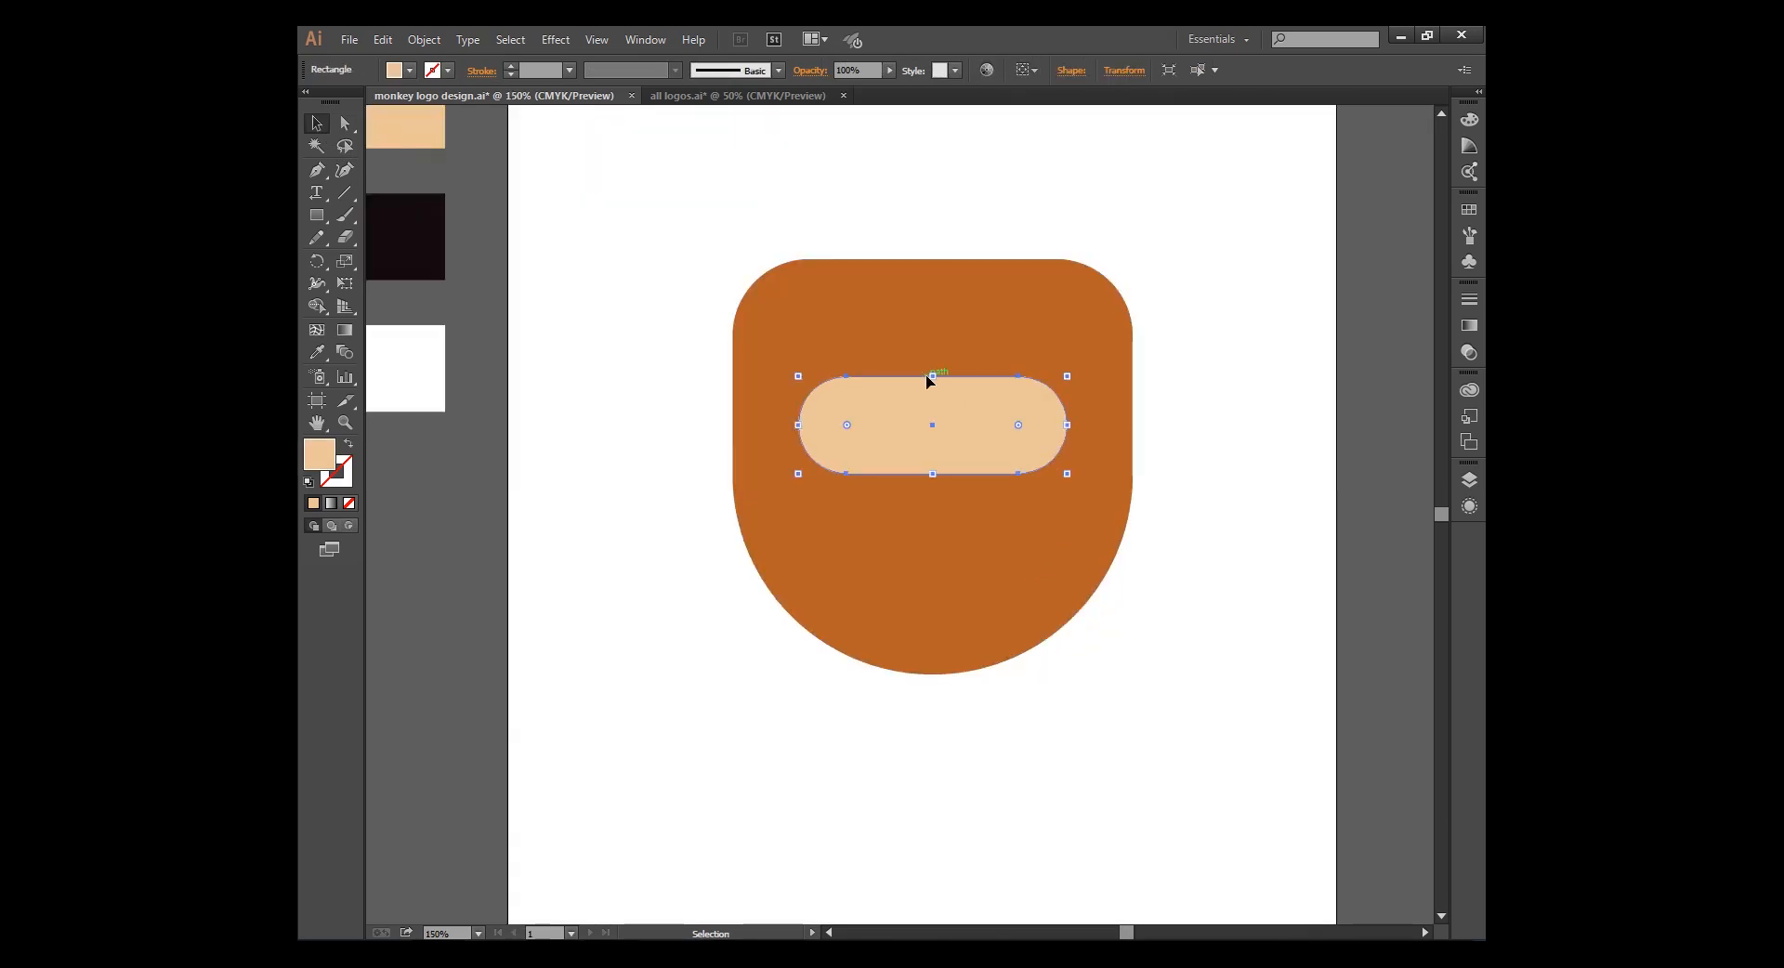
drag(936, 377, 897, 375)
click(612, 439)
Paste a copy of the tan pill in place, turn it upright, shorten it and place it below the centre as a muzzle
key(ctrl+minus)
click(885, 471)
click(382, 39)
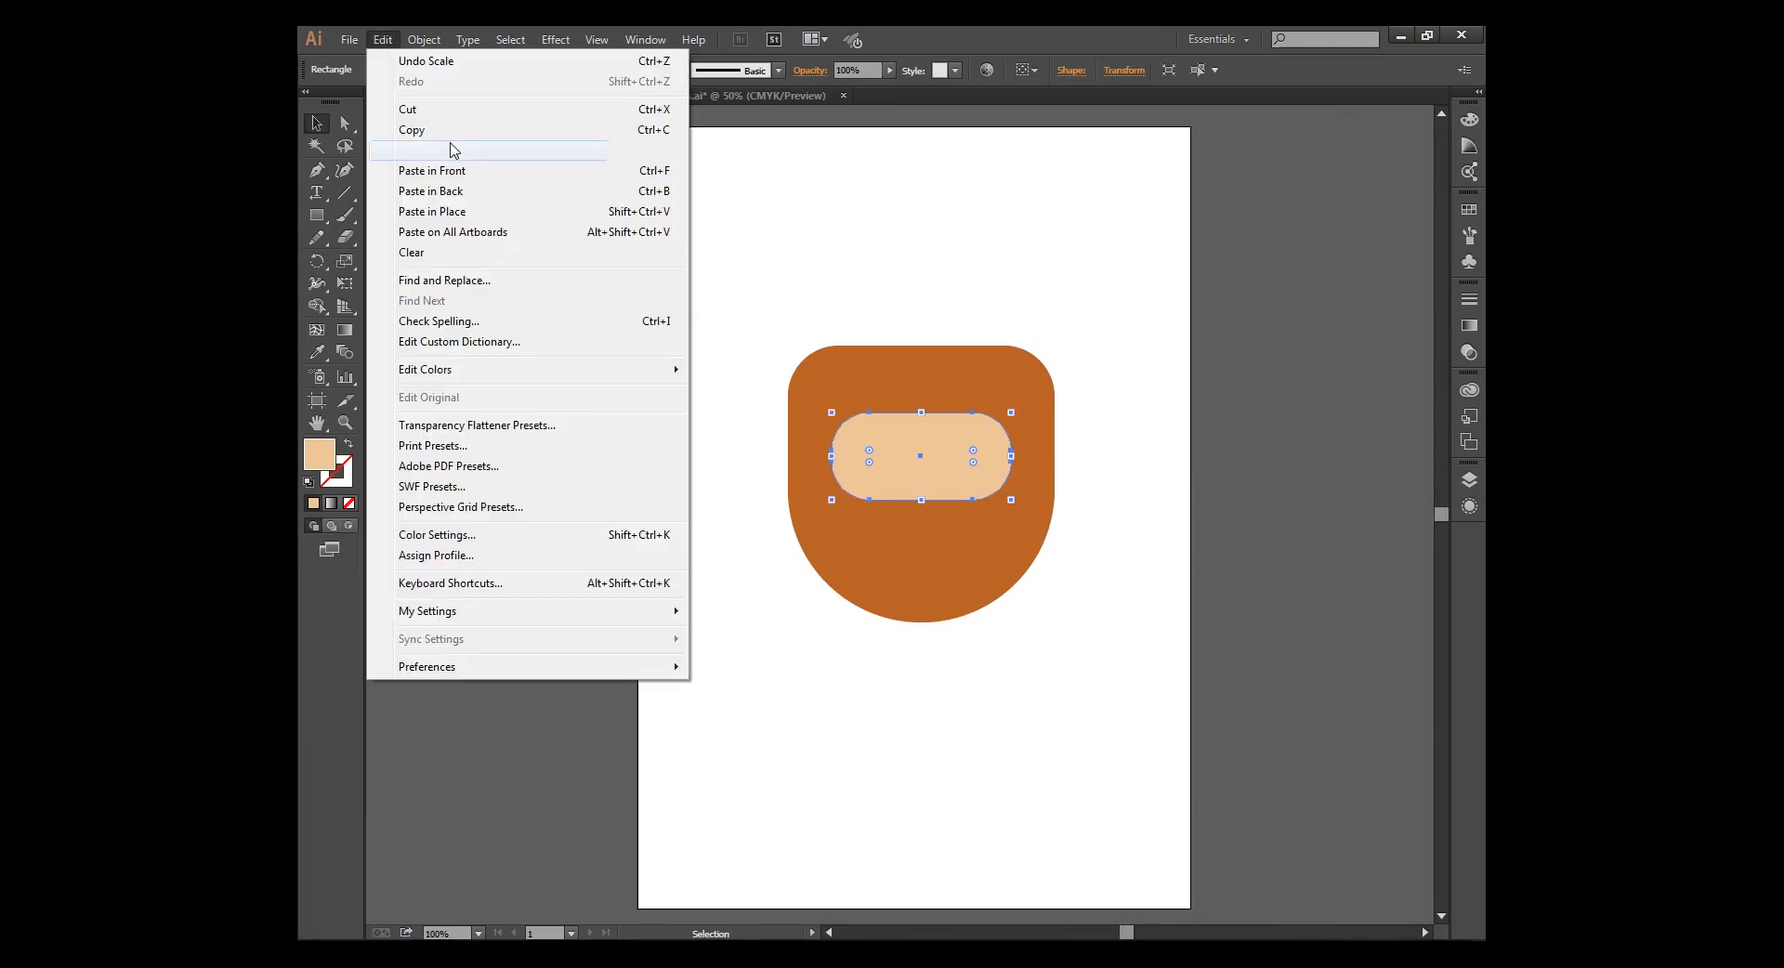
click(430, 138)
click(382, 39)
click(458, 216)
drag(972, 478, 921, 578)
click(972, 684)
click(922, 614)
click(935, 695)
Align the upright muzzle shape and the wide tan shape on their horizontal centres
key(ctrl+plus)
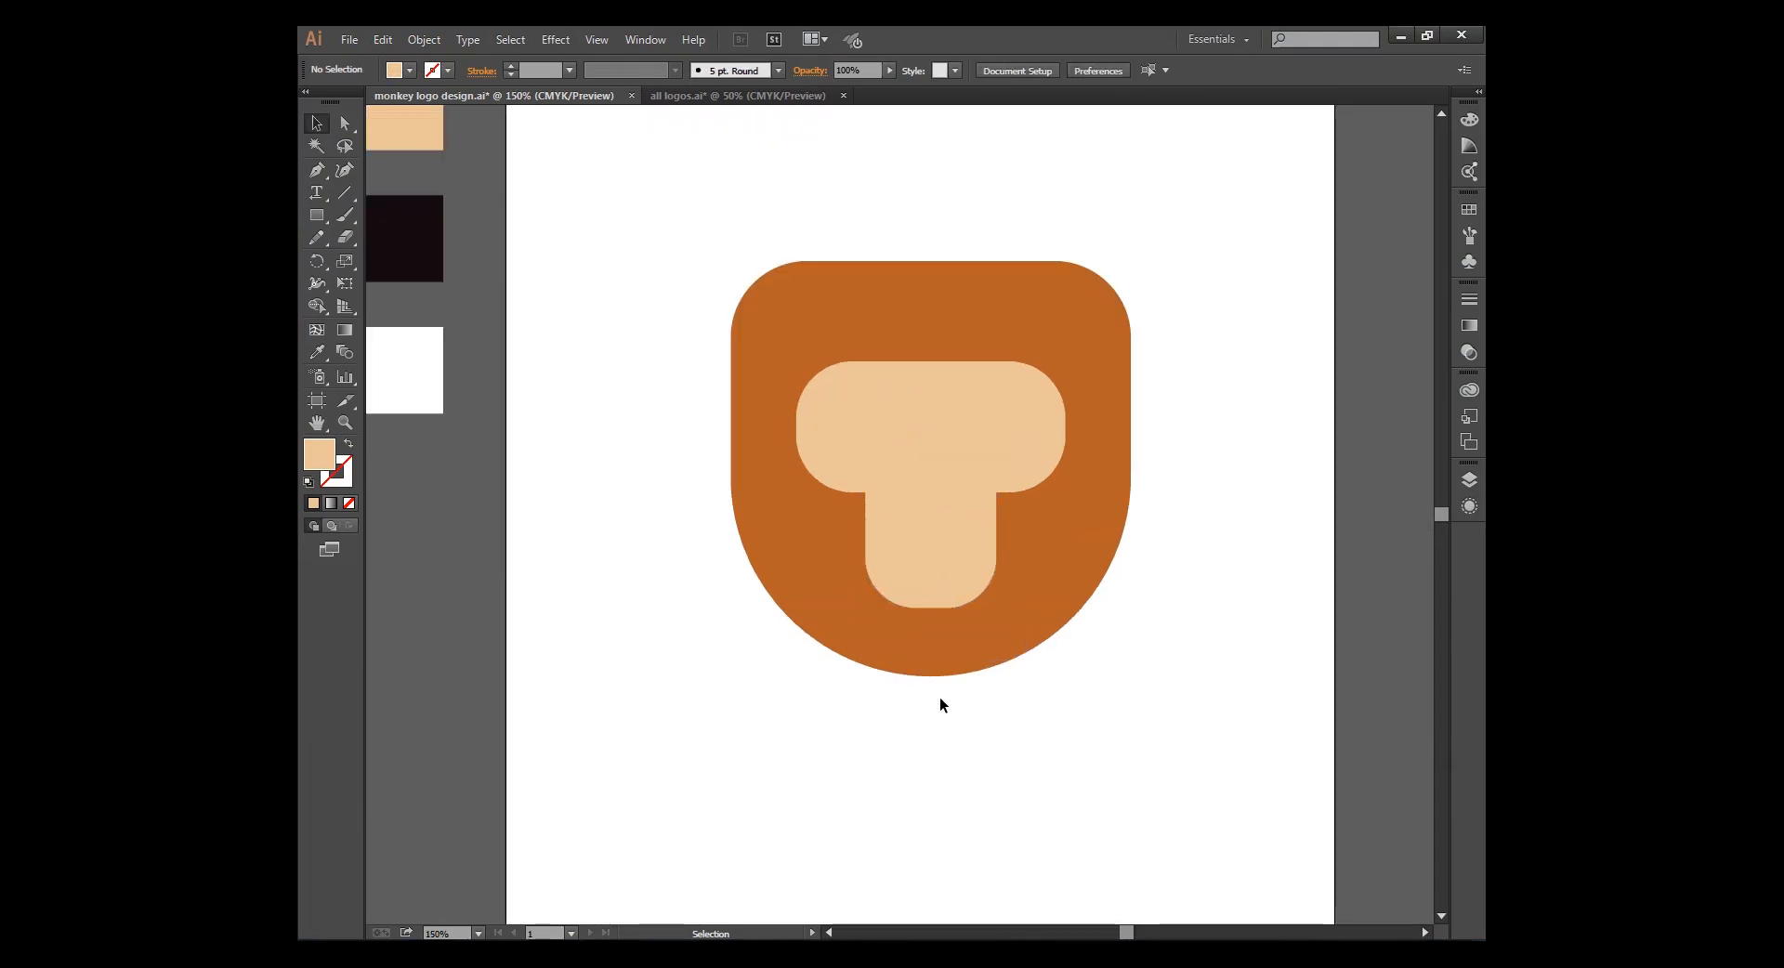
click(905, 482)
shift+click(1037, 420)
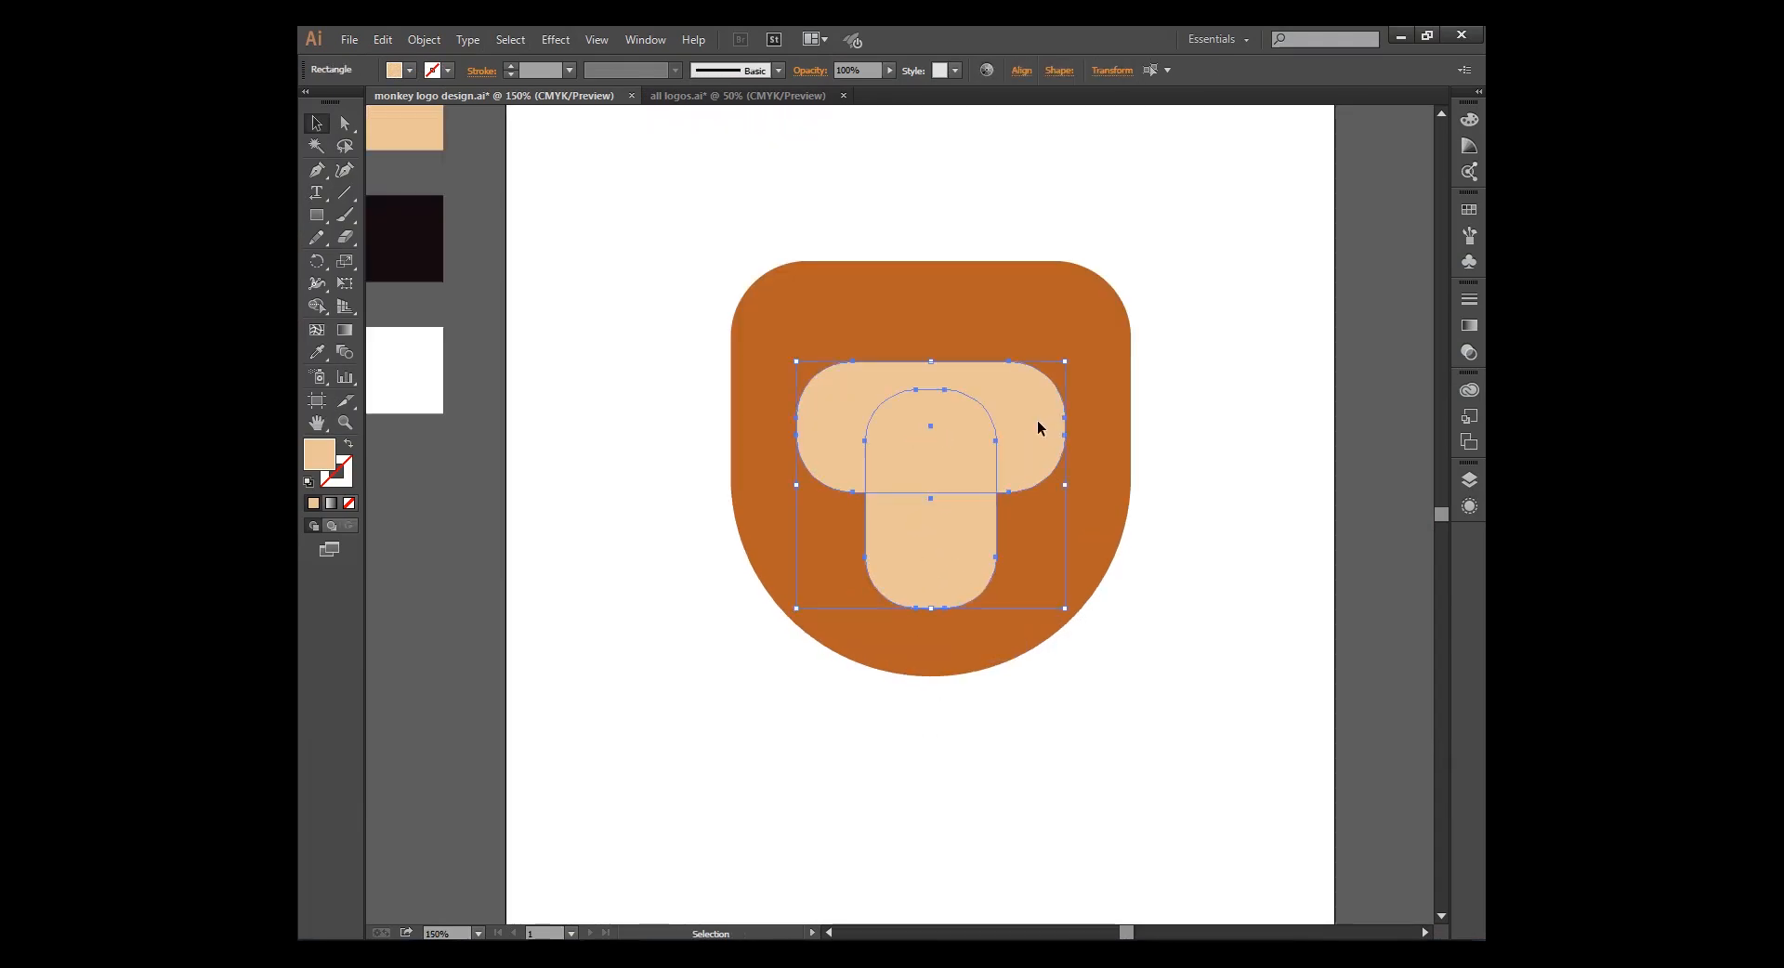
click(1021, 70)
click(868, 118)
Move the upright muzzle shape up slightly and narrow it evenly about its centre
click(962, 558)
drag(959, 544, 961, 537)
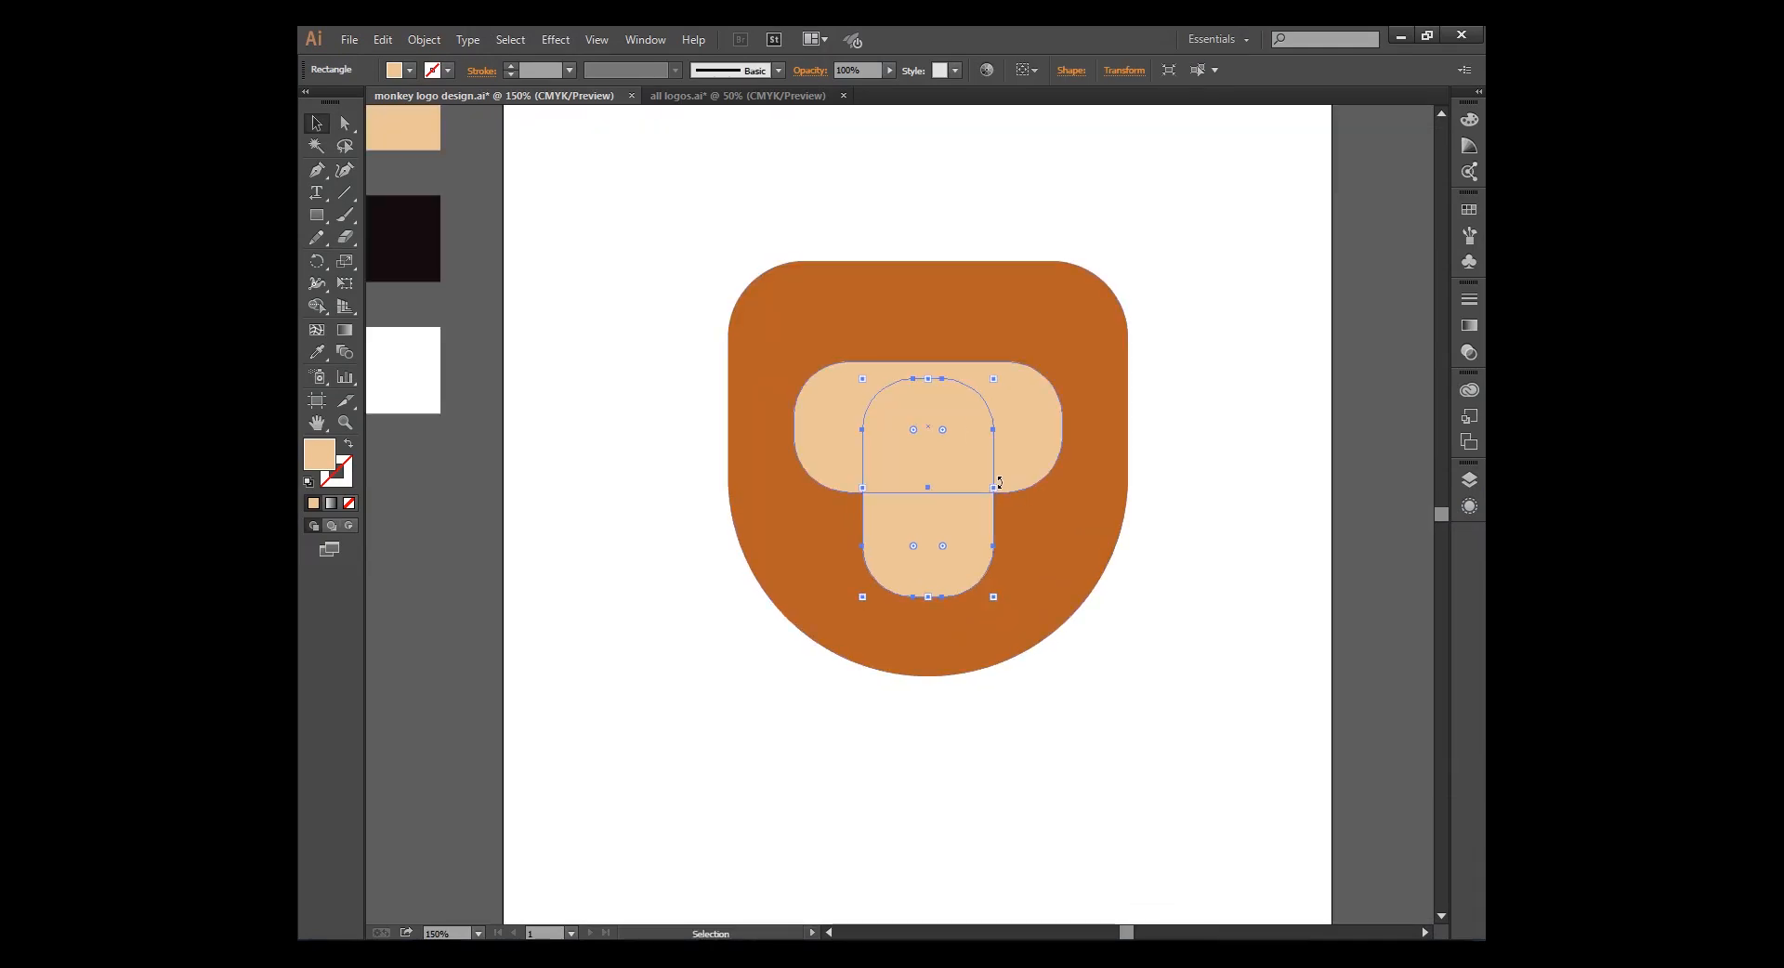
drag(994, 488, 983, 487)
click(1095, 651)
Place a duplicate of the two tan face shapes beside the artboard's right edge as a spare
key(ctrl+minus)
click(928, 557)
shift+click(967, 466)
drag(977, 485, 1336, 495)
click(1314, 678)
Merge the two tan shapes on the head into one face shape with Pathfinder's Unite mode
click(920, 533)
shift+click(980, 478)
click(655, 39)
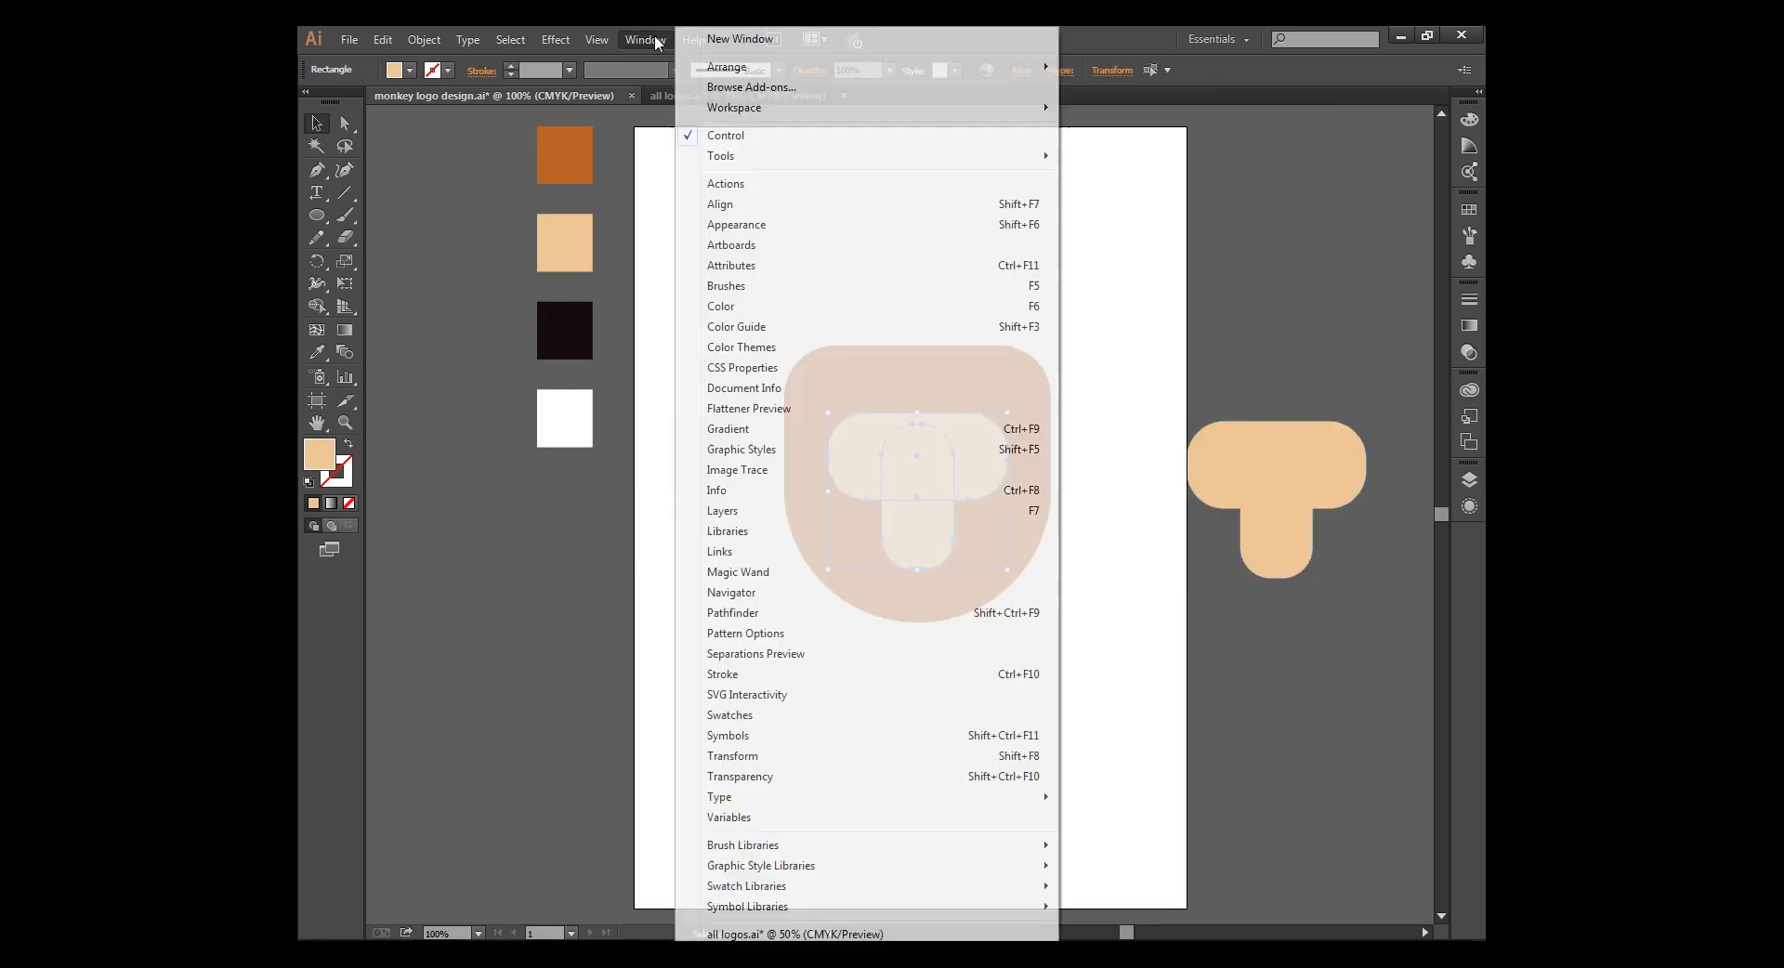
click(733, 615)
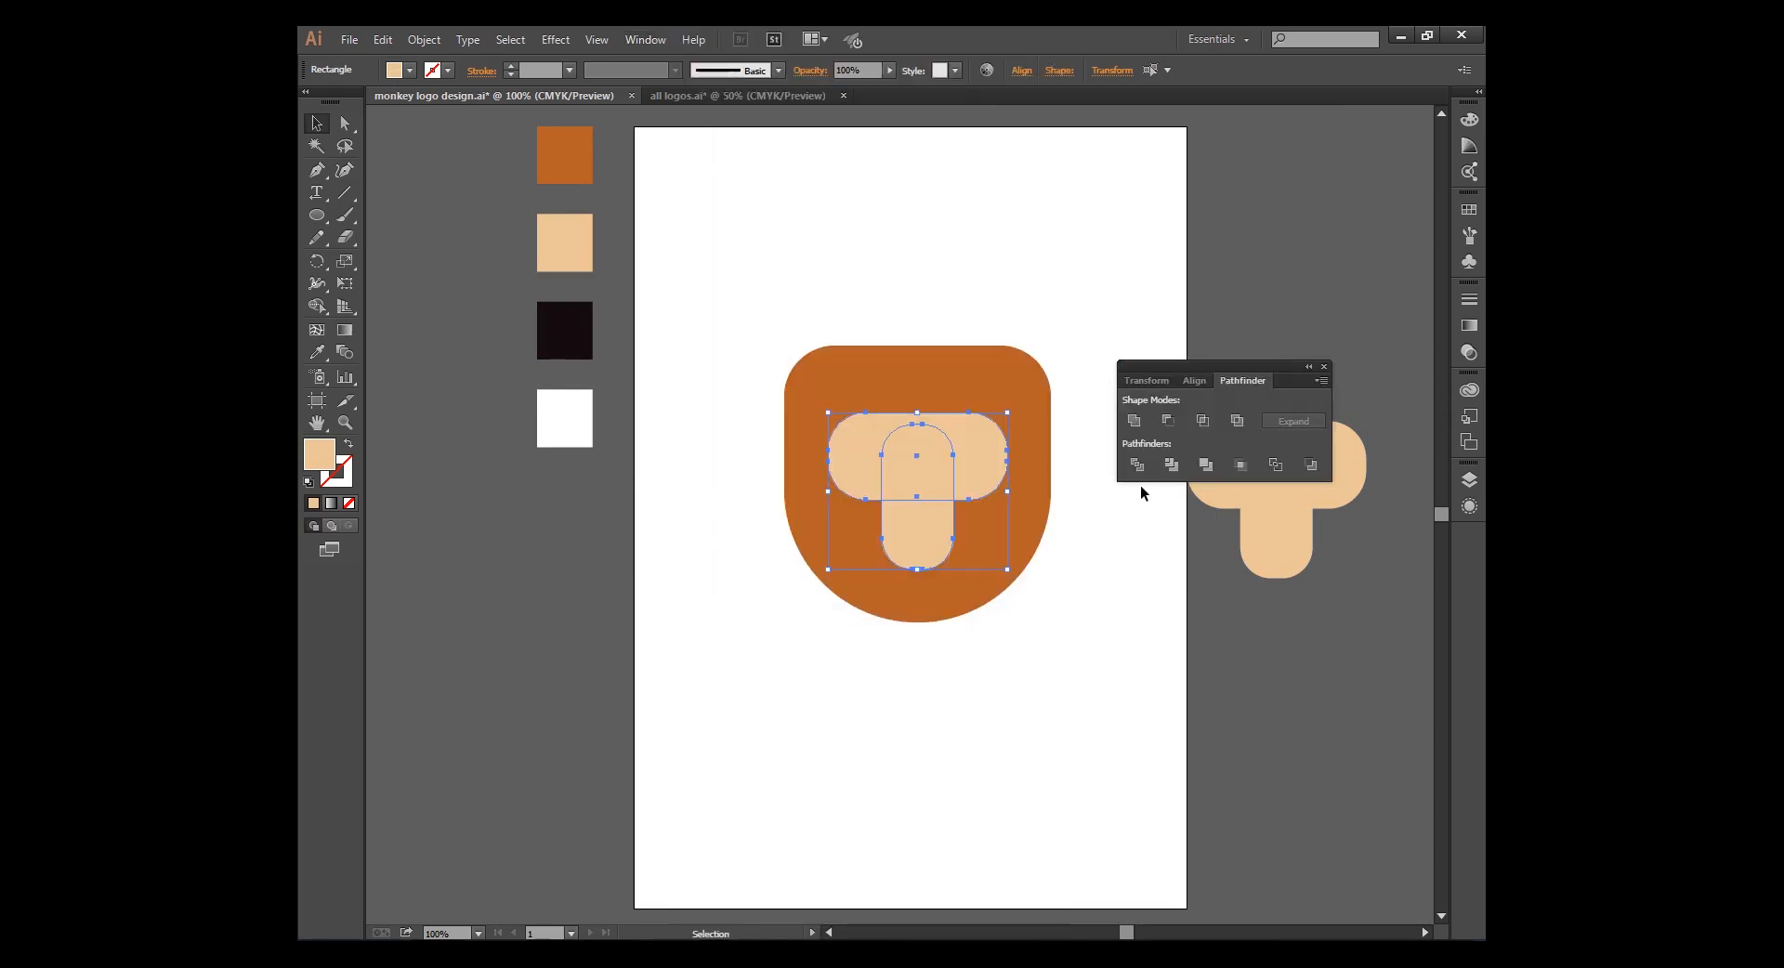
click(1141, 417)
click(1122, 626)
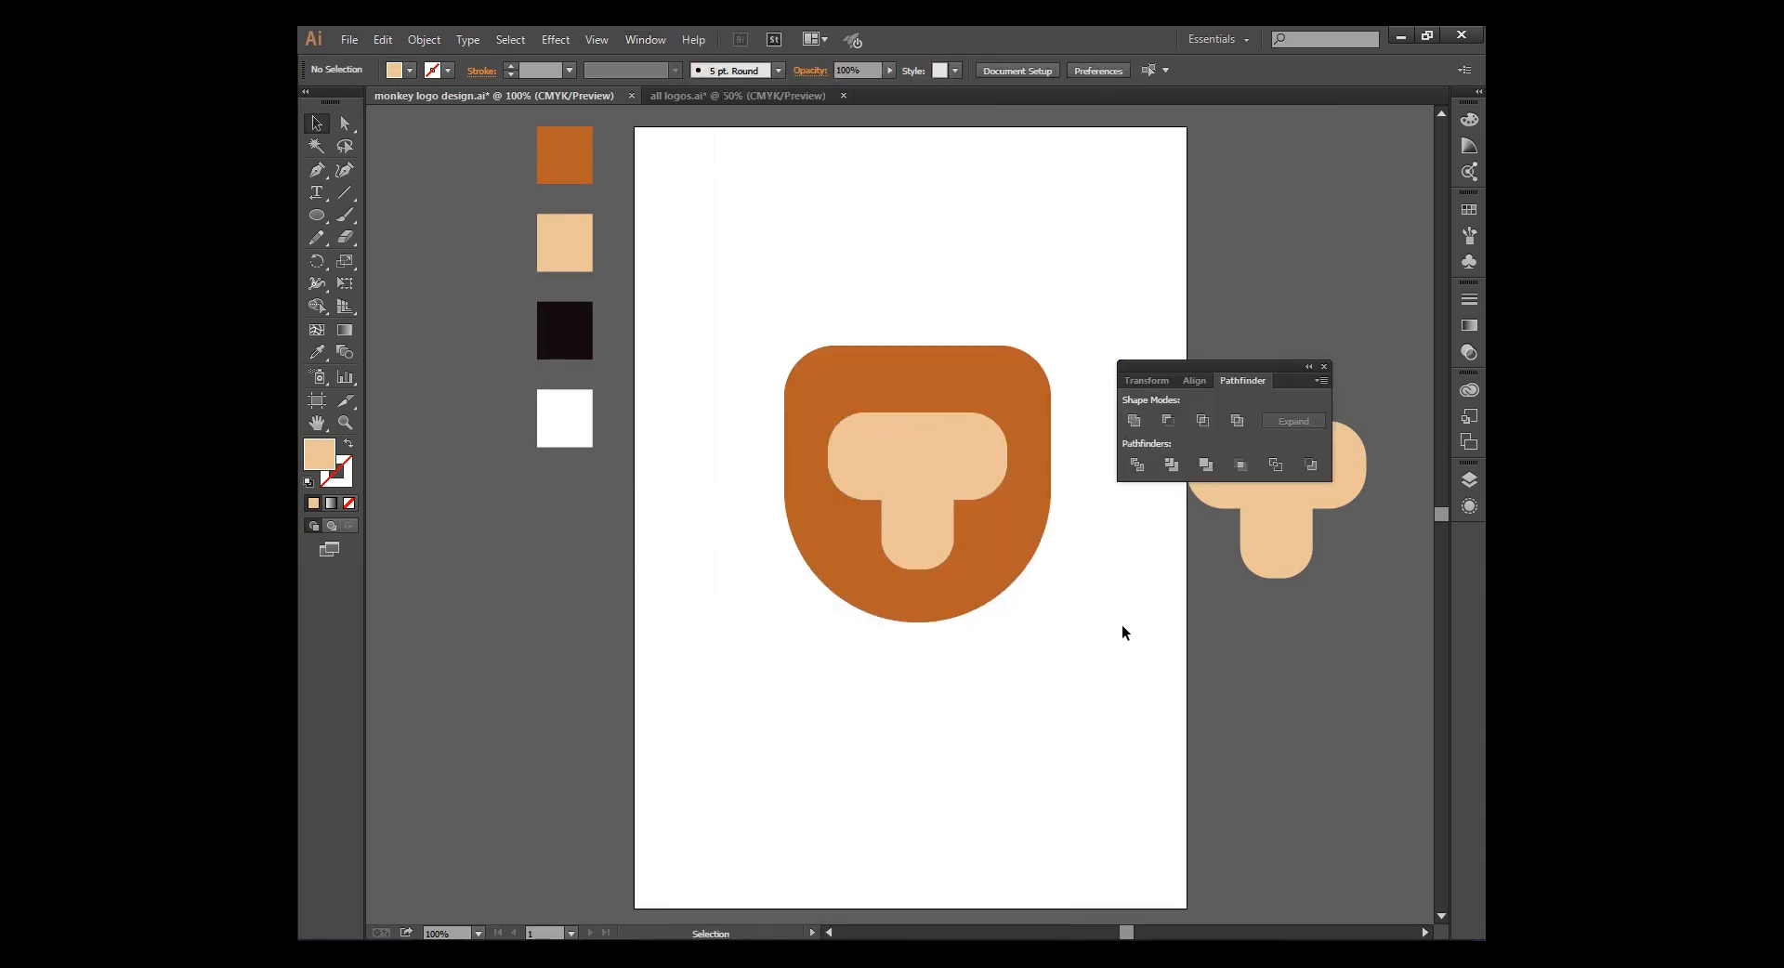
Draw a small circle in the near-black swatch colour on the left half of the tan face as an eye
click(571, 327)
click(485, 302)
click(318, 218)
drag(877, 458, 897, 477)
key(v)
click(731, 576)
Paste a copy of the black eye circle in place and fill the copy with the white swatch colour
key(ctrl+equal)
click(870, 437)
click(382, 39)
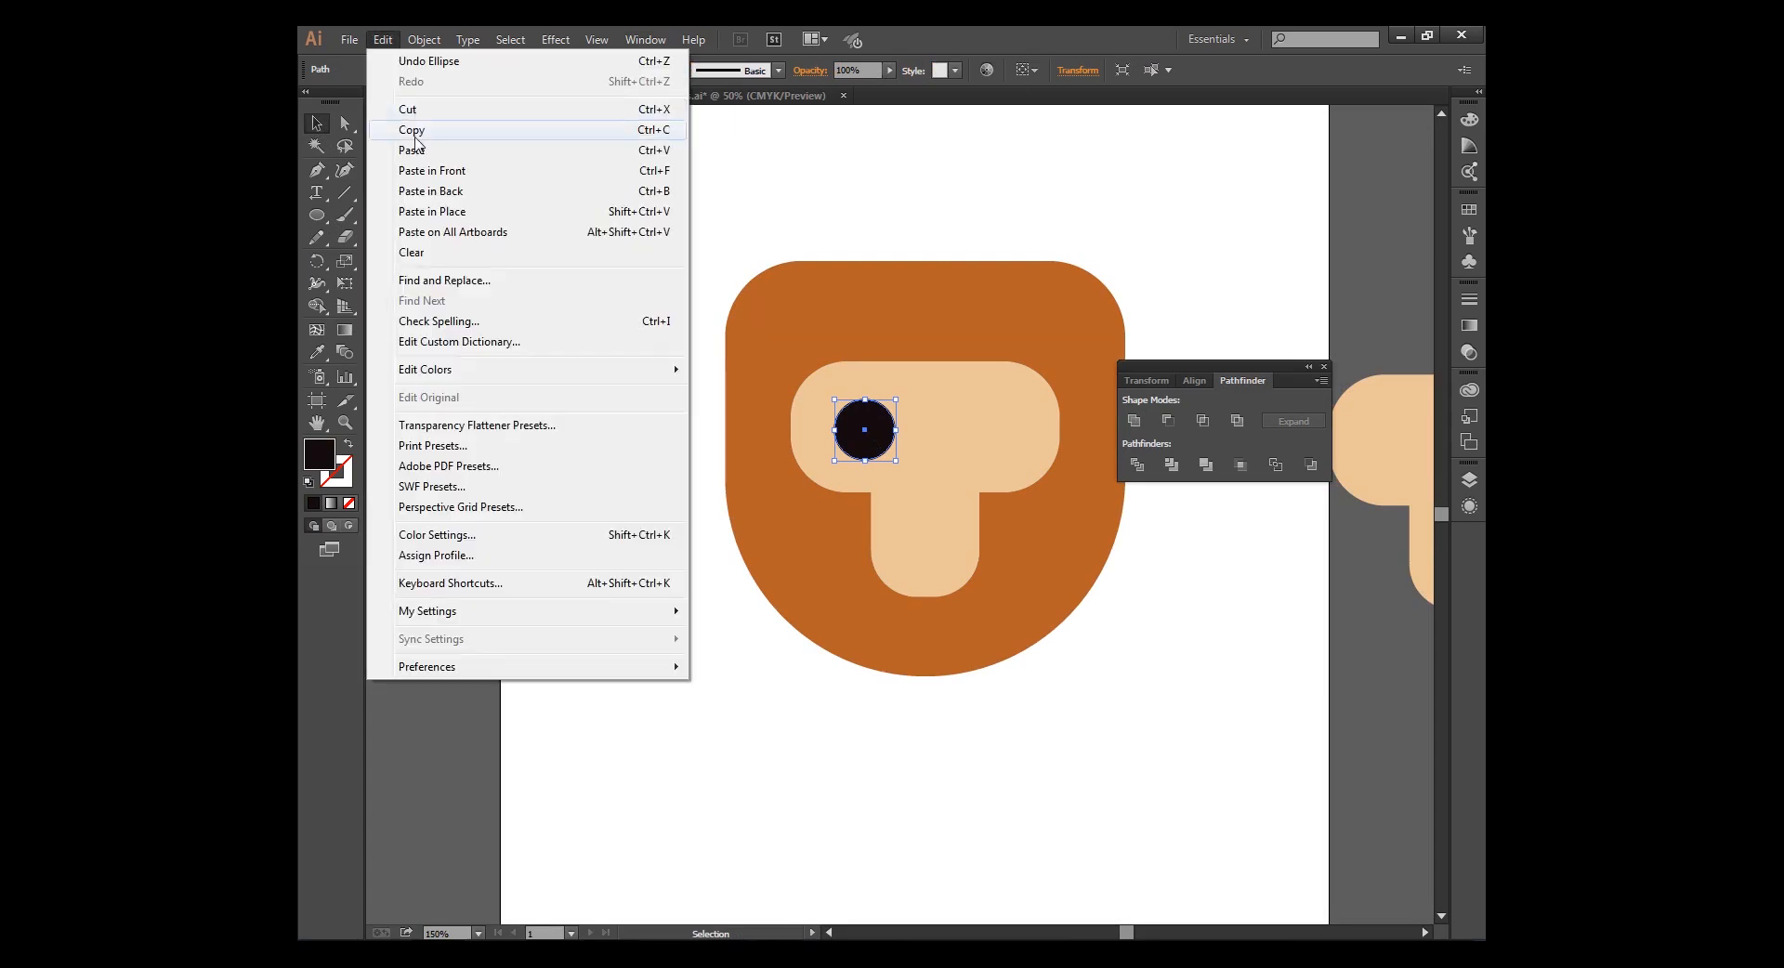
click(412, 131)
click(381, 40)
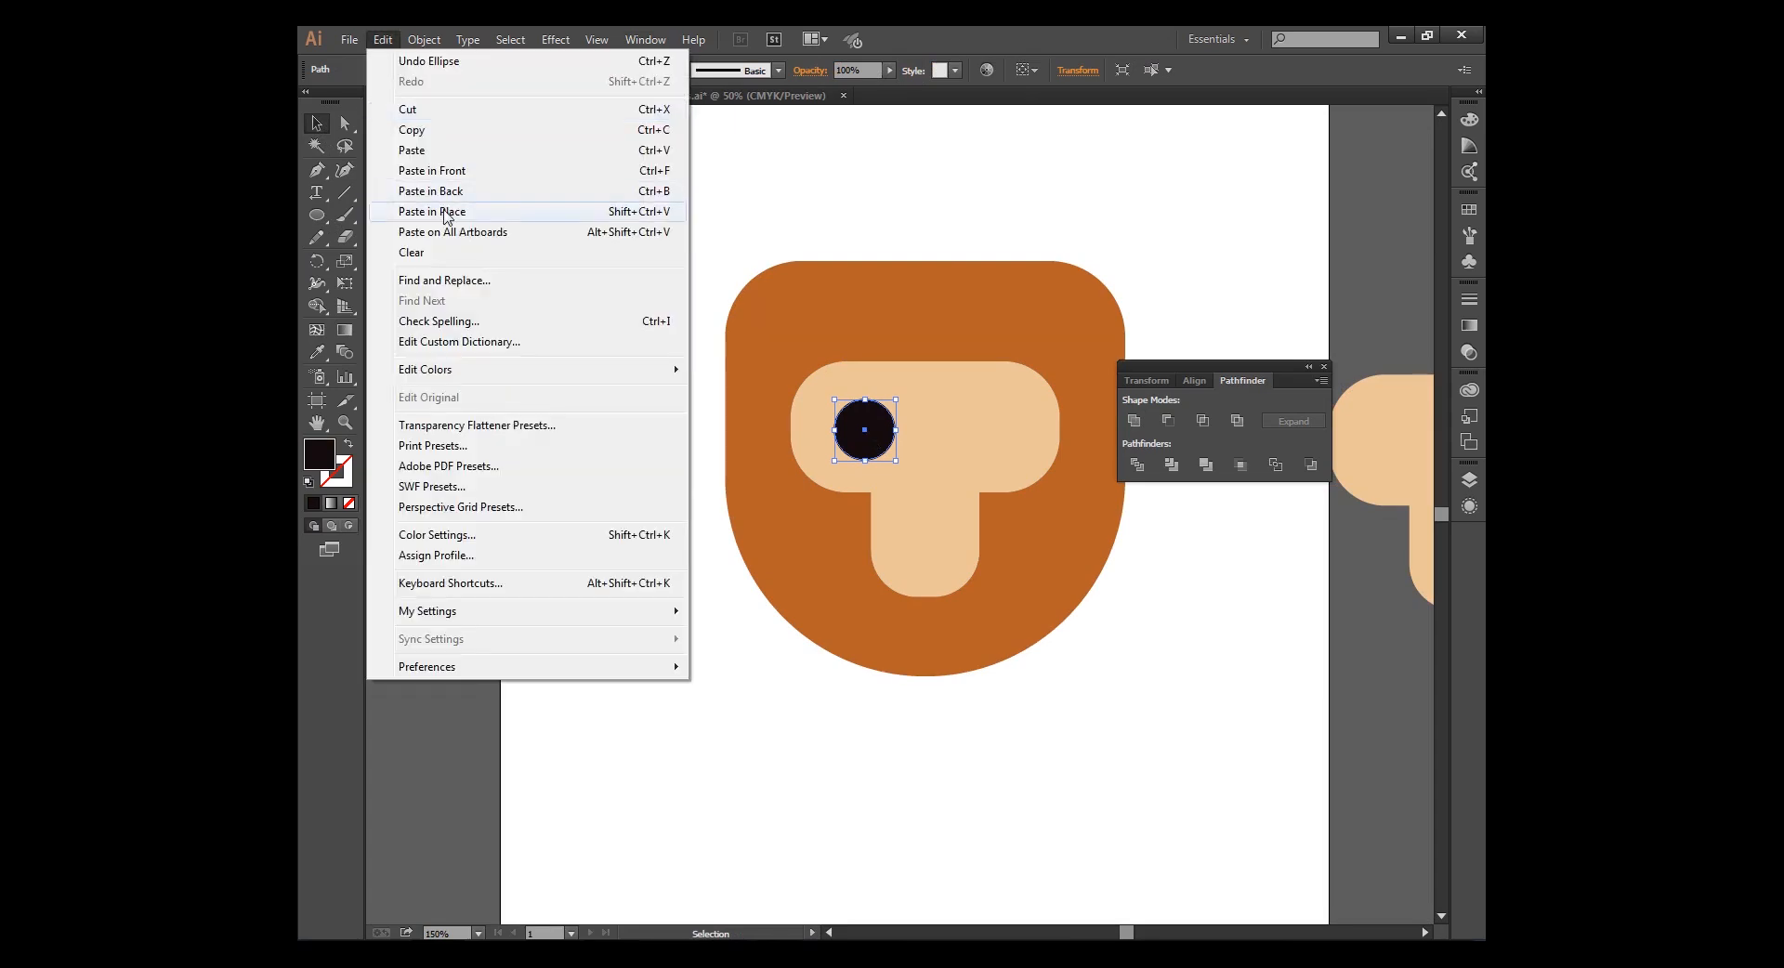
click(447, 212)
scroll(677, 382, left, 3)
click(317, 352)
click(450, 354)
Shrink the white circle about its centre and move it to the upper right of the black eye as a highlight
click(316, 124)
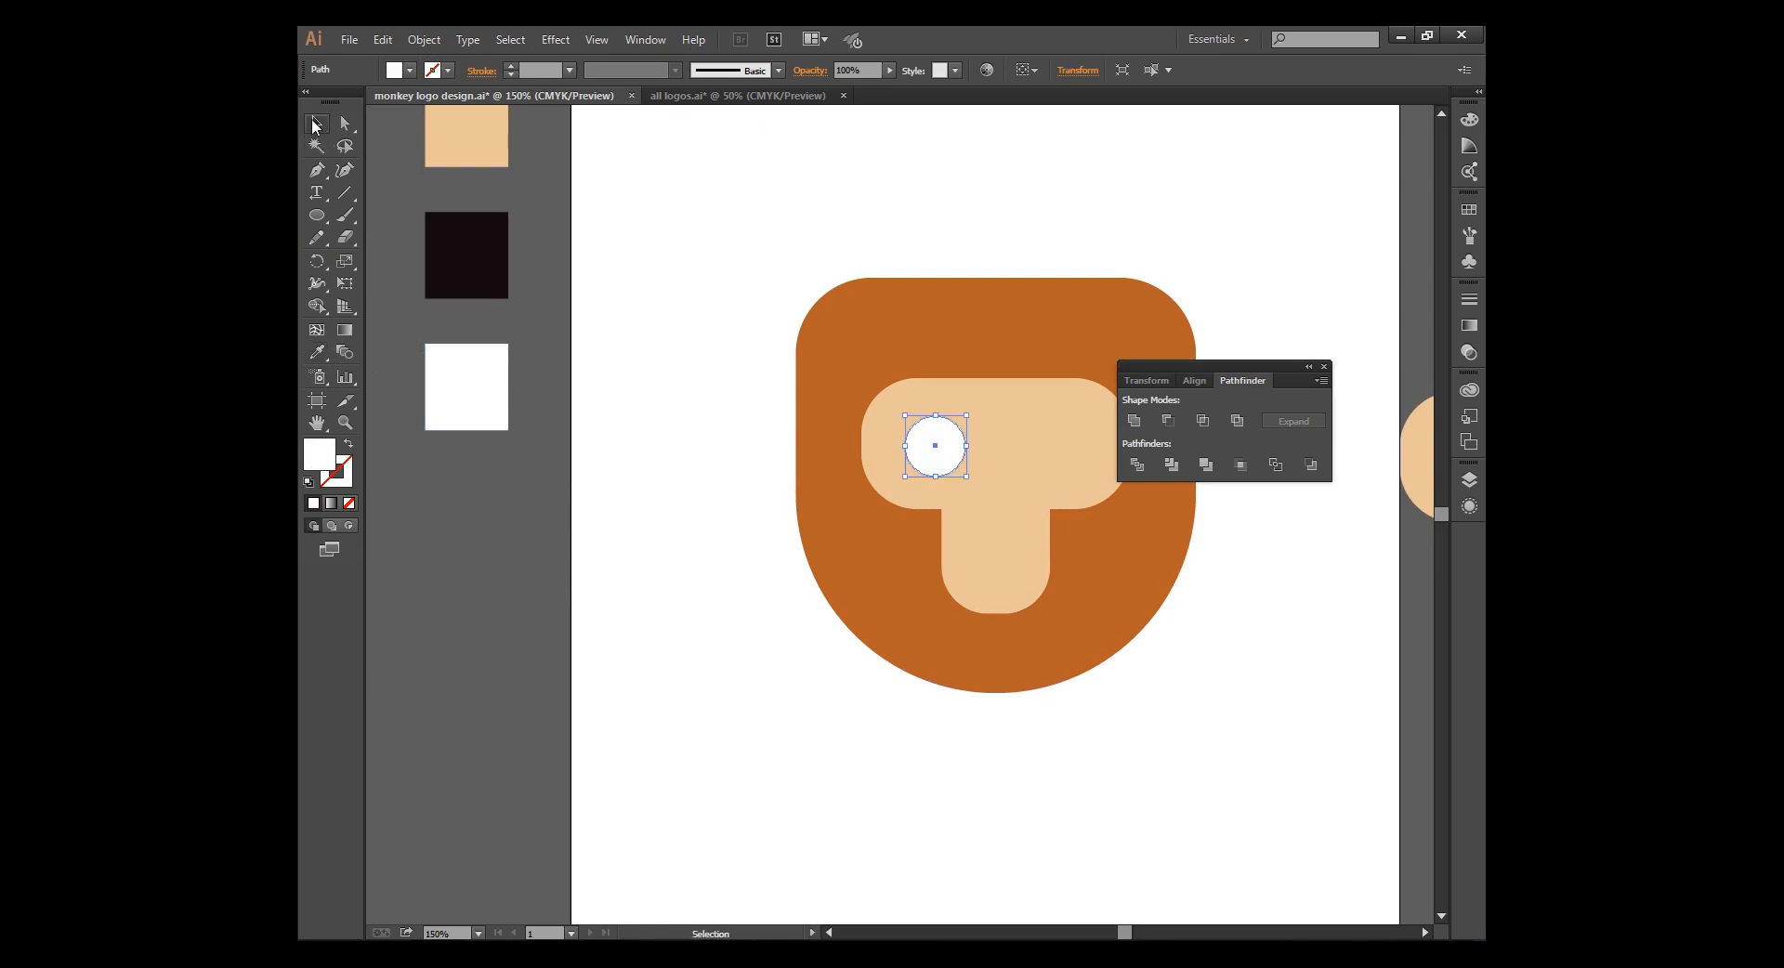
mouse_move(966, 481)
mouse_down()
mouse_move(934, 446)
mouse_move(948, 459)
mouse_up()
click(752, 562)
key(space)
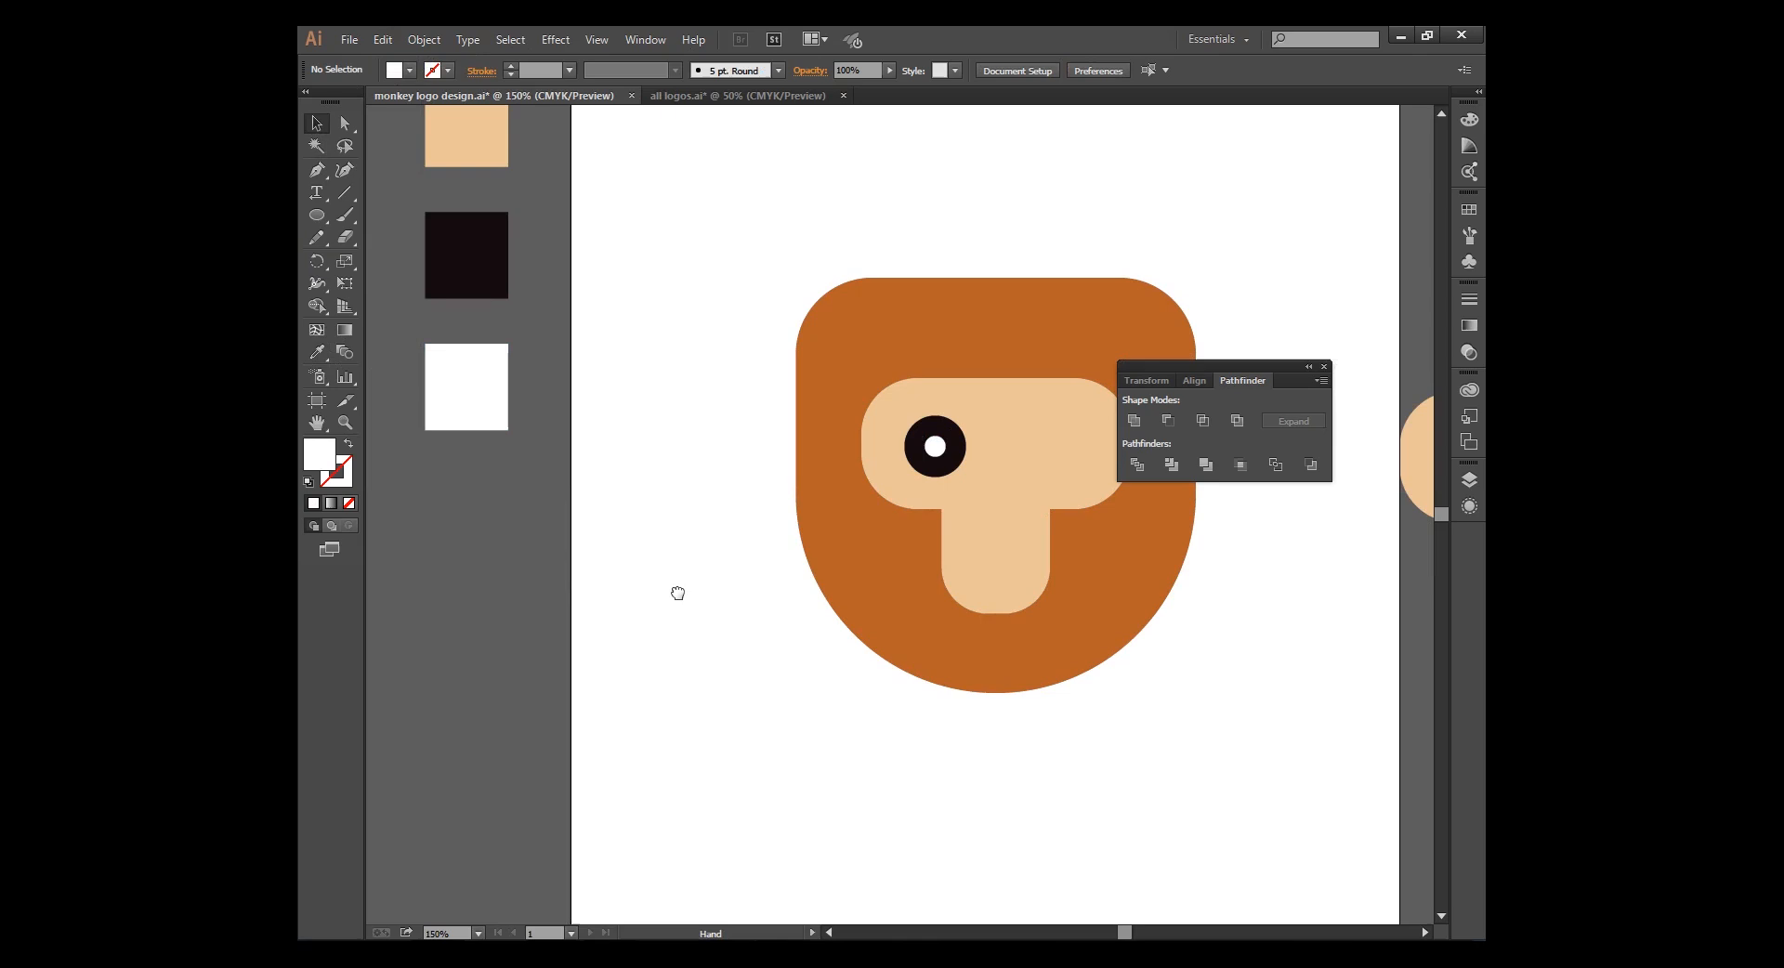
drag(760, 599, 668, 588)
key(ctrl+plus)
key(ctrl+plus)
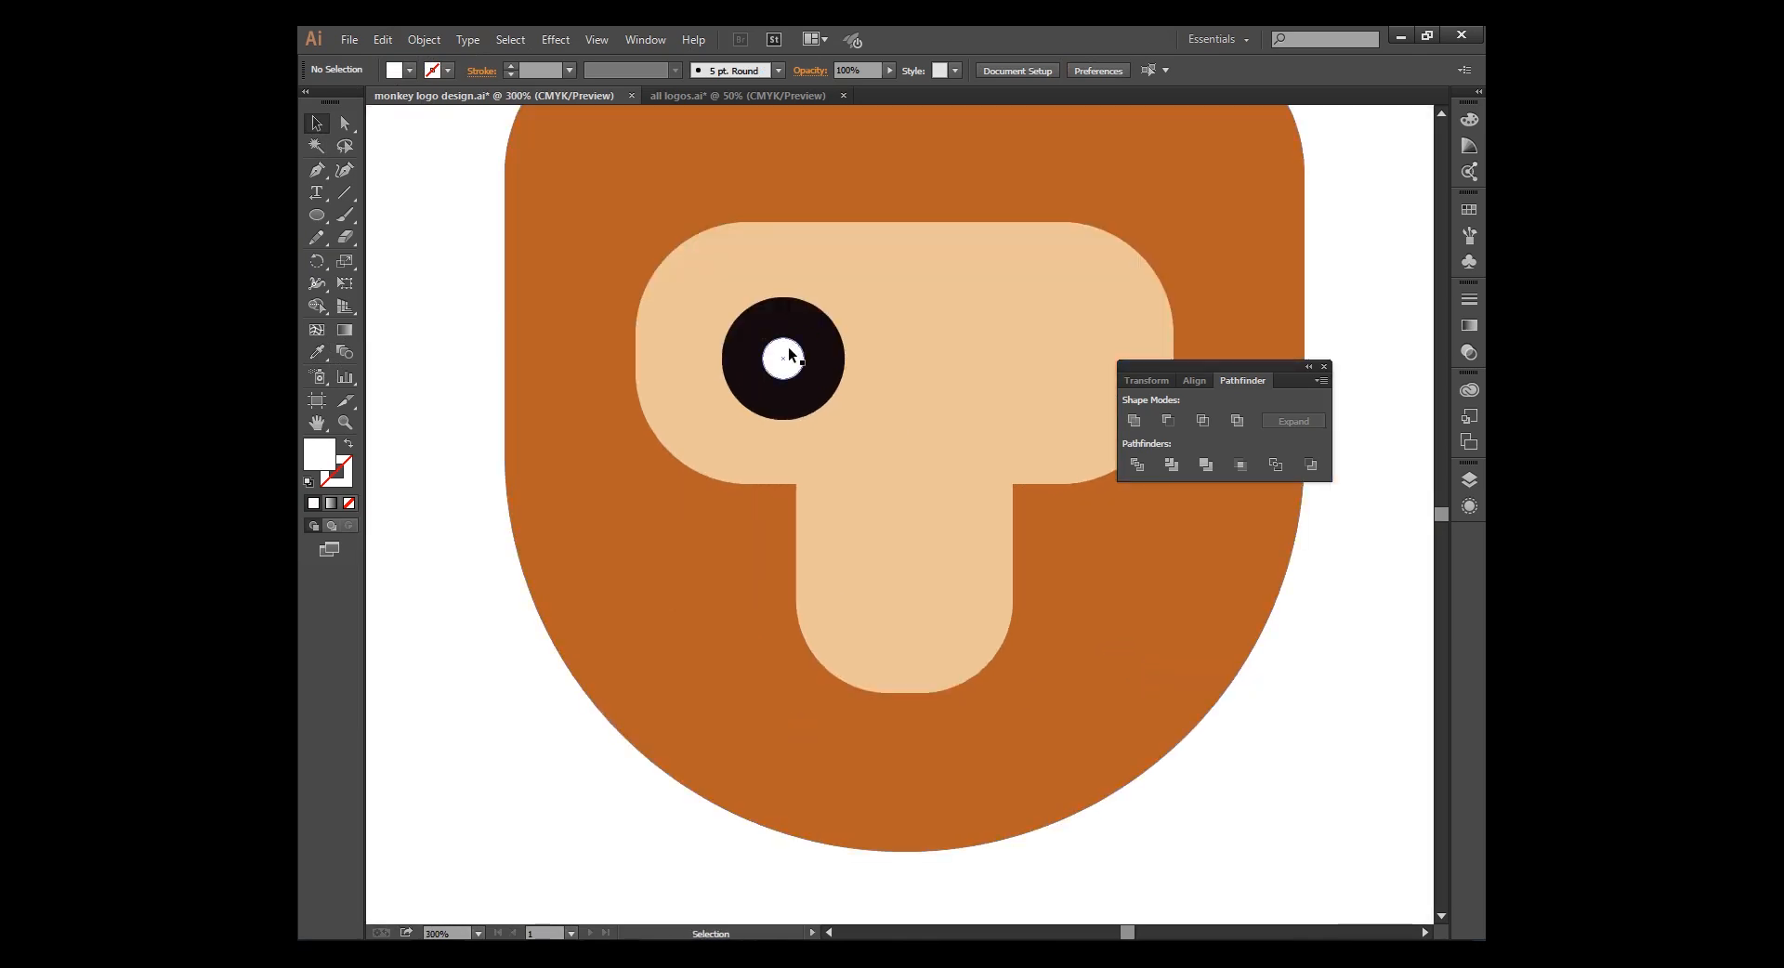
drag(788, 350, 818, 328)
click(461, 484)
Group the white highlight with the black eye circle
key(ctrl+minus)
click(851, 401)
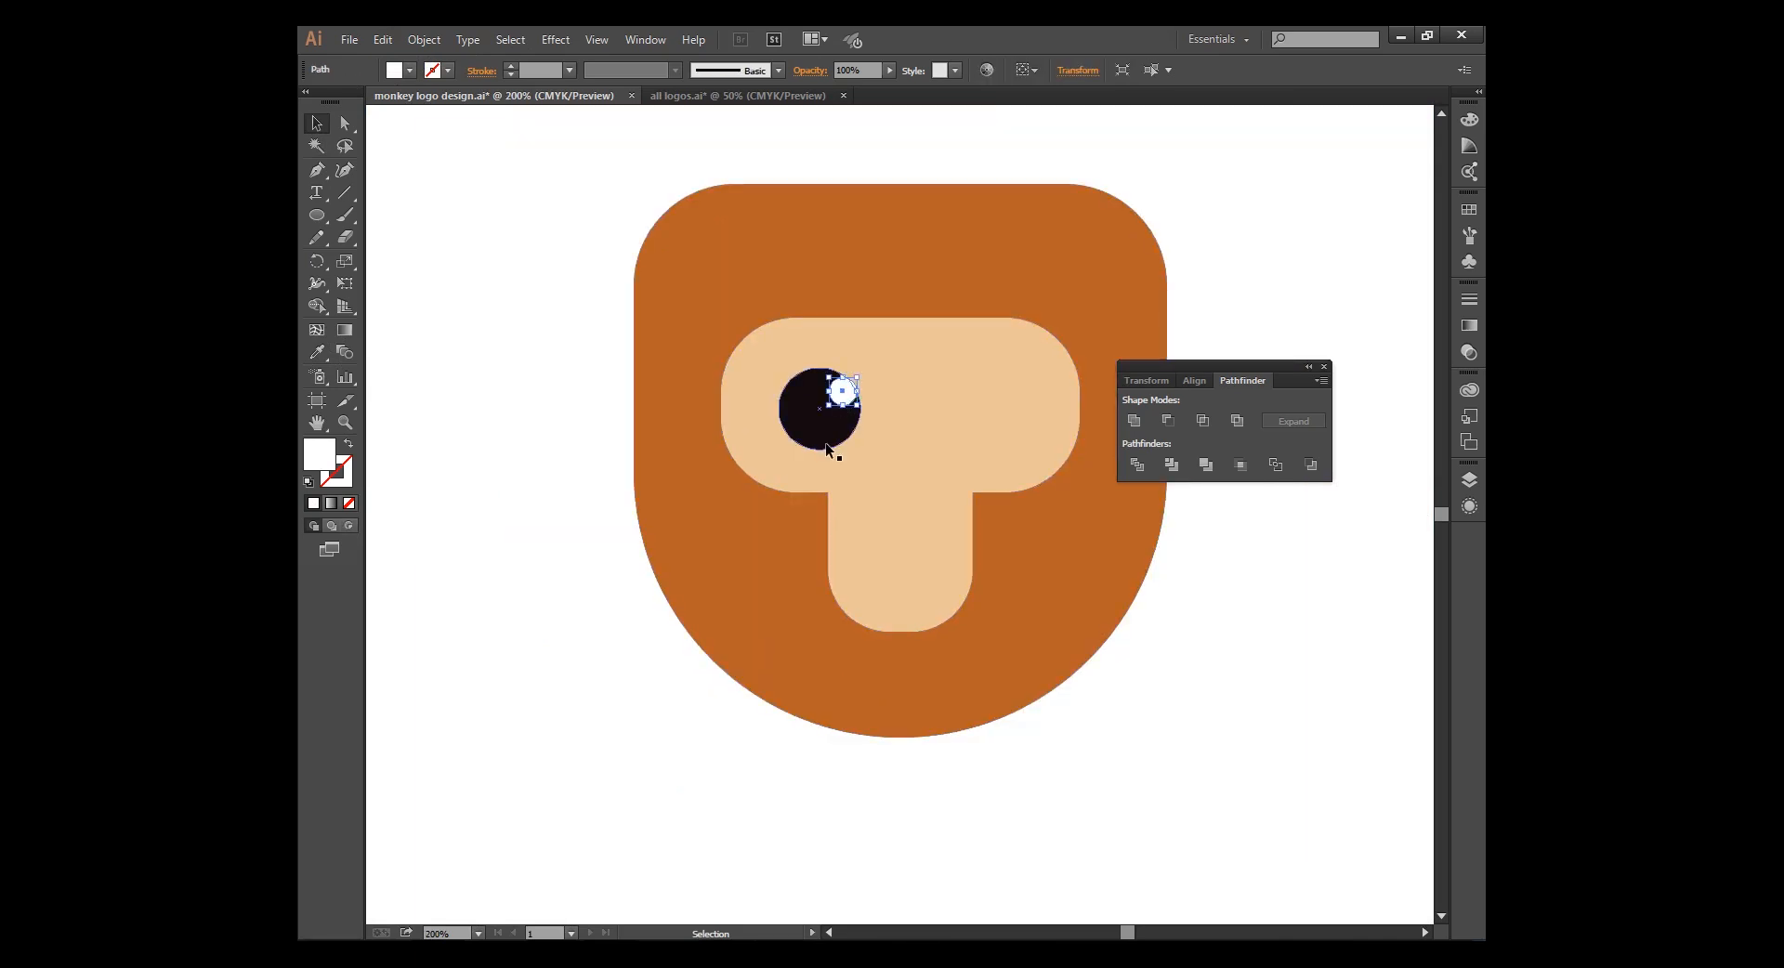
shift+click(825, 443)
right_click(827, 444)
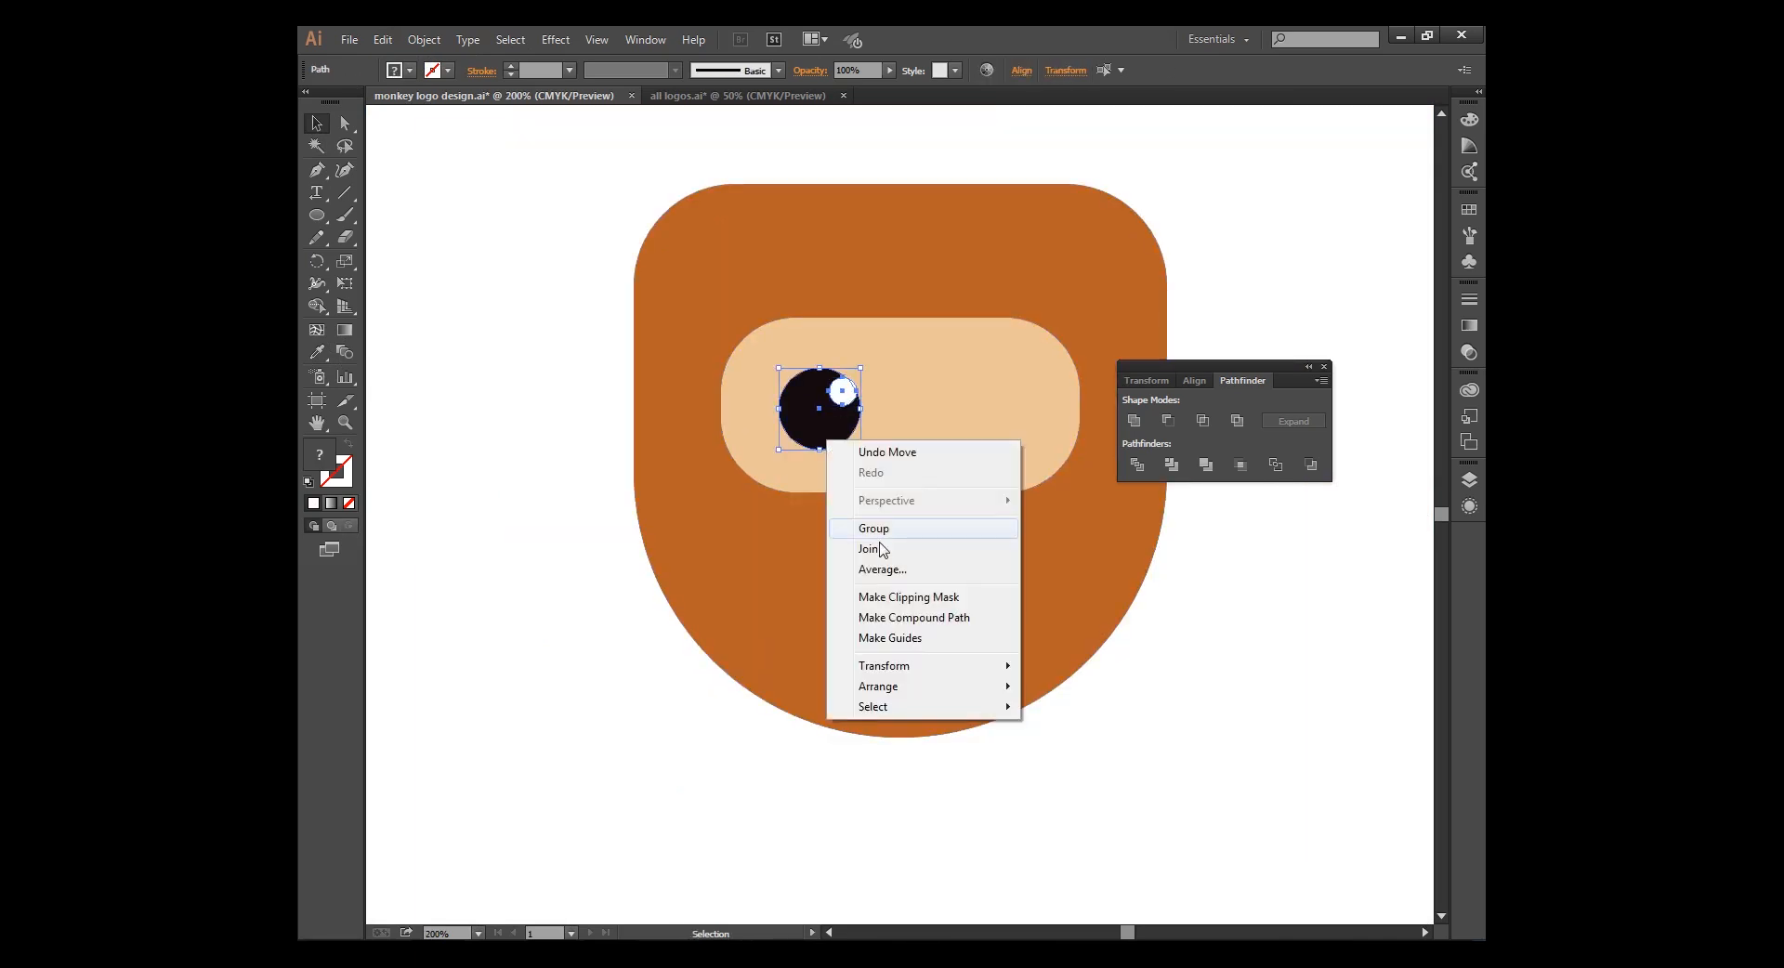
click(878, 525)
click(621, 549)
Duplicate the grouped eye level with the original onto the right half of the face and select both eyes
key(ctrl+minus)
click(862, 479)
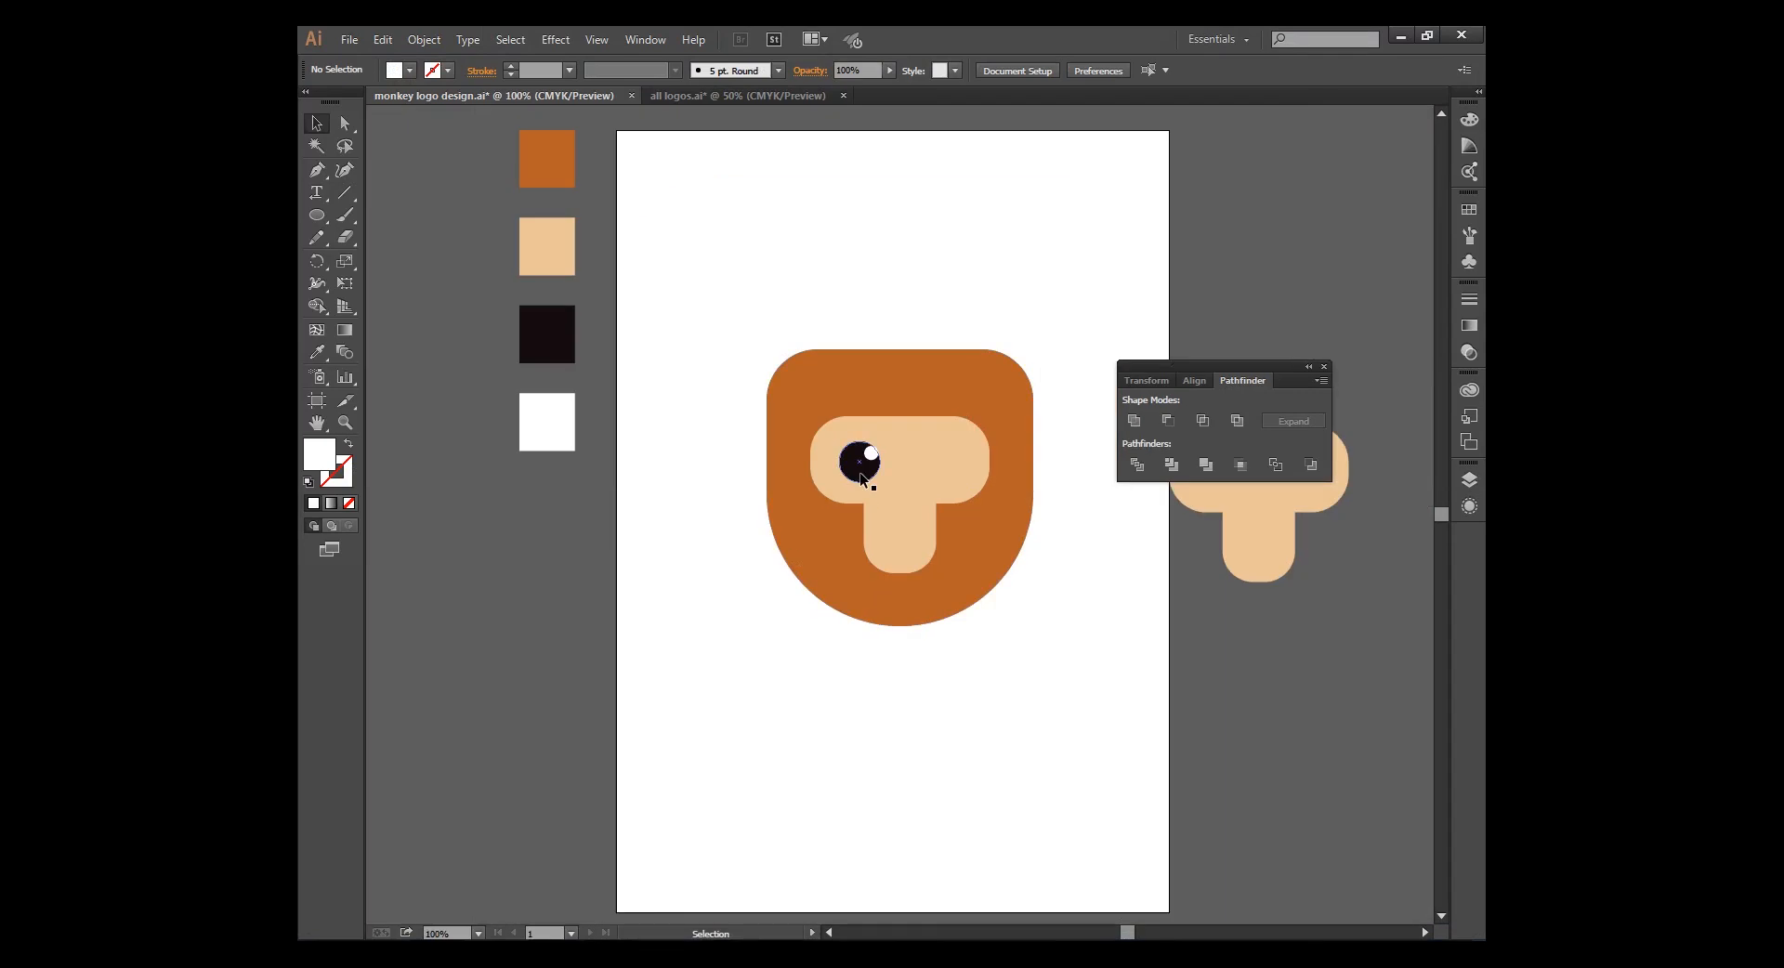
drag(861, 479, 846, 427)
click(806, 719)
key(ctrl+plus)
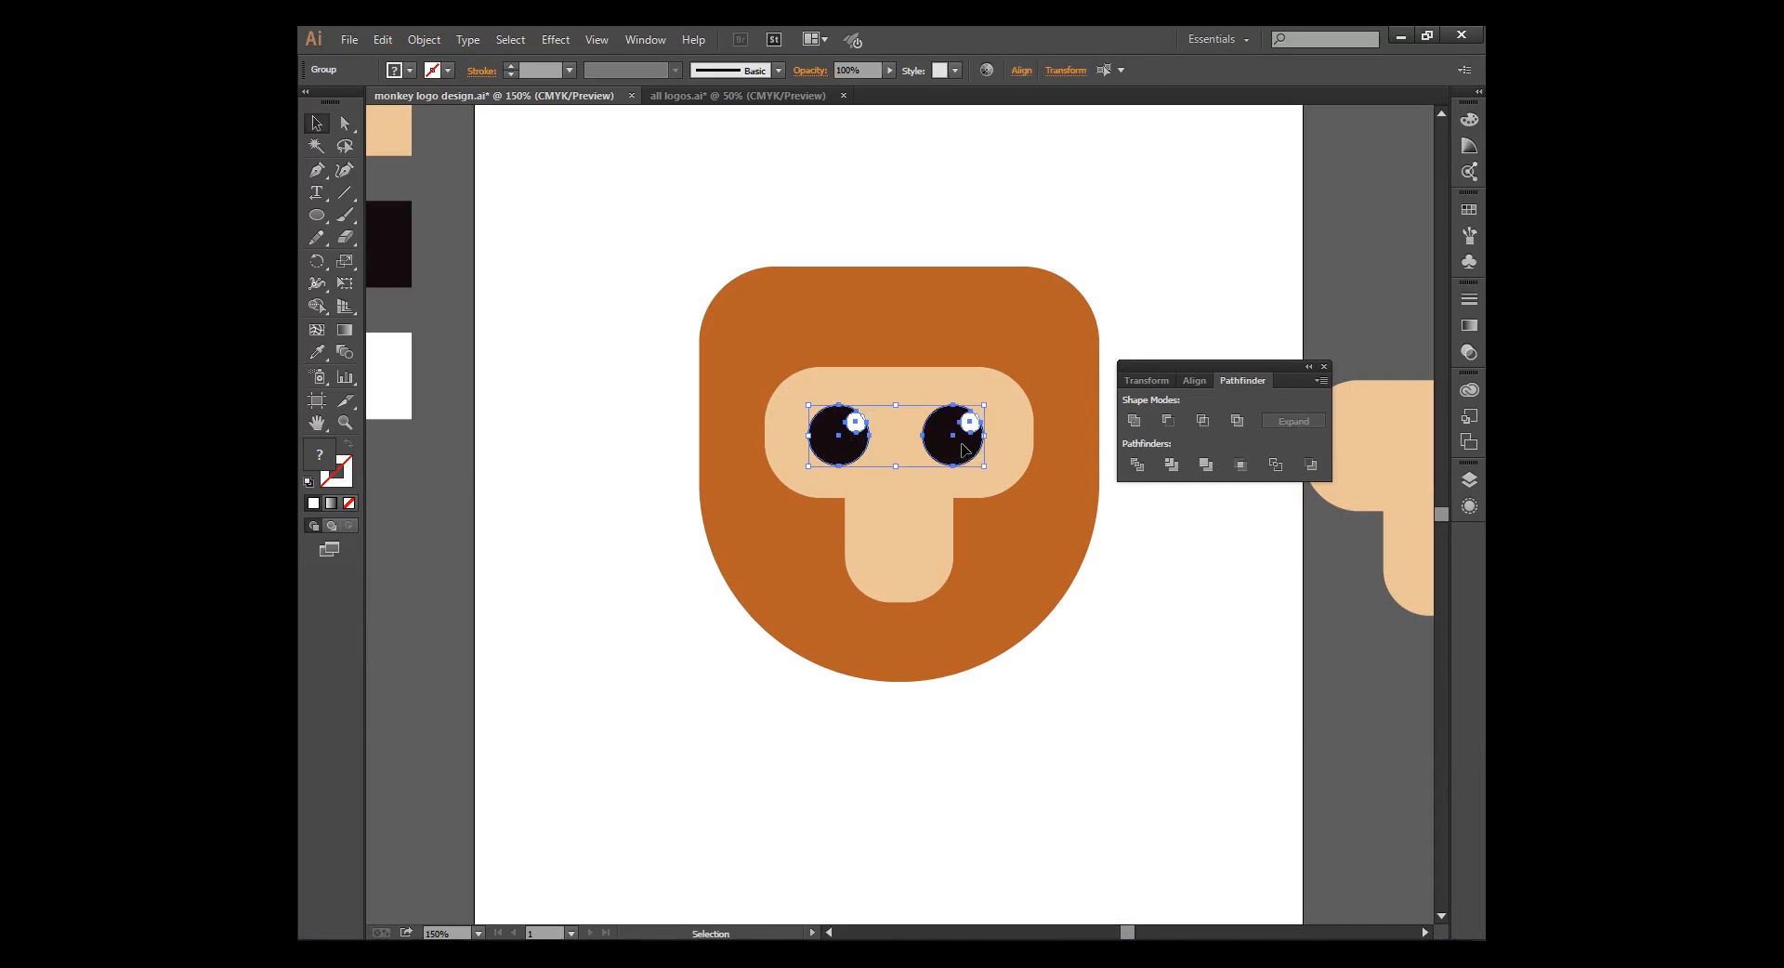
Group the two eyes together
right_click(963, 450)
click(1015, 536)
click(1066, 689)
Align the eye pair and the tan face shape on their horizontal centres
click(950, 454)
shift+click(928, 488)
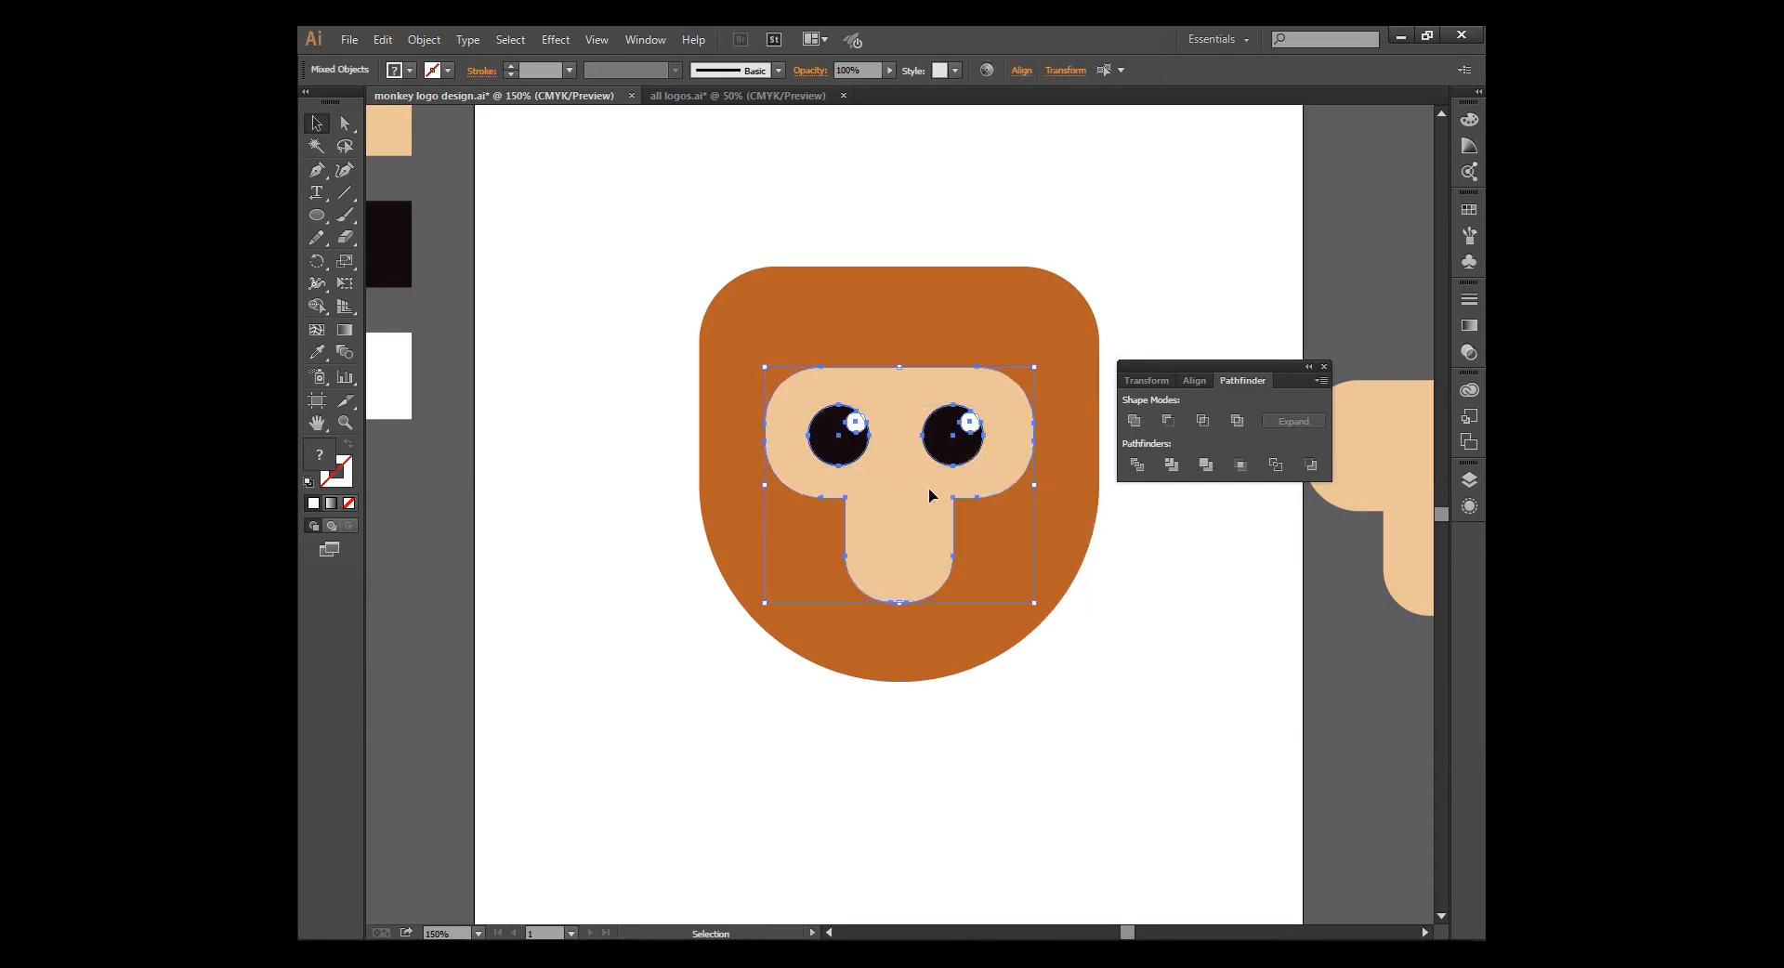
click(1021, 72)
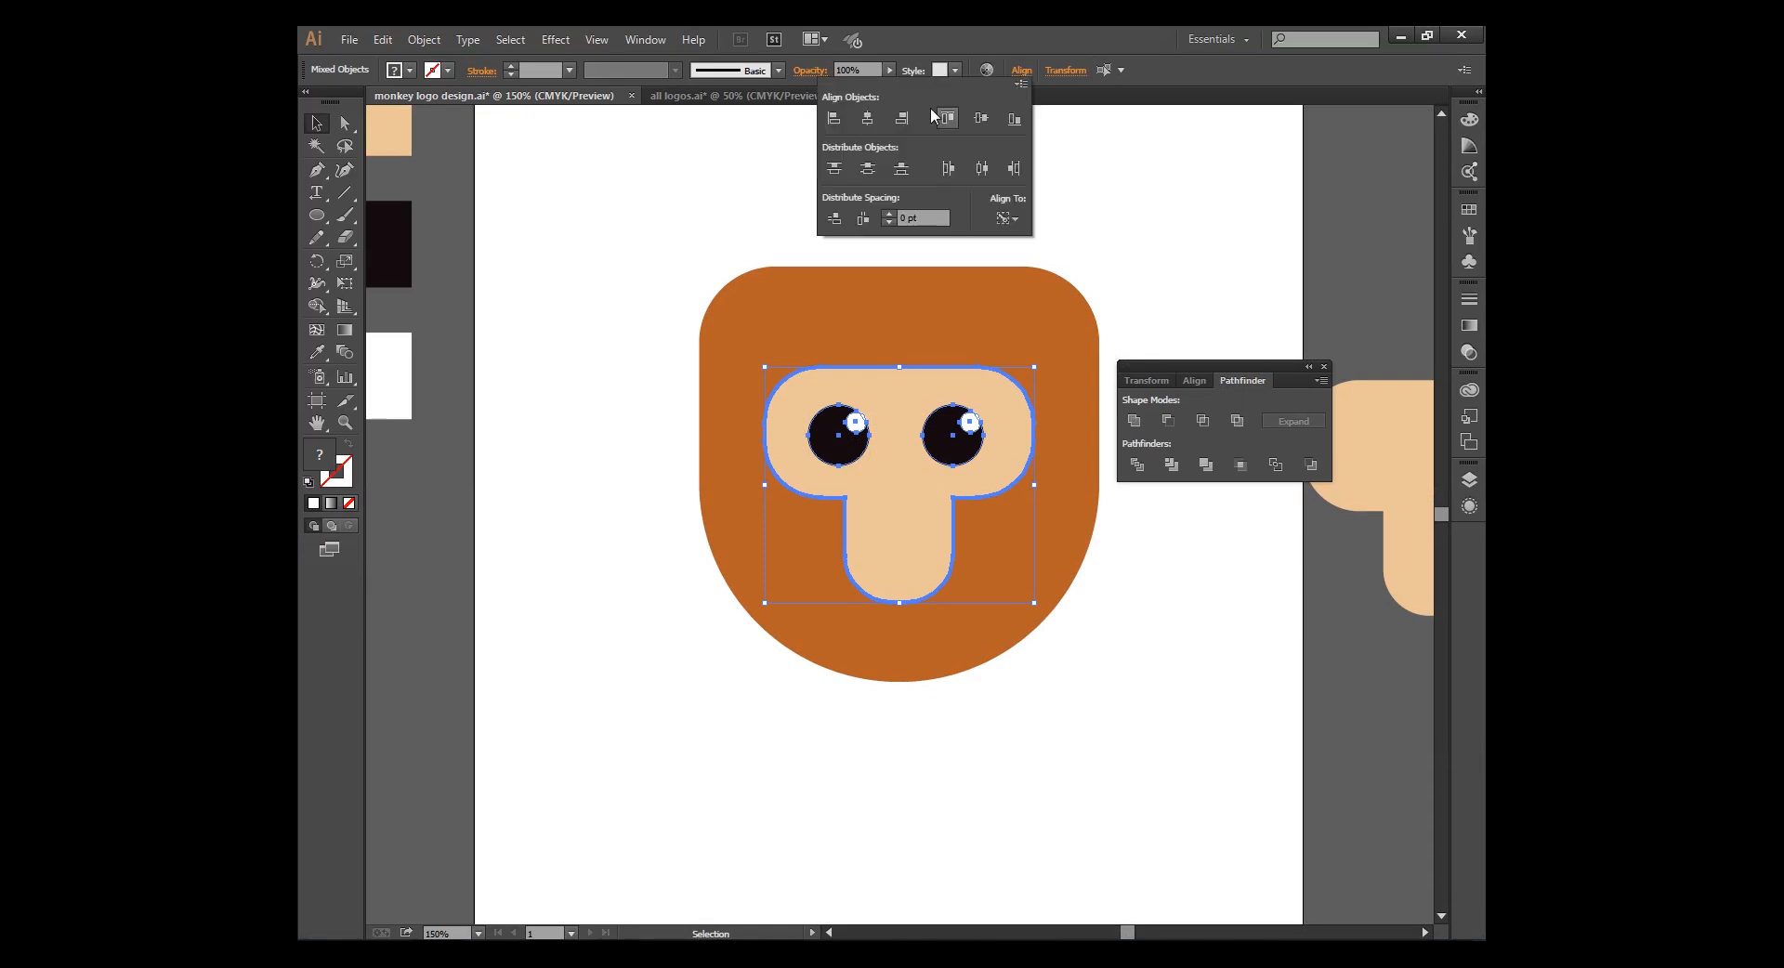
click(865, 118)
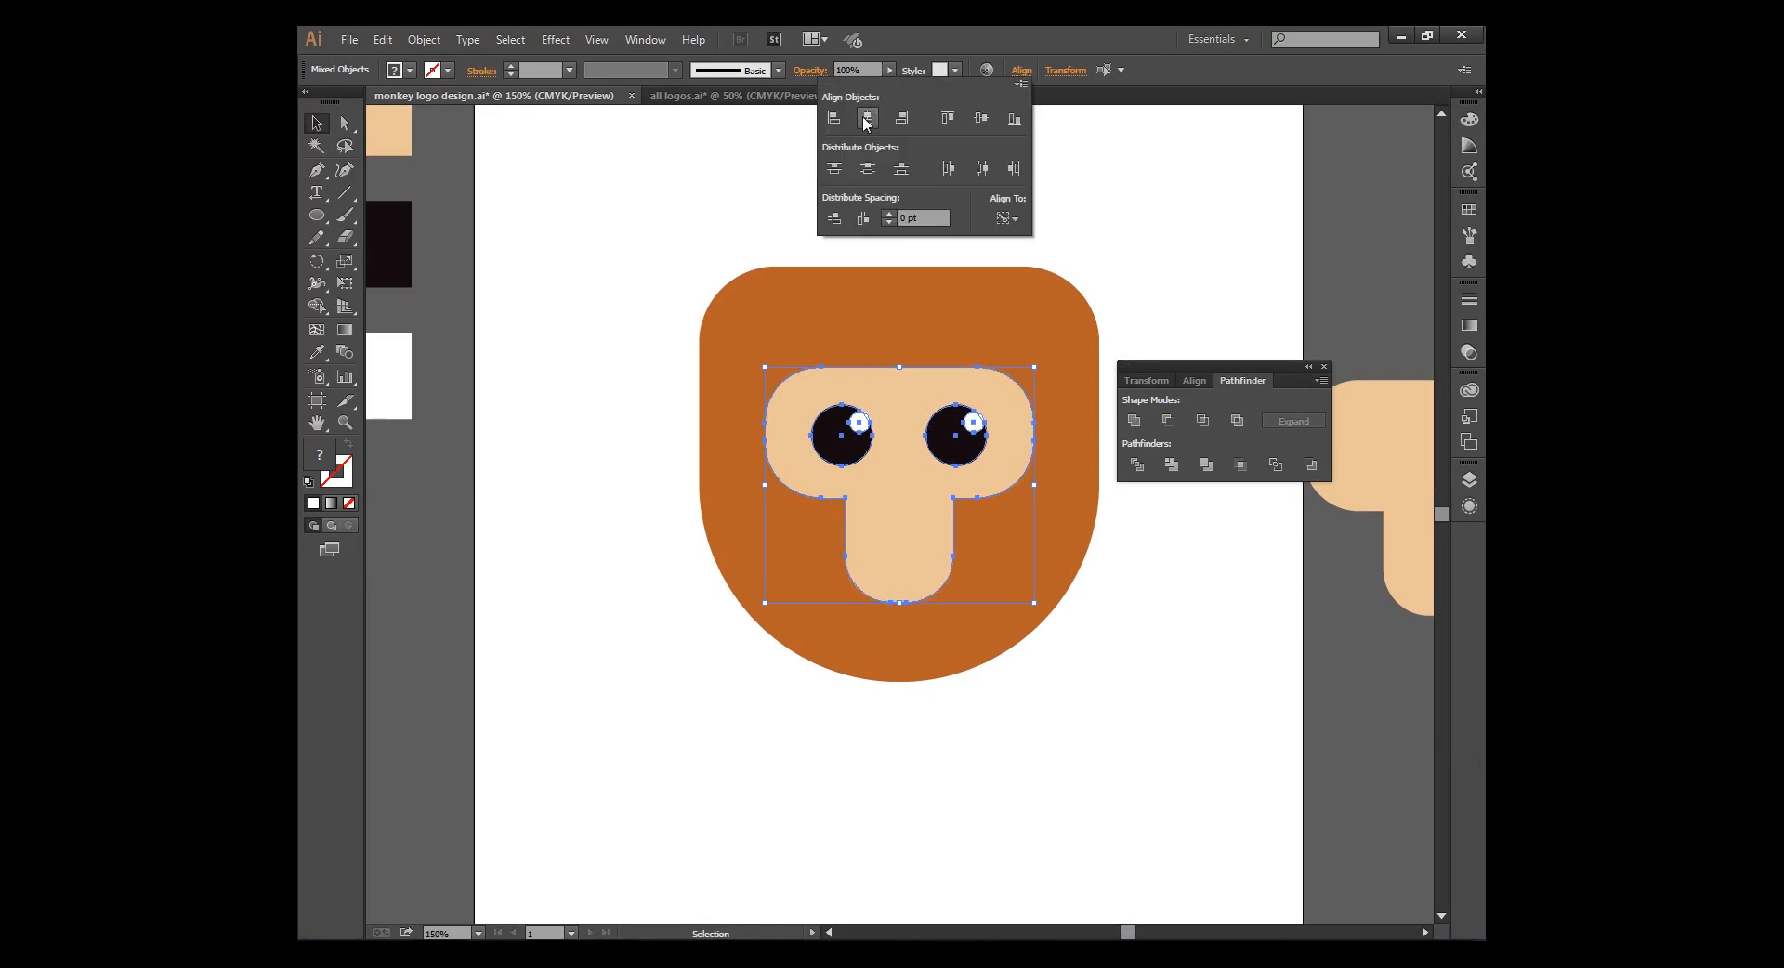
click(1082, 678)
key(ctrl+minus)
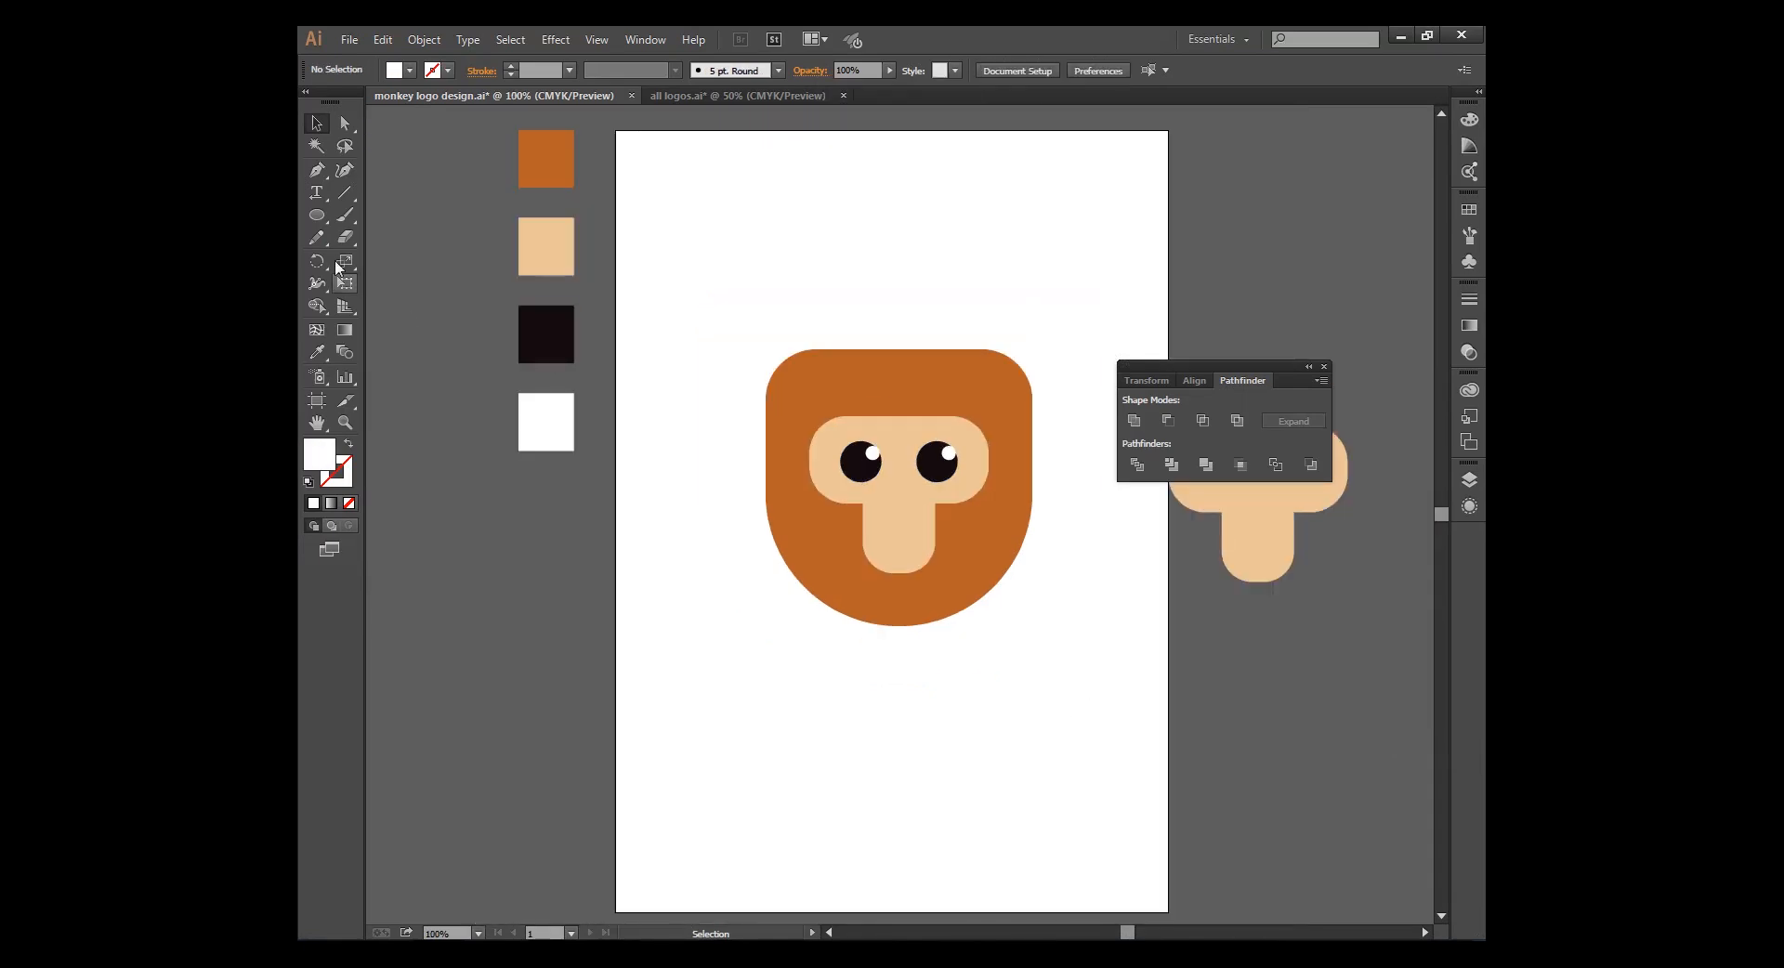
Draw a small circle for a nostril just below and between the eyes, filled with the black swatch colour
click(531, 344)
click(466, 340)
click(317, 215)
key(ctrl+plus)
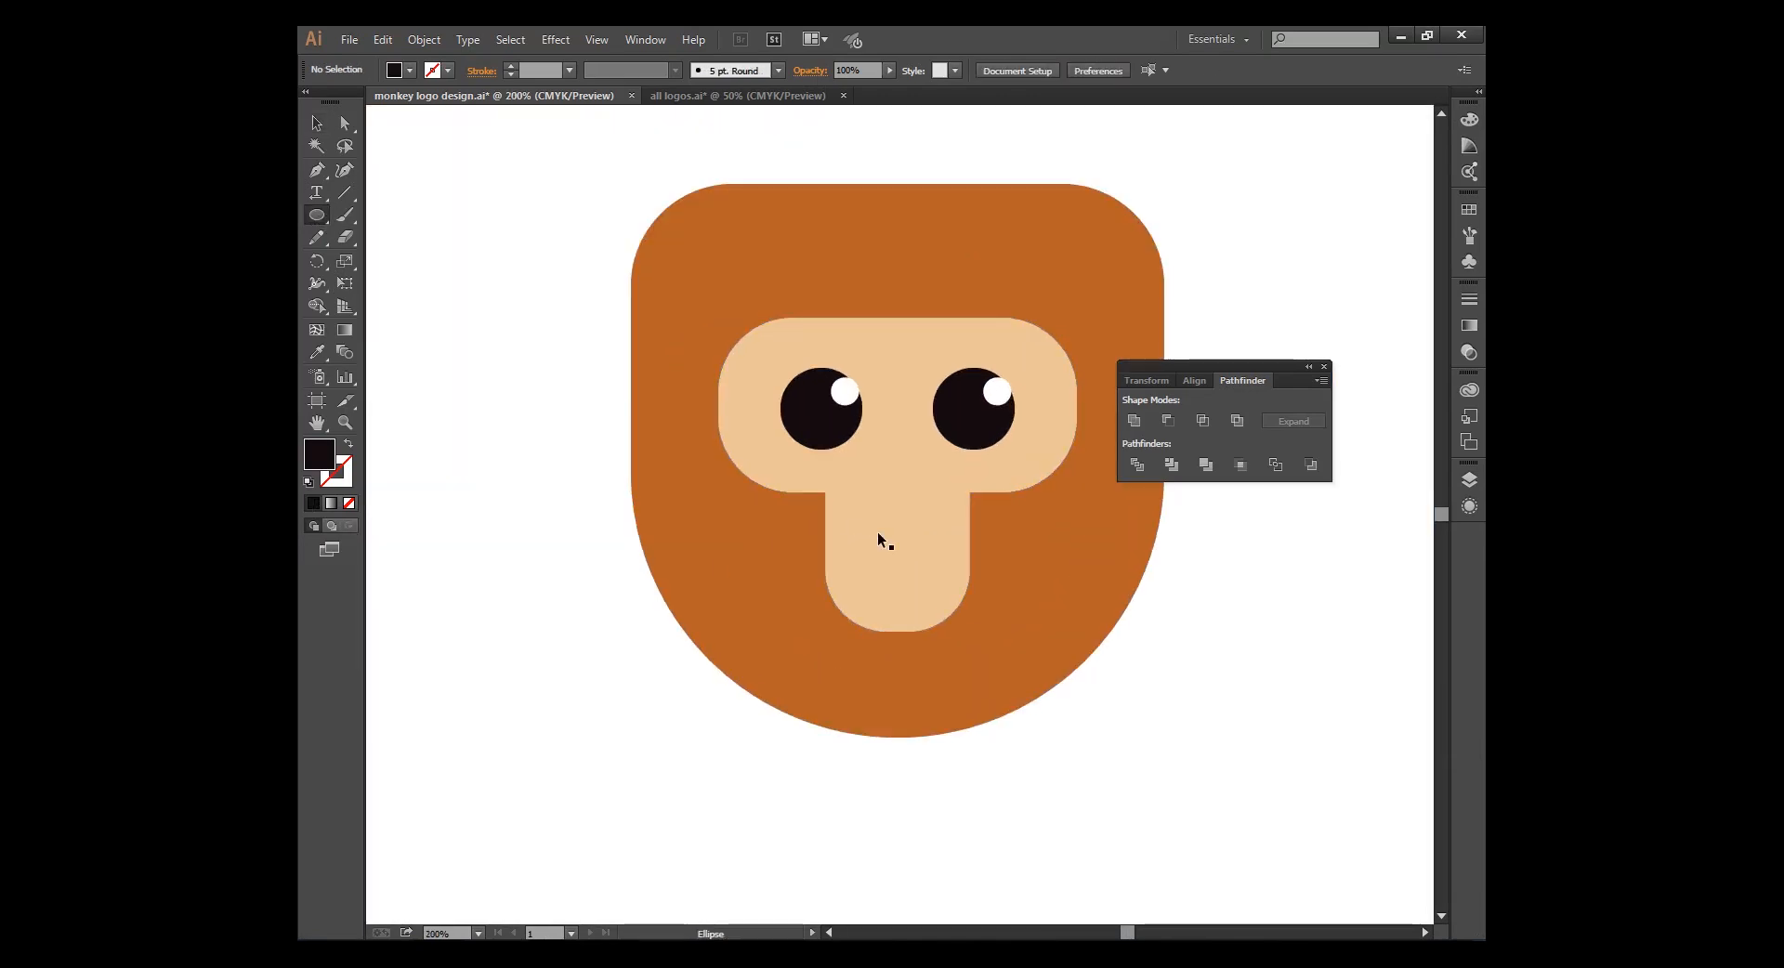
key(ctrl+plus)
drag(885, 459, 900, 476)
Paste a copy of the black nostril circle in place and move it level to the right of the original
click(313, 126)
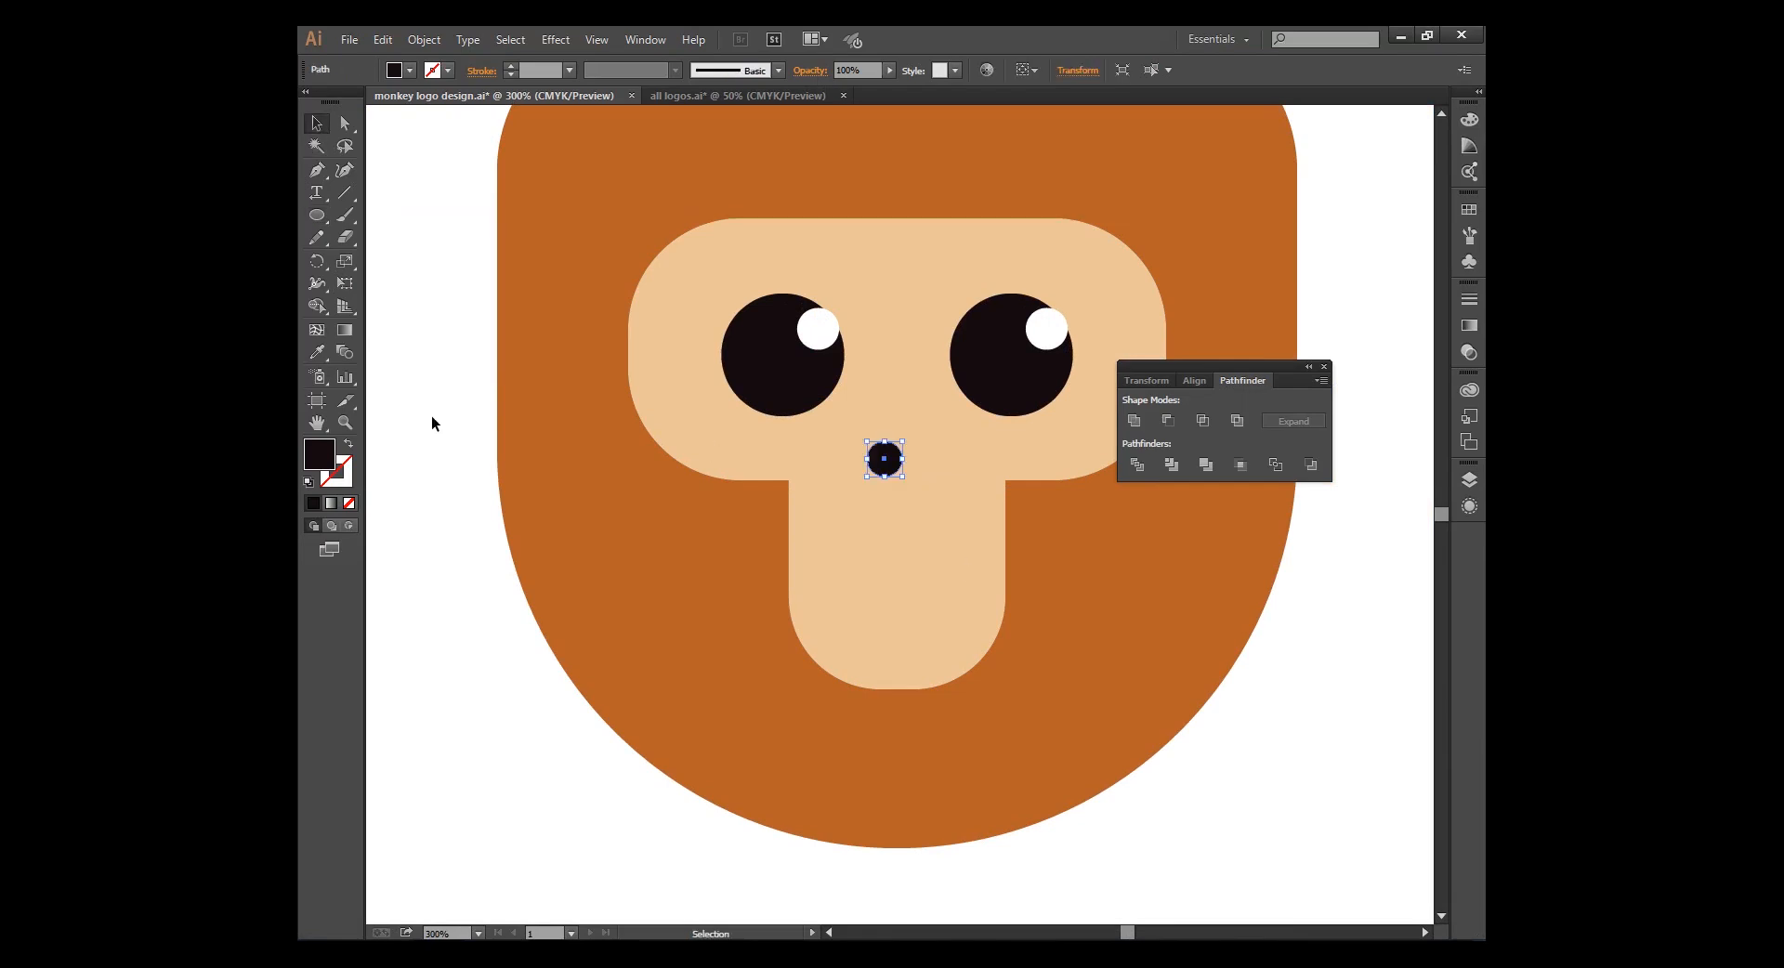
click(384, 40)
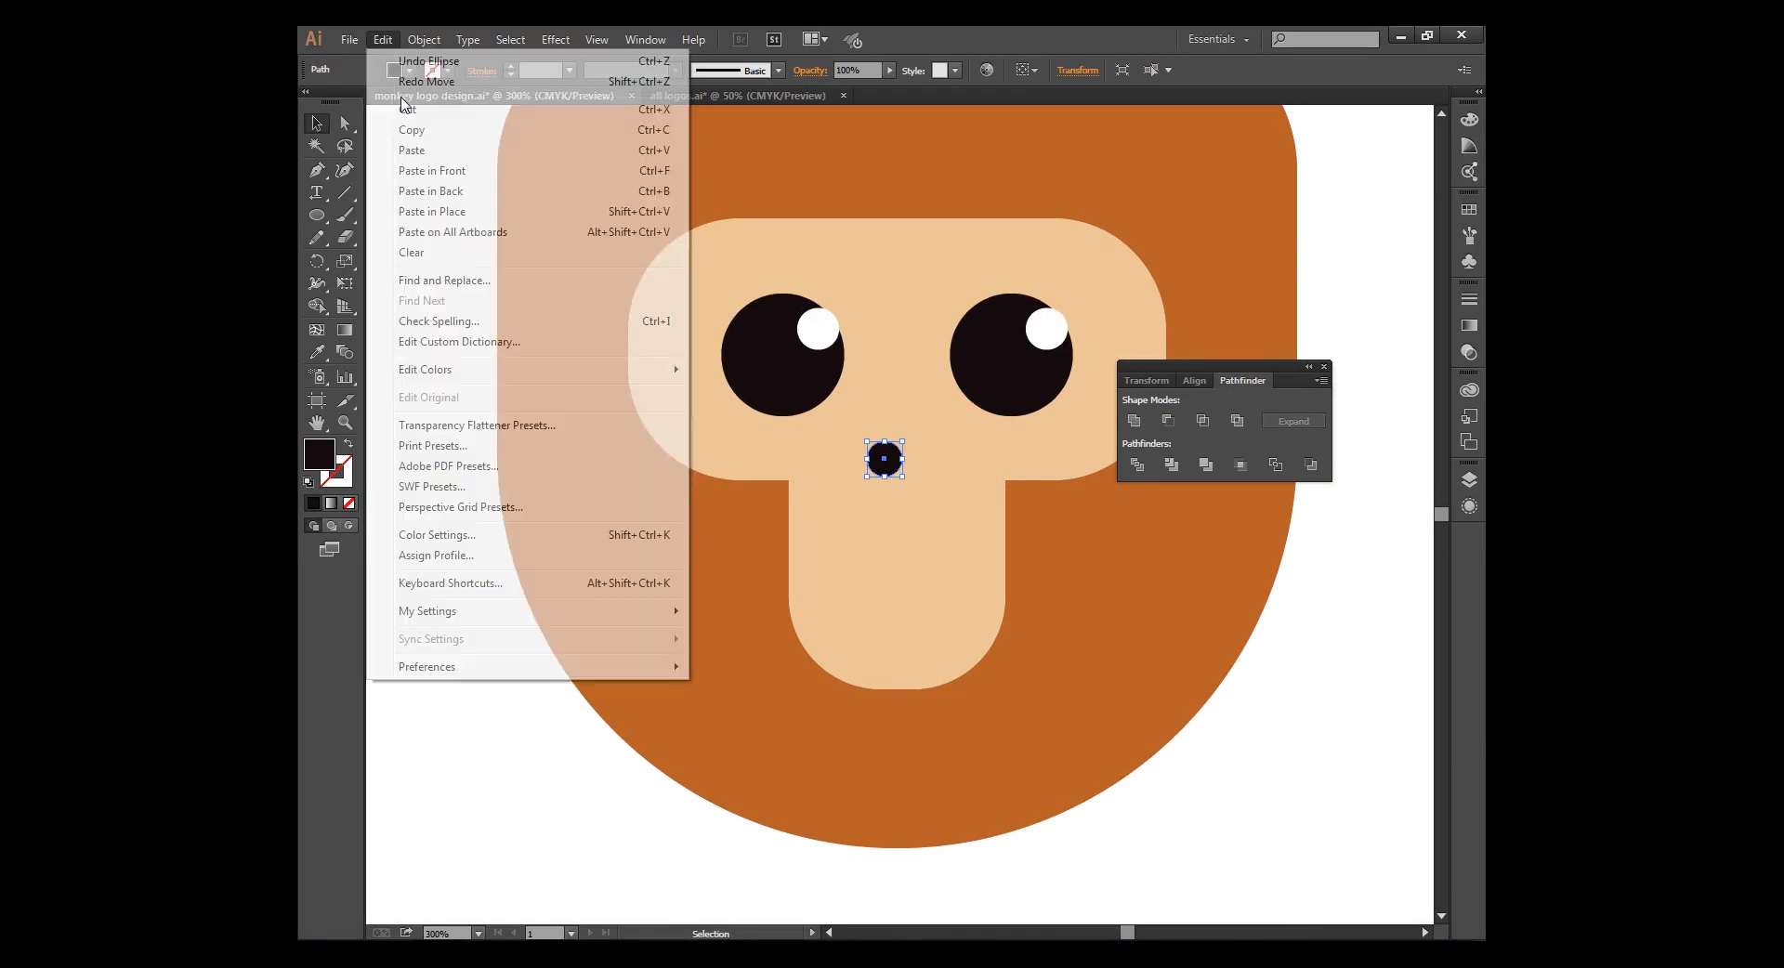
click(450, 212)
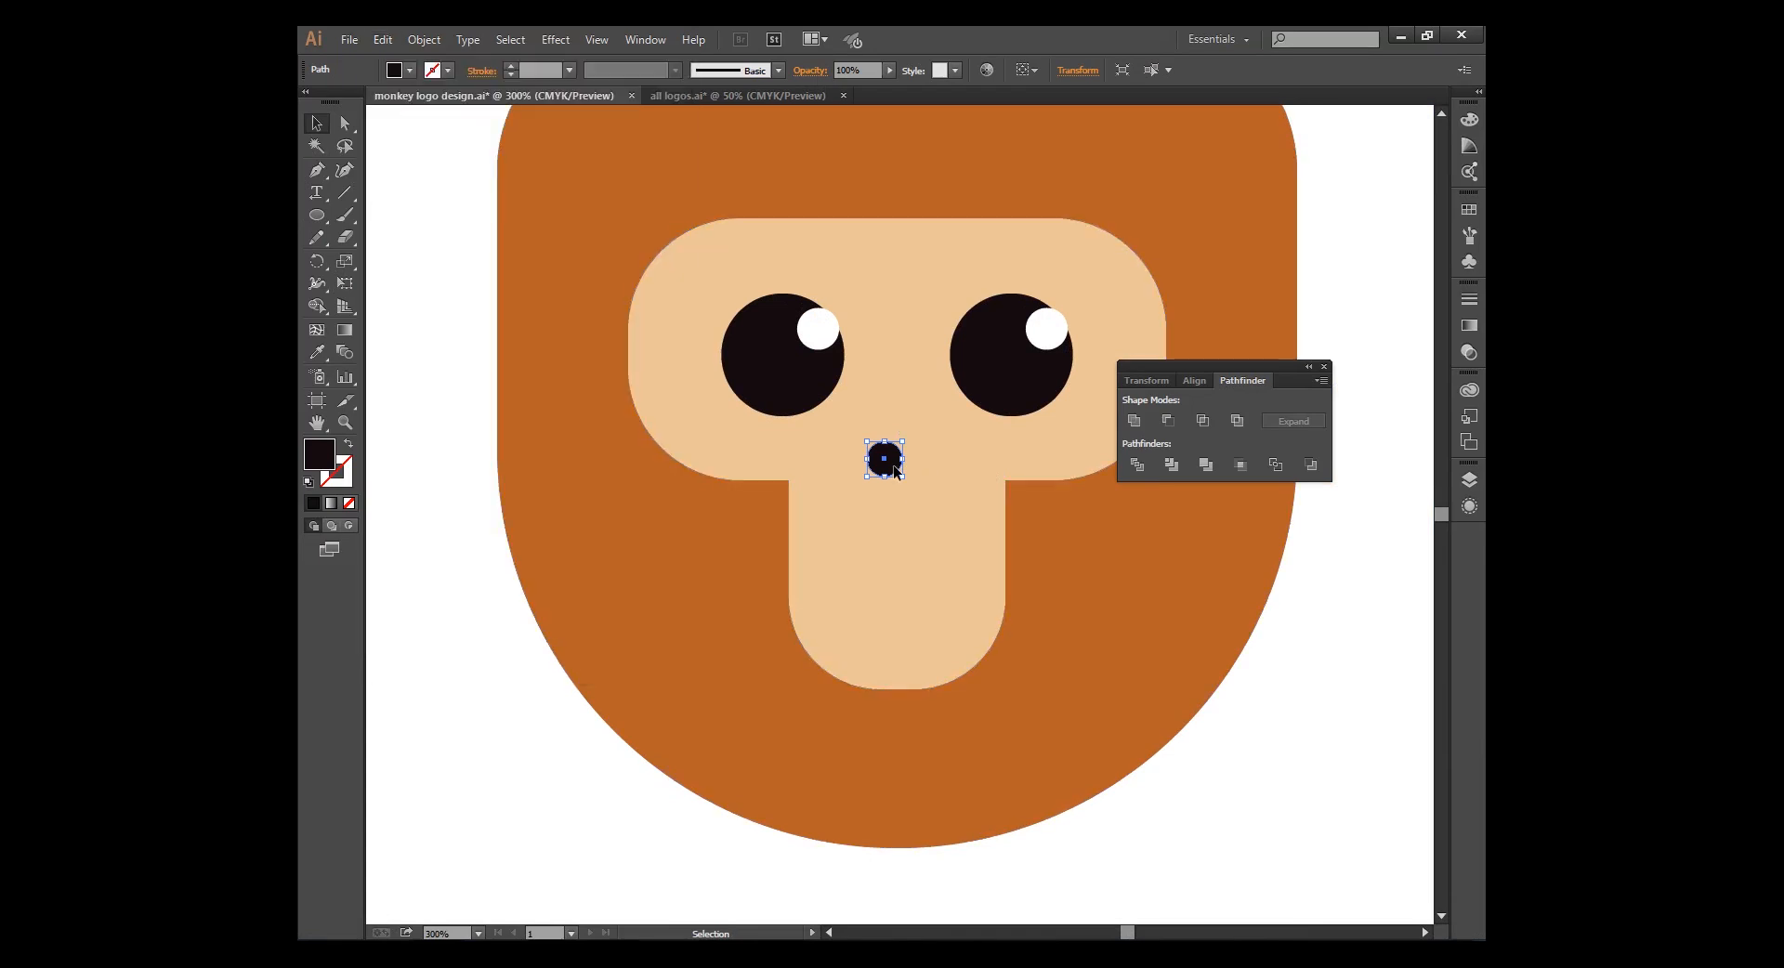
drag(938, 468, 943, 467)
click(481, 675)
Group the two nostril circles together
key(ctrl+minus)
key(ctrl+minus)
click(893, 494)
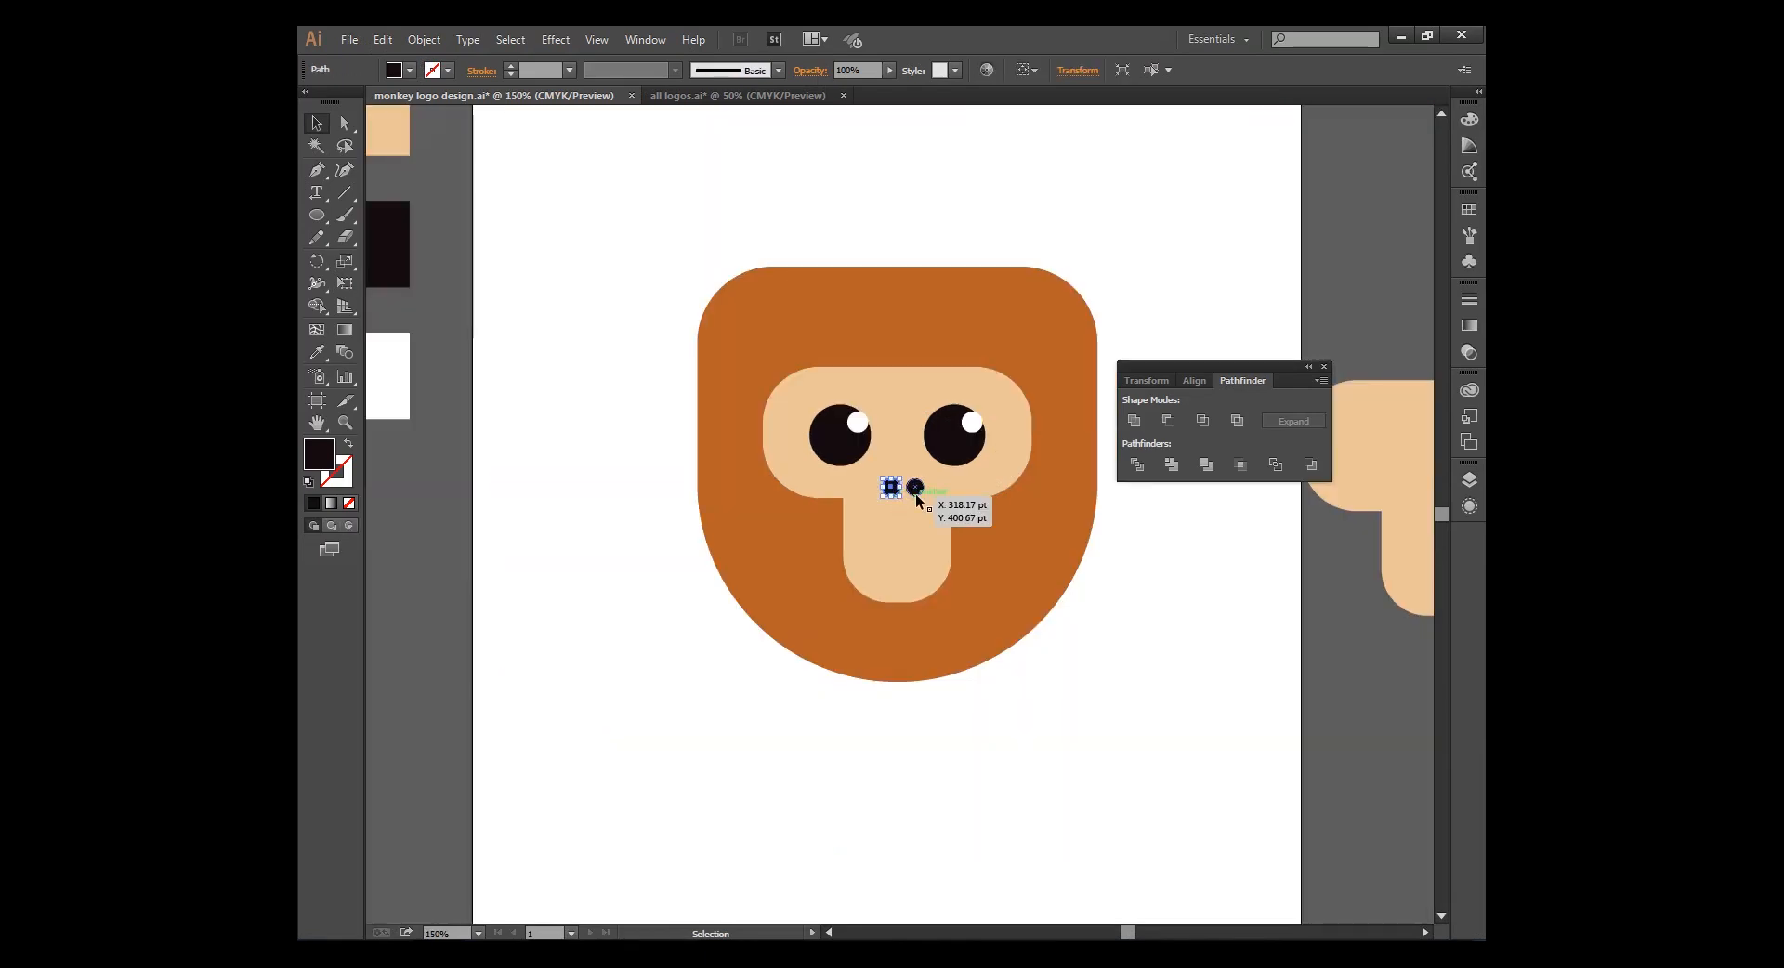
shift+click(917, 491)
right_click(918, 497)
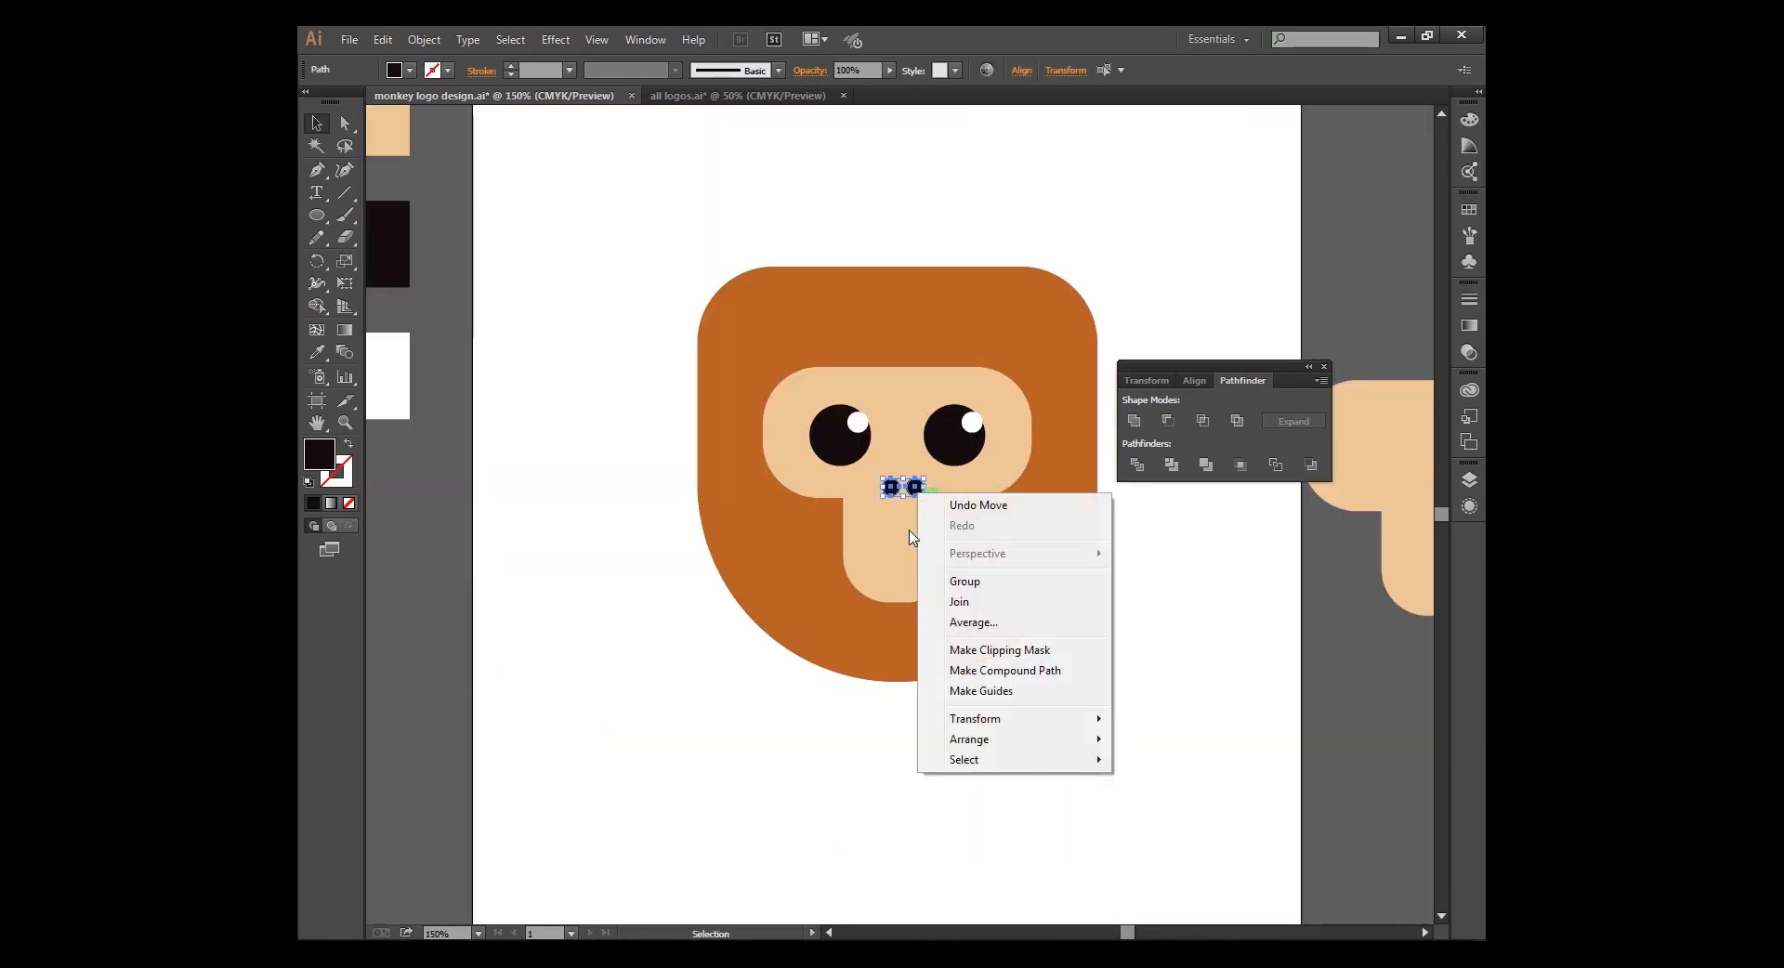
click(971, 582)
click(1042, 685)
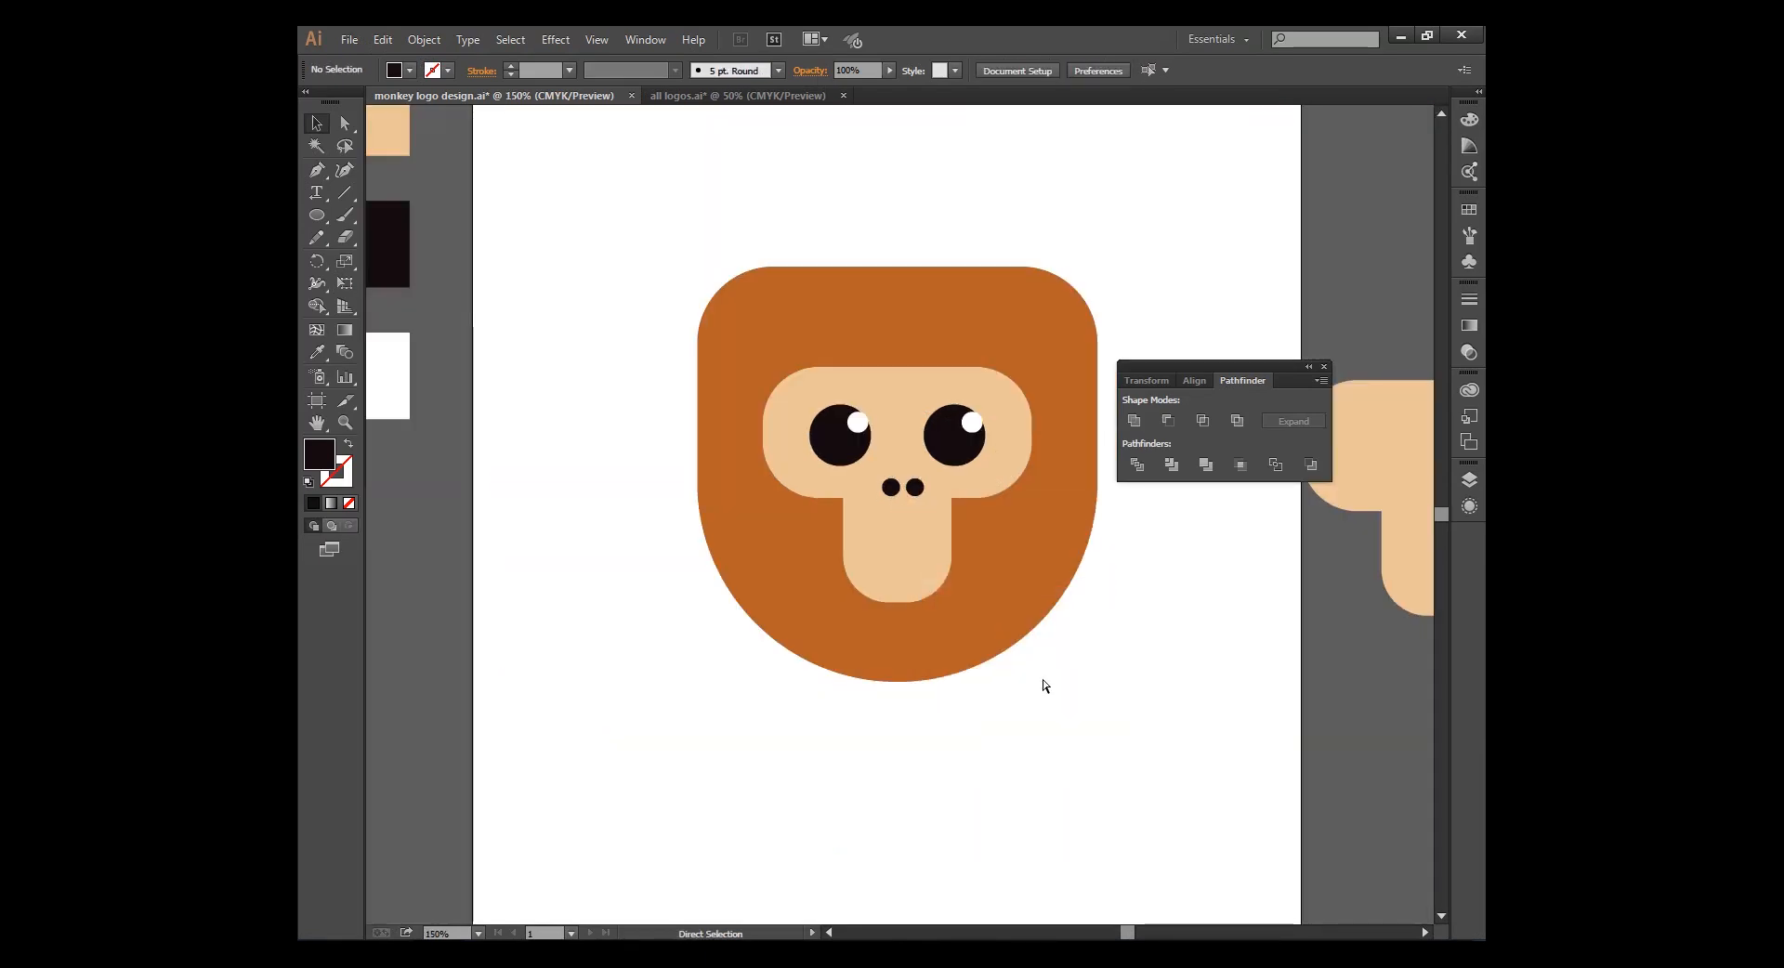
Align the nostril pair and the tan face shape on their horizontal centres
key(ctrl+plus)
click(918, 478)
shift+click(962, 472)
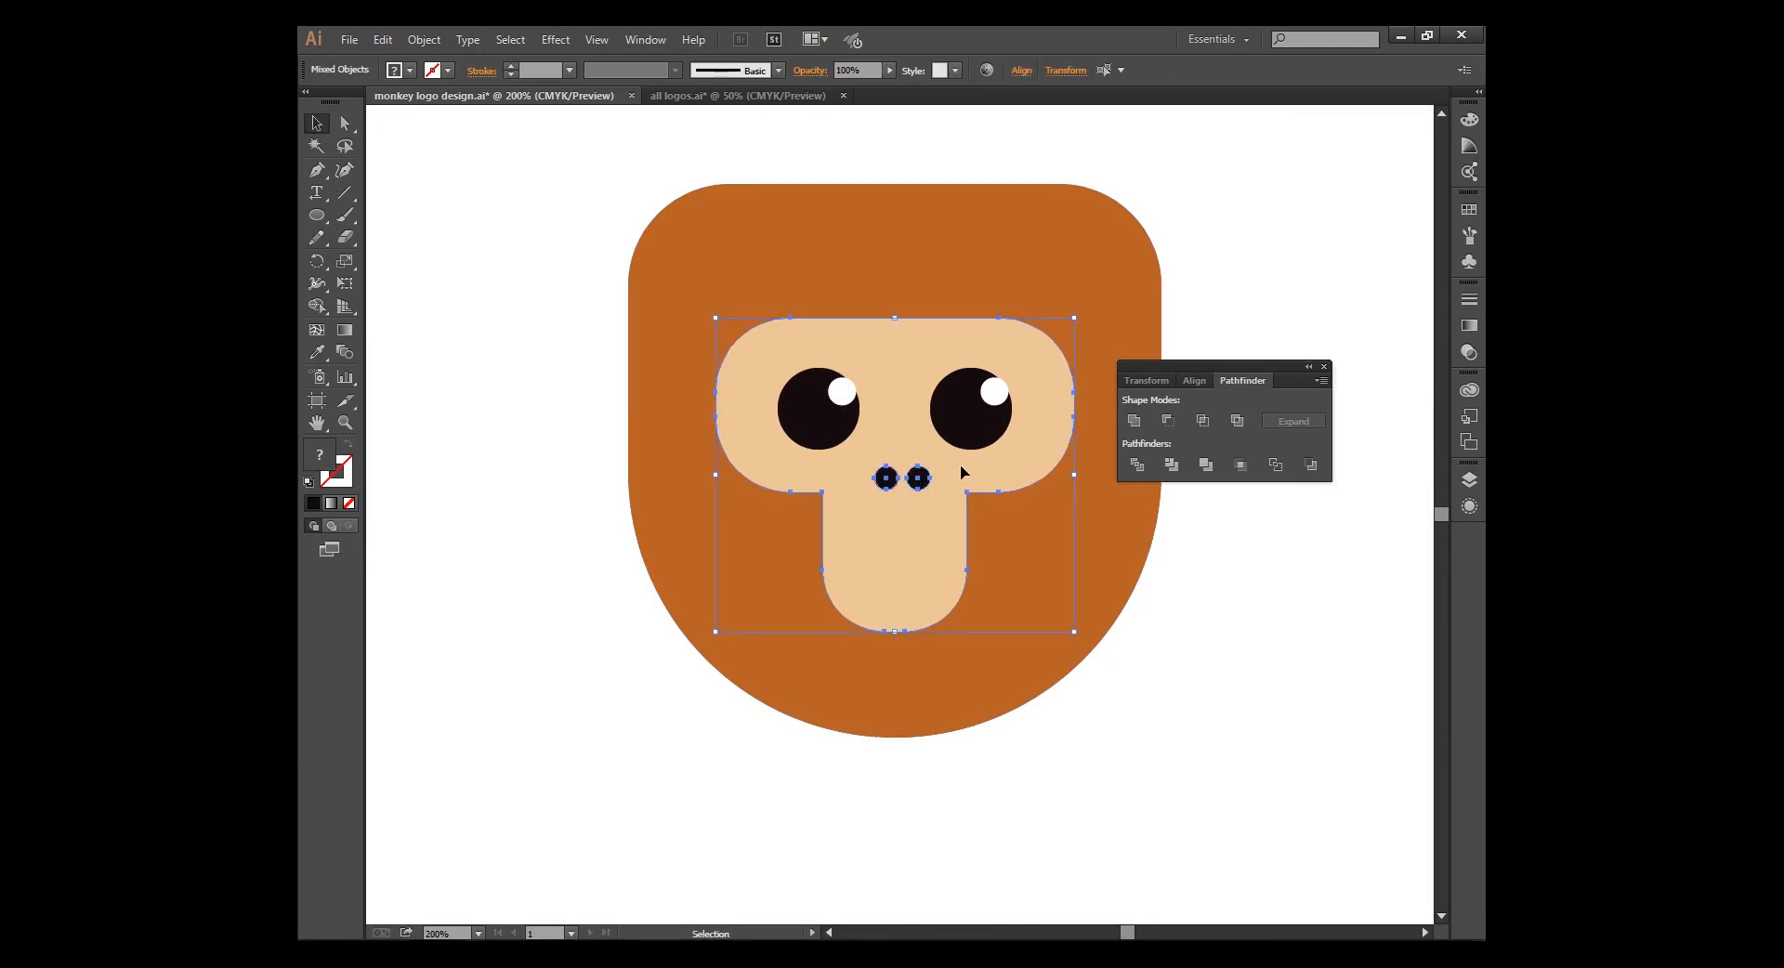
click(1020, 70)
click(866, 116)
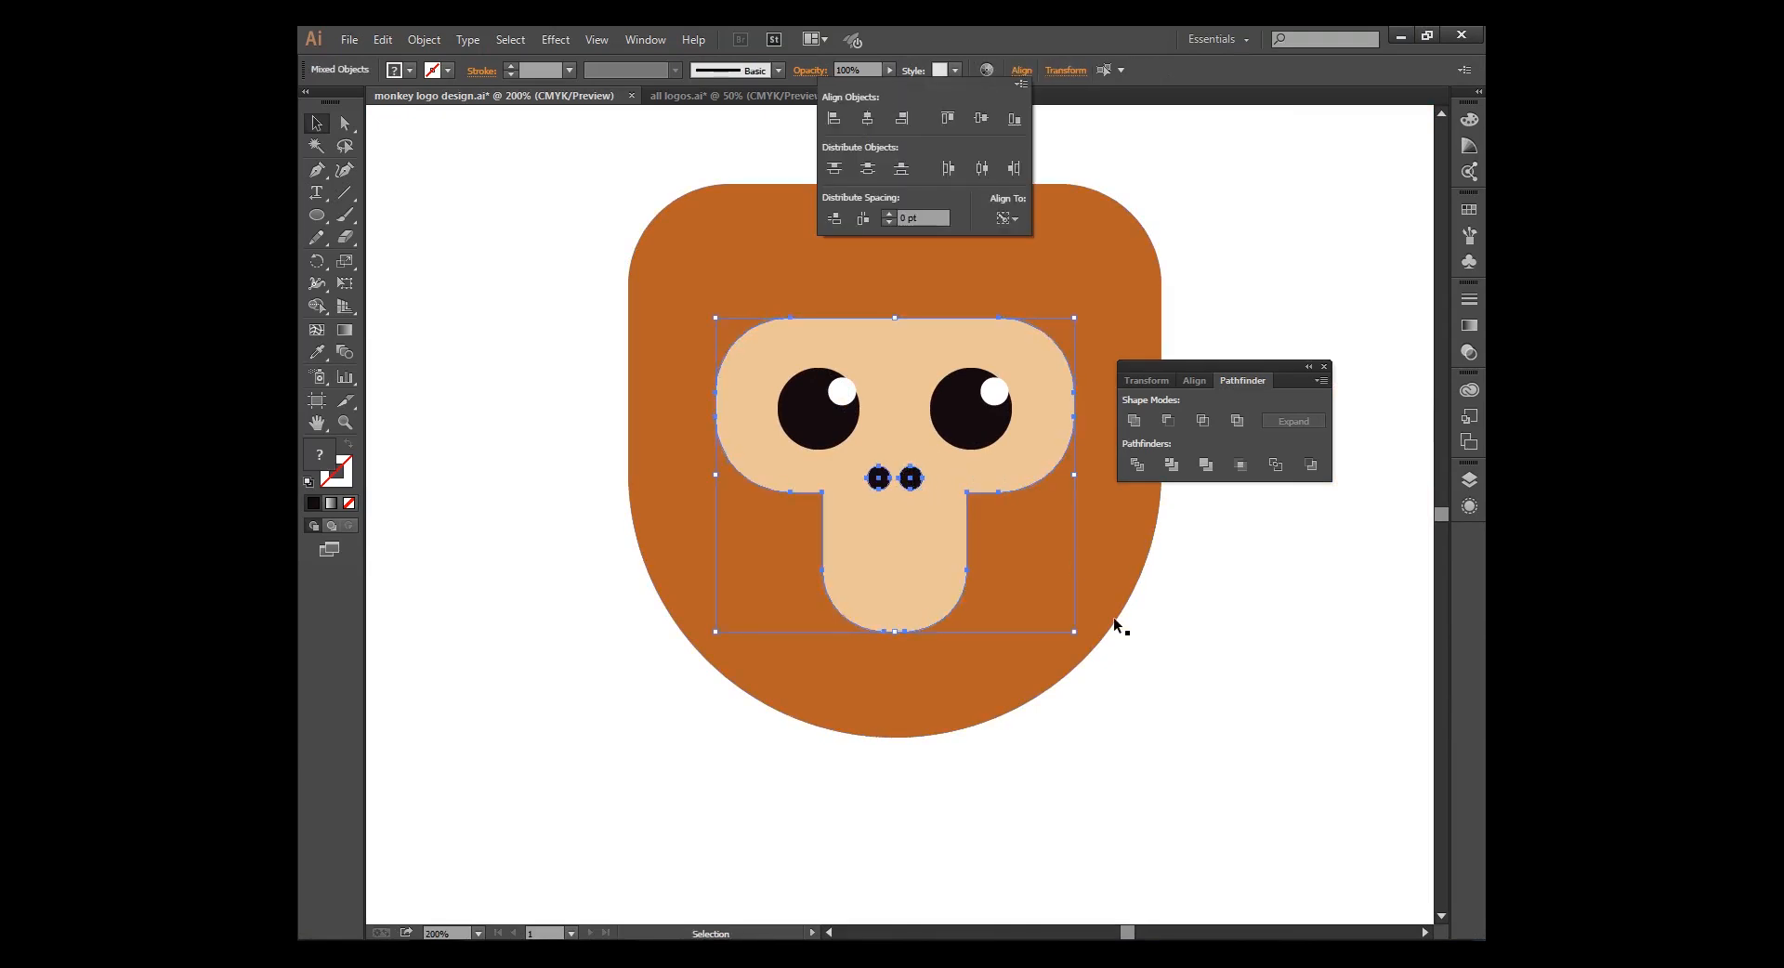
click(1126, 649)
click(1126, 649)
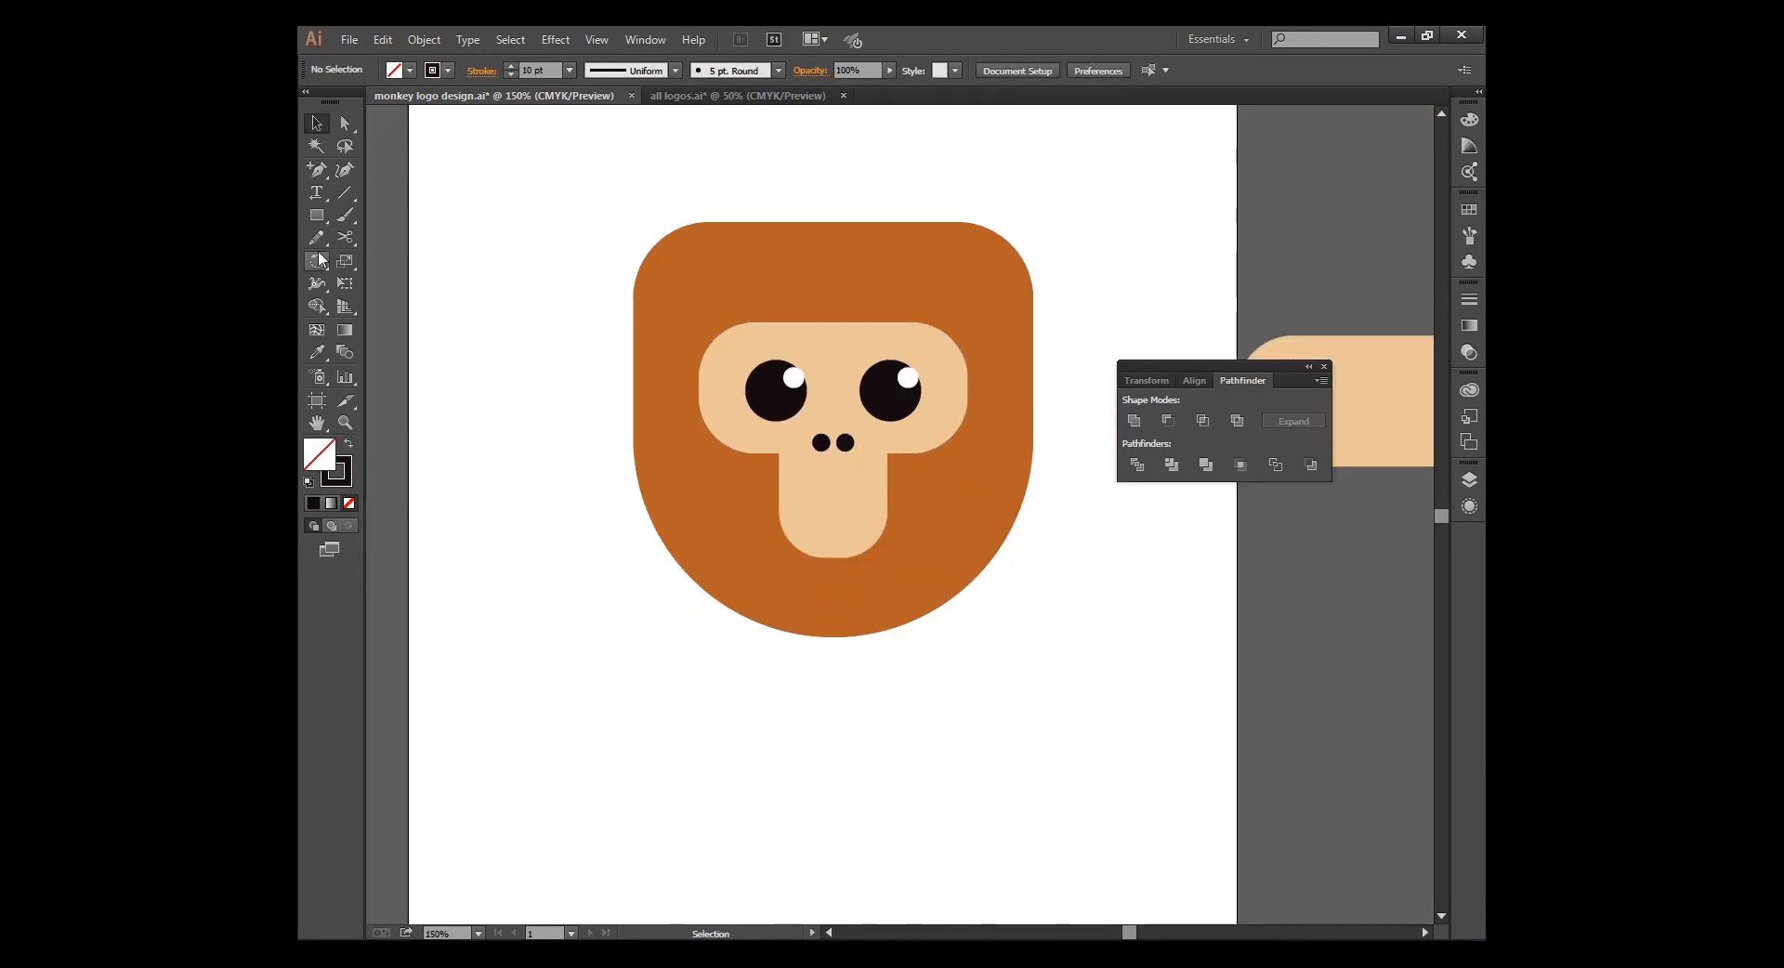
Draw a small rectangle for the mouth on the tan muzzle, give it a solid black fill without stroke, and position it below the nostrils
drag(317, 214, 359, 213)
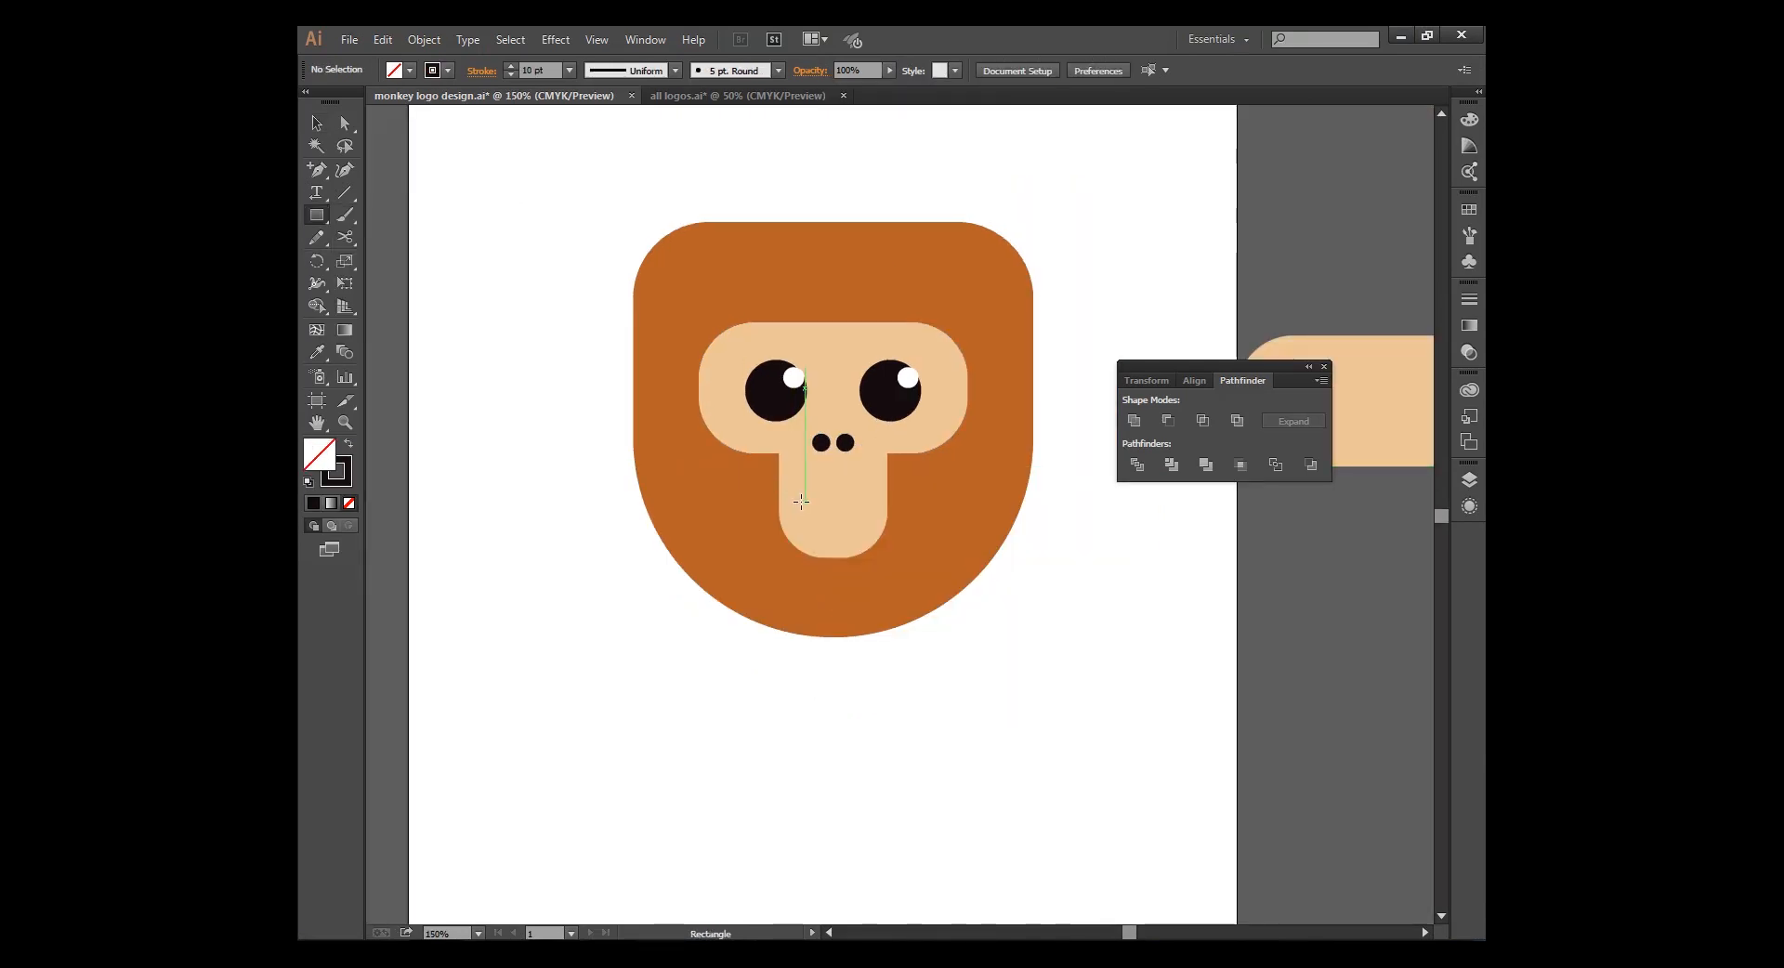
drag(804, 503, 866, 552)
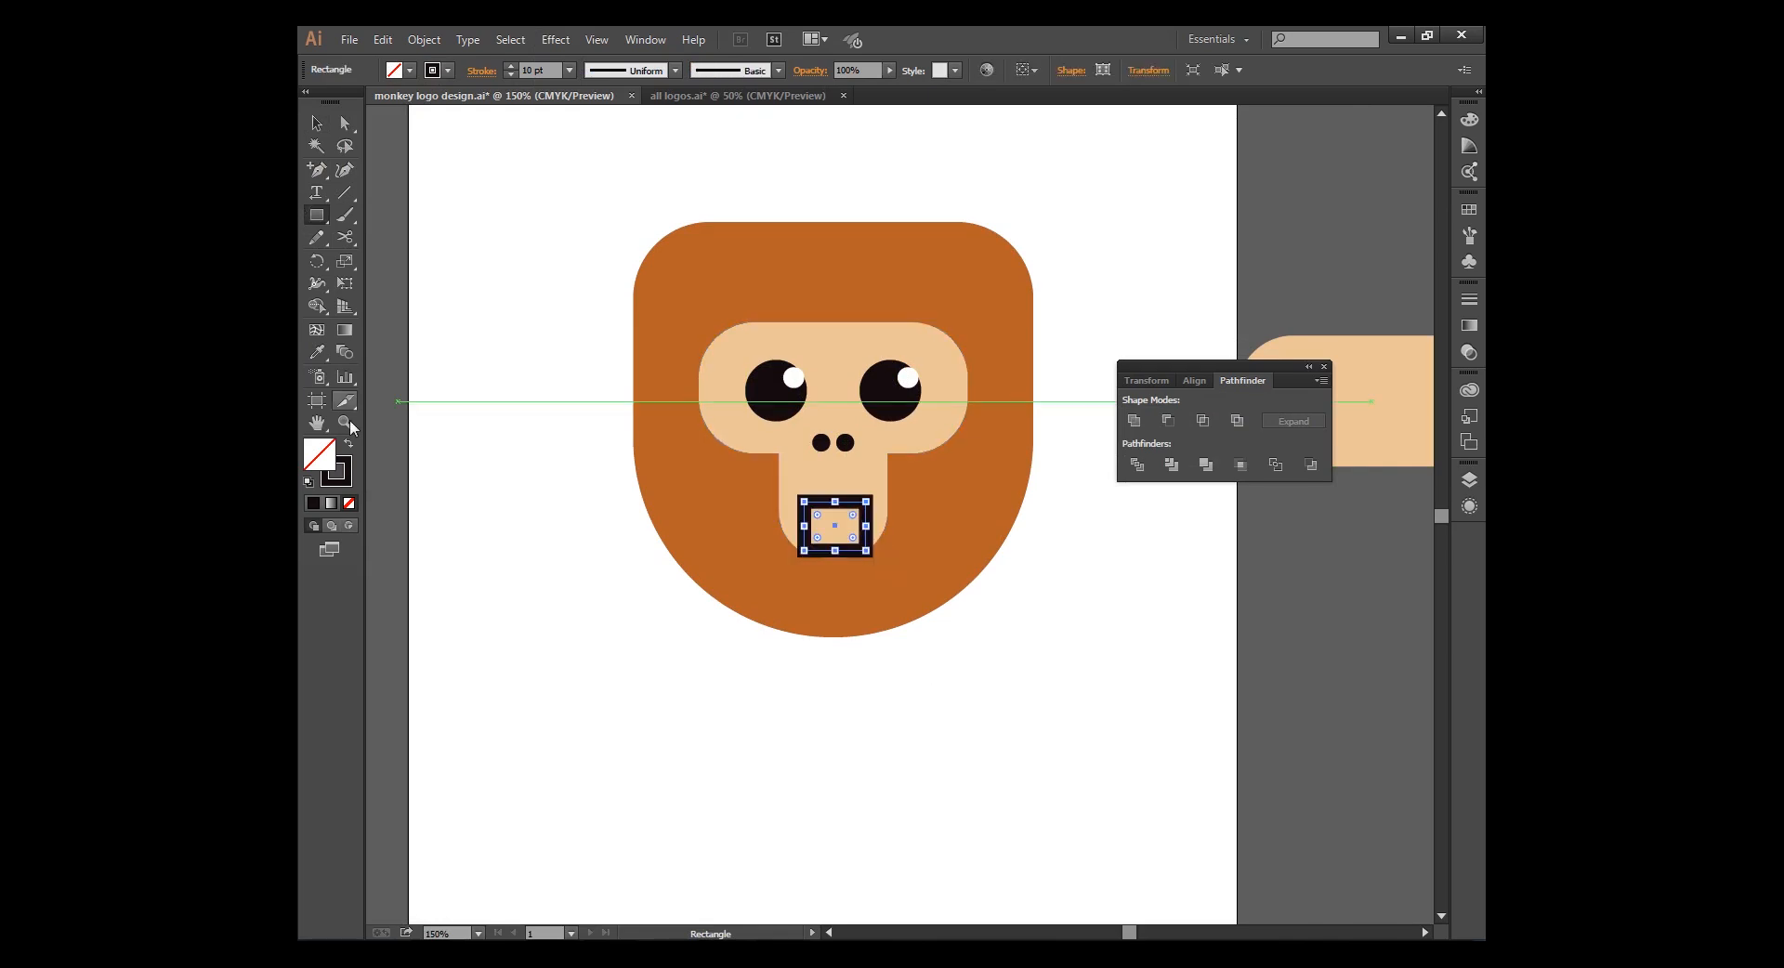
click(349, 445)
click(316, 123)
click(567, 551)
key(ctrl+=)
drag(813, 533, 814, 509)
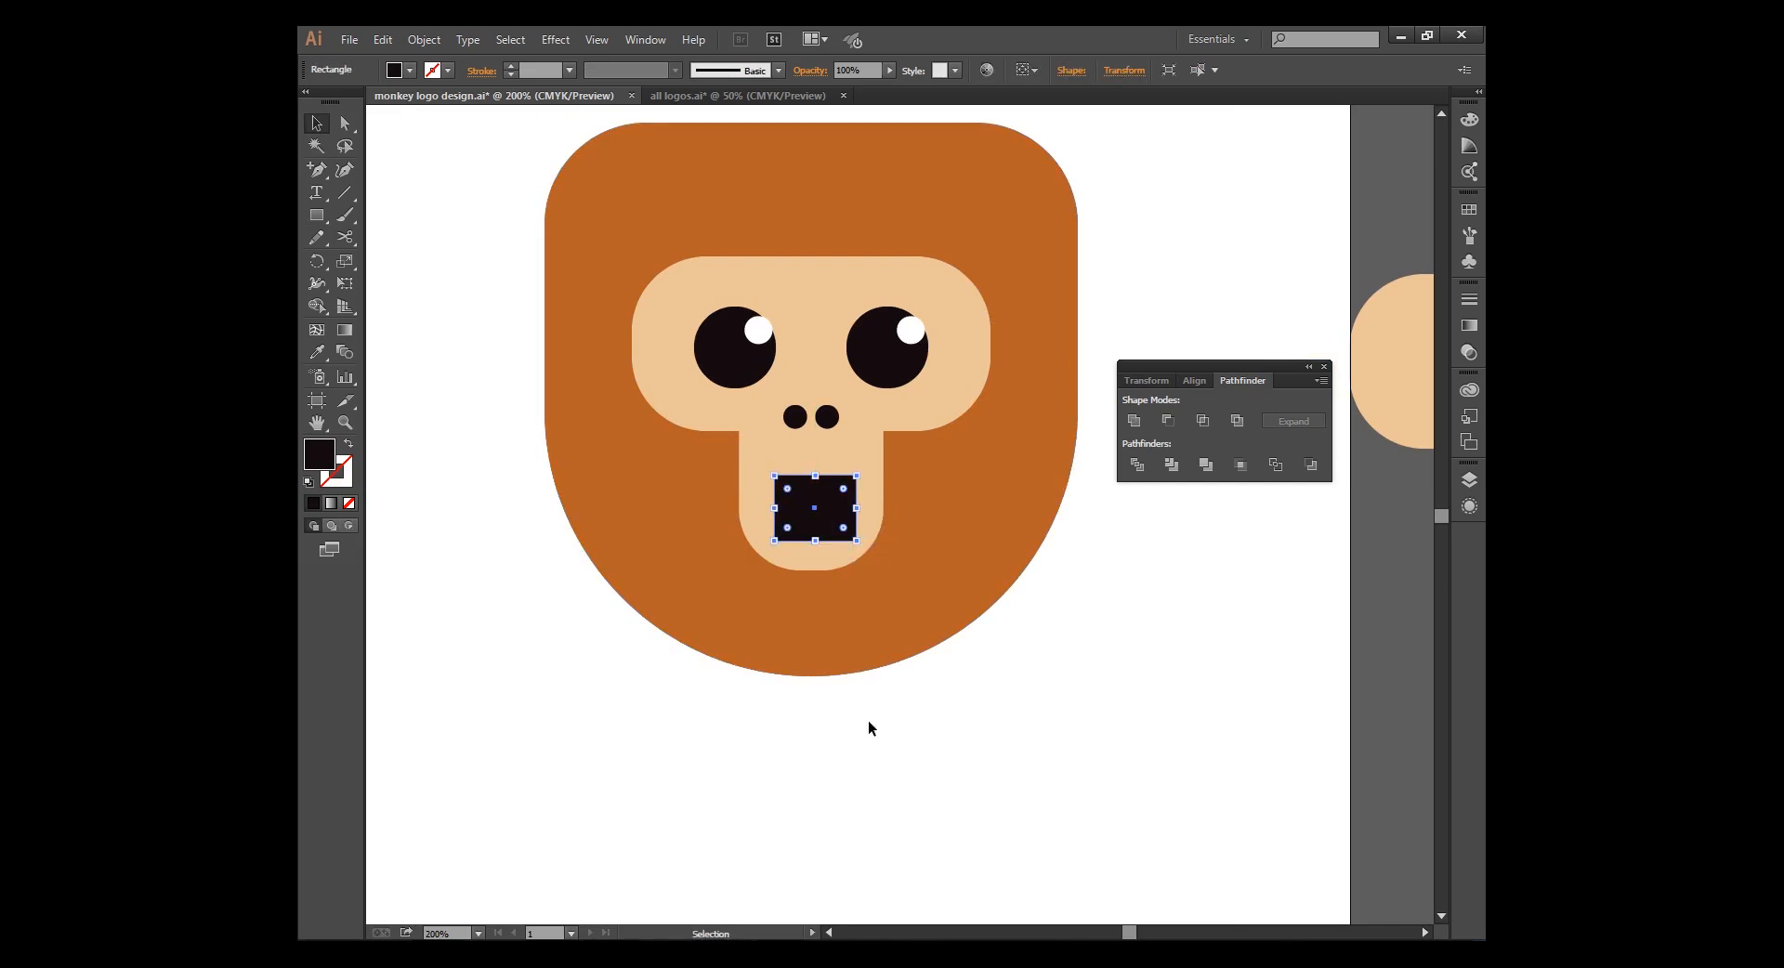
Align the black mouth rectangle and the tan face shape on their horizontal centres
shift+click(861, 464)
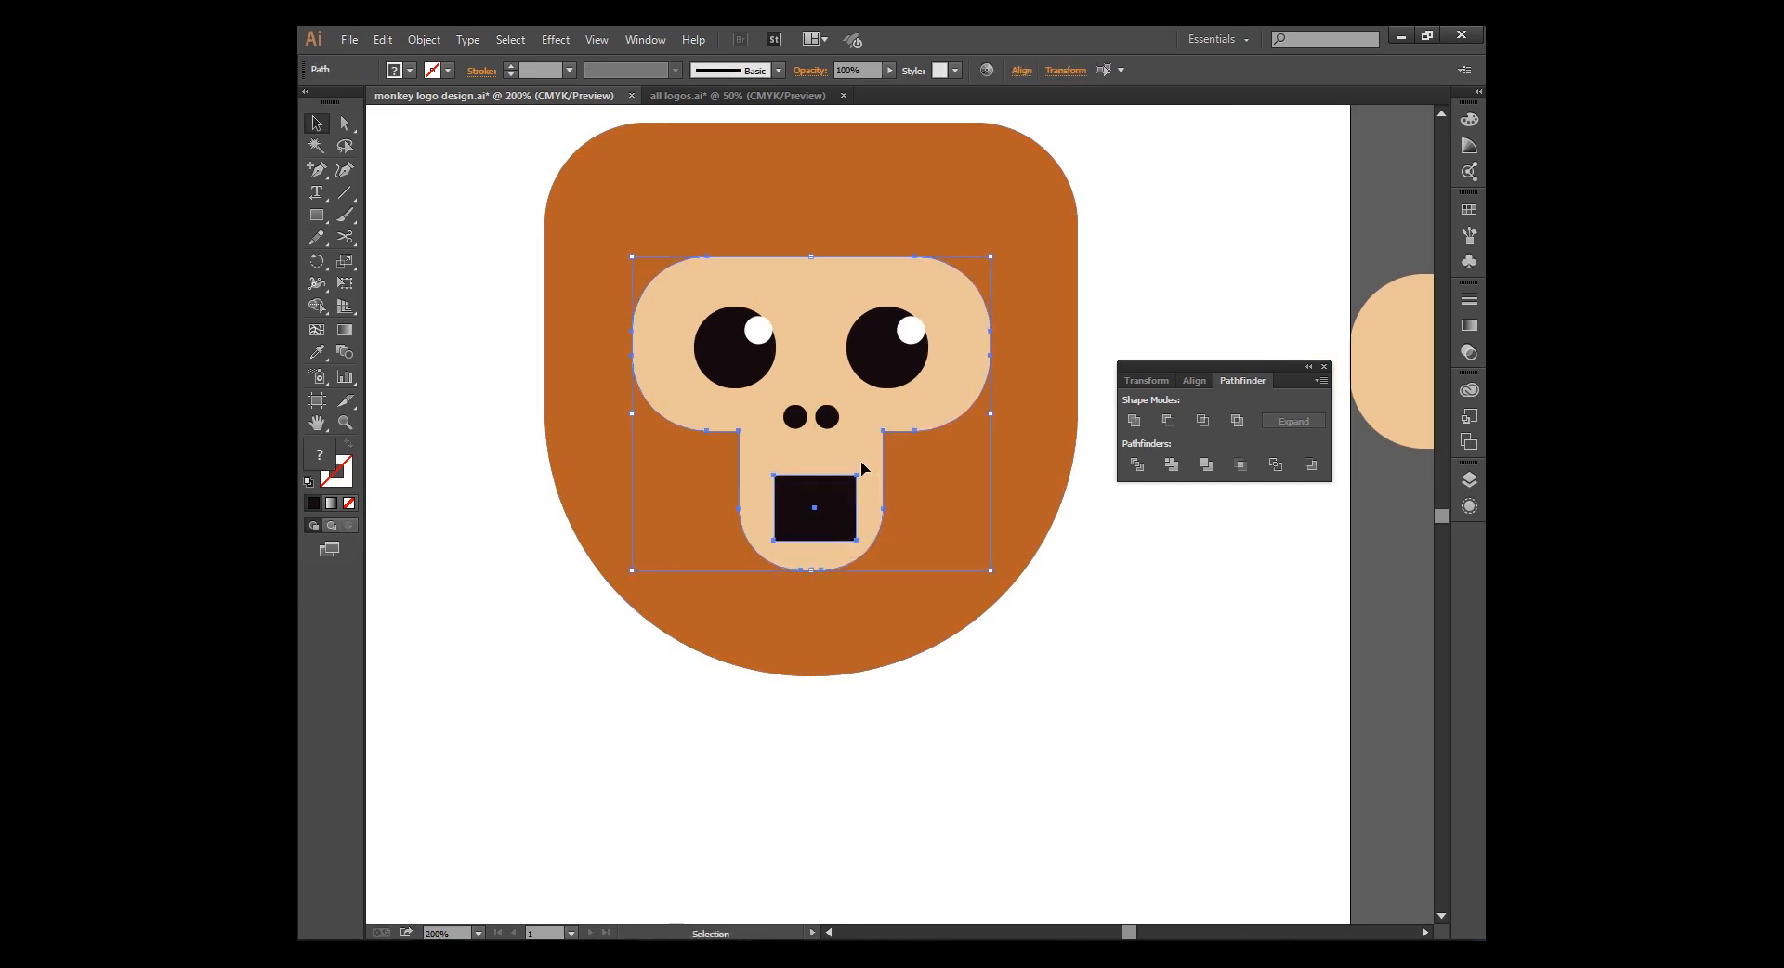
click(1021, 71)
click(866, 115)
click(1106, 651)
click(1105, 650)
Round the mouth rectangle's two lower corners into a semicircular bottom with a radius of about 22 pt
key(ctrl+plus)
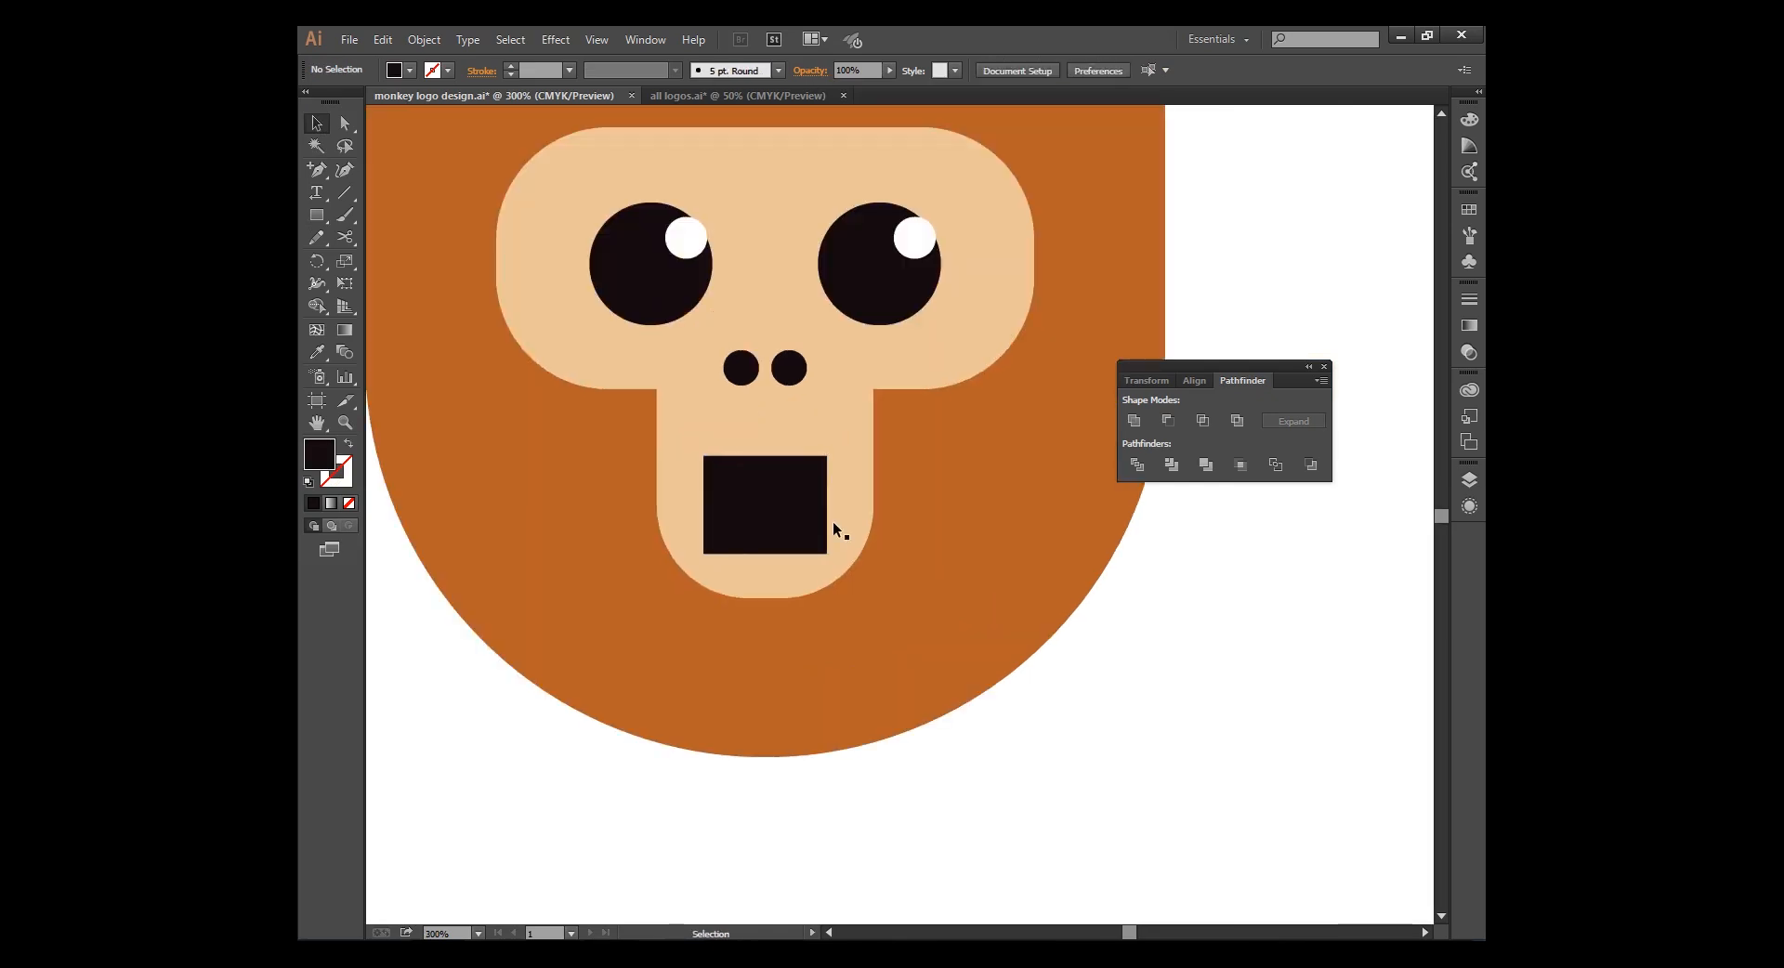
click(345, 123)
key(ctrl+minus)
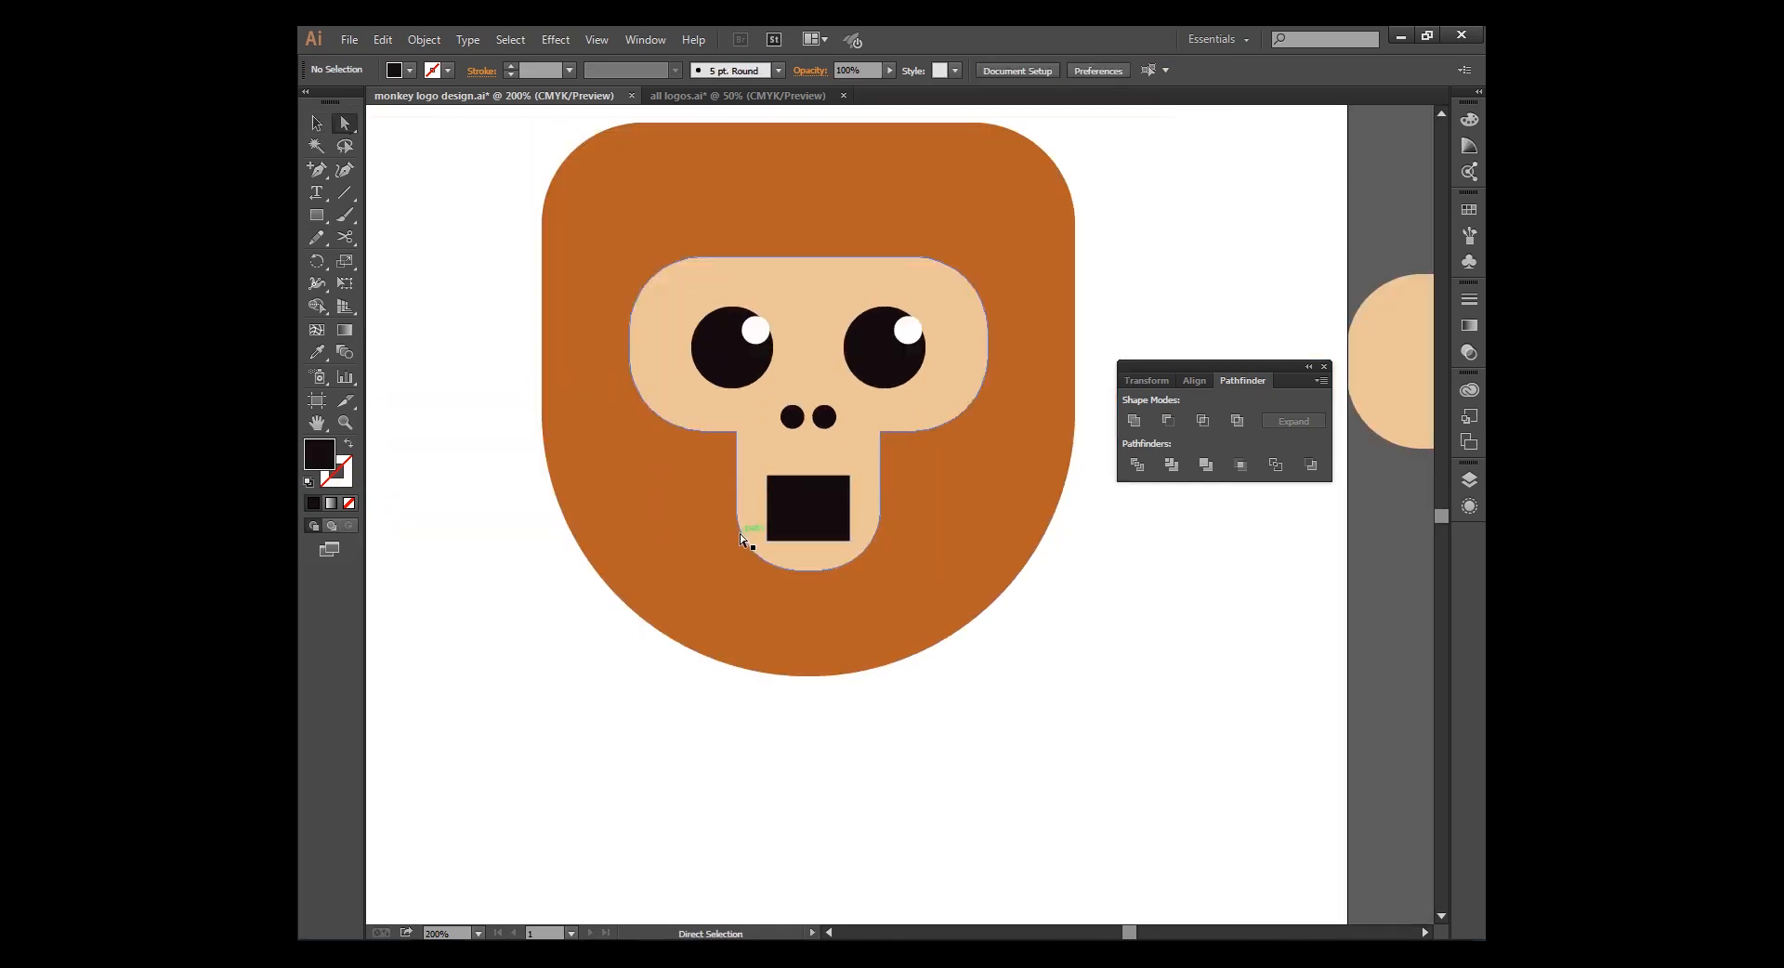
click(766, 541)
shift+click(847, 541)
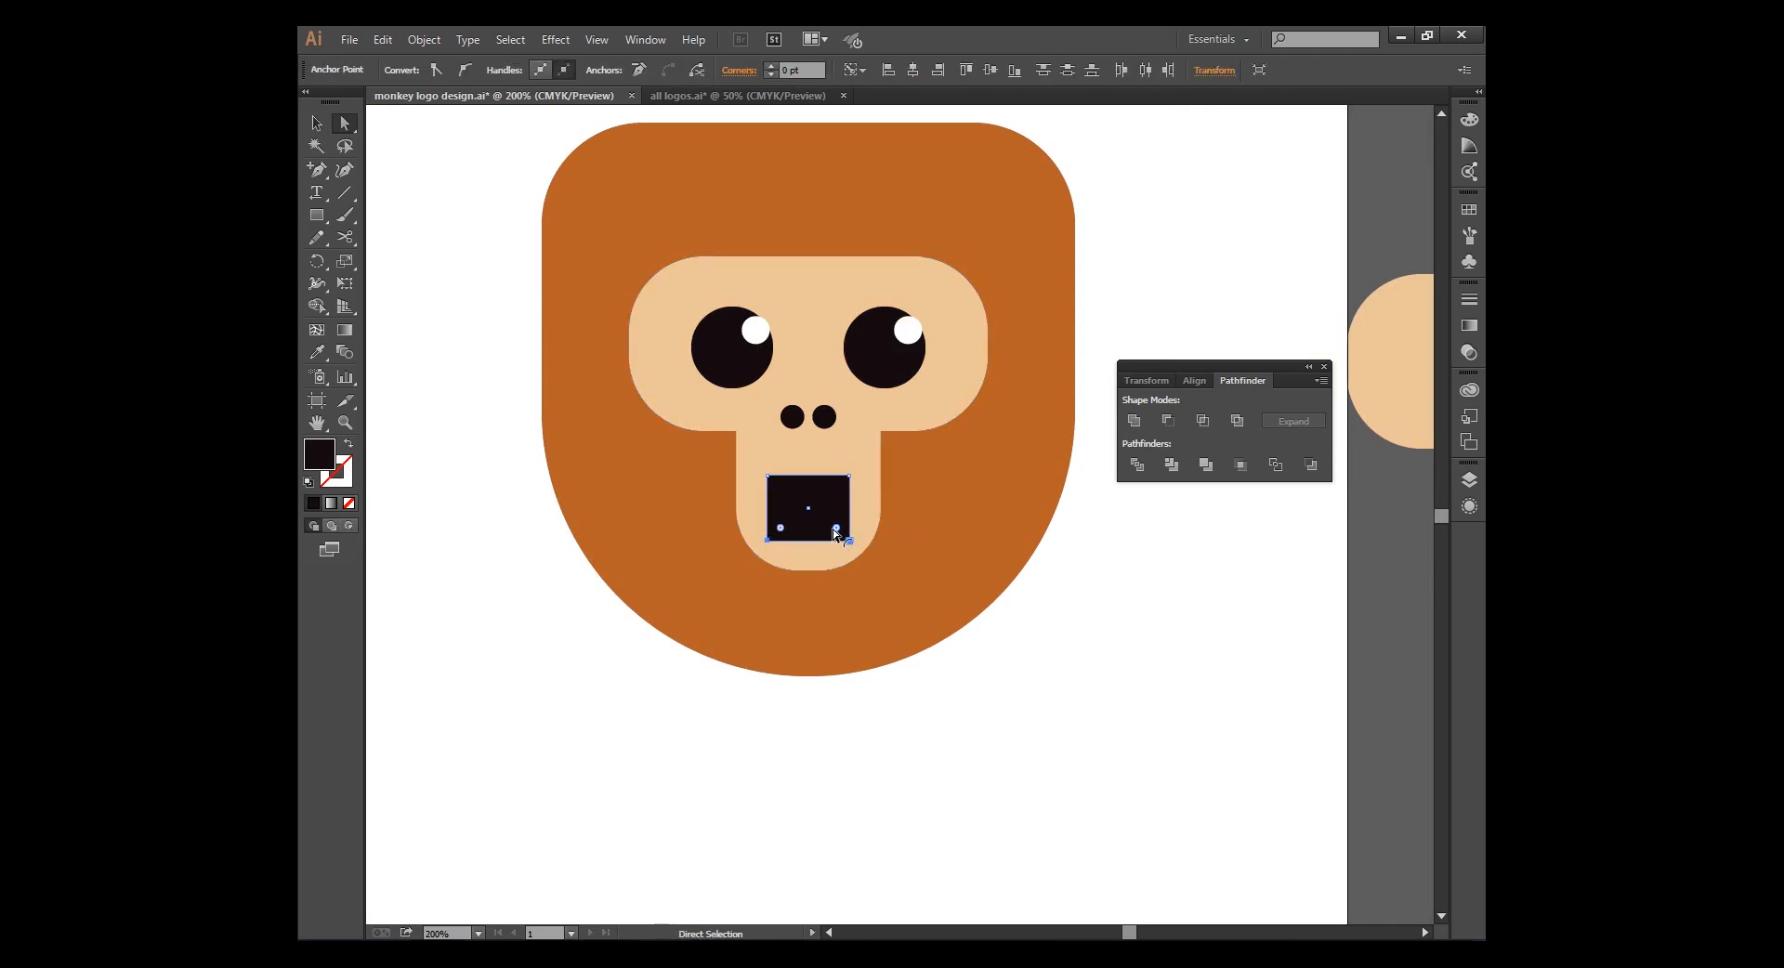
drag(836, 527, 815, 476)
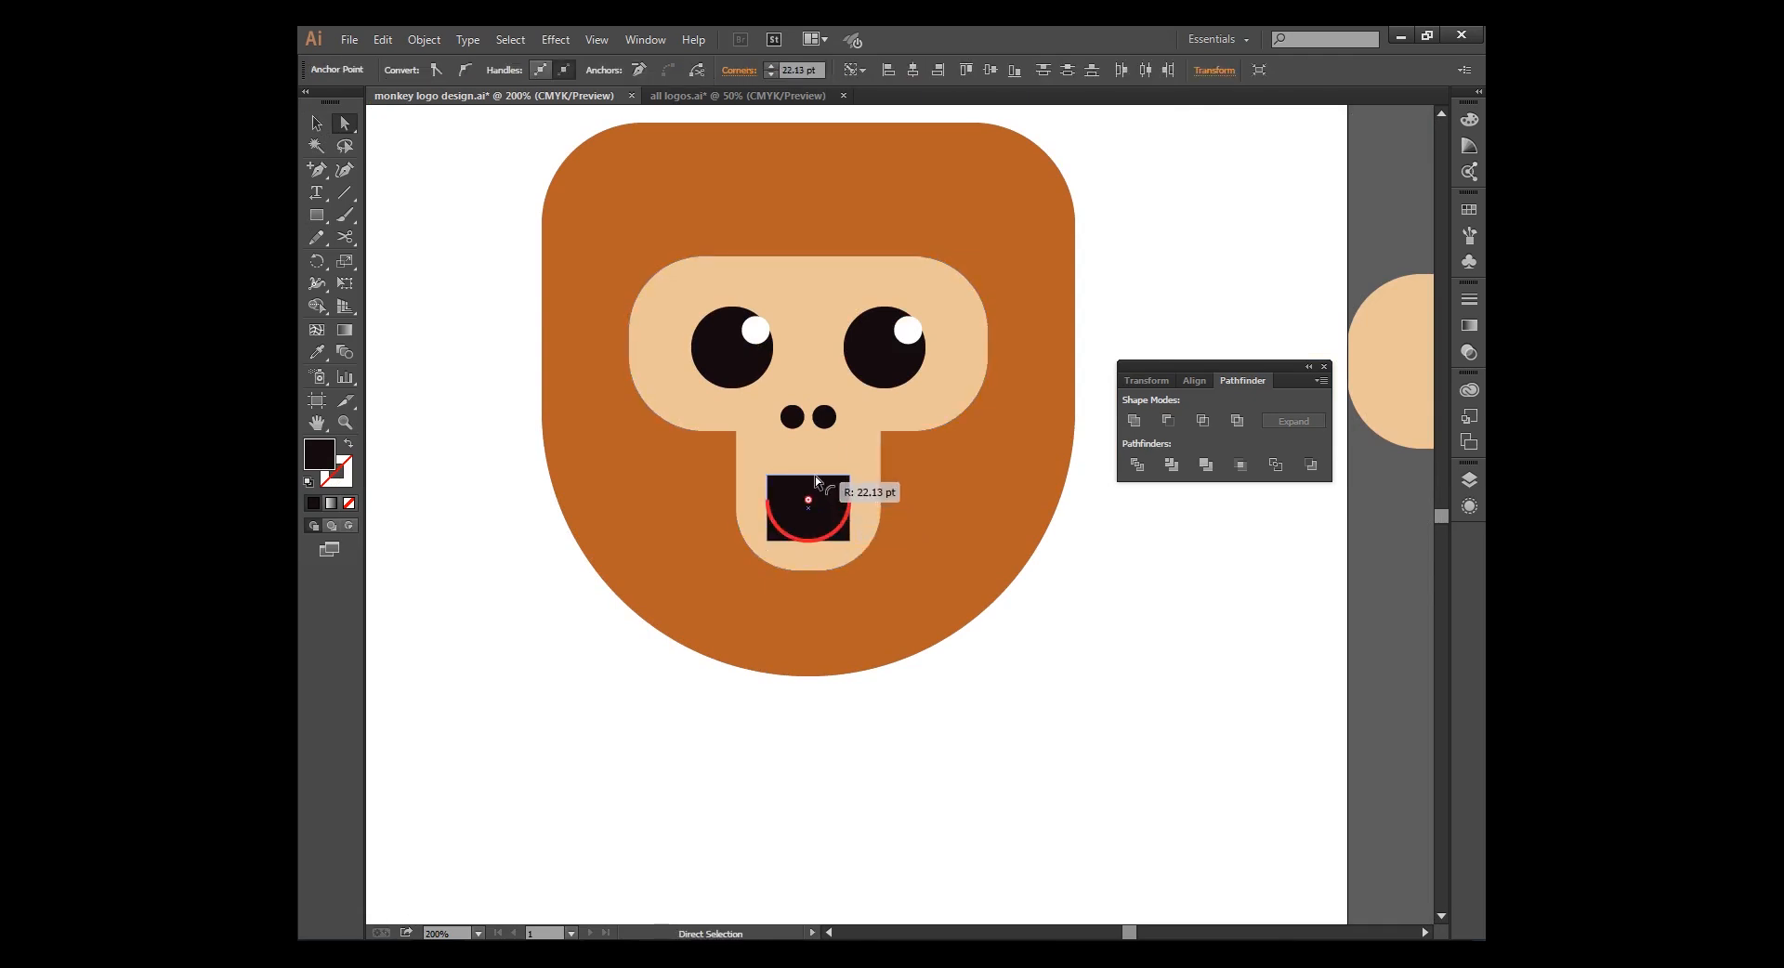
click(941, 716)
Slightly round the two upper corners of the mouth shape
key(ctrl+plus)
click(700, 451)
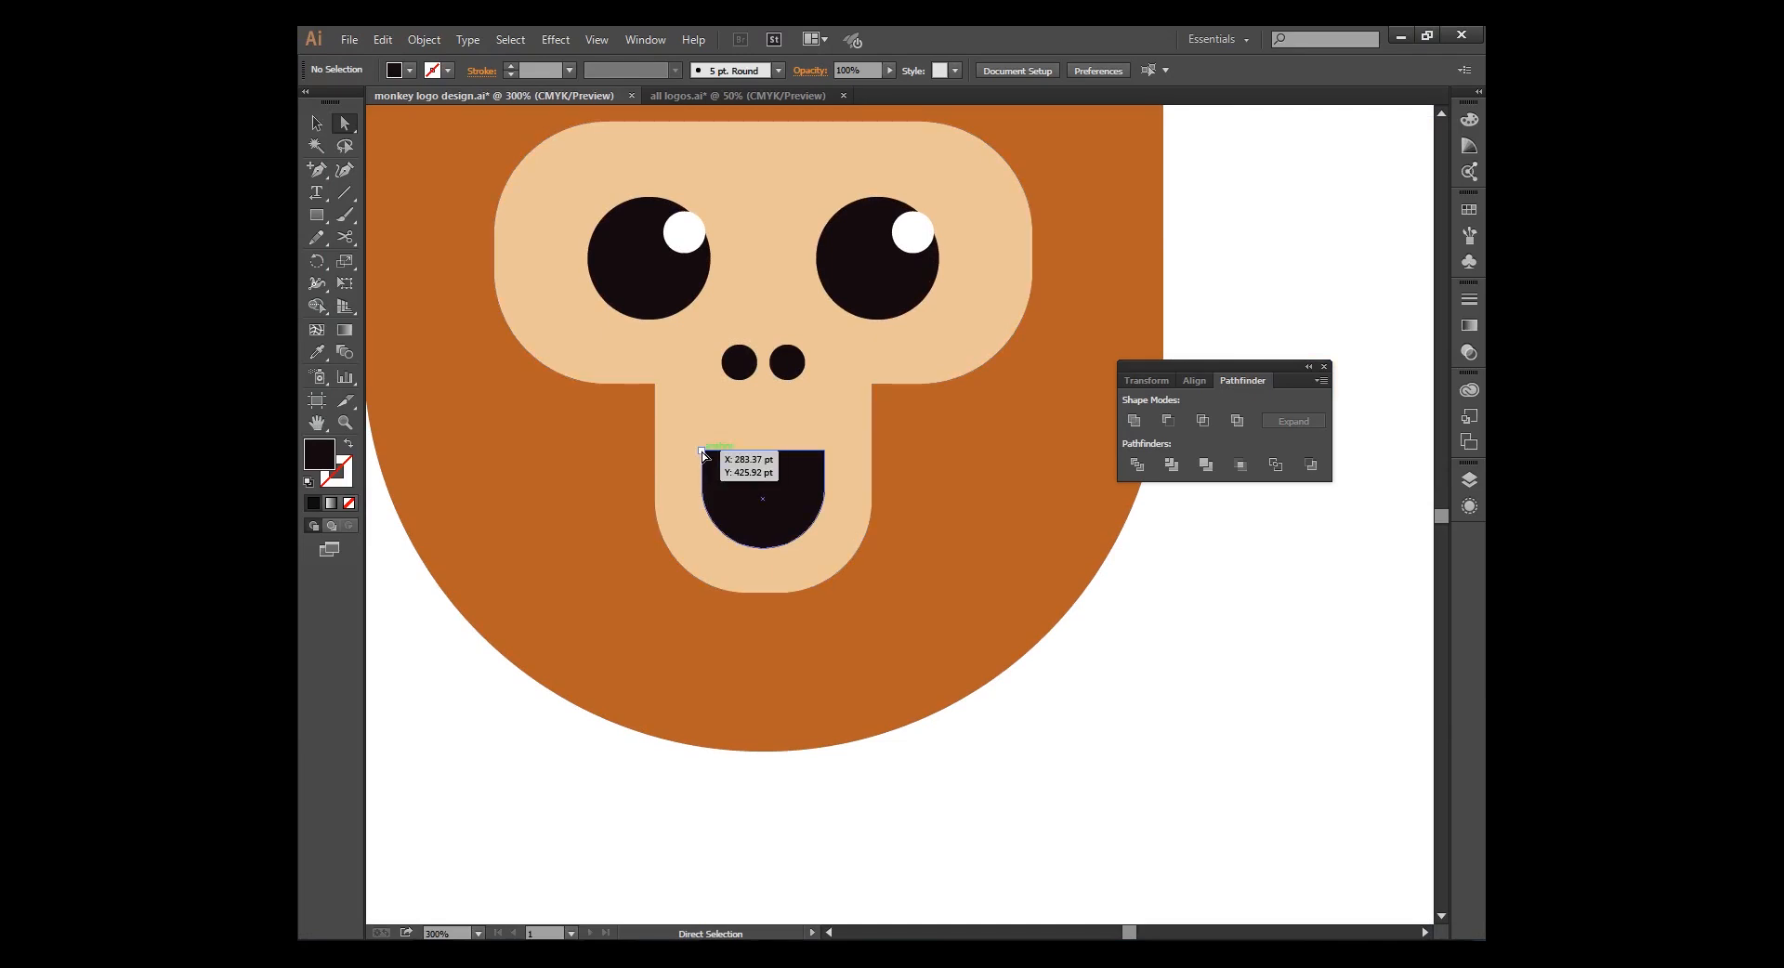
shift+click(825, 452)
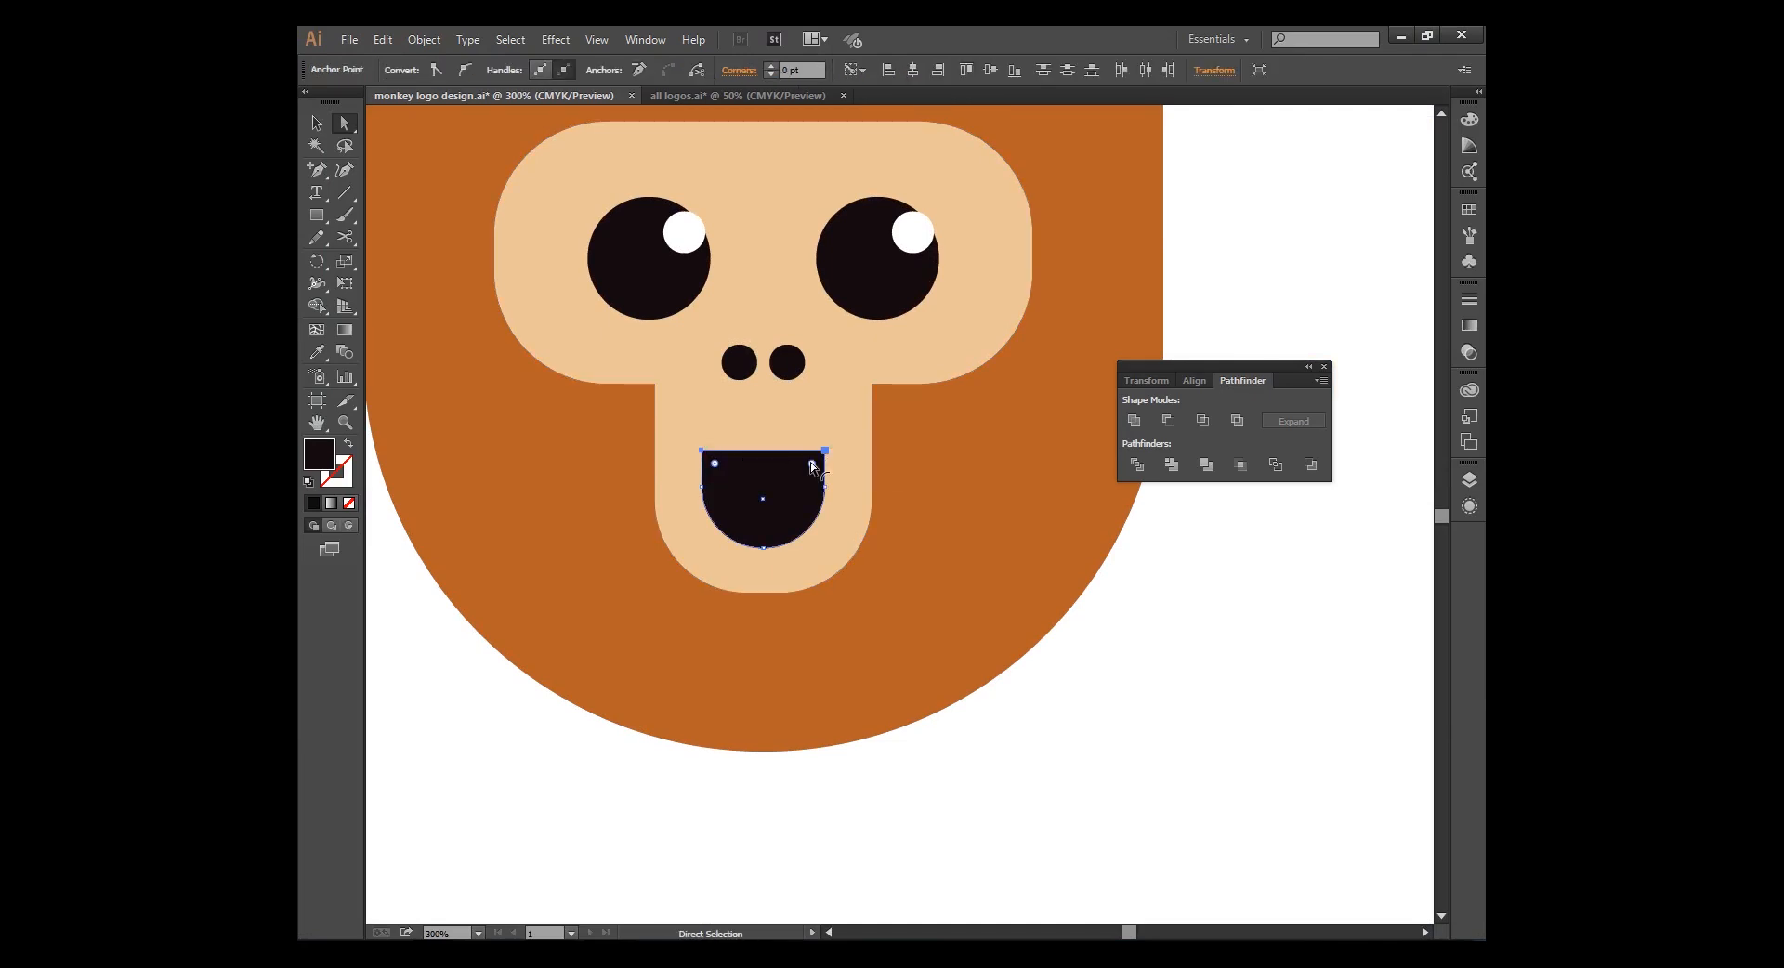
drag(811, 467, 811, 473)
click(956, 745)
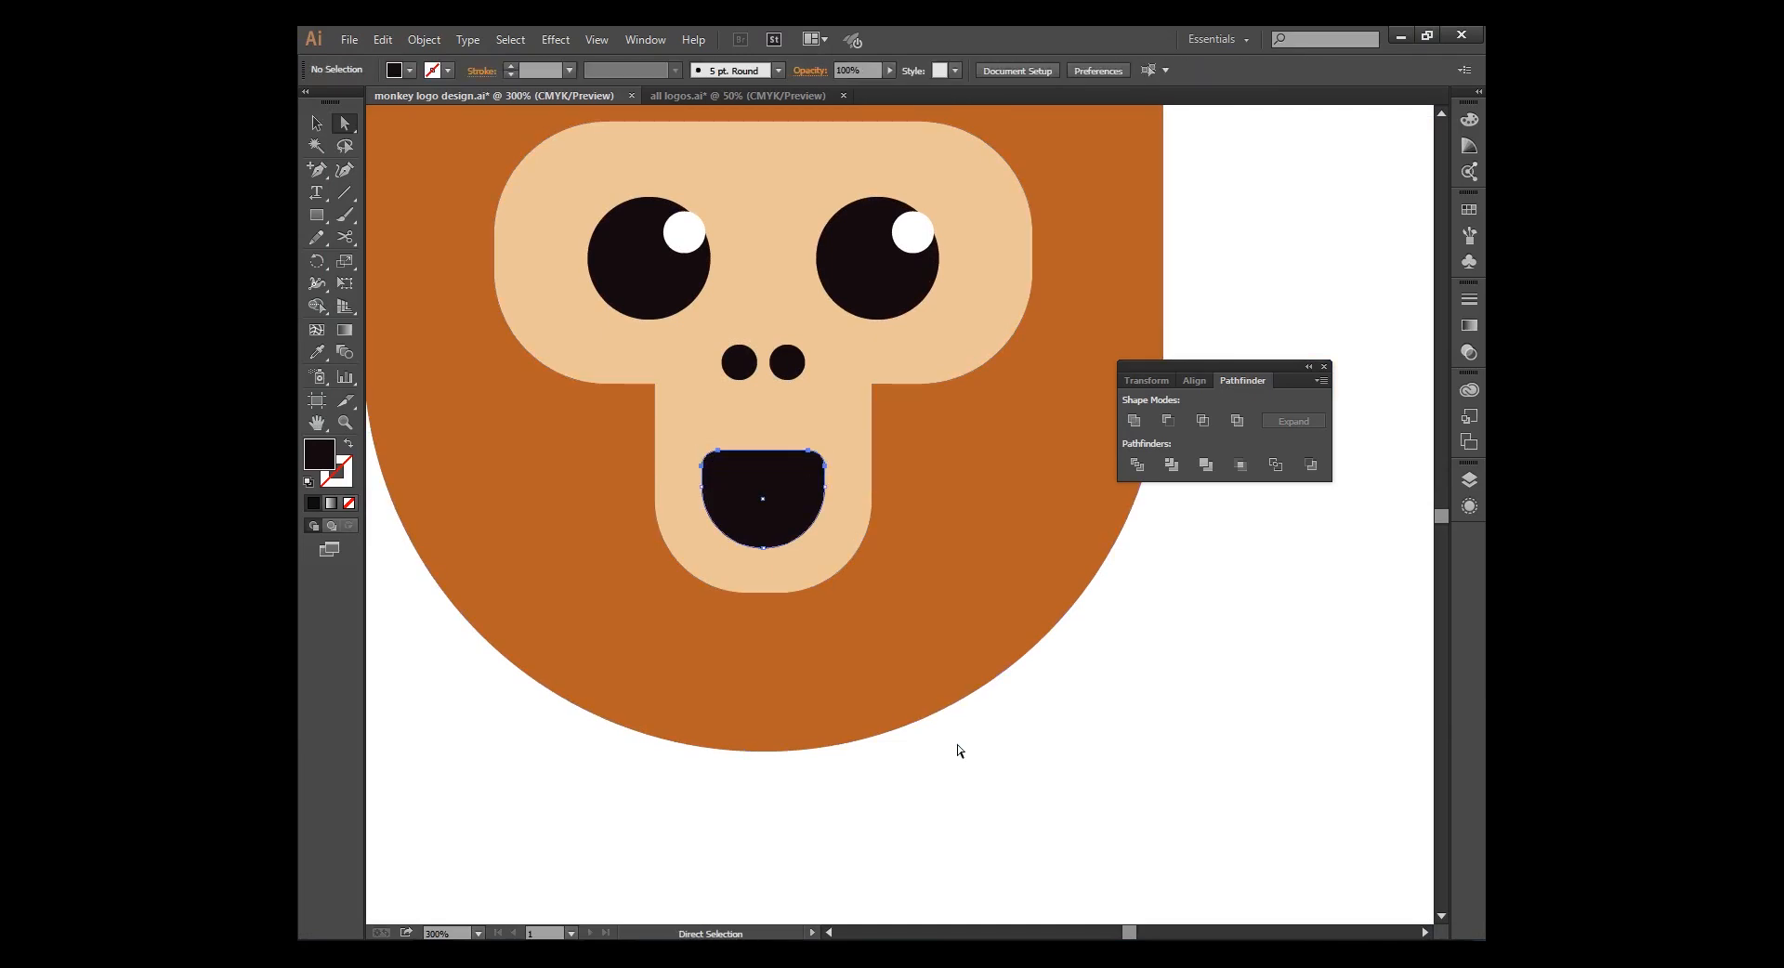
Align the rounded mouth and the tan face shape on their horizontal centres again
key(ctrl+minus)
key(ctrl+minus)
ctrl+click(866, 506)
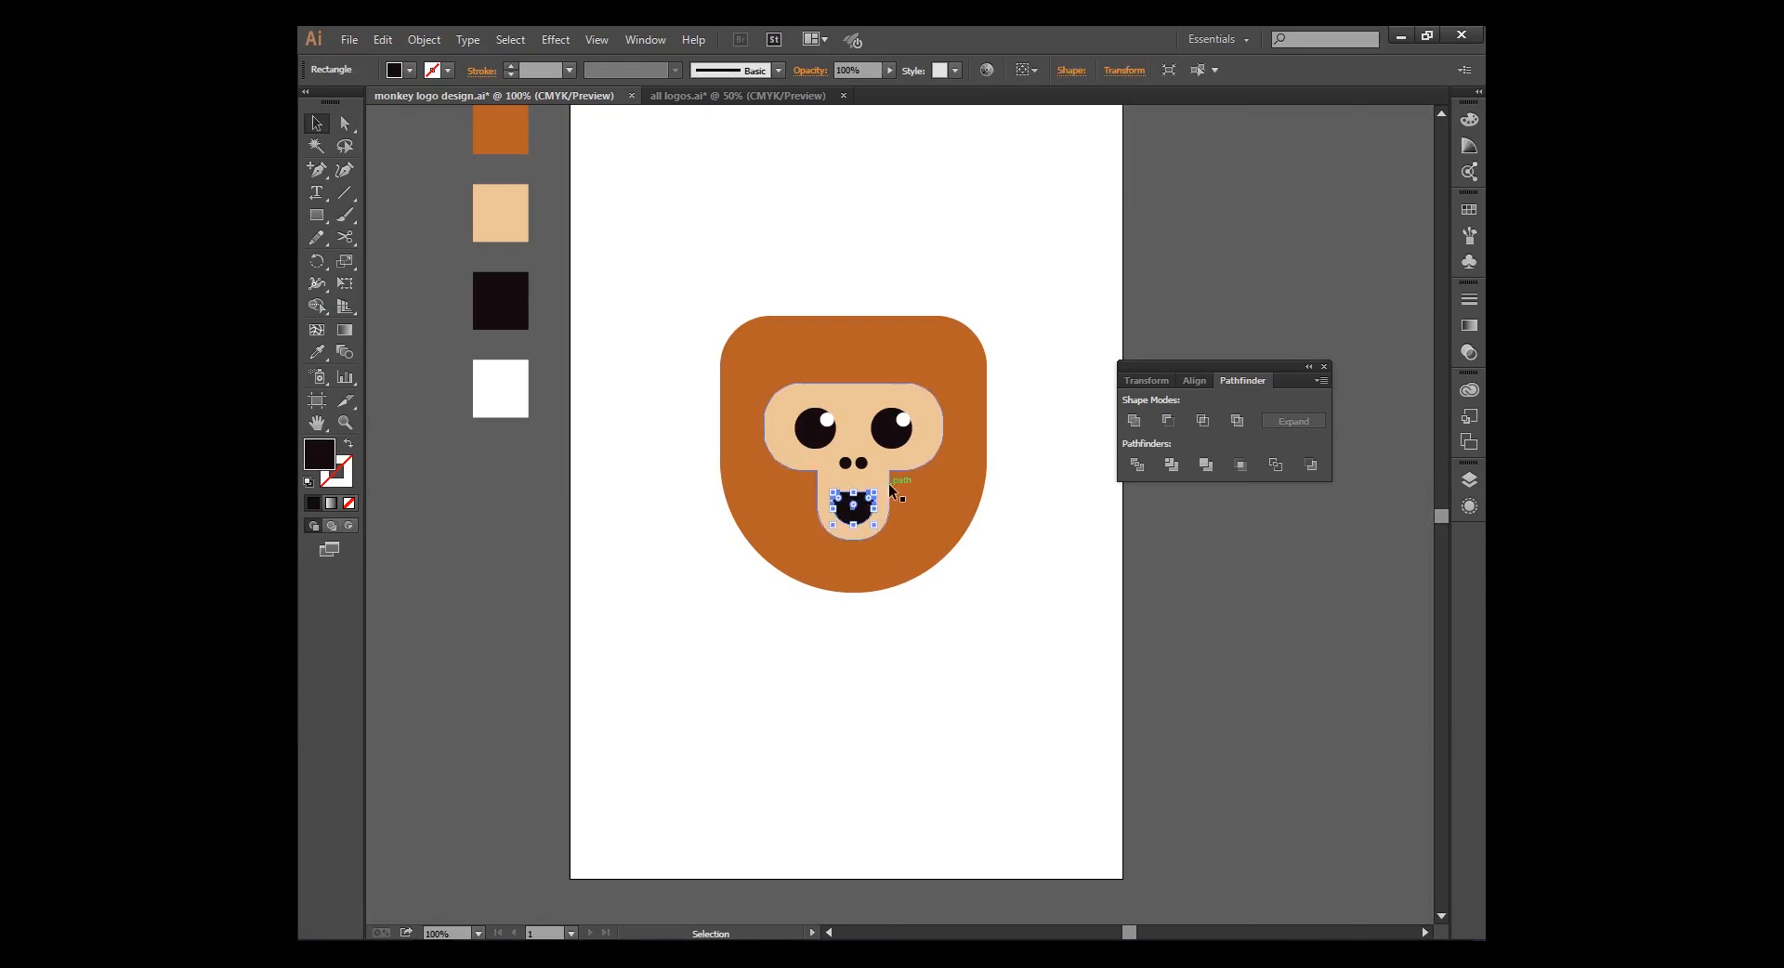
shift+click(876, 469)
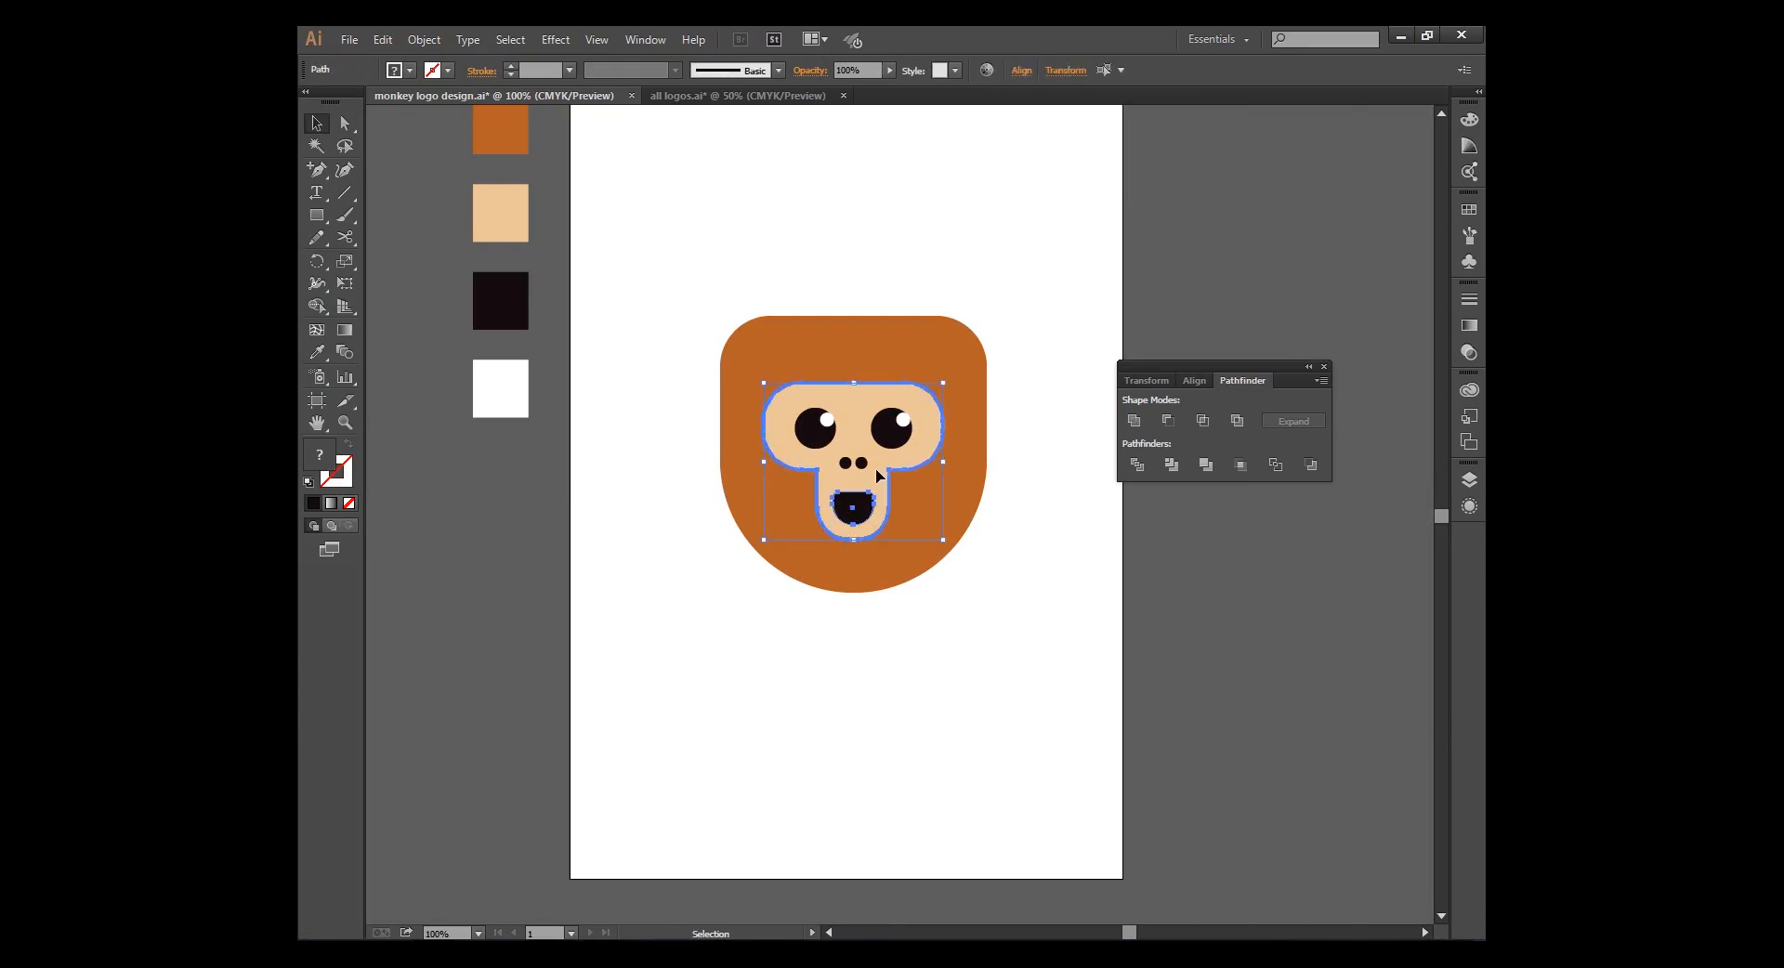
click(1020, 71)
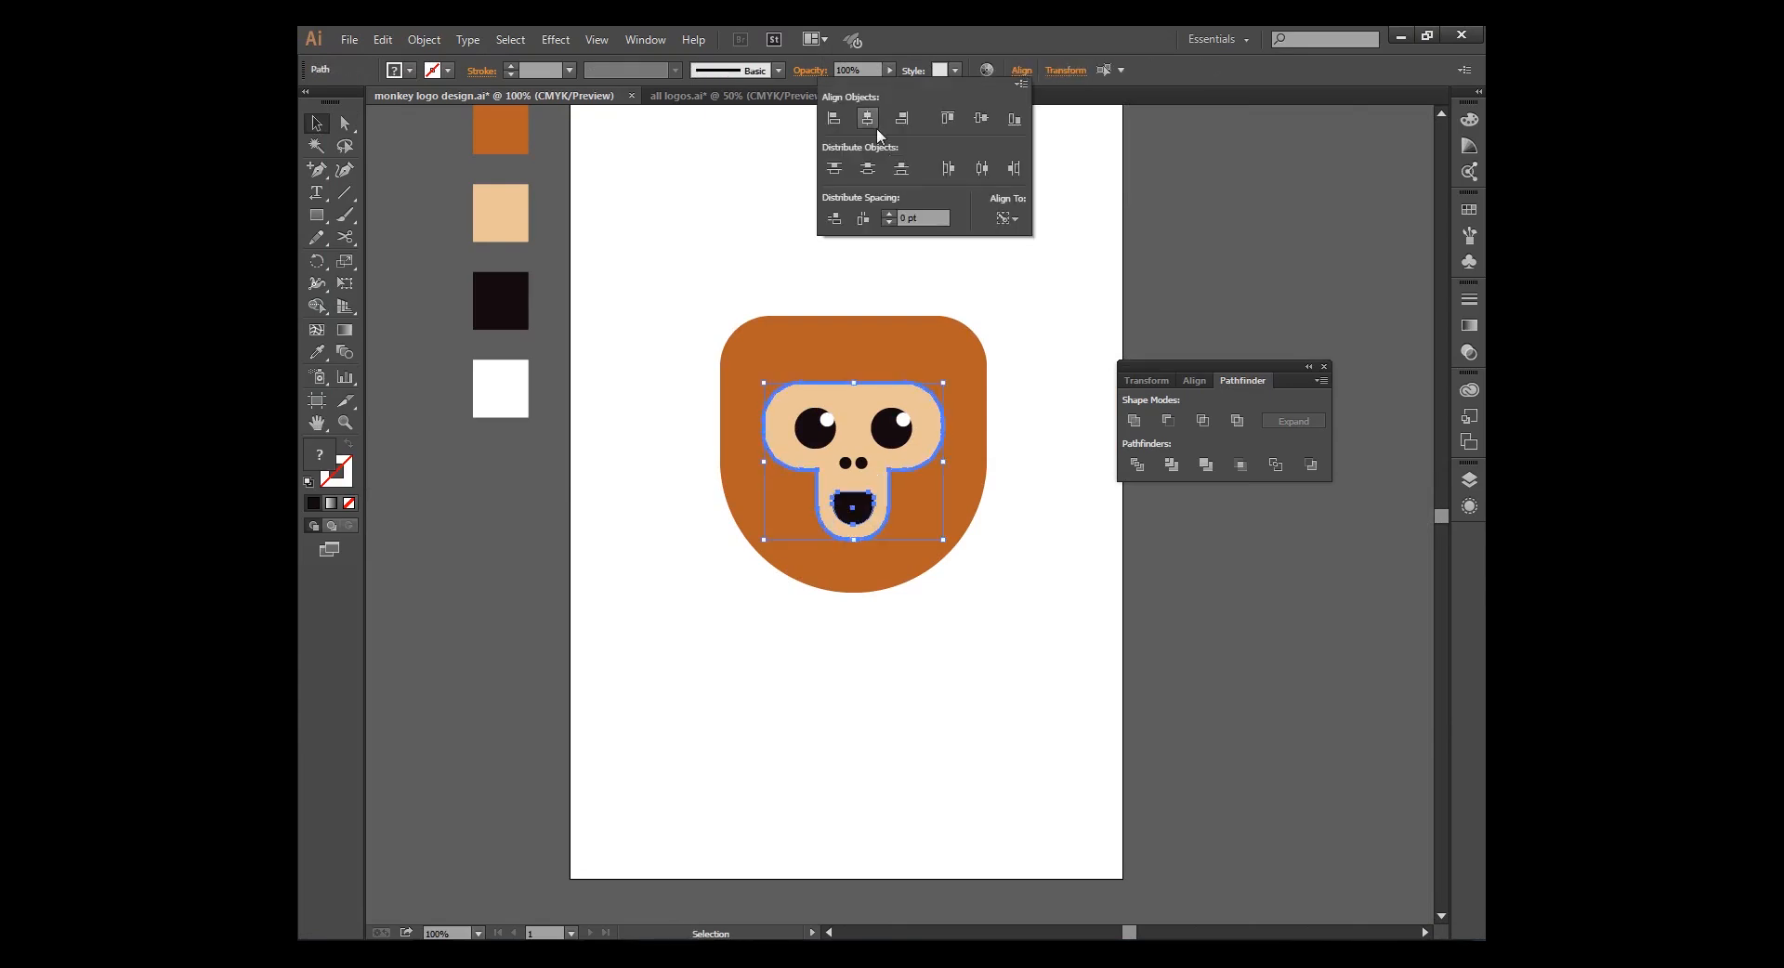
click(939, 658)
Group the eyes, nostrils, mouth and tan face shape together
key(ctrl+minus)
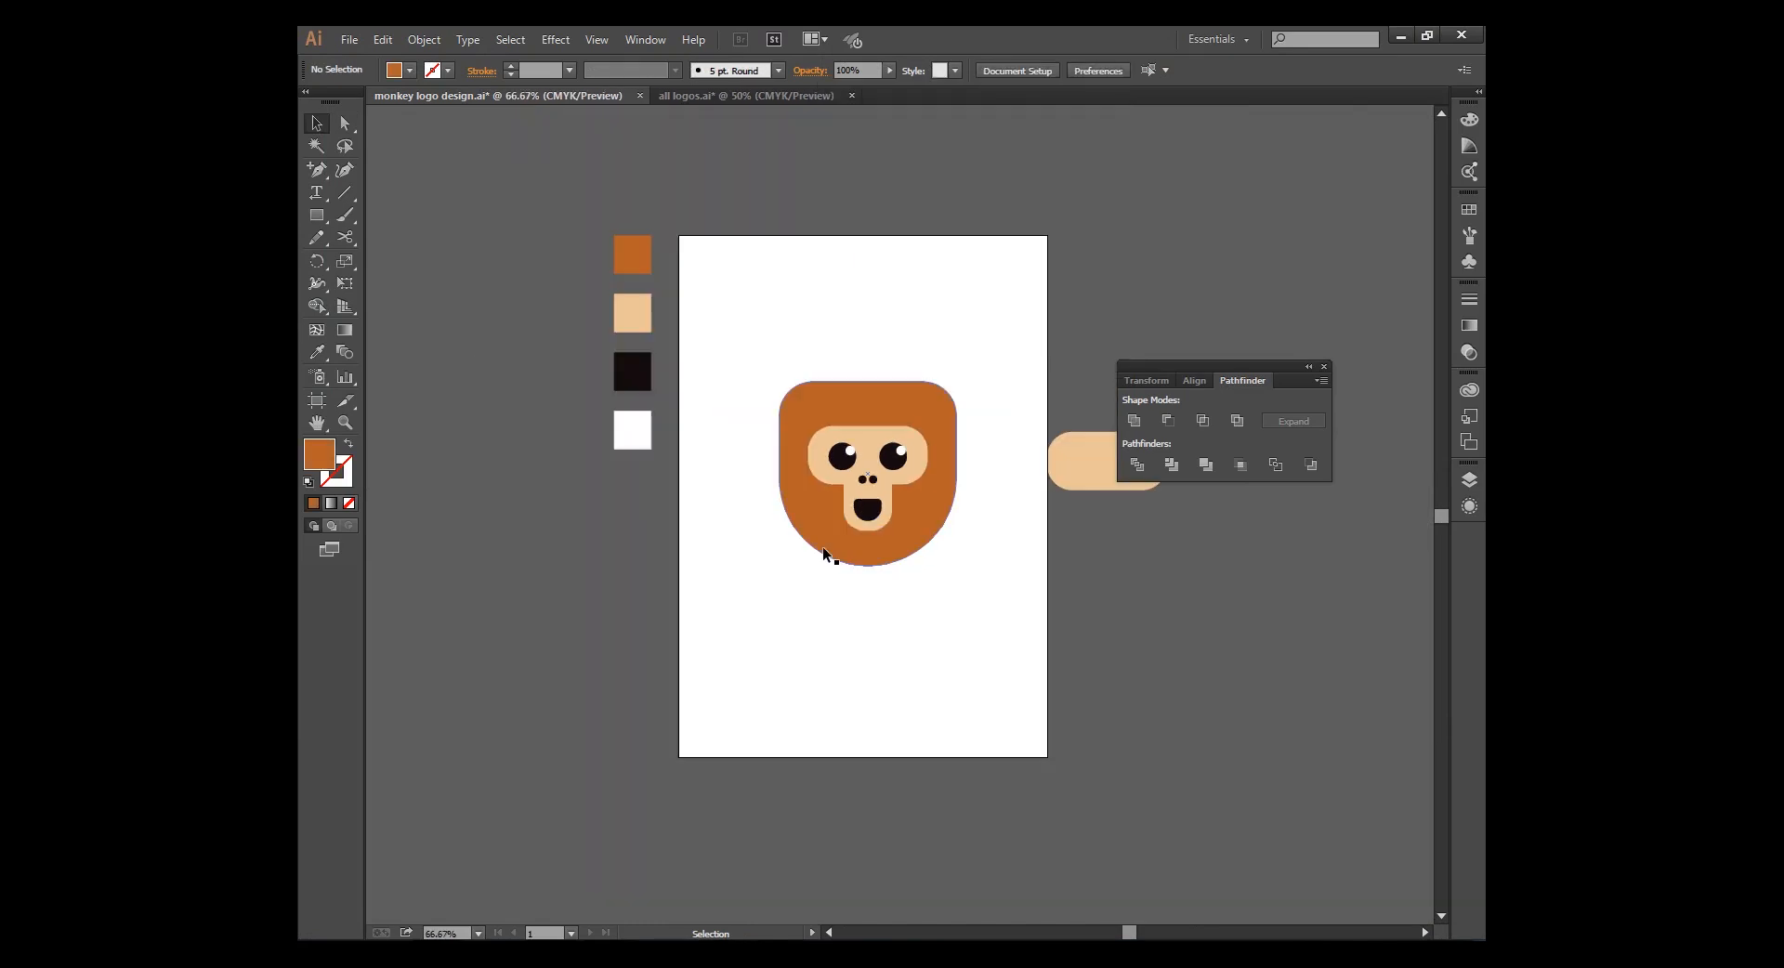
key(ctrl+plus)
key(ctrl+plus)
click(785, 404)
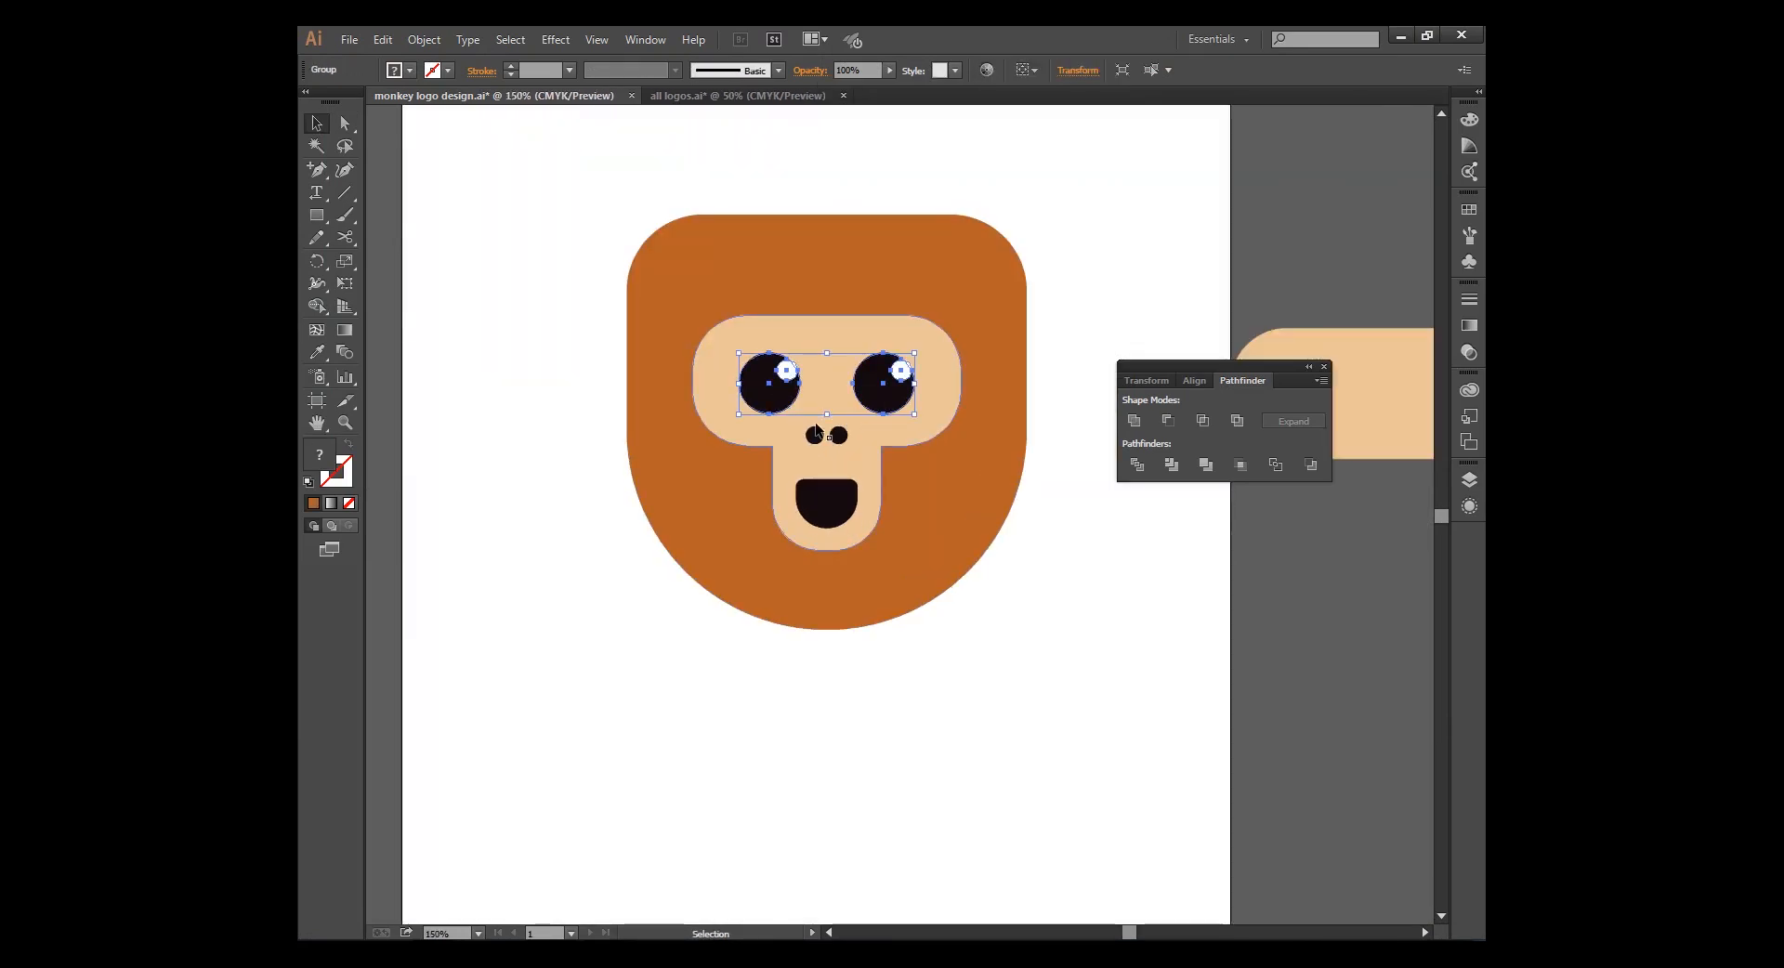
shift+click(817, 437)
shift+click(807, 471)
right_click(819, 504)
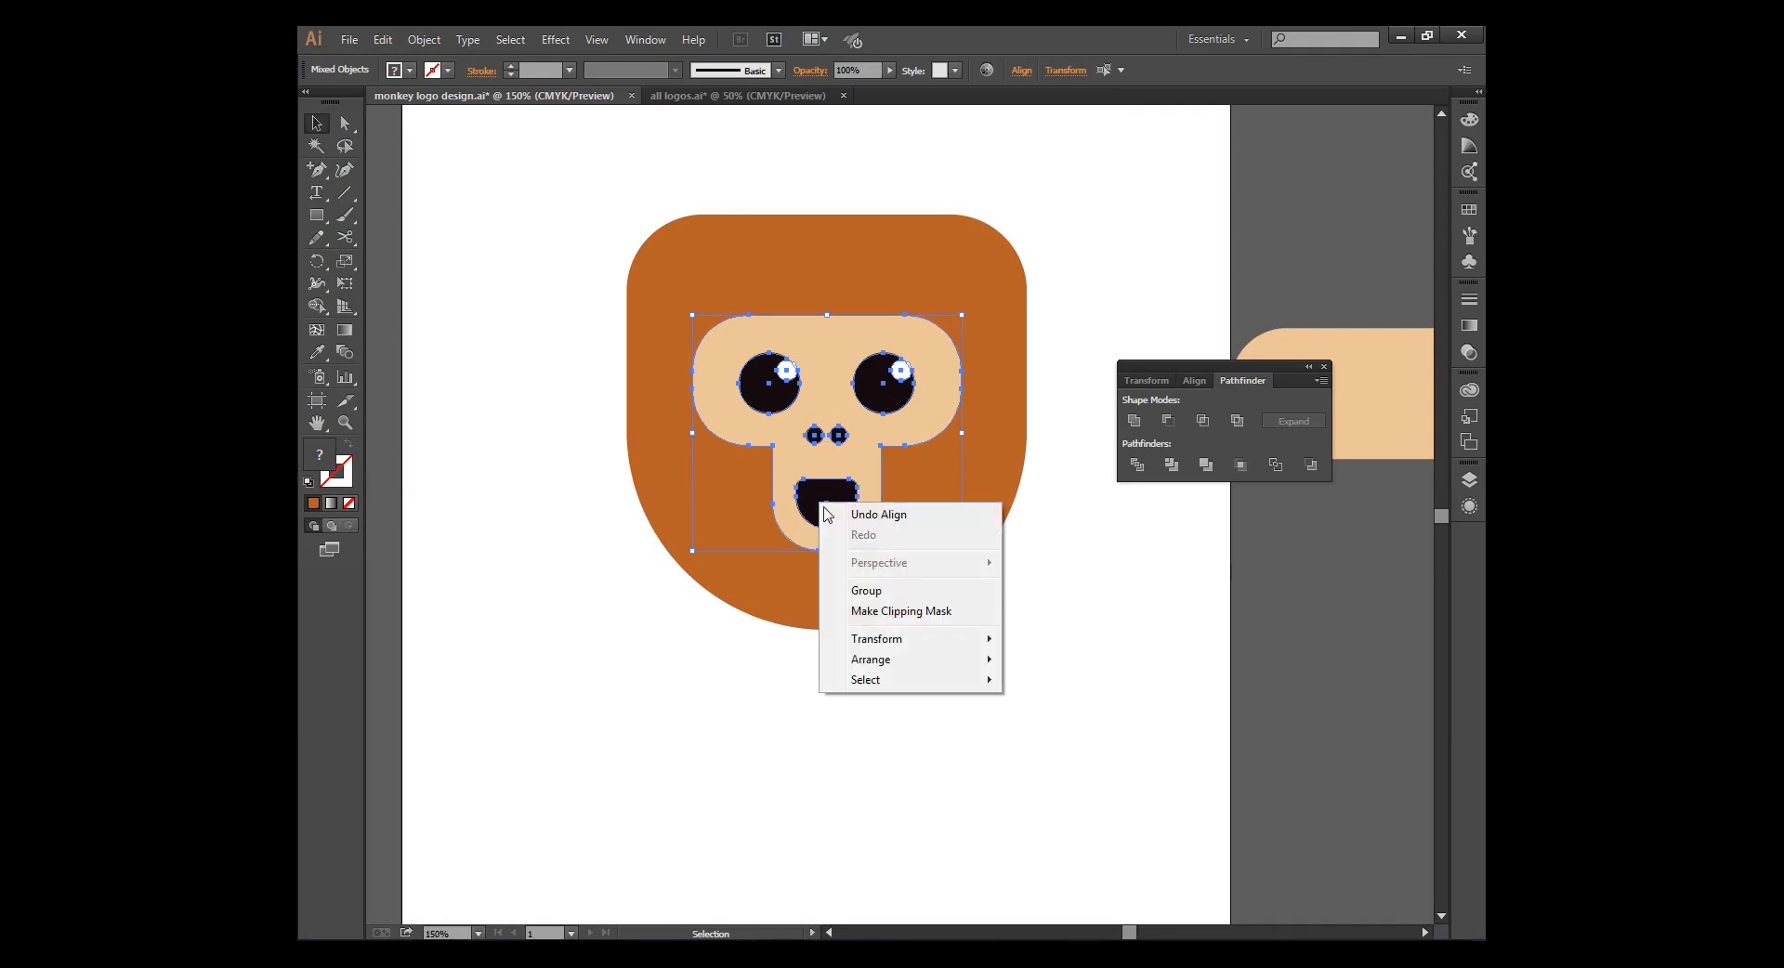
click(855, 592)
click(850, 698)
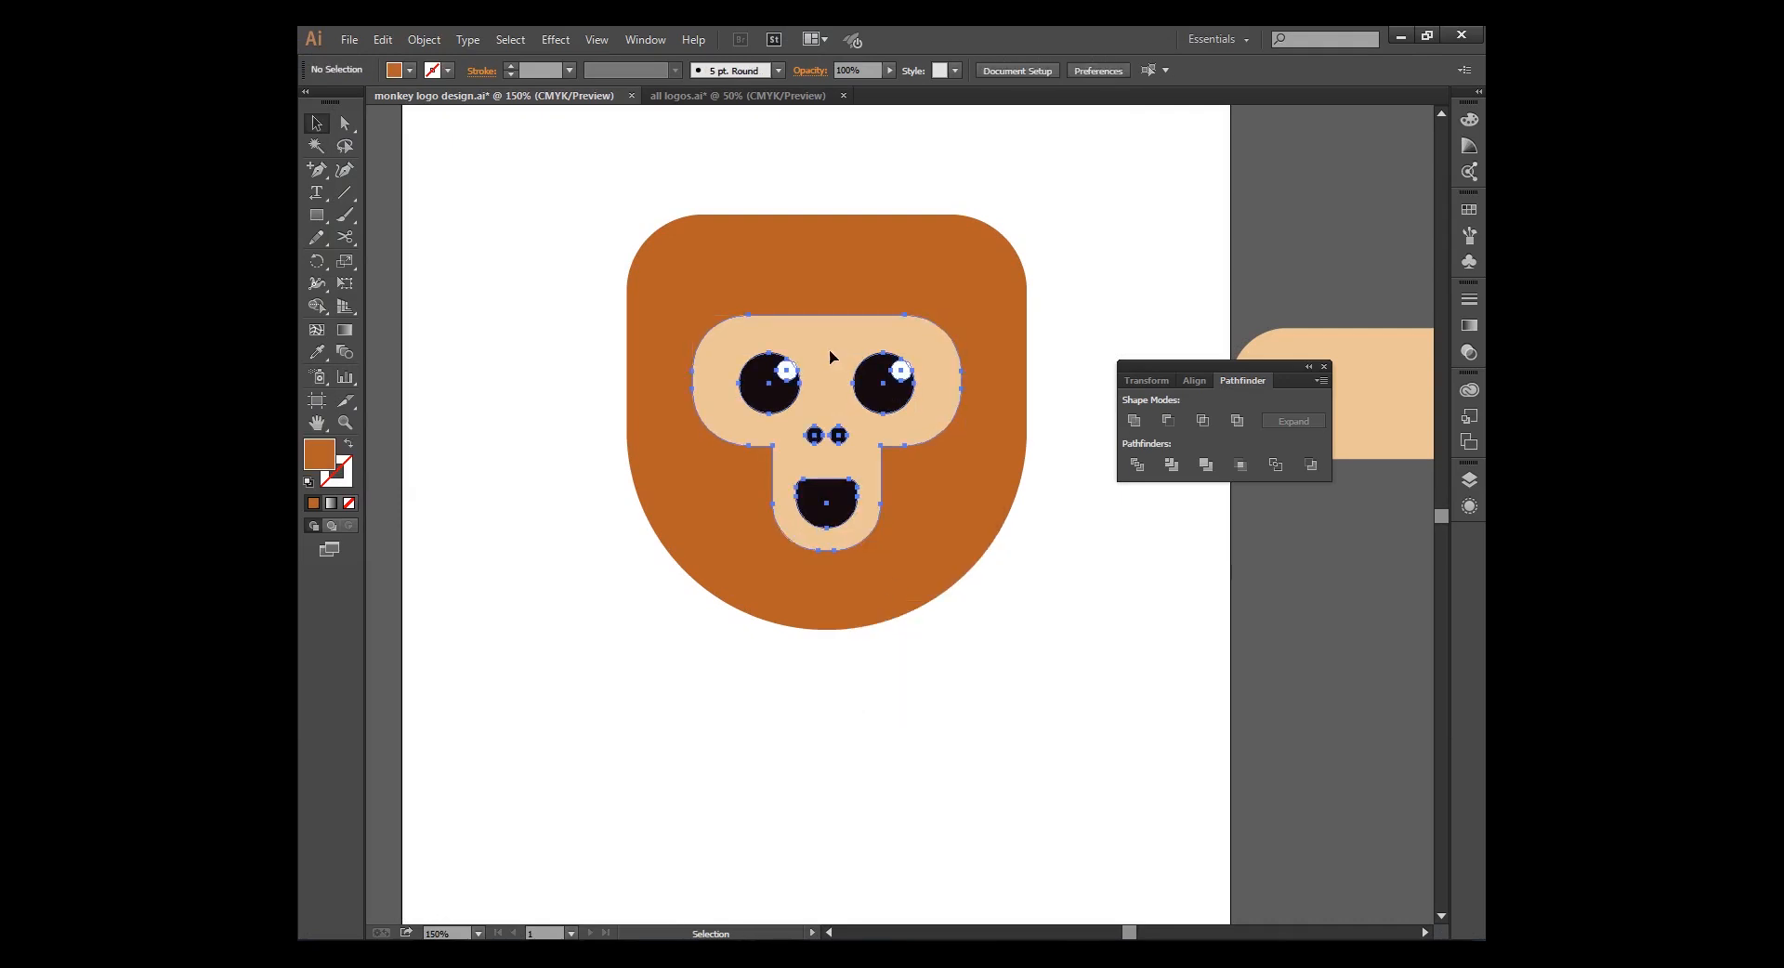
Align the face group and the brown head shape on their vertical centres
click(829, 349)
shift+click(864, 258)
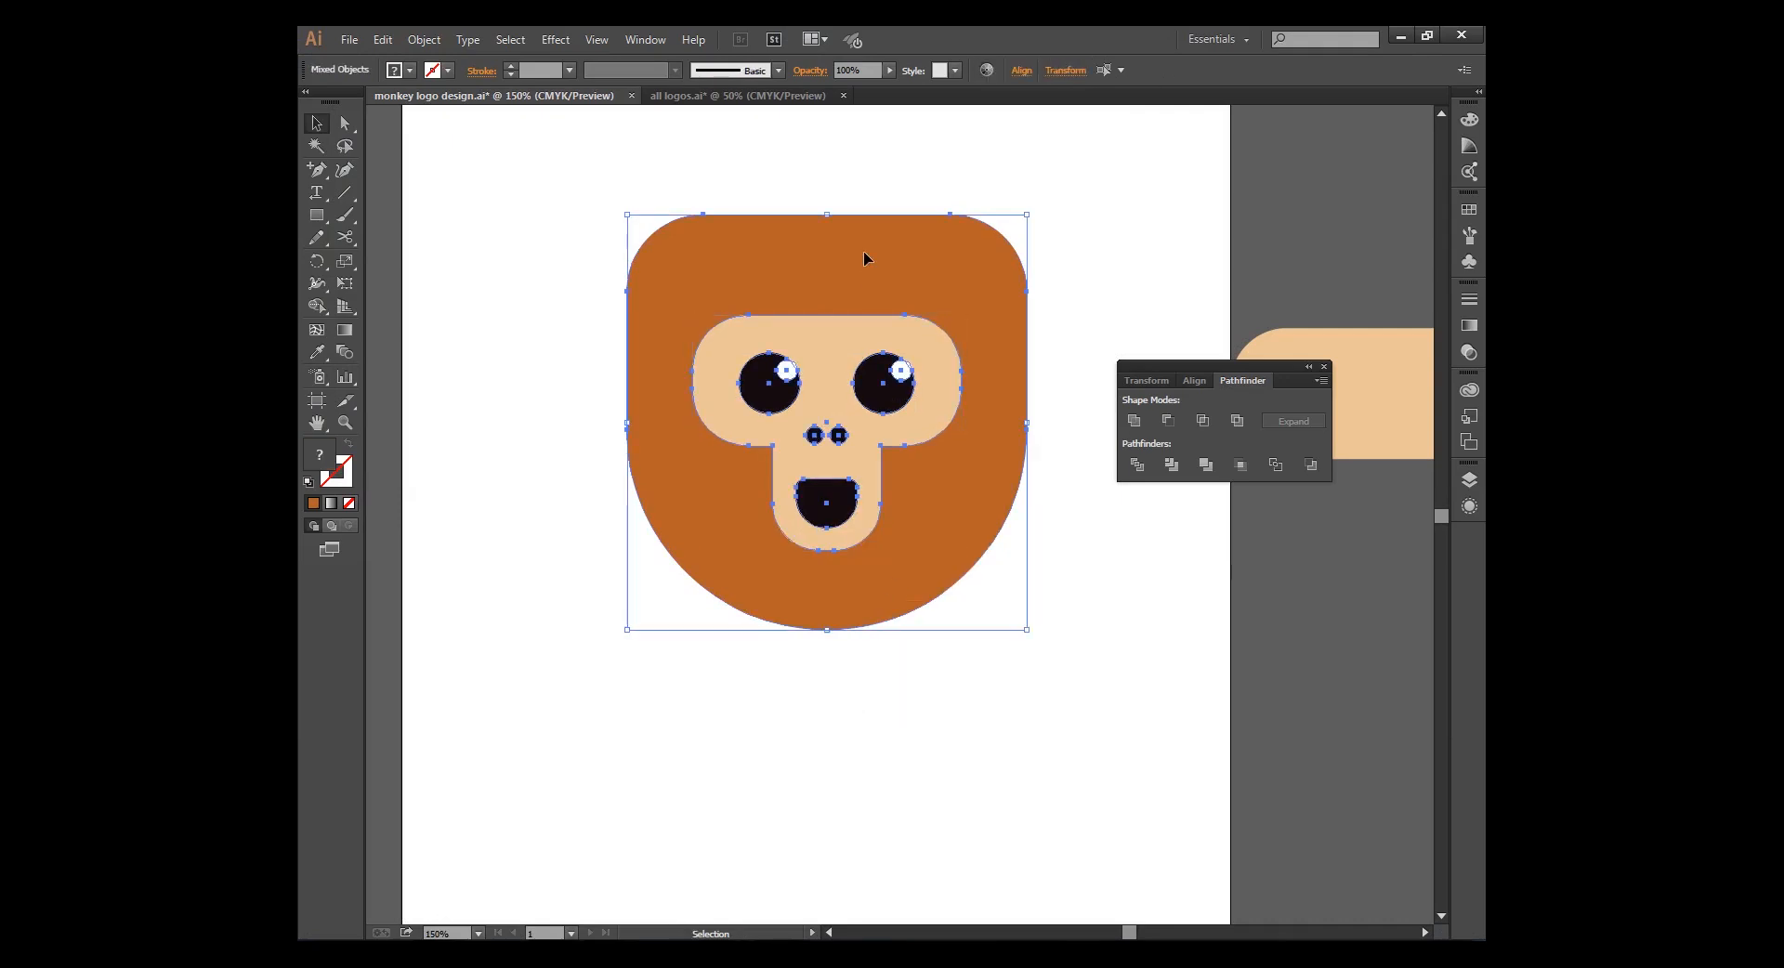
click(1022, 72)
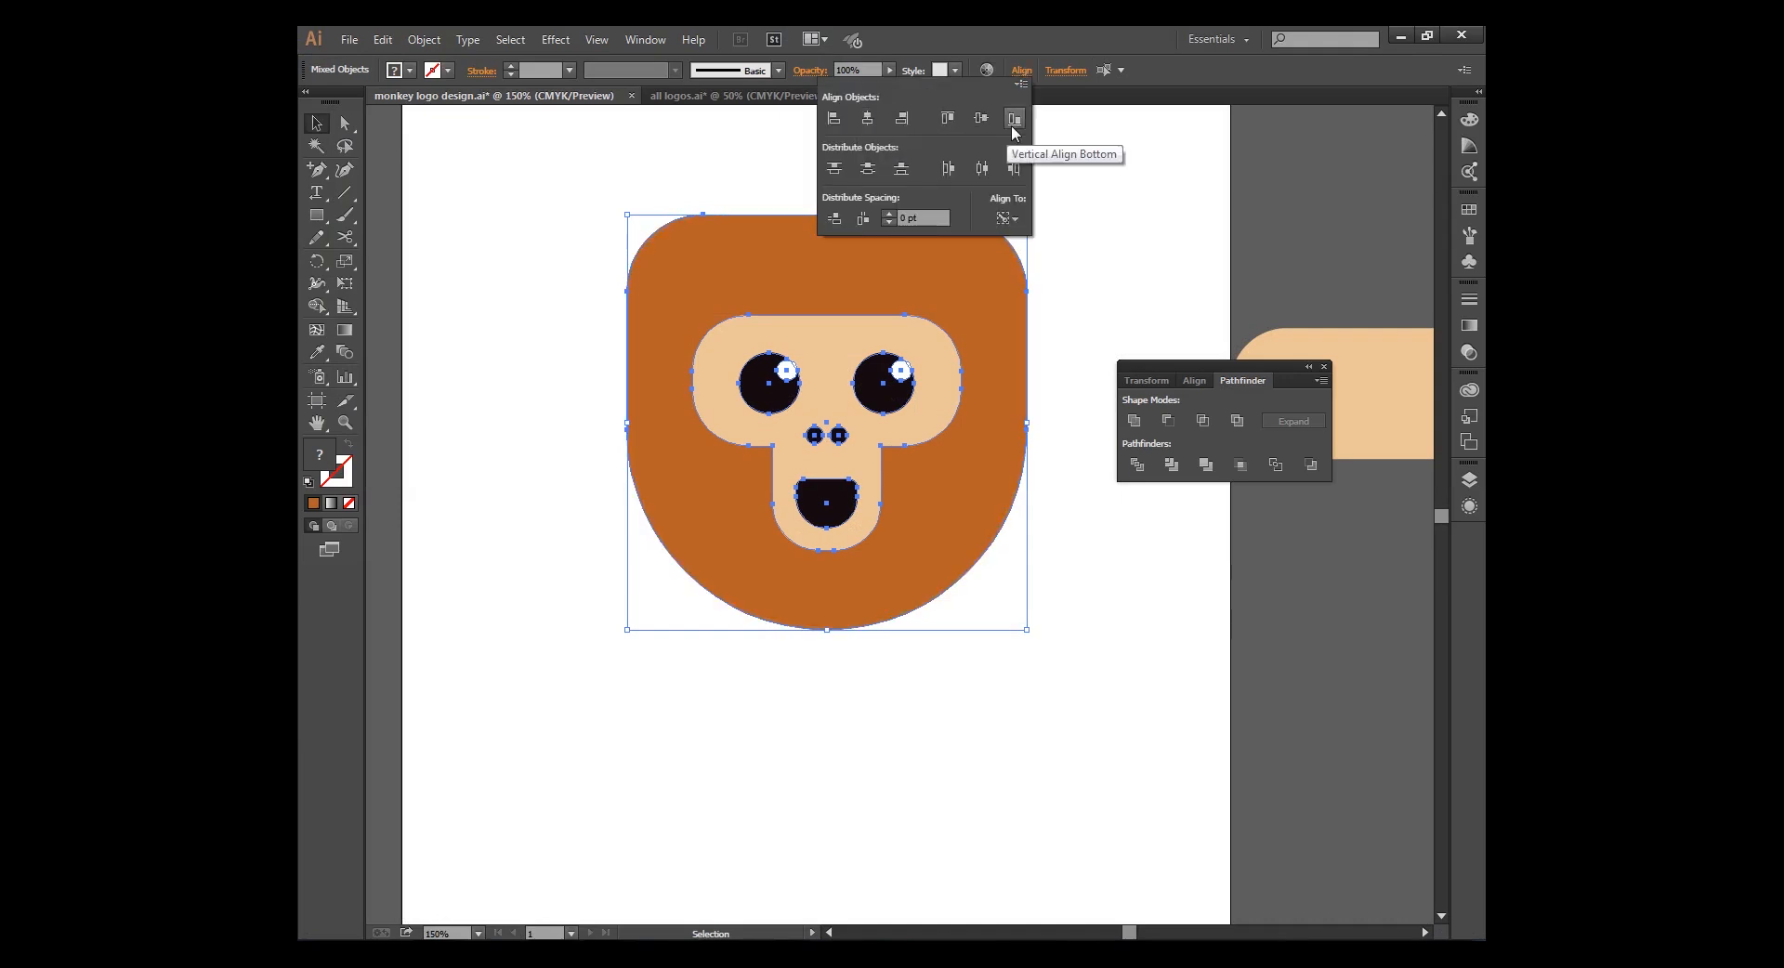
click(982, 119)
click(1111, 613)
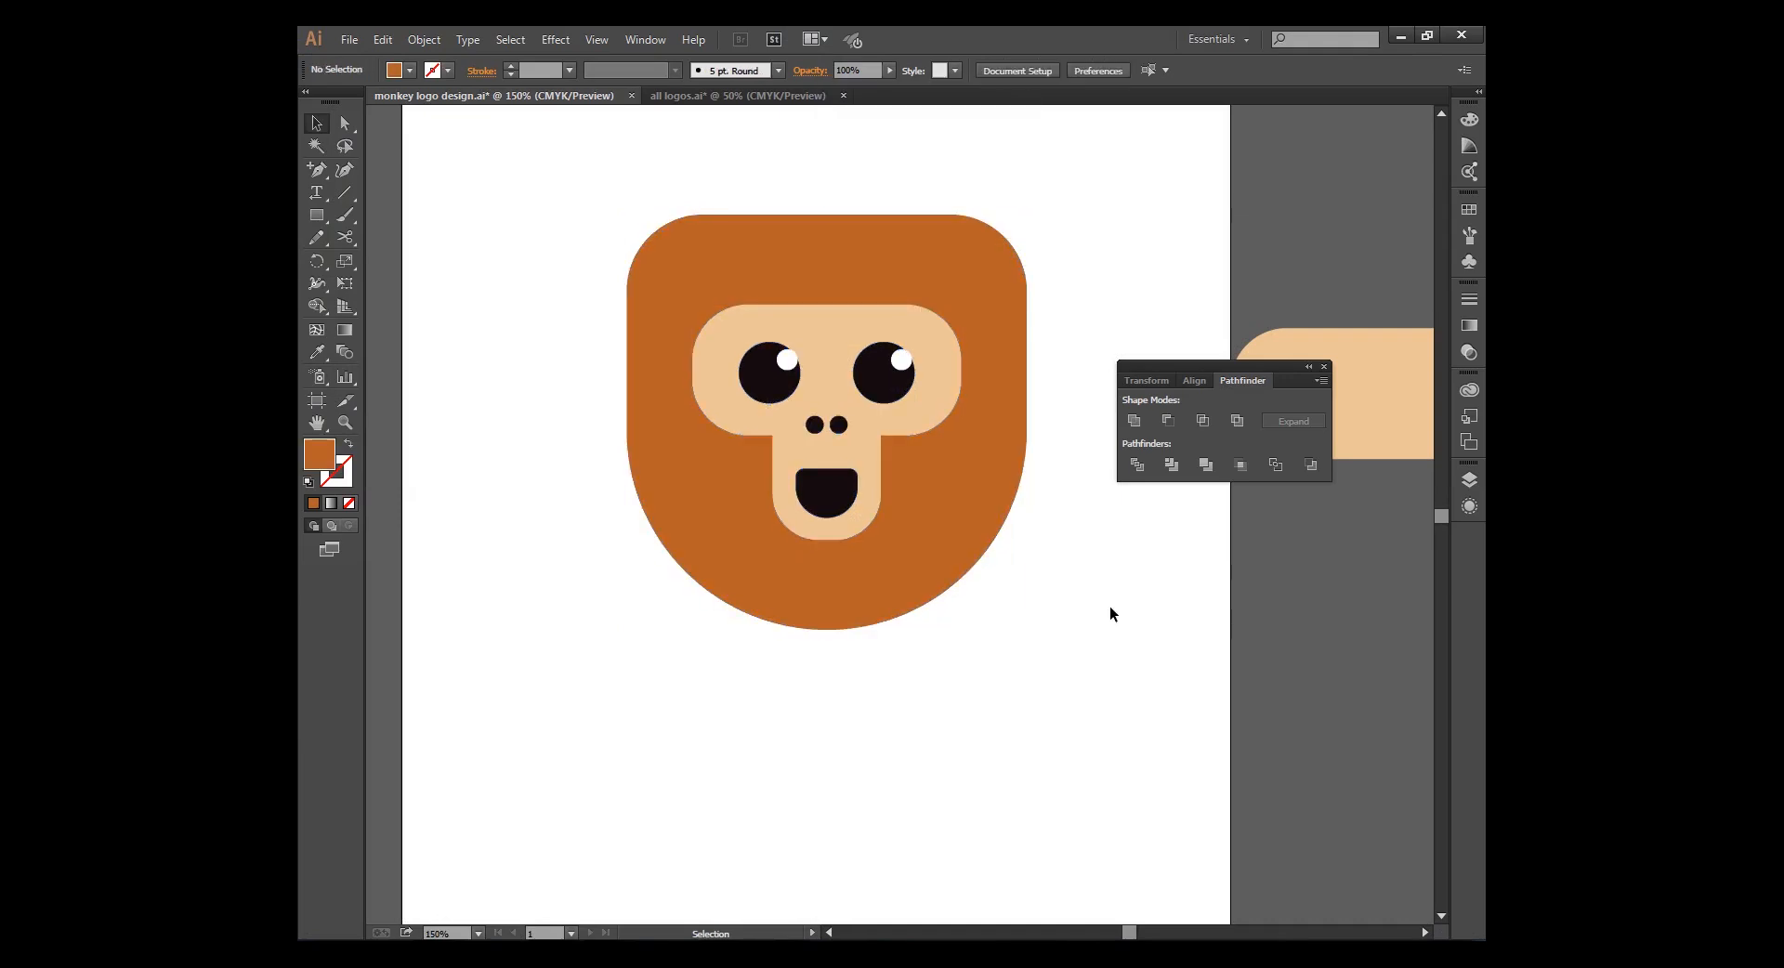
Move the face group slightly down inside the brown head and enlarge it a little
drag(840, 352, 840, 381)
click(976, 667)
click(868, 530)
drag(961, 571, 967, 589)
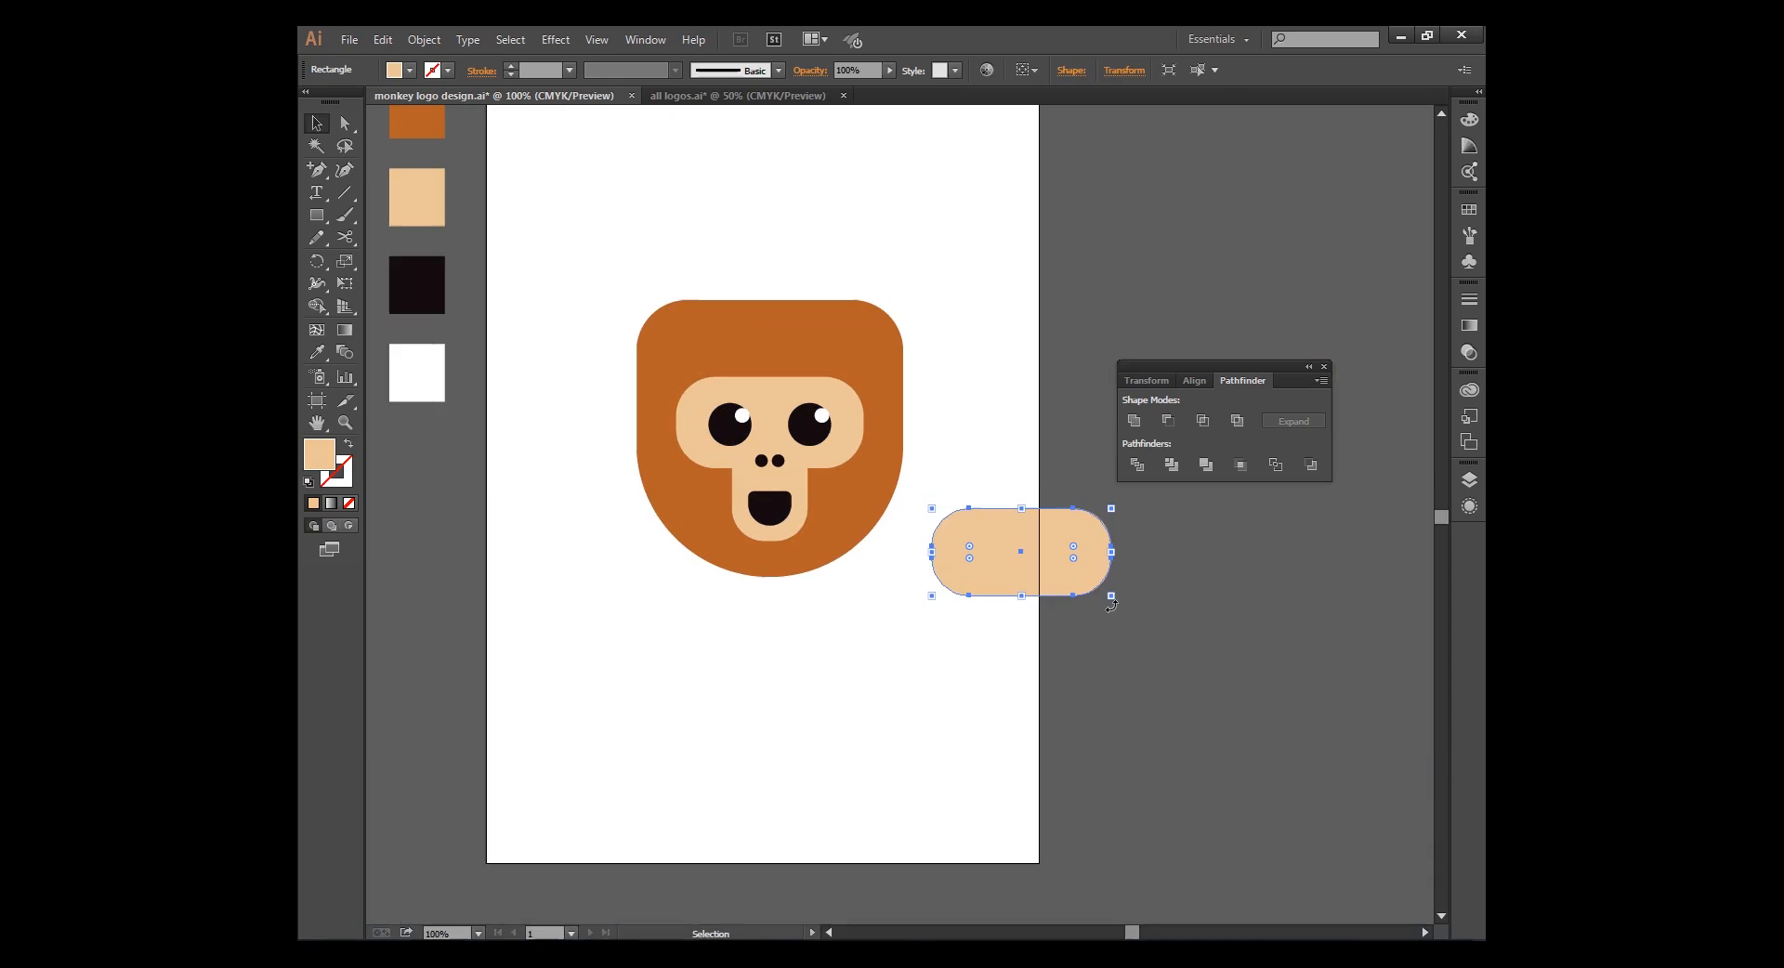
Shrink the spare tan rounded rectangle and place it as an ear overlapping the head's left edge
drag(1111, 598, 1083, 595)
click(539, 533)
drag(678, 665, 781, 676)
drag(1089, 578, 741, 450)
Send the tan ear shape to the back, behind the brown head
right_click(721, 447)
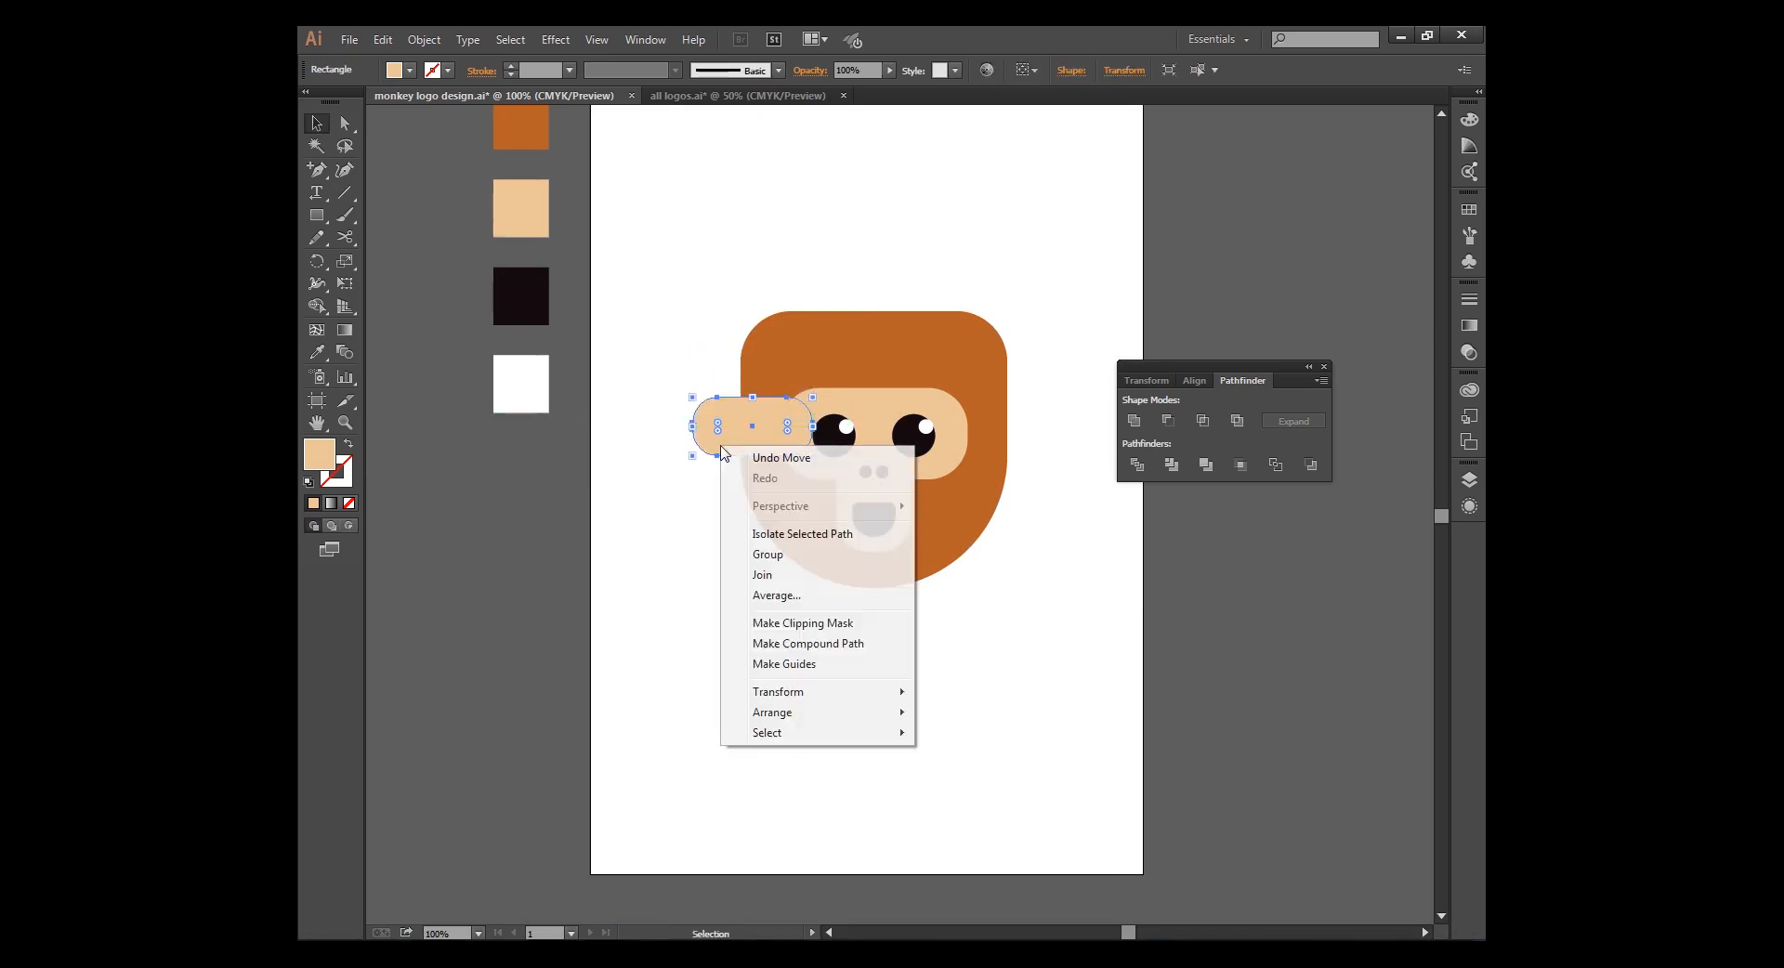
mouse_move(779, 717)
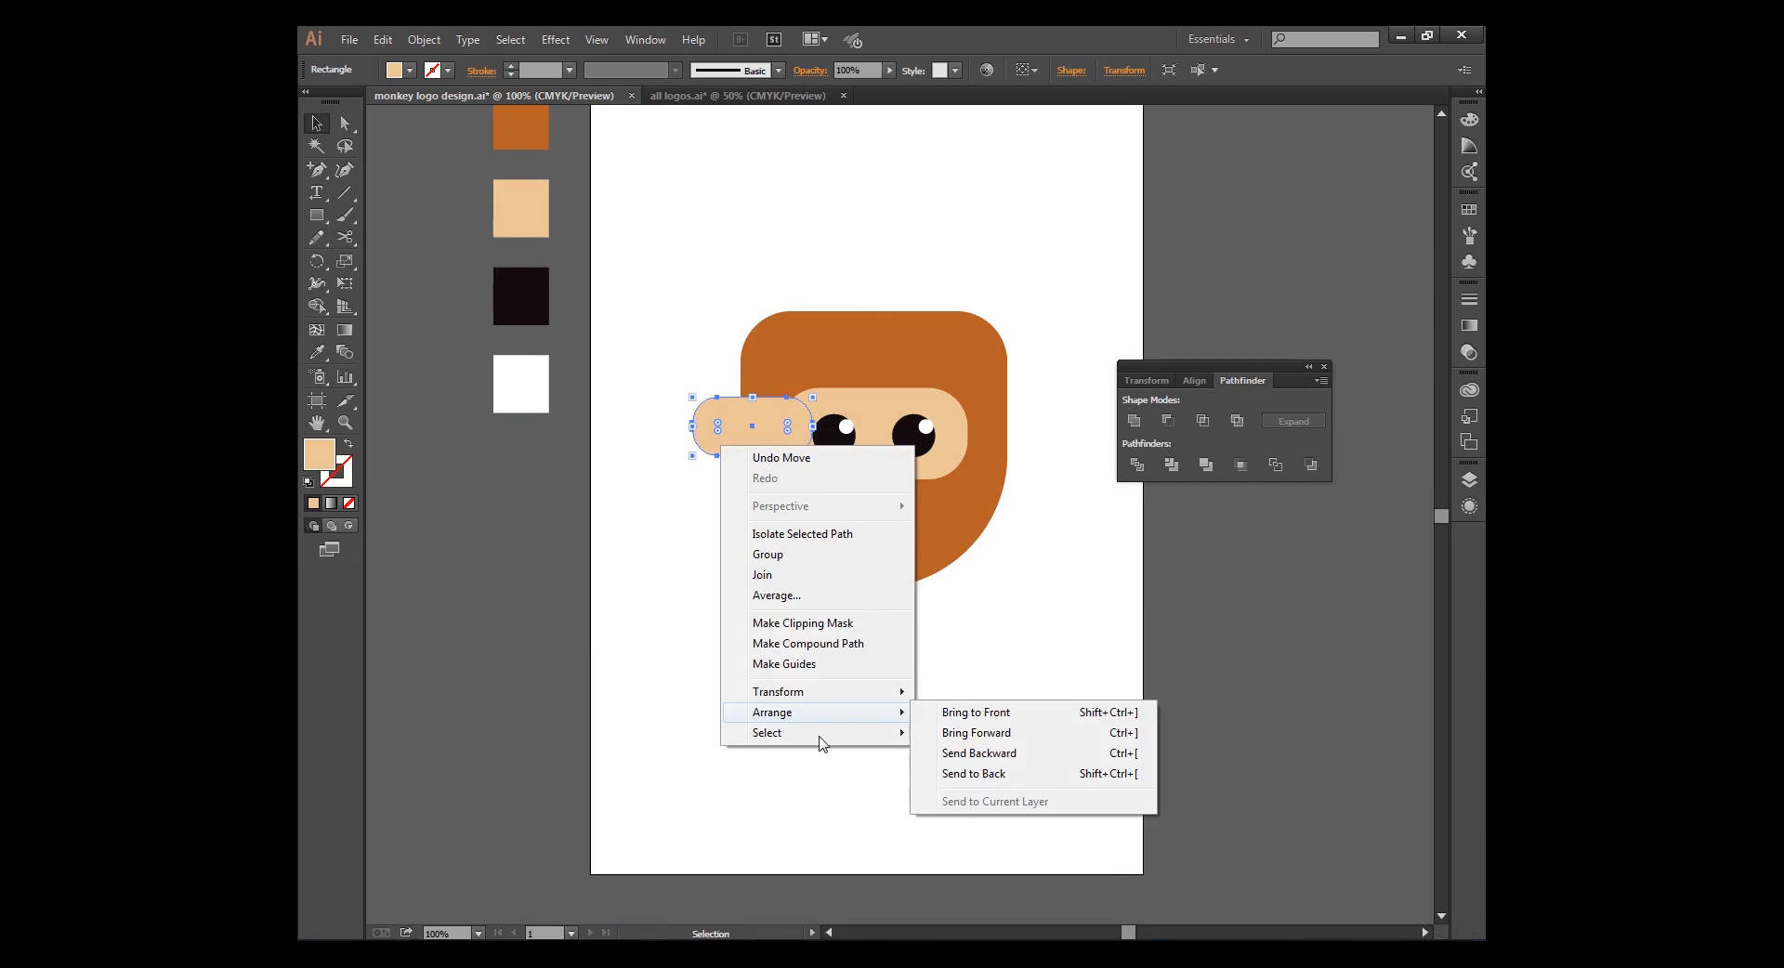
click(917, 771)
click(905, 768)
Enlarge the tan ear slightly so it protrudes from the head's left side, and leave it selected
drag(716, 469, 721, 460)
click(700, 608)
key(a)
click(711, 454)
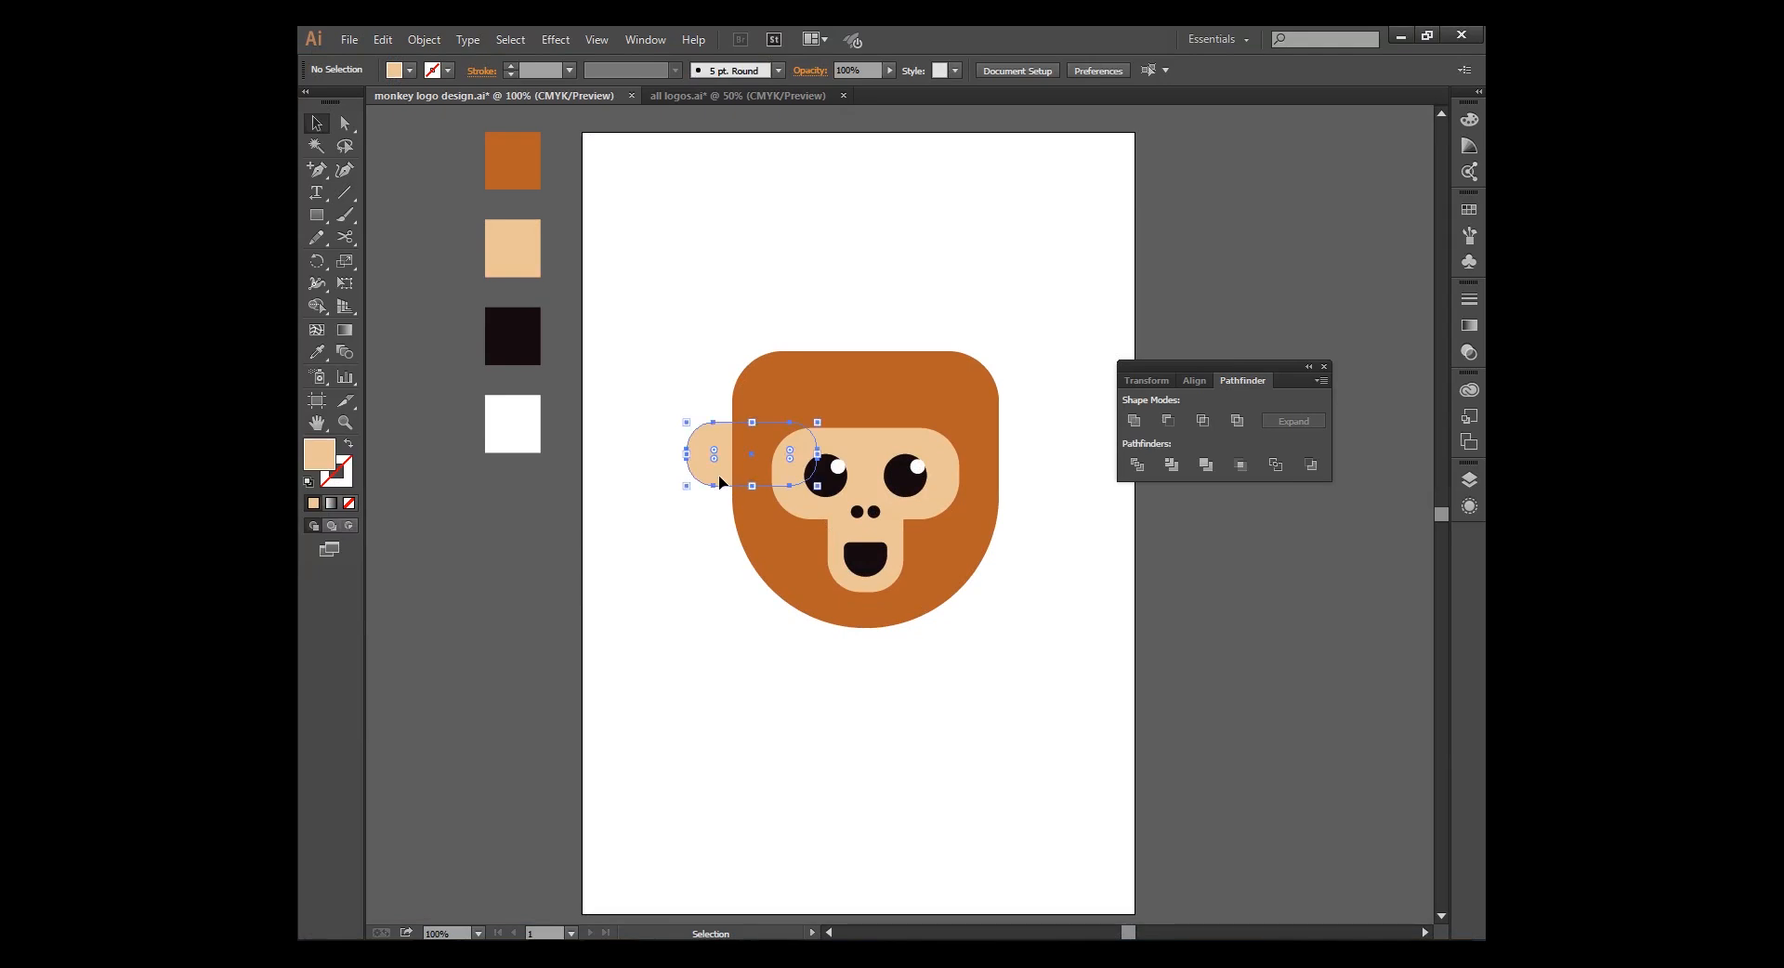
Enlarge the tan ear on the head's left side a little more and deselect it
drag(752, 487, 754, 493)
click(694, 587)
Draw a straight vertical line with a black stroke and no fill, running from above the head to below it
click(512, 336)
click(387, 438)
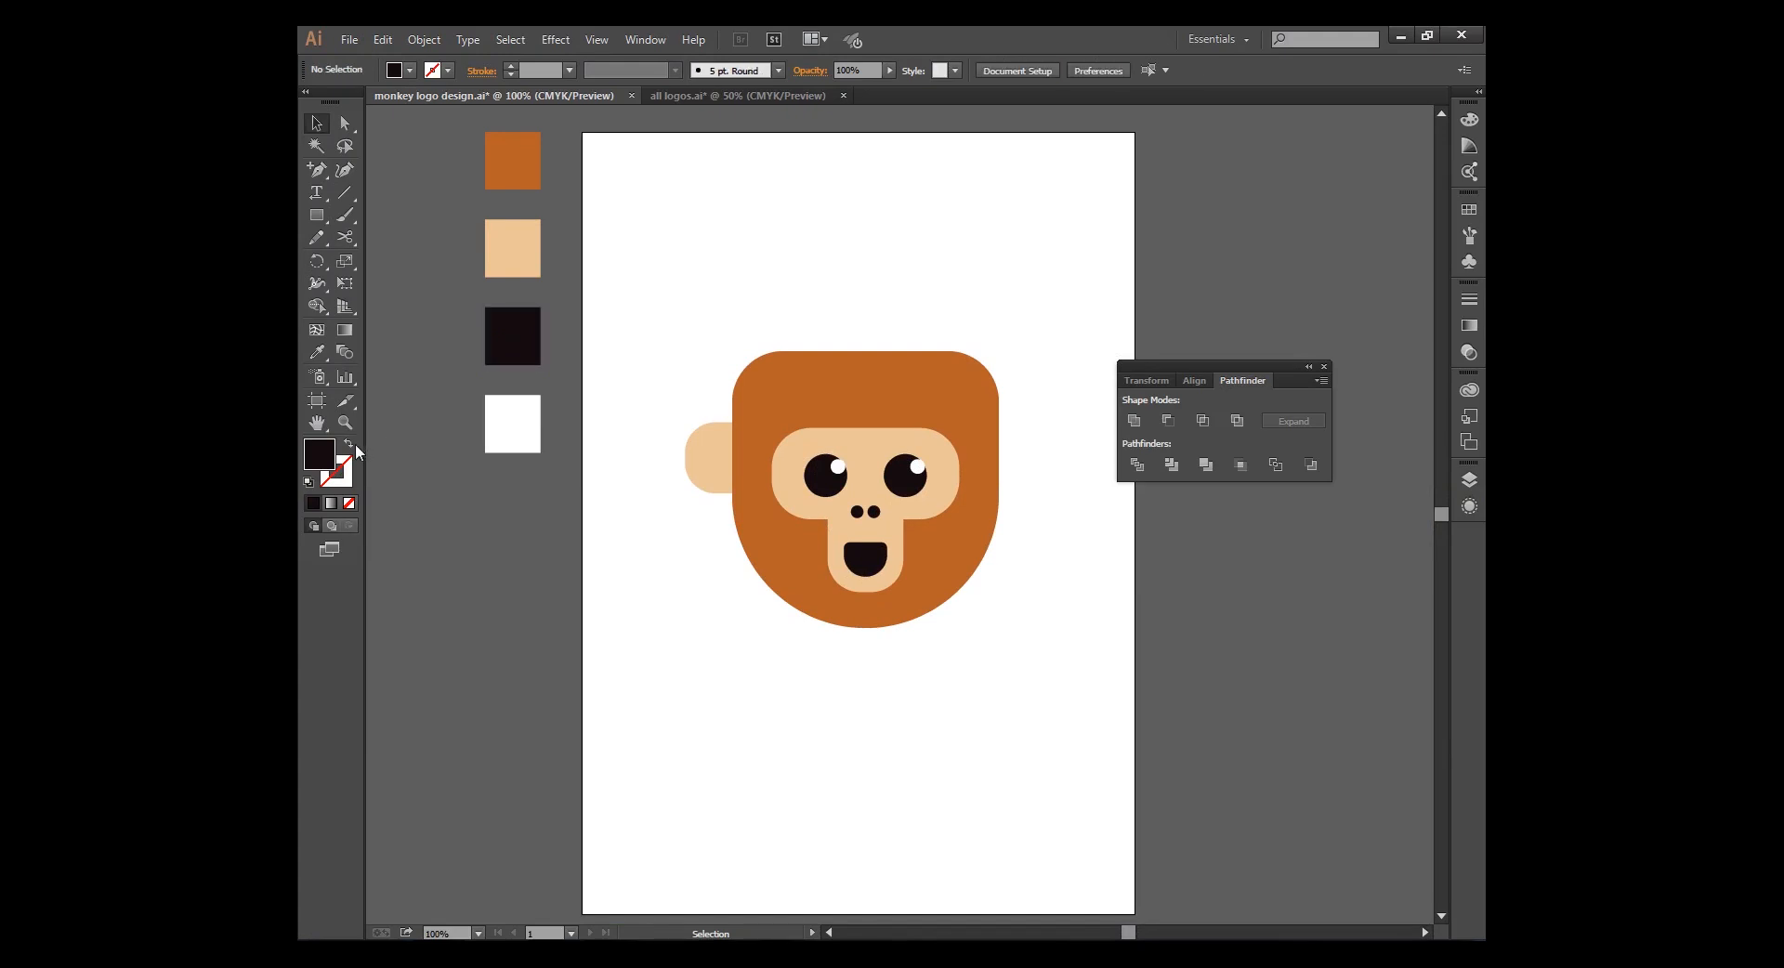
click(351, 443)
drag(315, 177, 367, 172)
click(905, 232)
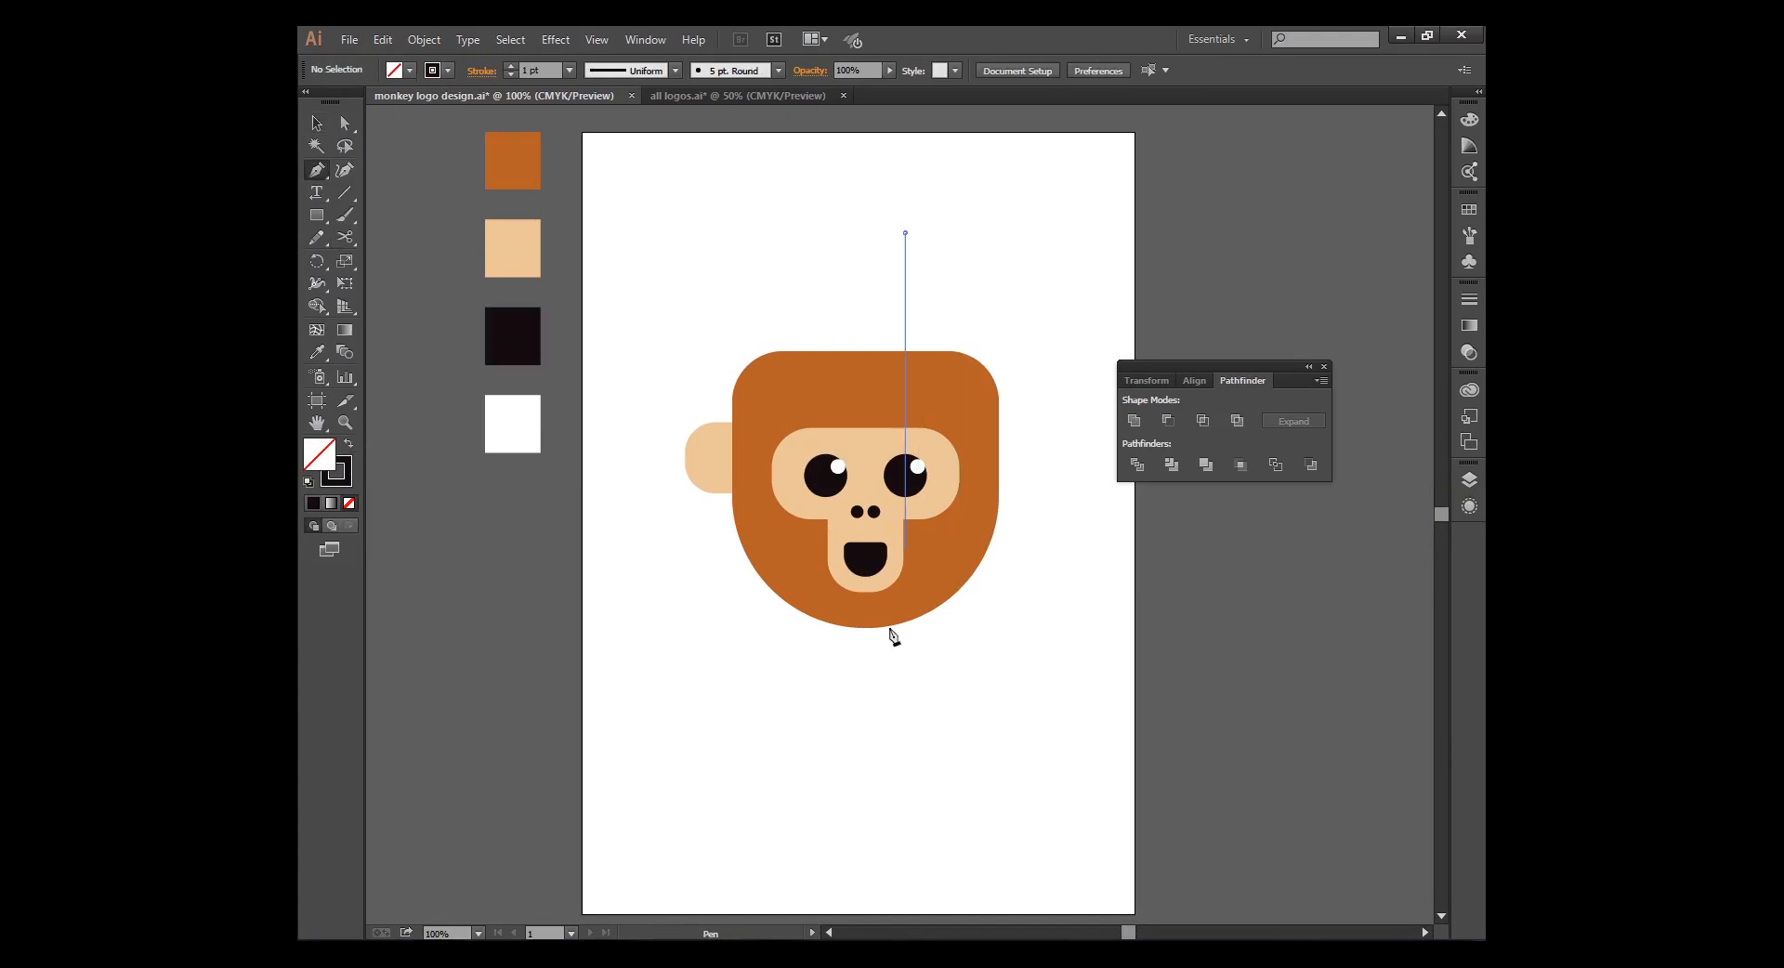
shift+click(868, 725)
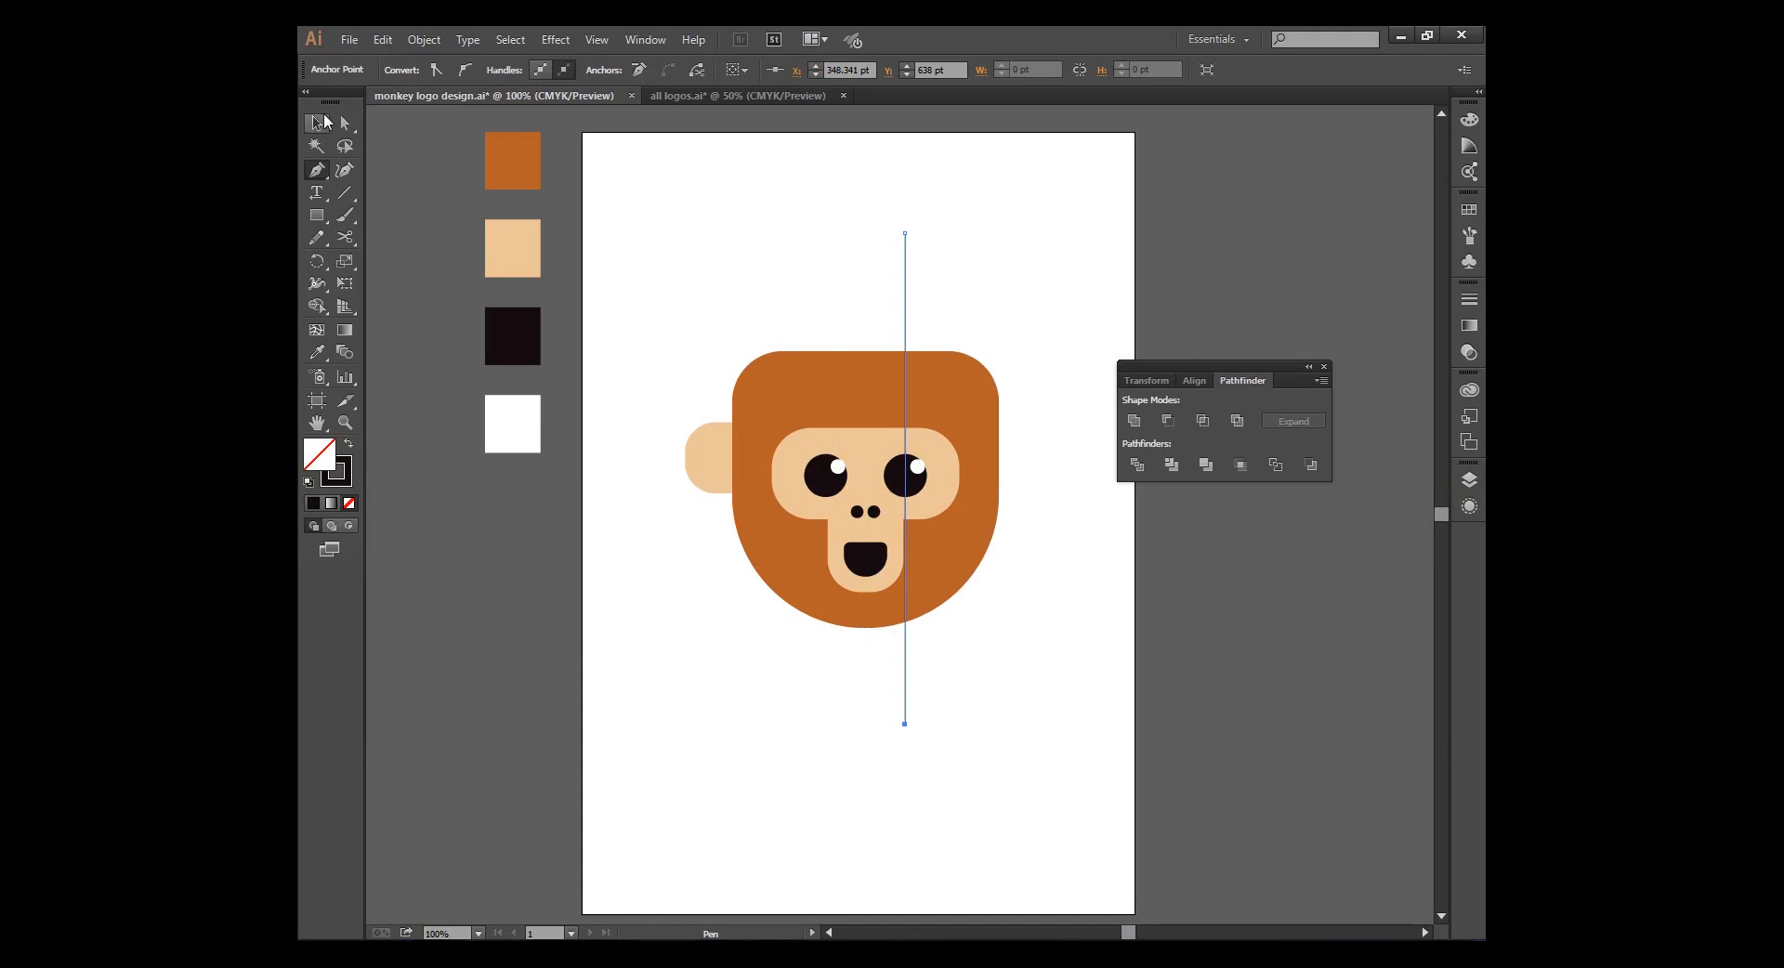
Align the vertical line and the brown head to each other by their horizontal centres
click(320, 121)
click(906, 309)
shift+click(857, 376)
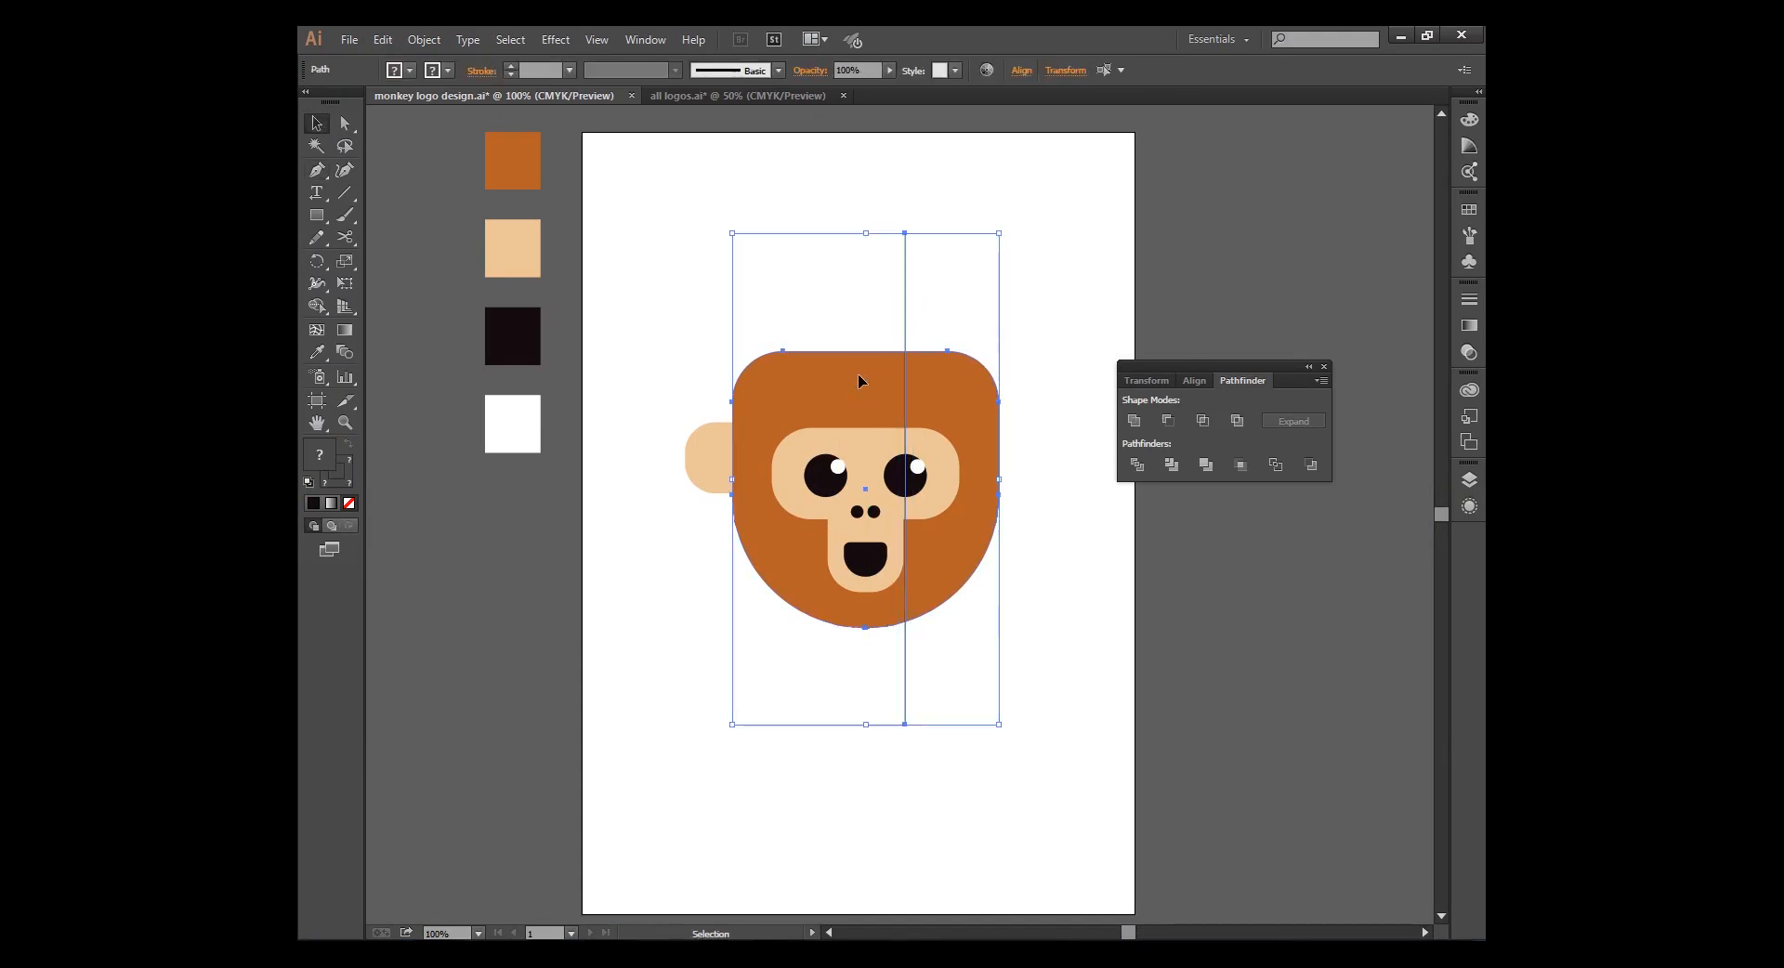
click(1020, 71)
click(866, 119)
click(844, 286)
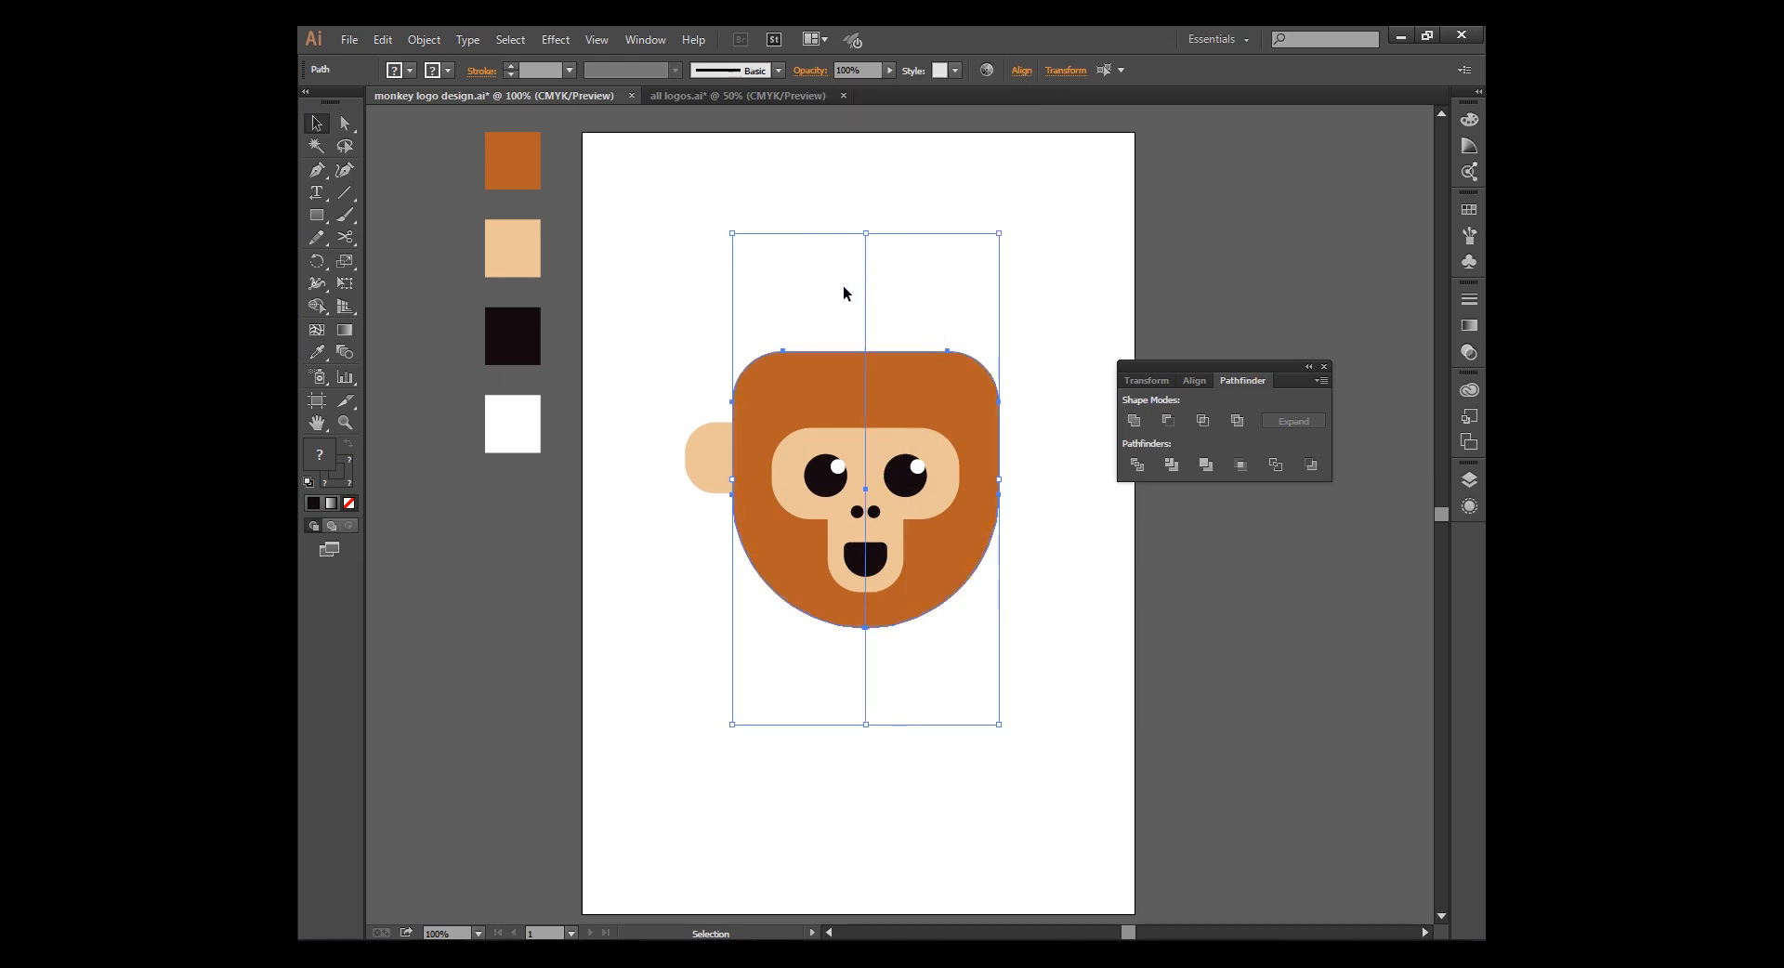
click(844, 286)
Reflect a copy of the tan ear across the vertical line to the head's right side
click(714, 464)
drag(317, 262, 358, 284)
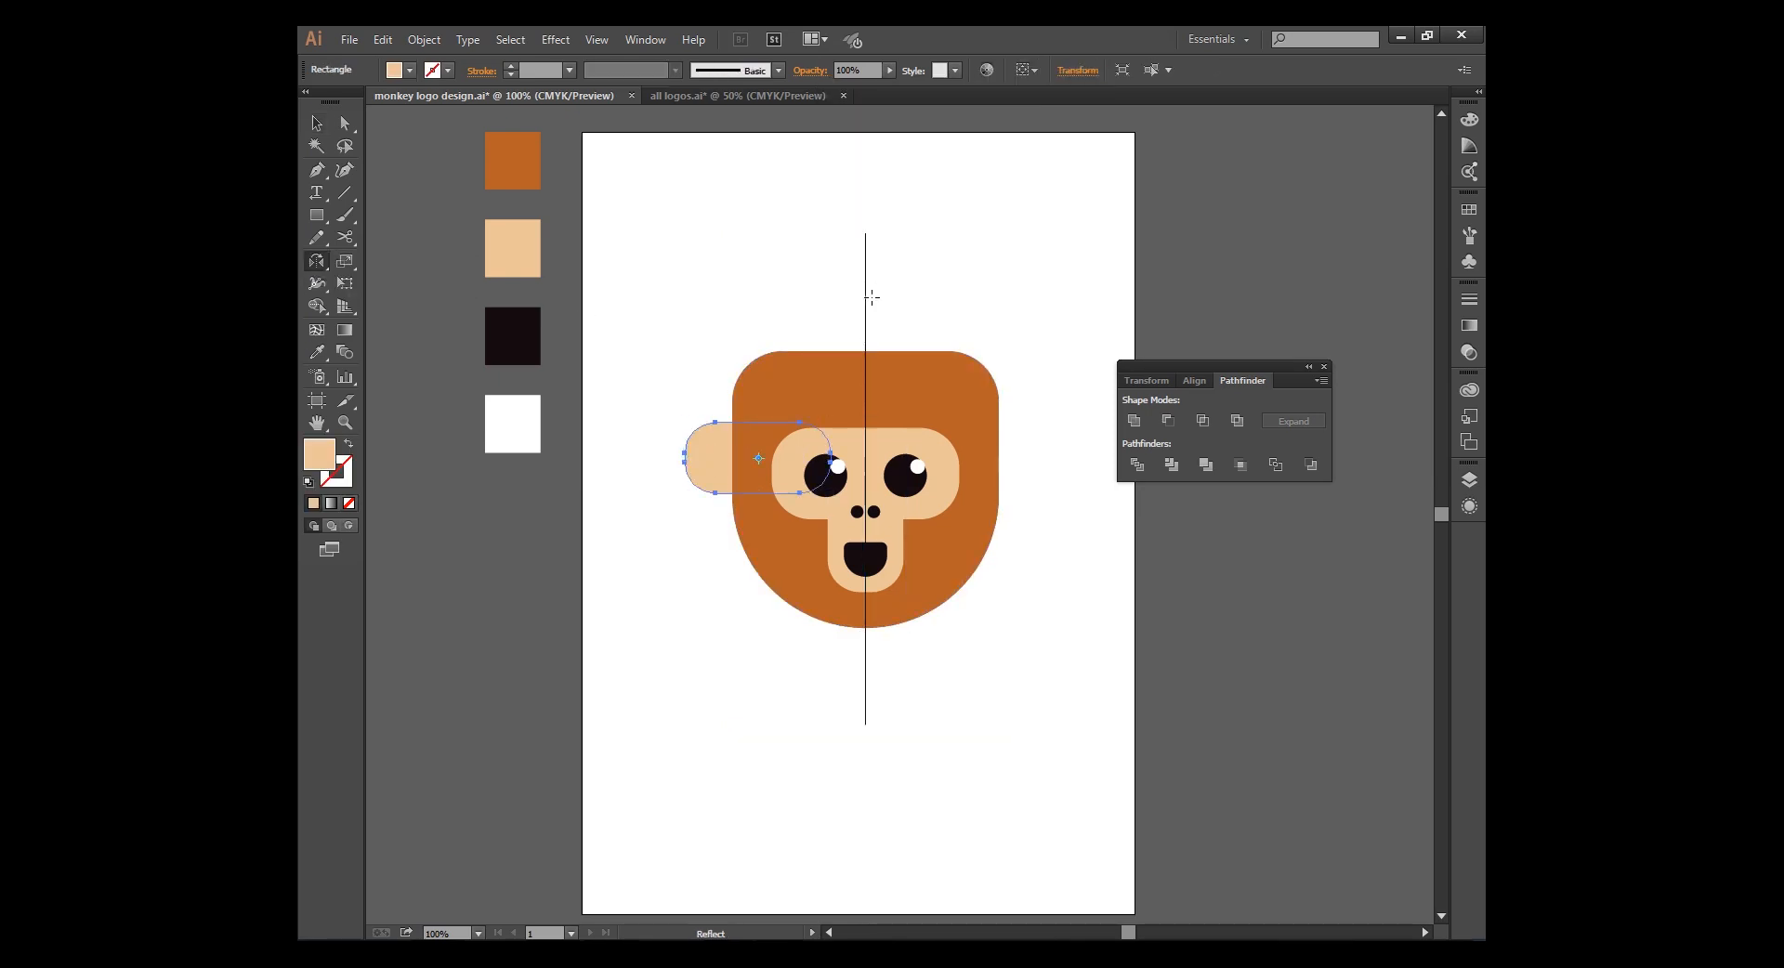
click(865, 291)
drag(713, 457, 948, 509)
drag(1031, 601, 1031, 602)
Move the vertical line off the head into the empty area near the artboard's right edge
click(316, 123)
click(727, 255)
drag(860, 253, 1201, 249)
drag(865, 286, 1091, 288)
click(1207, 550)
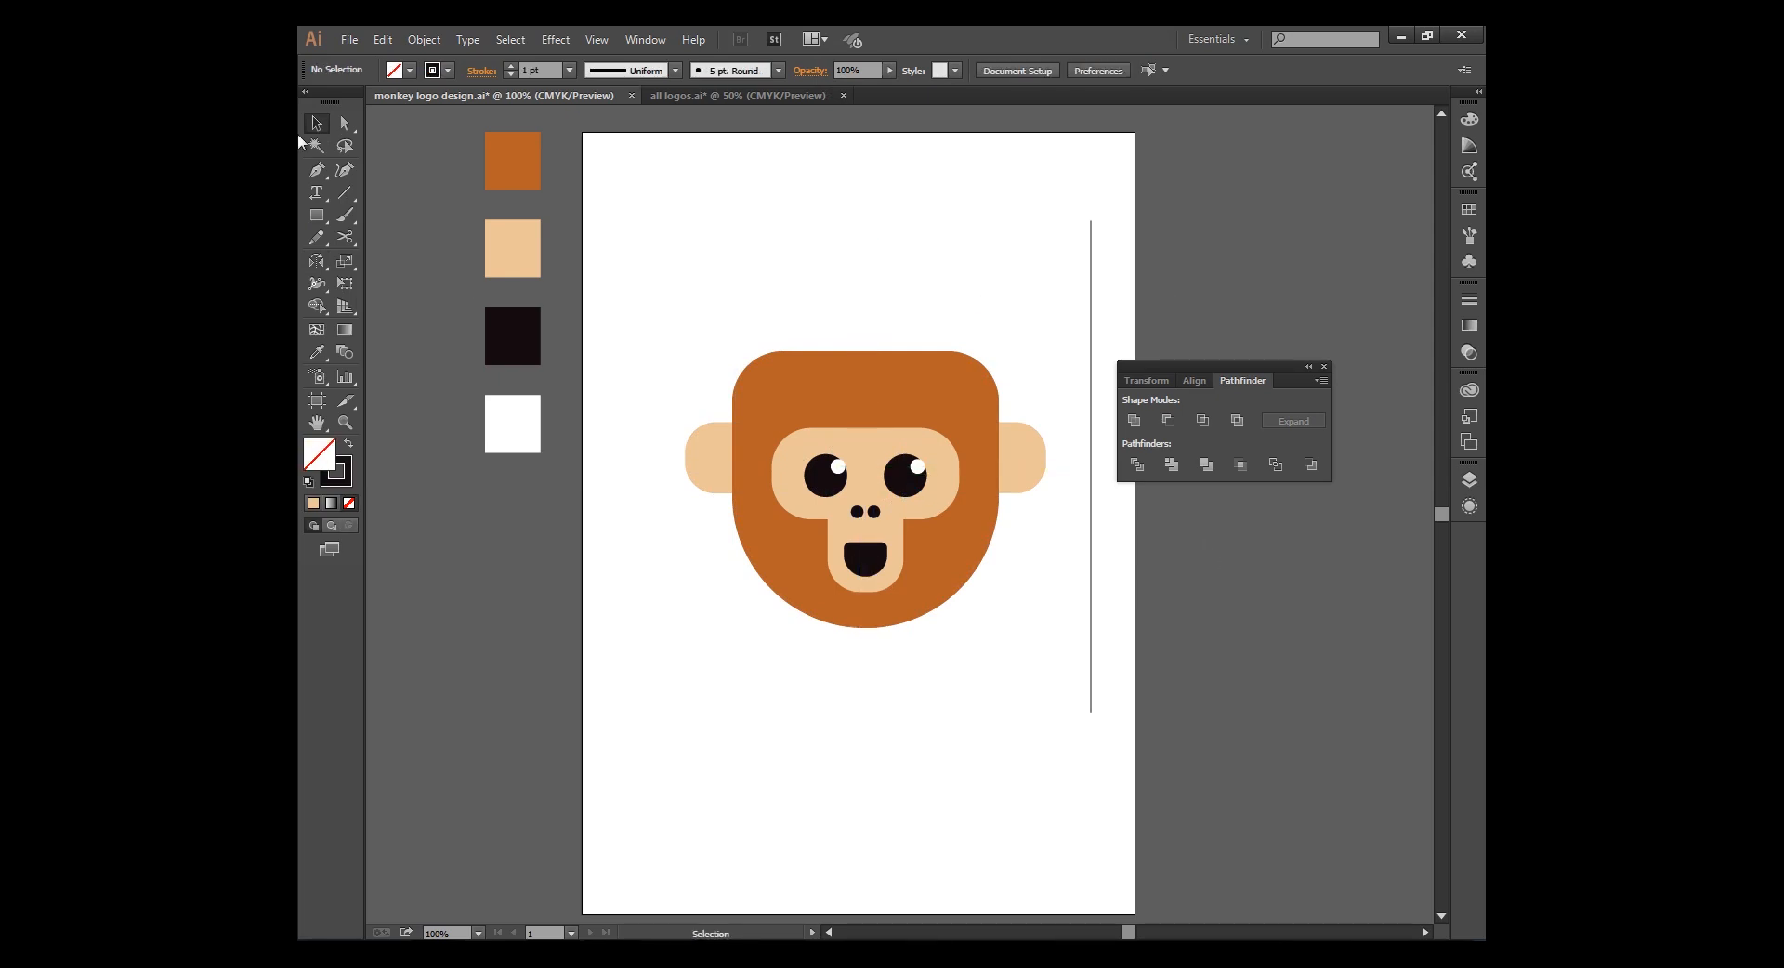
Draw a curved, pointed hair tuft with the Pen tool on top of the head, filled with the brown swatch colour
click(528, 177)
click(711, 228)
click(316, 172)
click(317, 177)
click(847, 370)
key(ctrl+plus)
scroll(888, 297, up, 3)
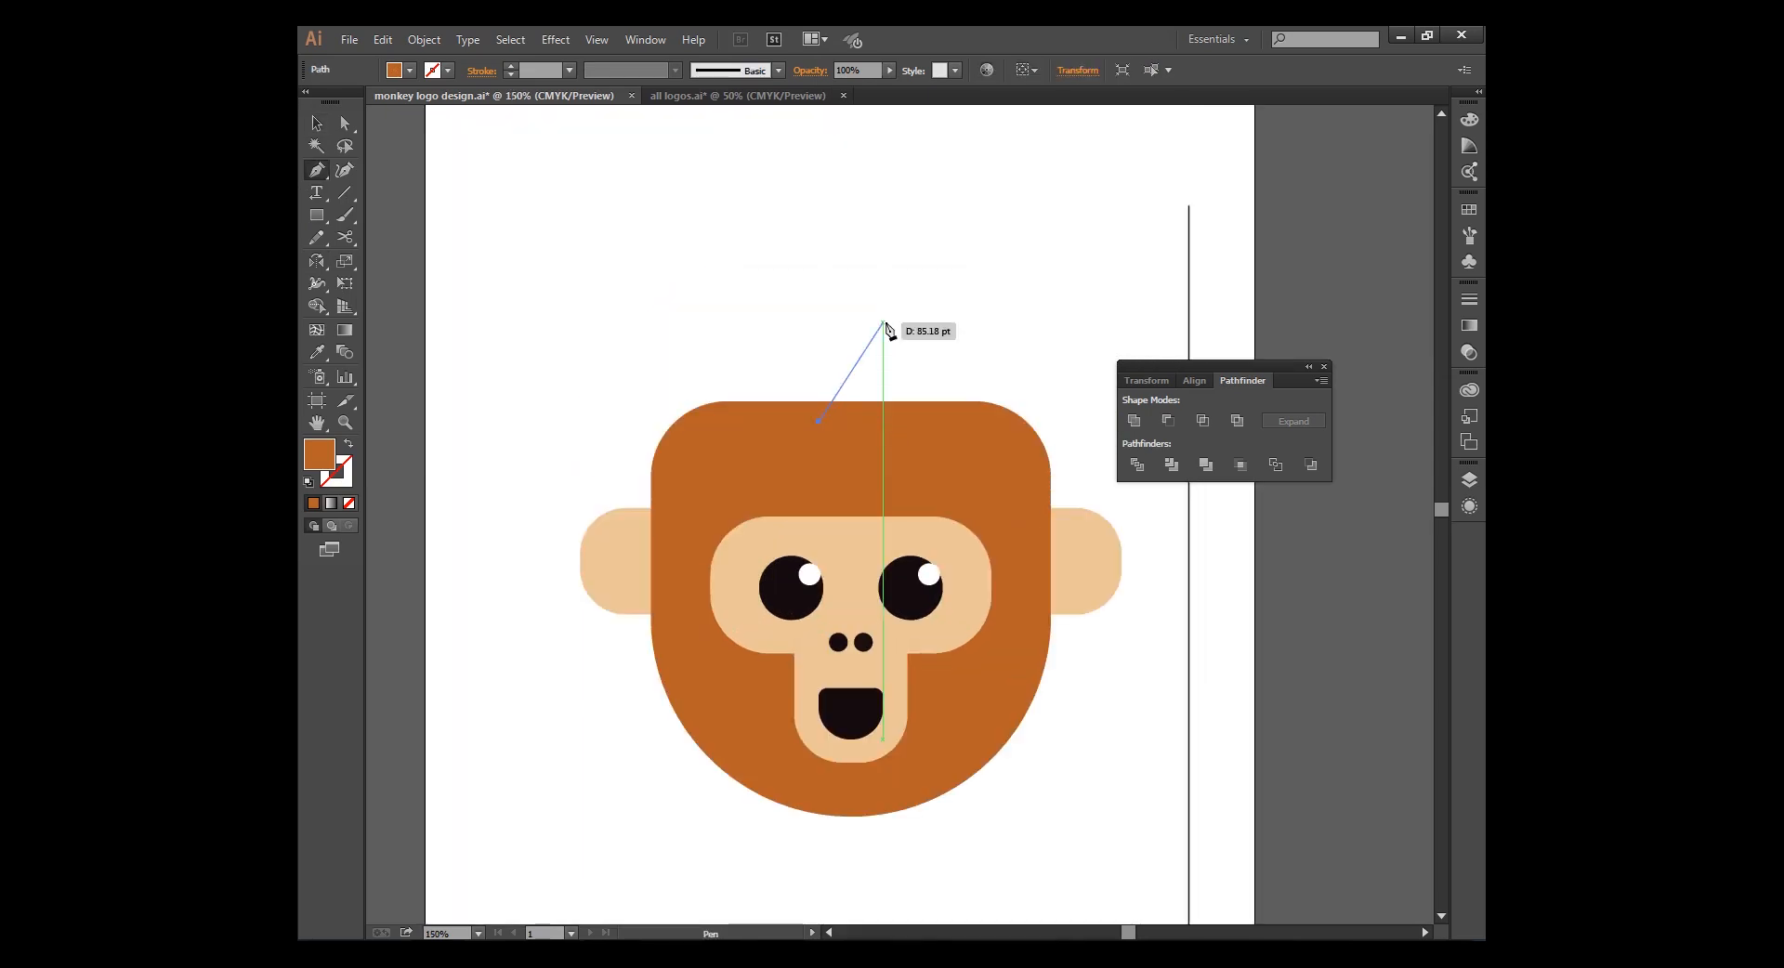
drag(884, 323, 896, 271)
click(883, 321)
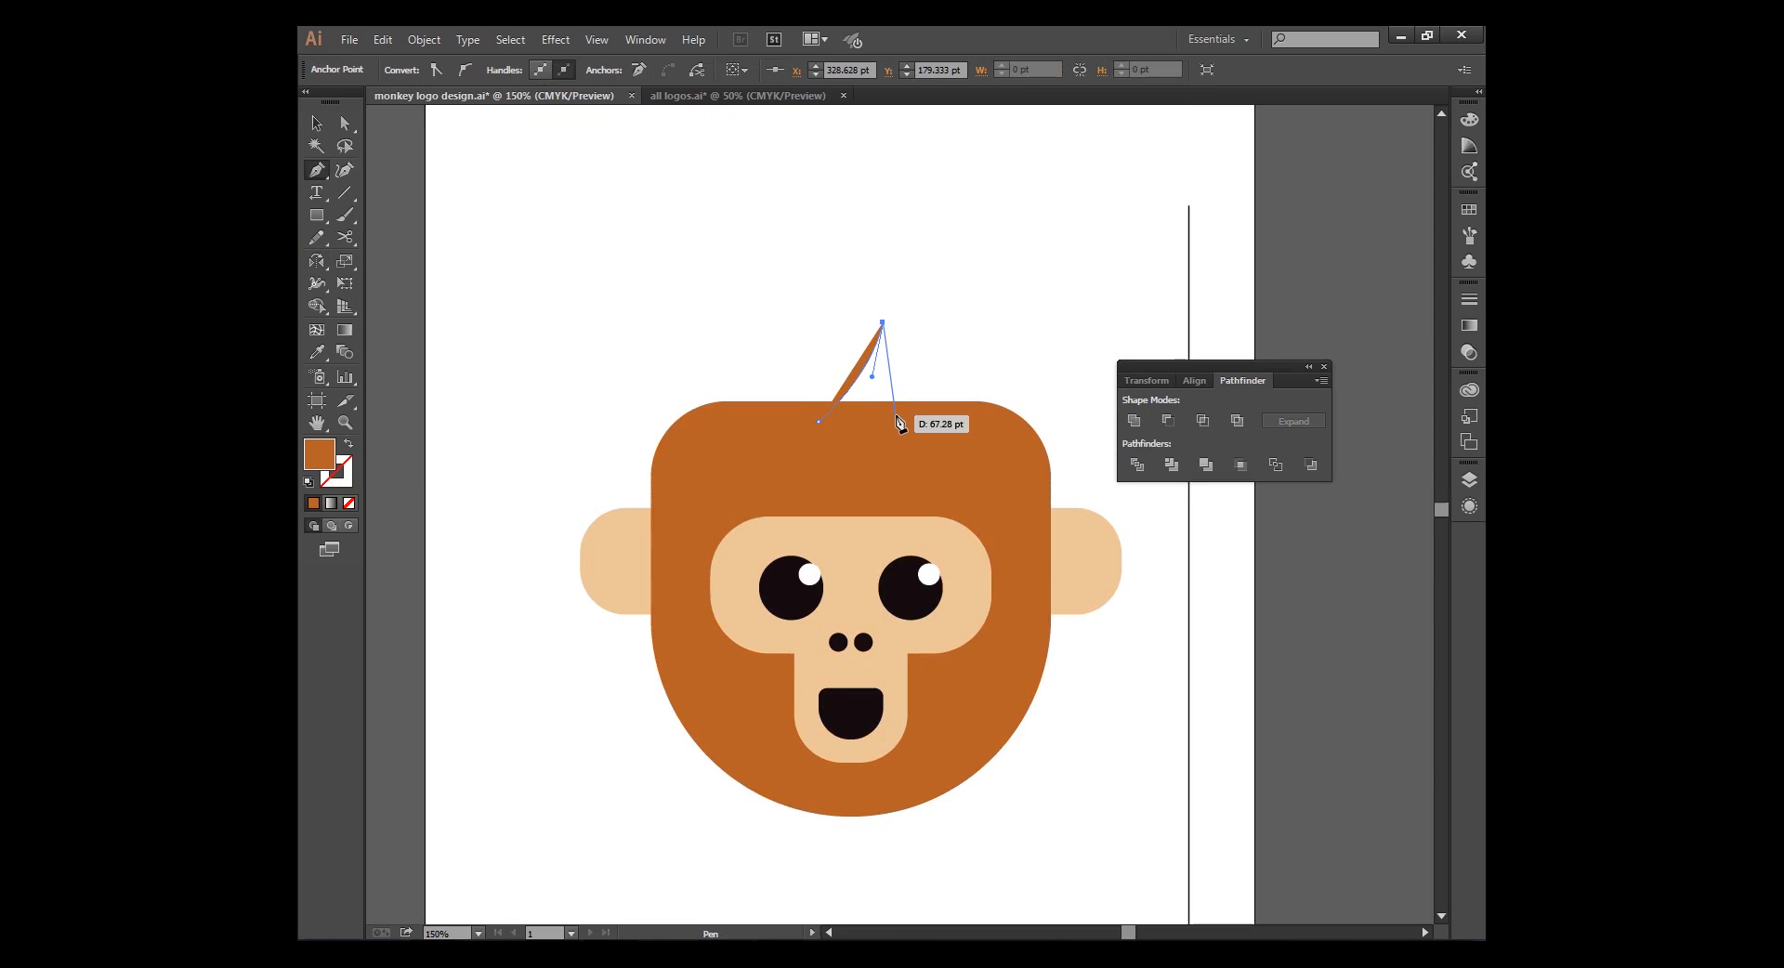
drag(898, 423, 884, 473)
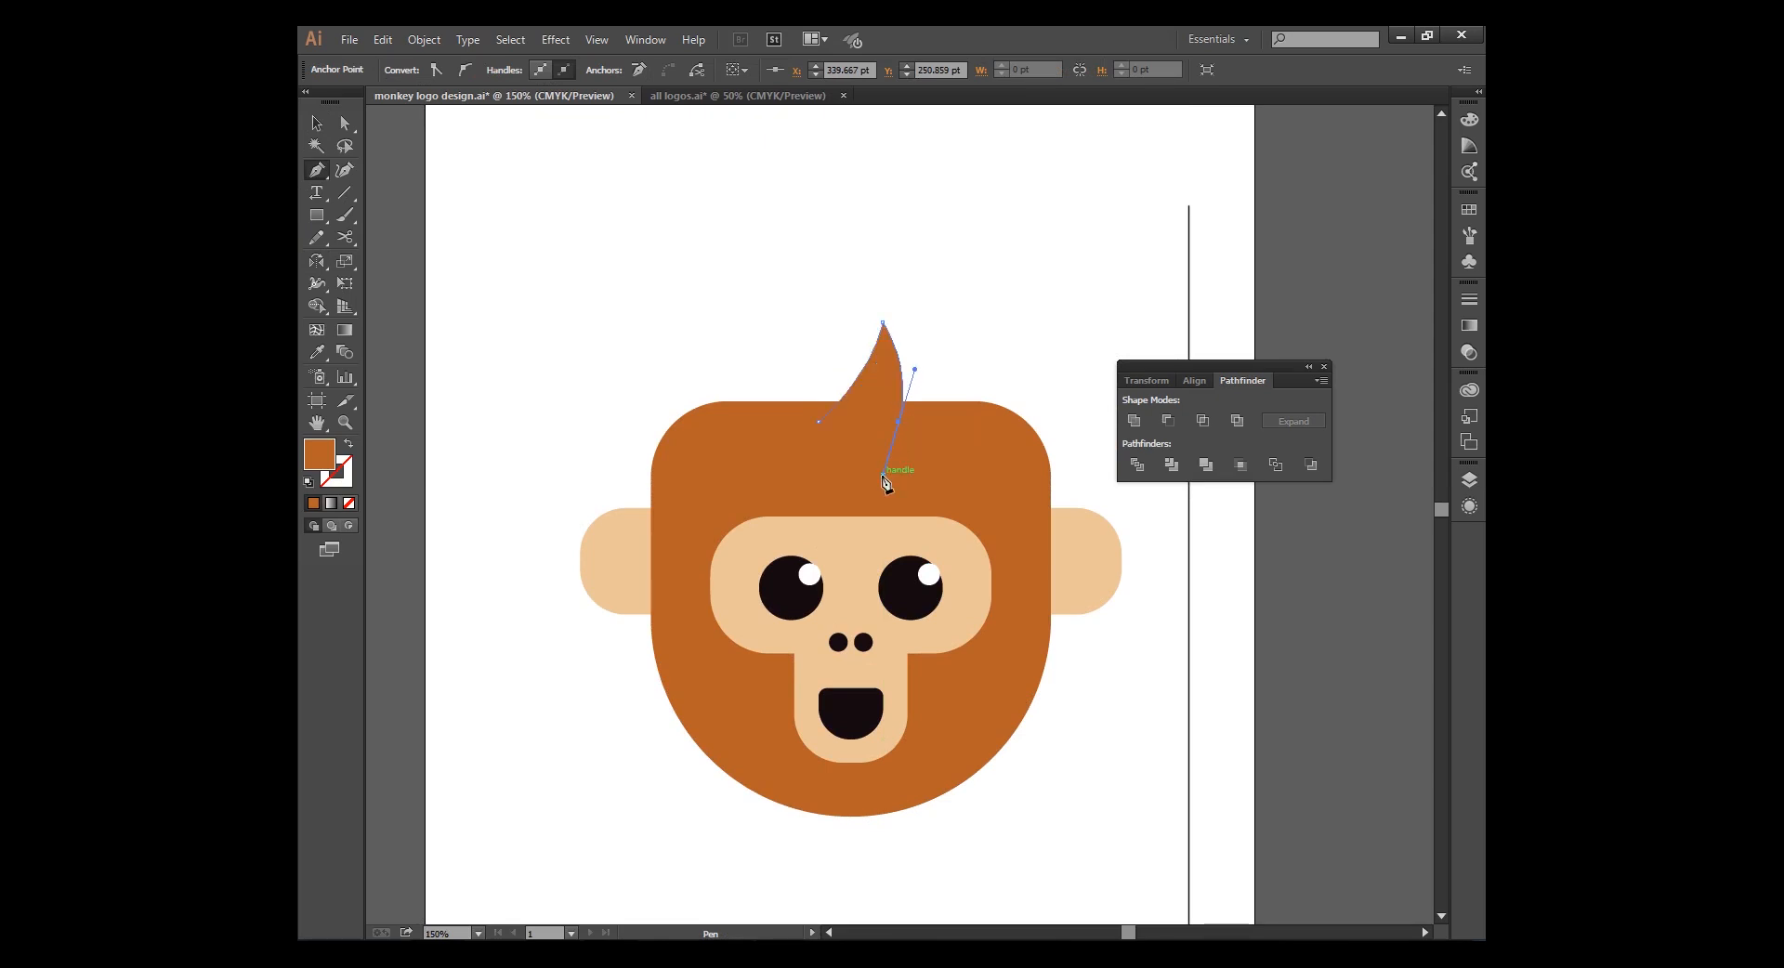
click(898, 423)
click(817, 421)
key(ctrl)
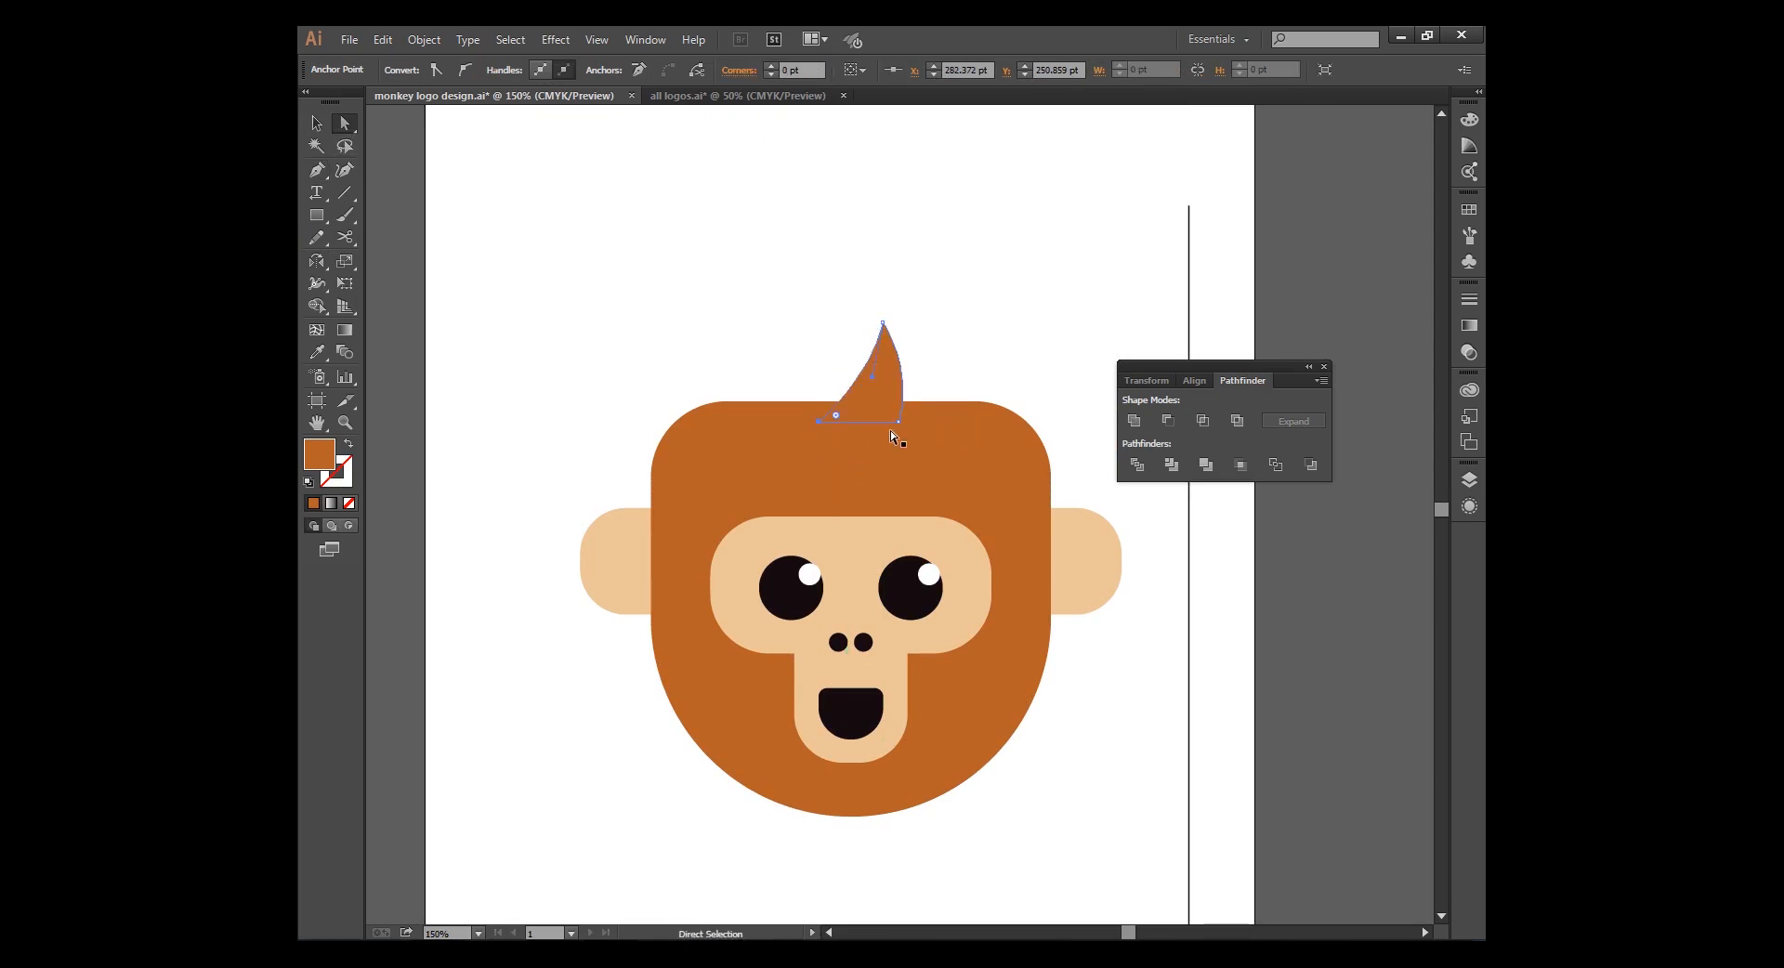
click(699, 329)
key(ctrl+1)
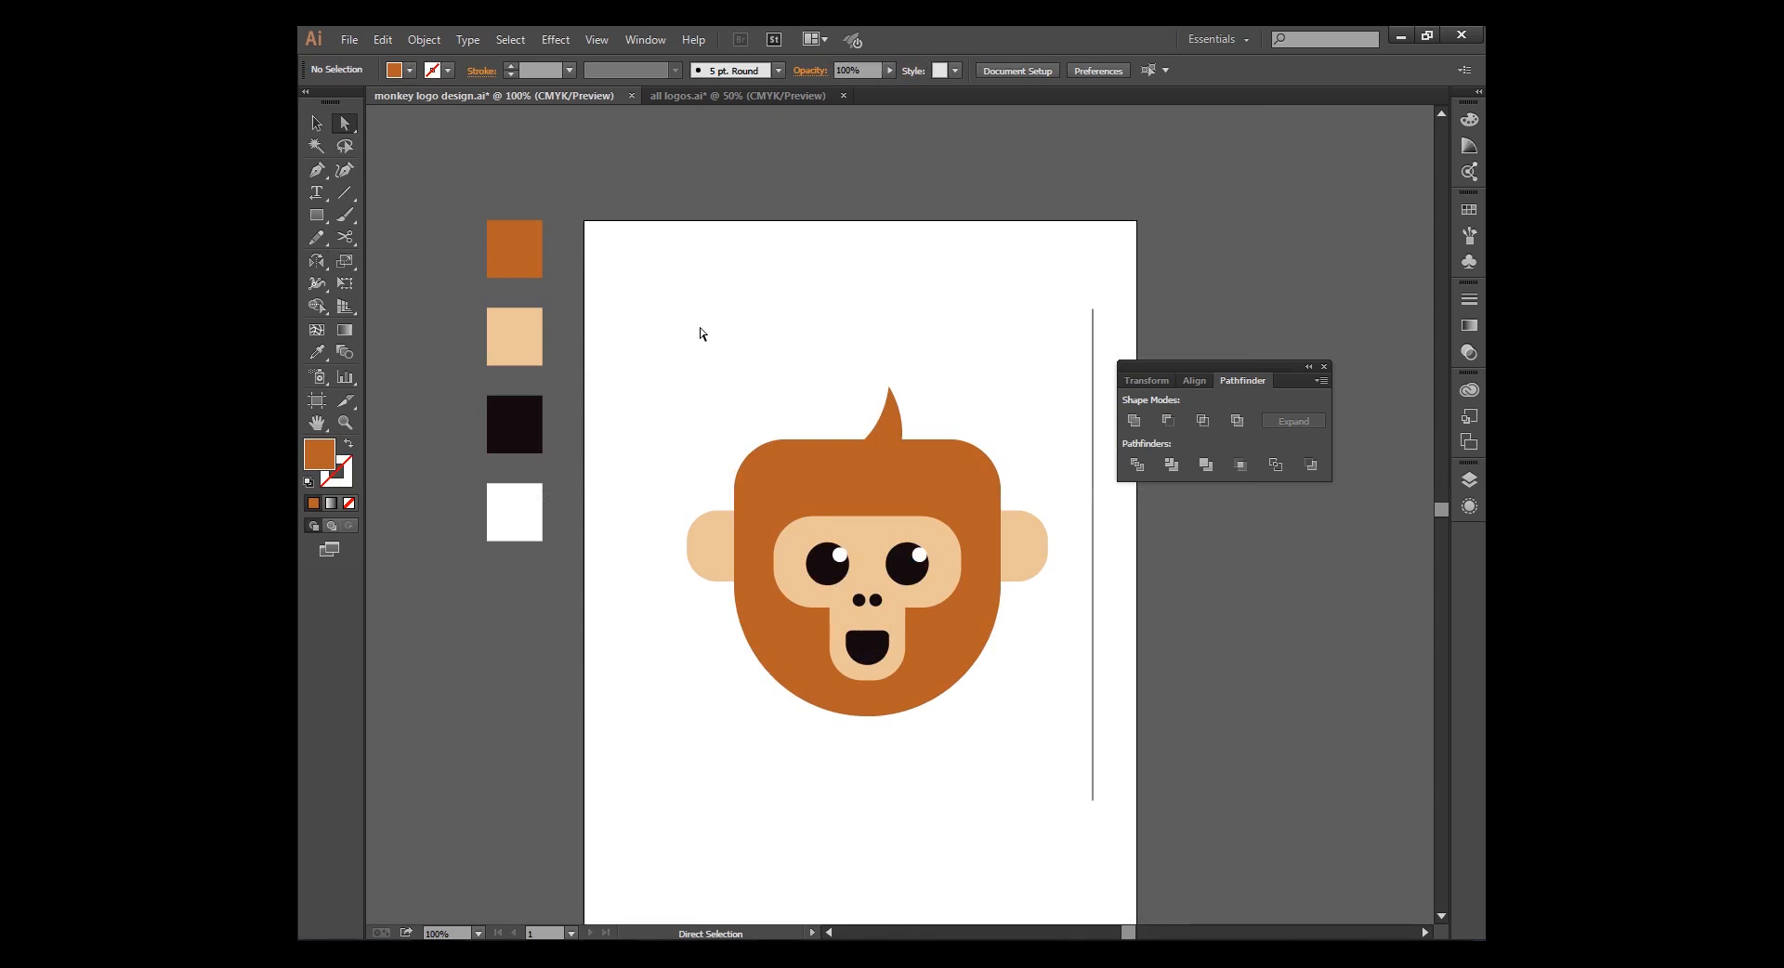
Move the hair tuft's lower-left anchor further left inside the head to widen its base
key(ctrl+plus)
ctrl+click(897, 420)
drag(817, 421, 782, 421)
key(v)
click(531, 275)
Nudge the hair tuft down into the head and widen it slightly to the right
key(ctrl+minus)
click(893, 425)
drag(896, 451, 908, 462)
key(ctrl+plus)
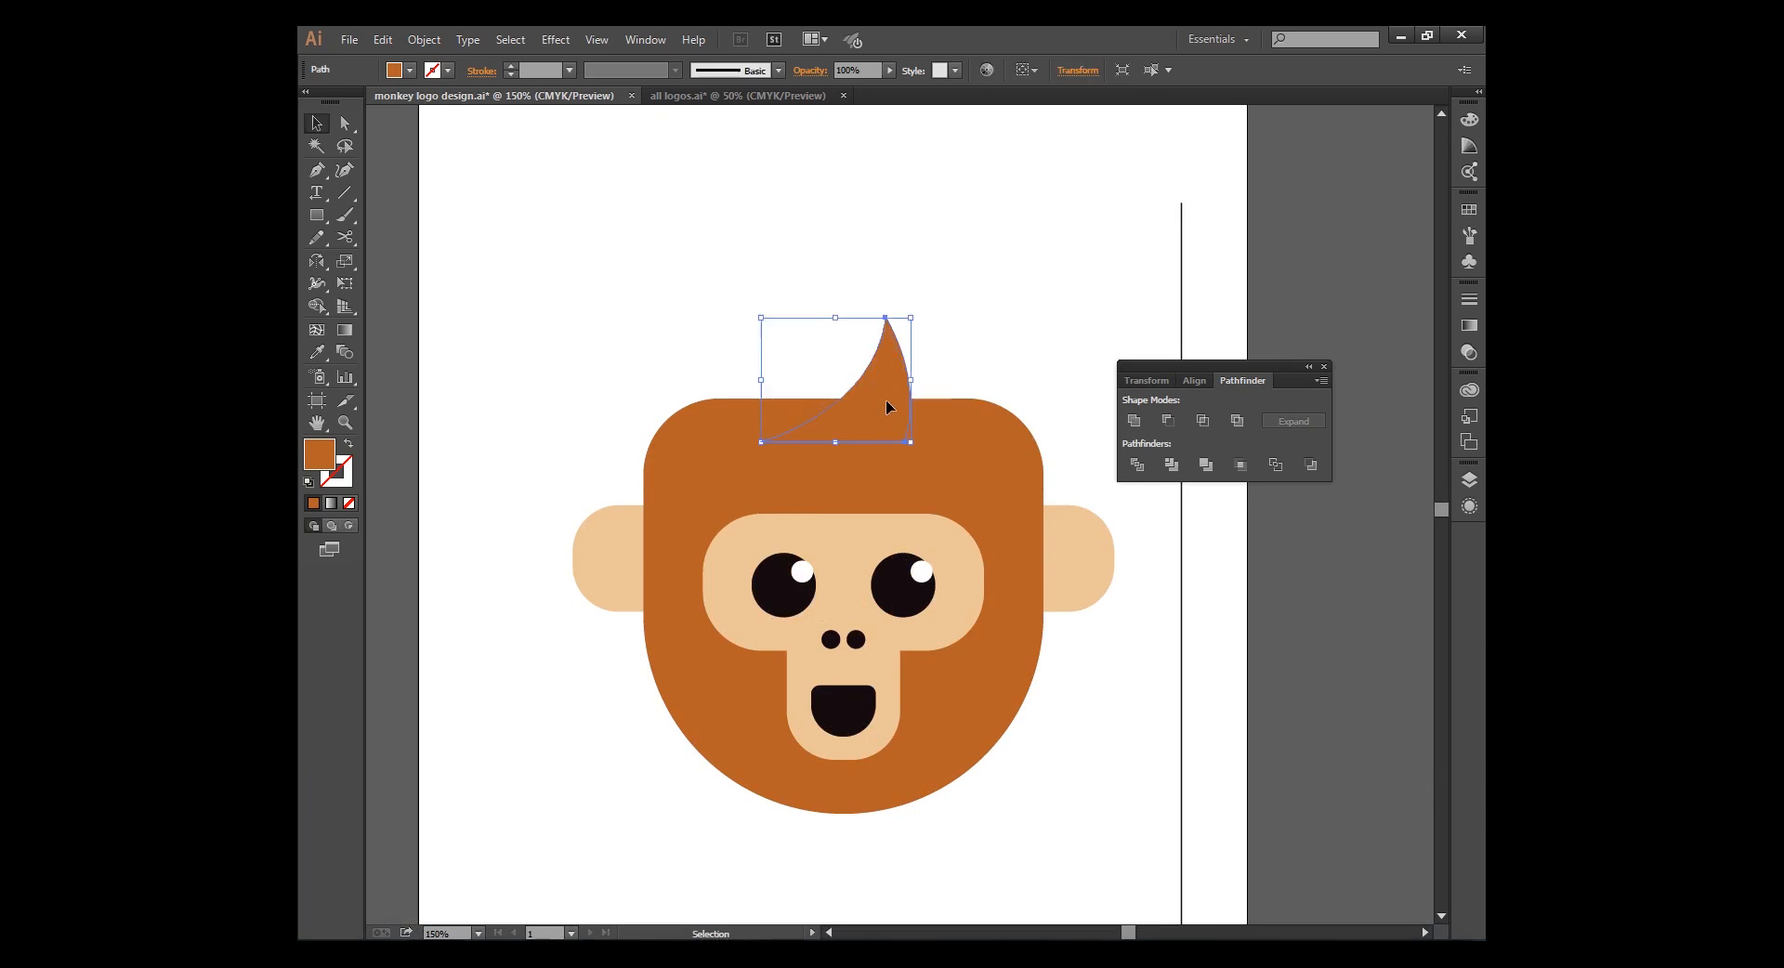
drag(911, 382, 923, 383)
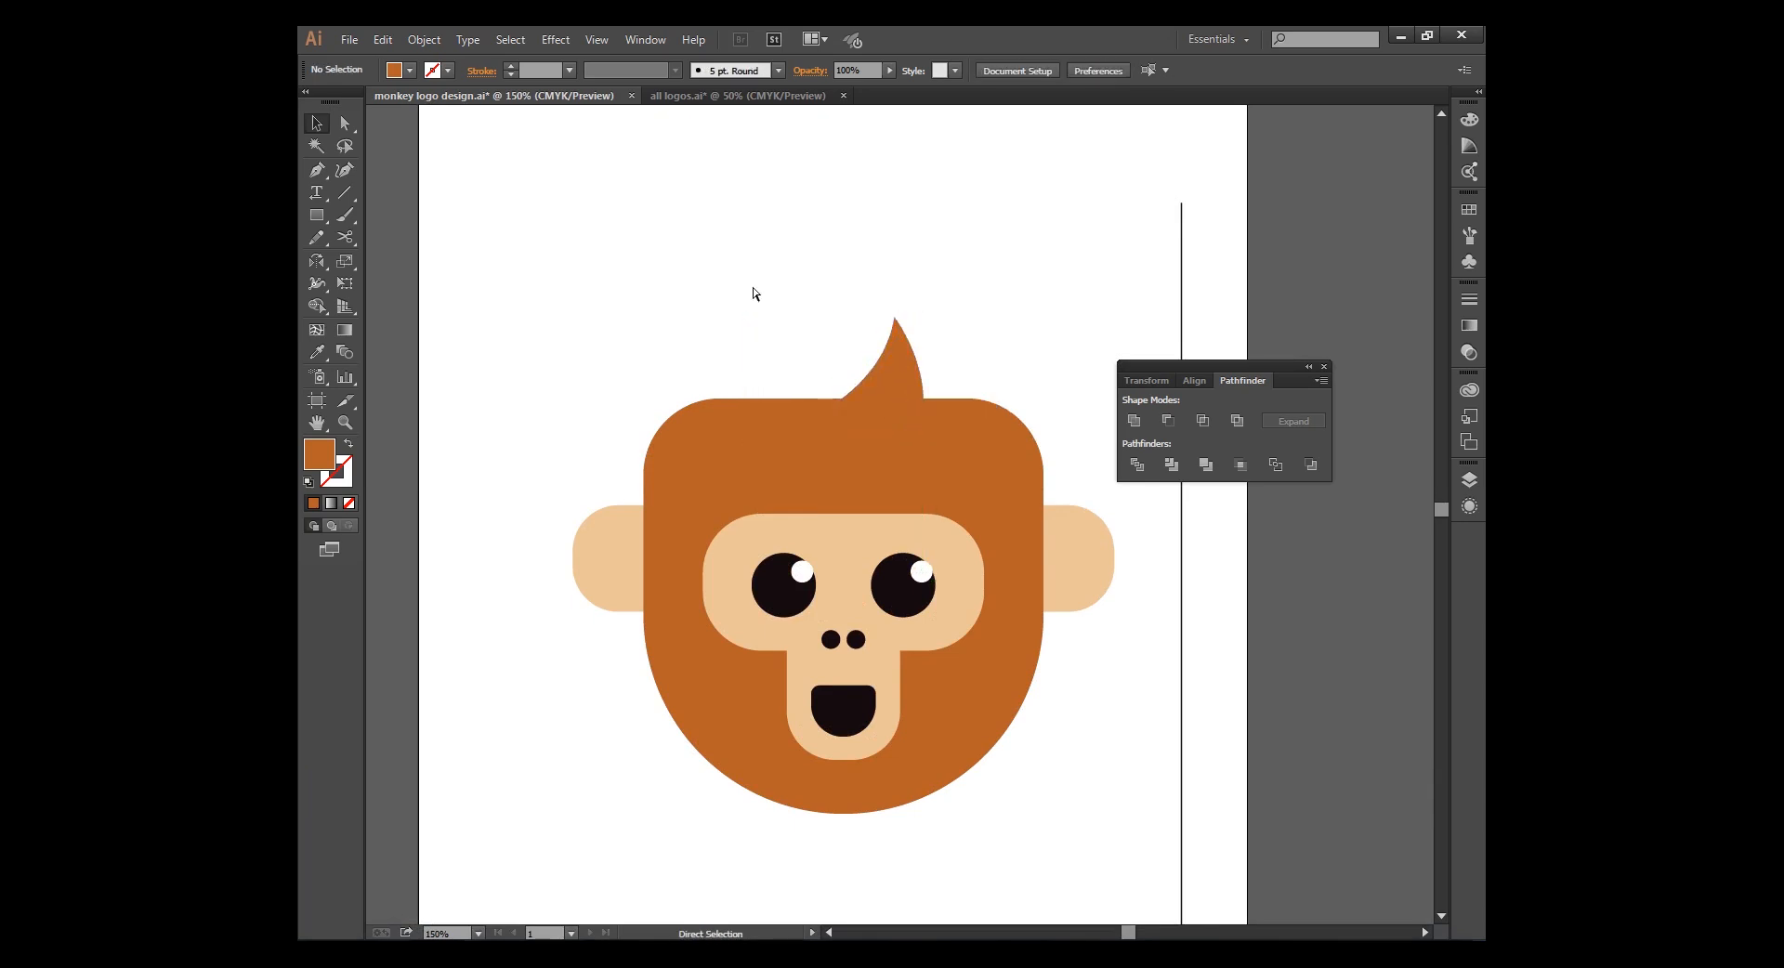
Reshape the hair tuft's curve and shift the tuft slightly left towards the head's centre
click(351, 128)
drag(898, 321, 876, 440)
click(645, 295)
key(v)
drag(881, 381, 862, 393)
click(713, 295)
Draw a second, smaller brown hair tuft with the Pen tool, curving from the first tuft's base to a point at the right
key(p)
click(831, 423)
drag(969, 354, 1075, 347)
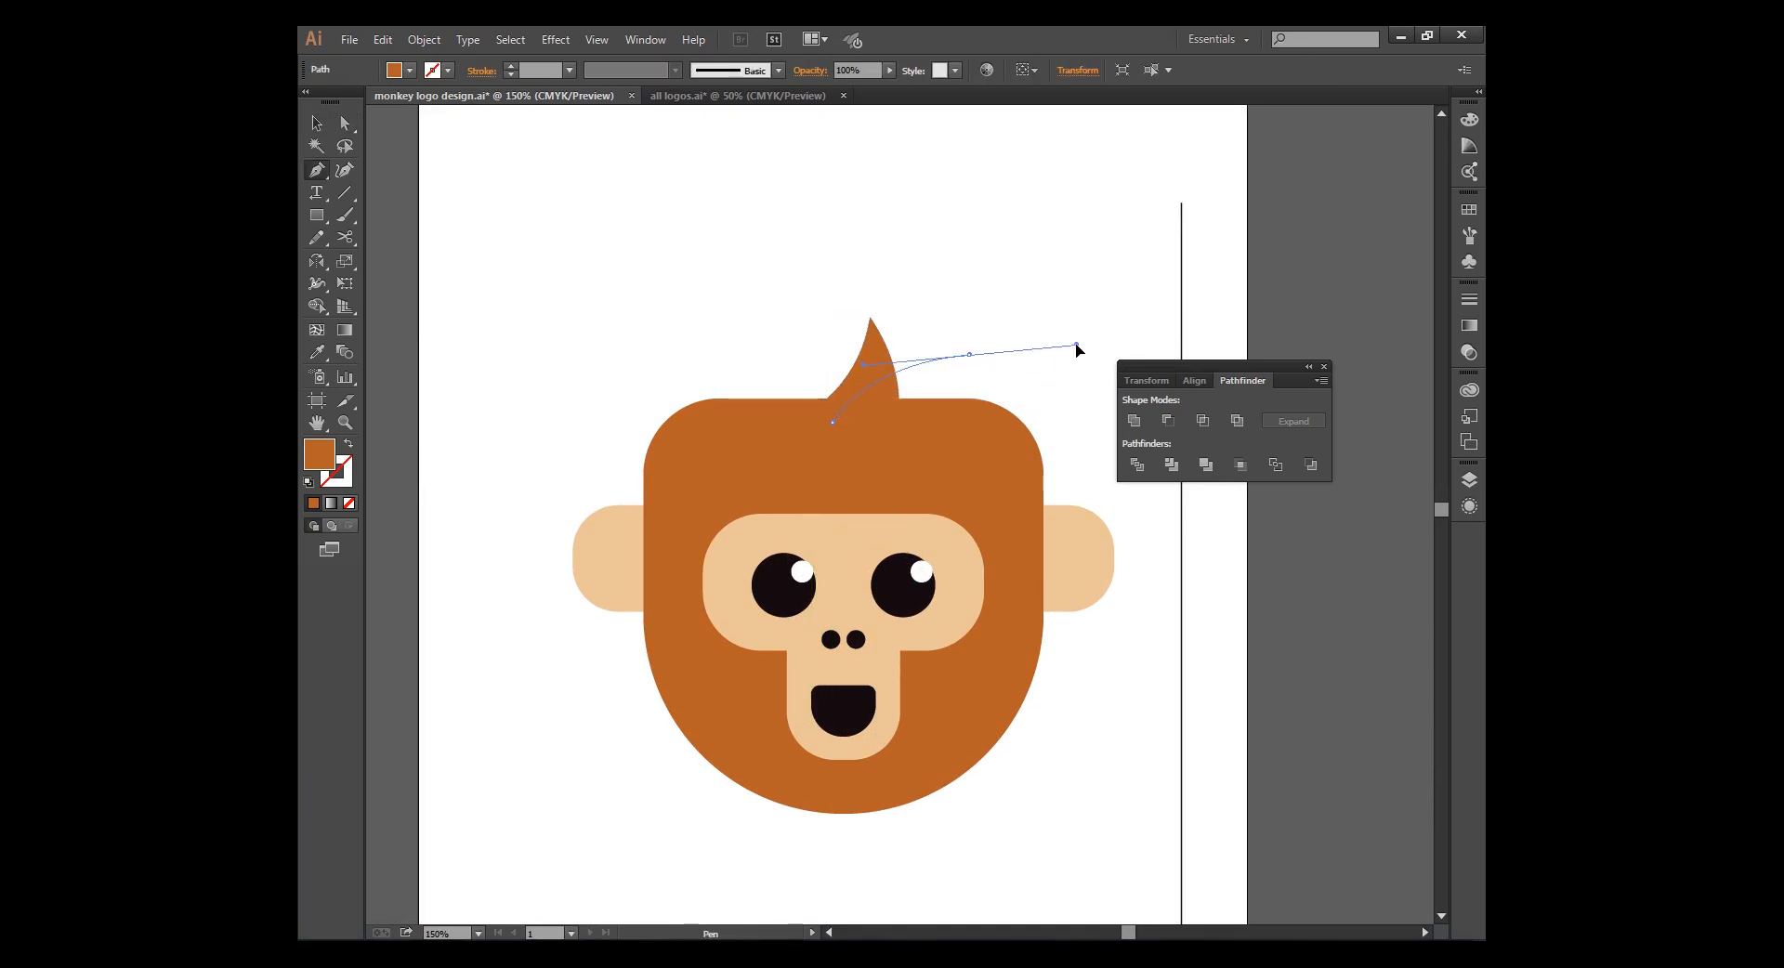
click(968, 354)
drag(904, 435, 904, 498)
click(903, 434)
click(831, 422)
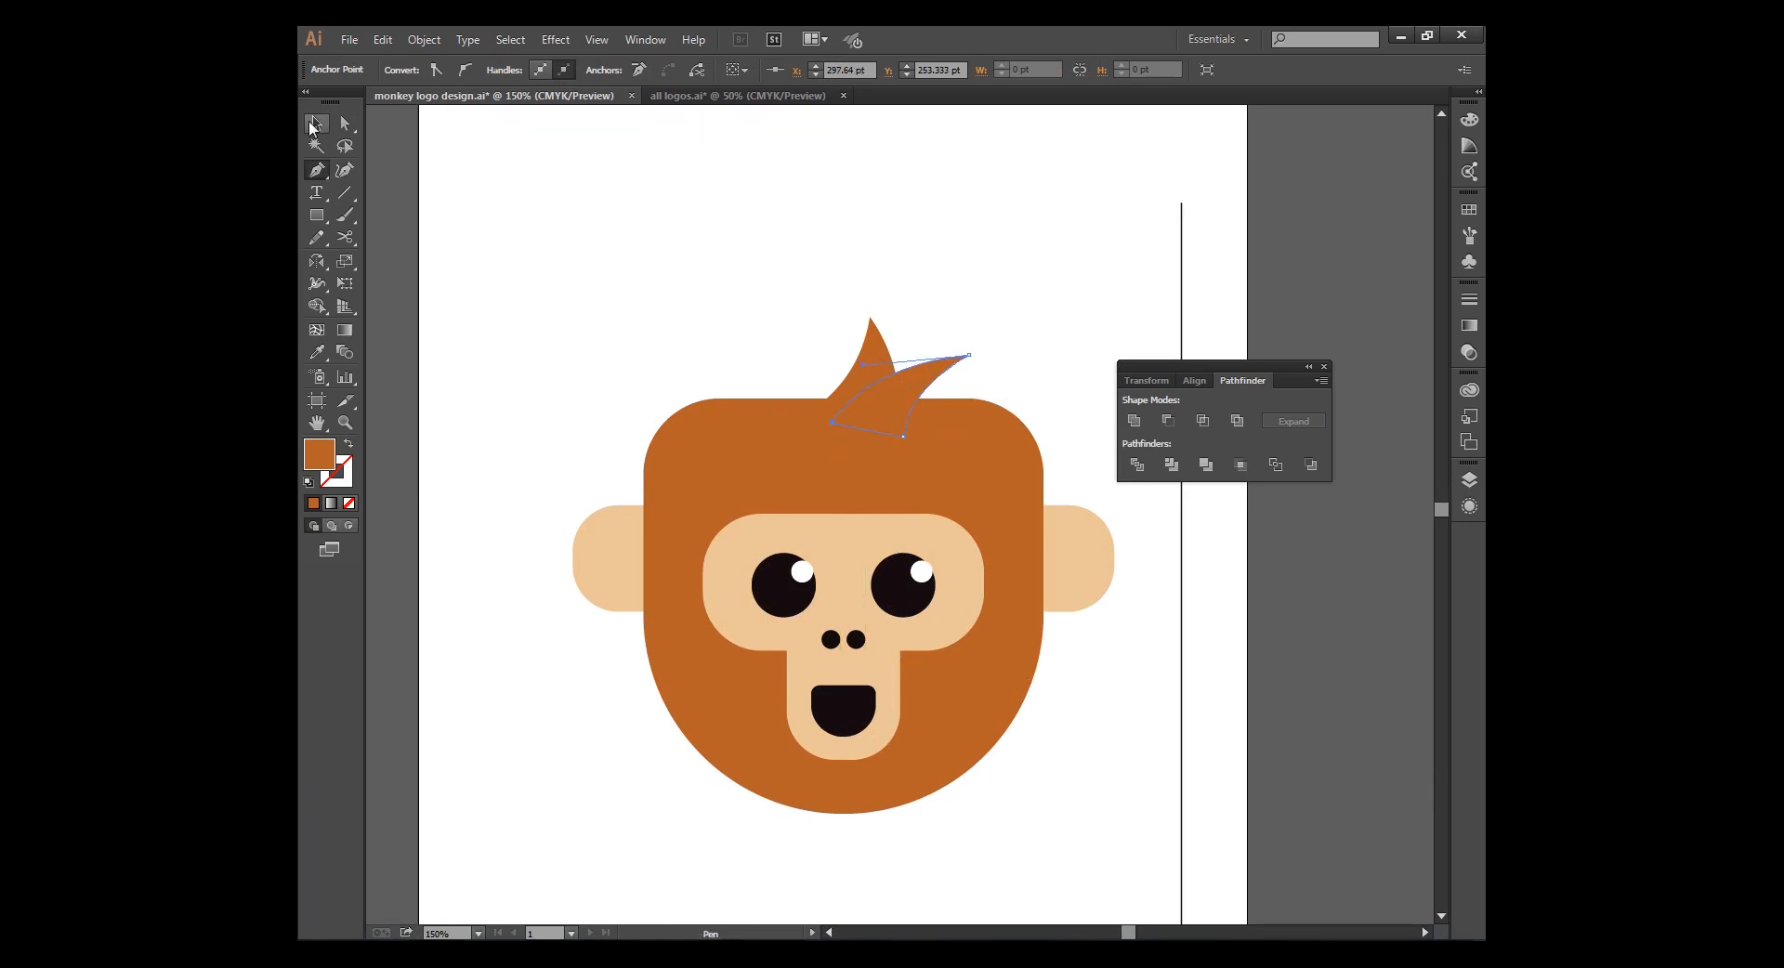
key(v)
click(570, 280)
Move the second tuft slightly down and raise its tip handle to make its upper edge curve more
drag(925, 372, 925, 394)
click(682, 264)
key(a)
click(968, 376)
drag(864, 380, 864, 367)
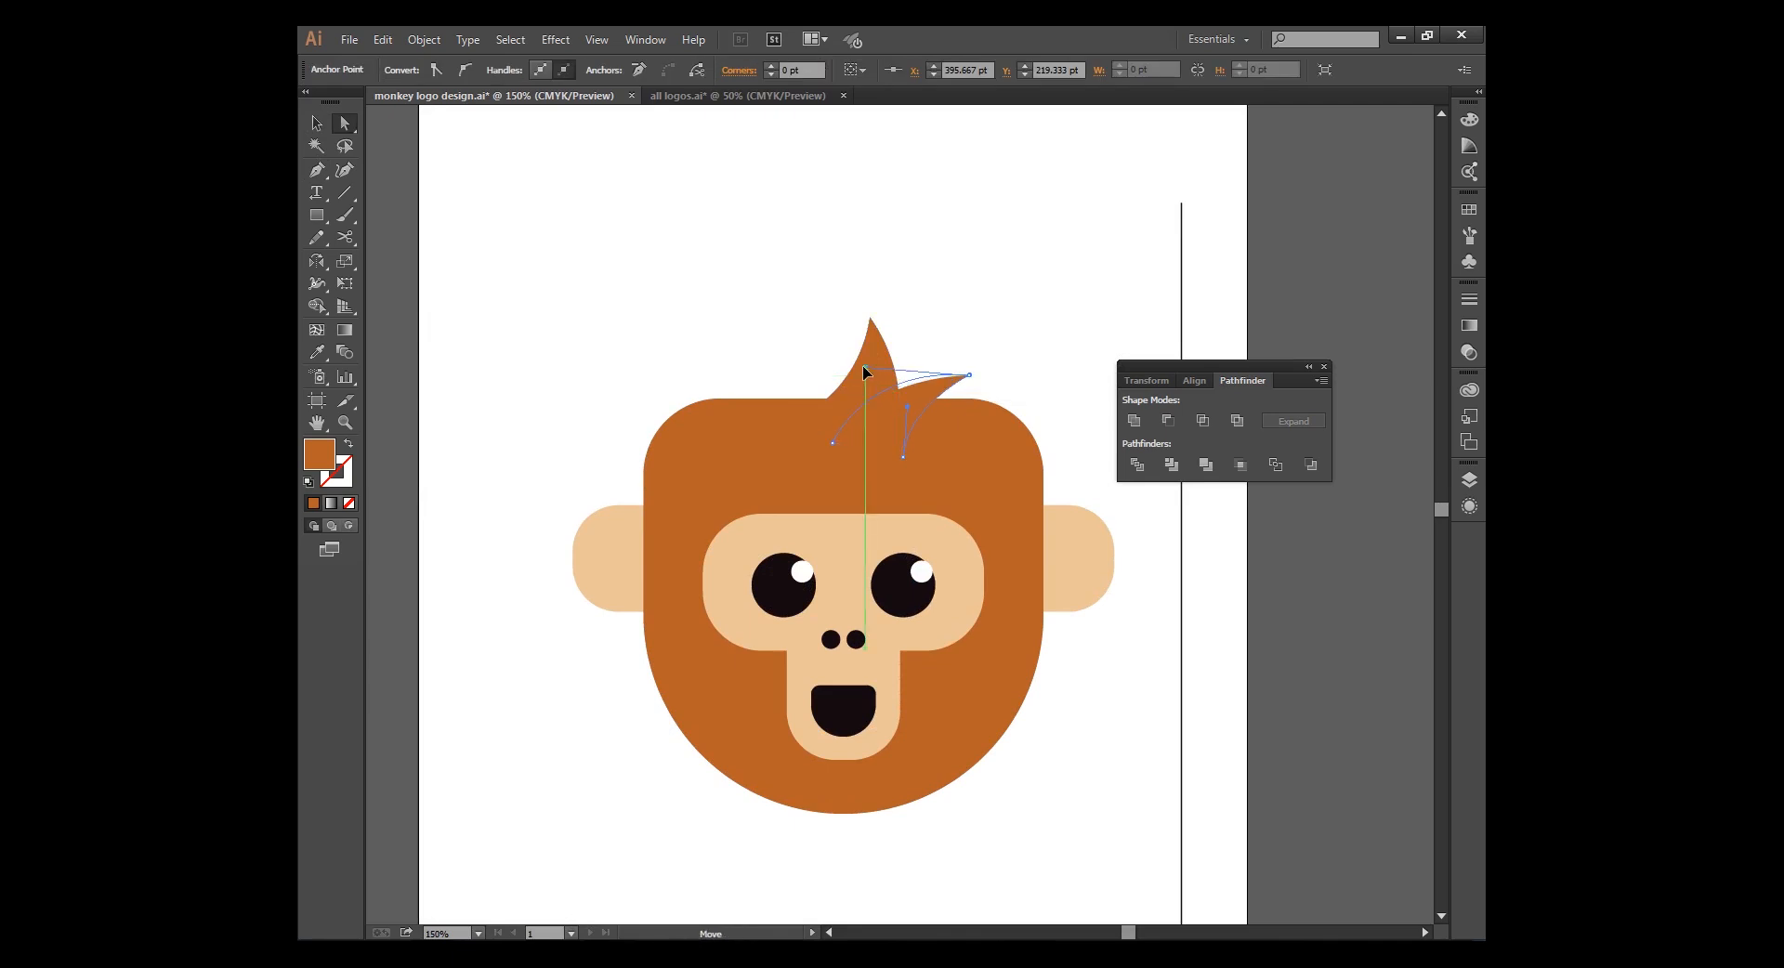
click(645, 323)
Shift both hair tufts left together so the taller one is centred over the head
key(v)
click(923, 394)
shift+click(871, 375)
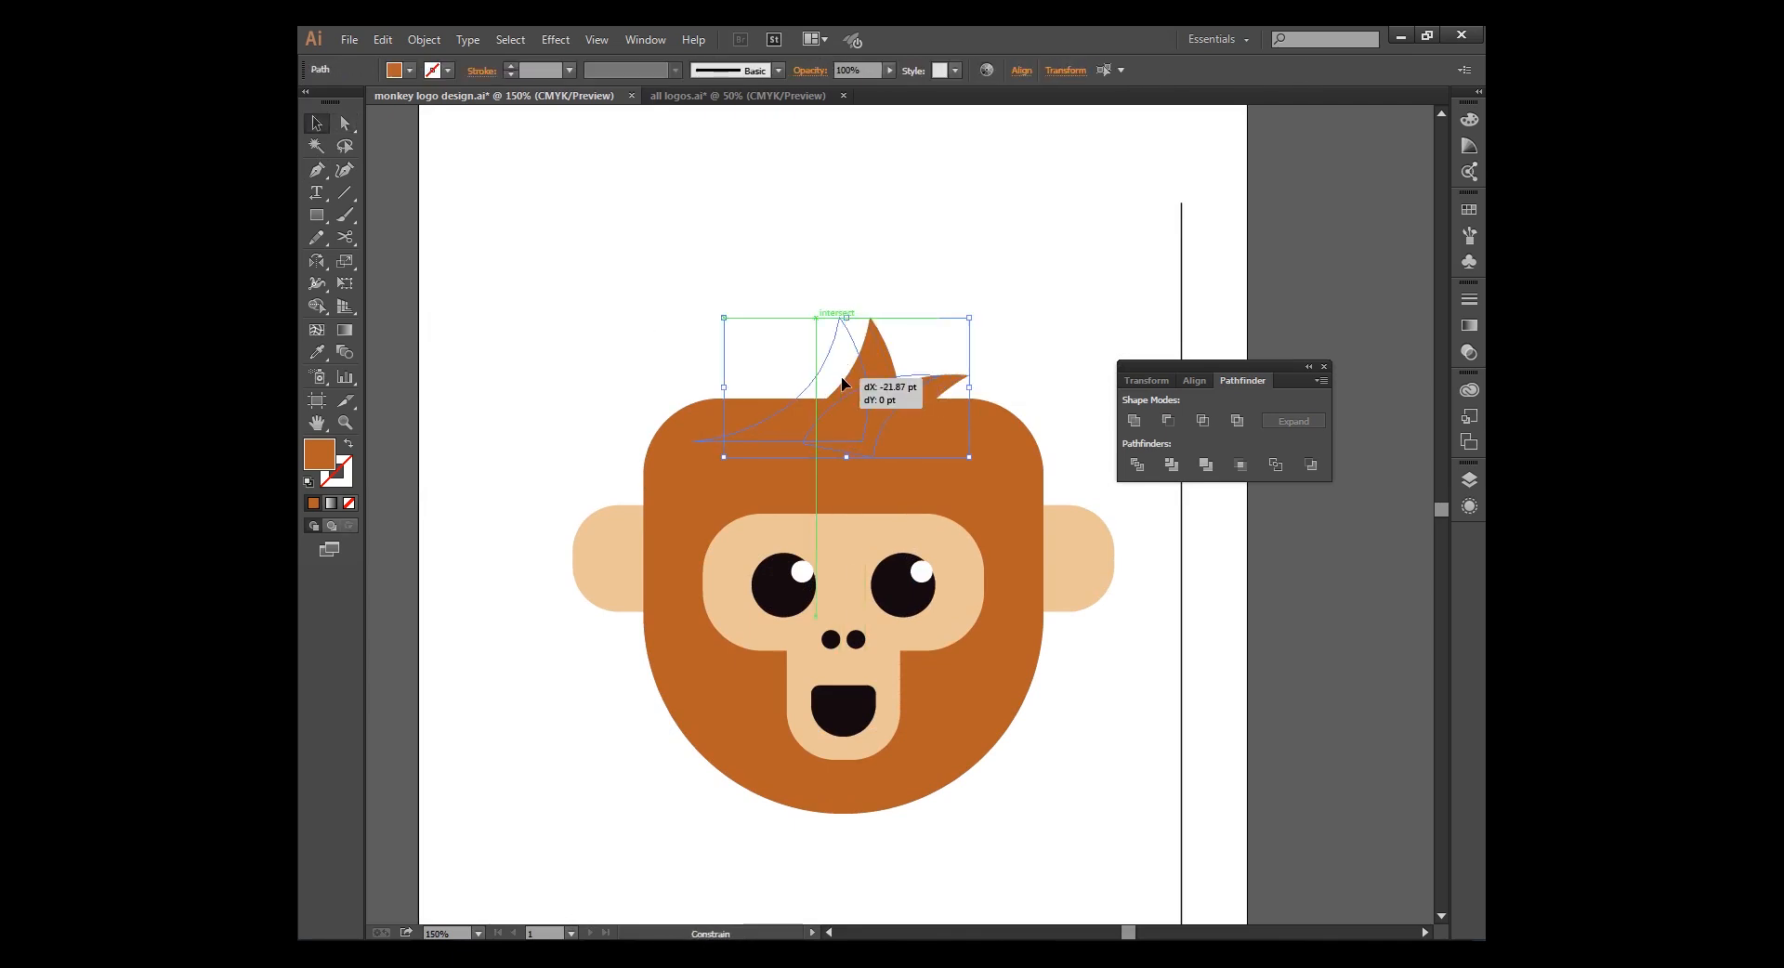
click(638, 302)
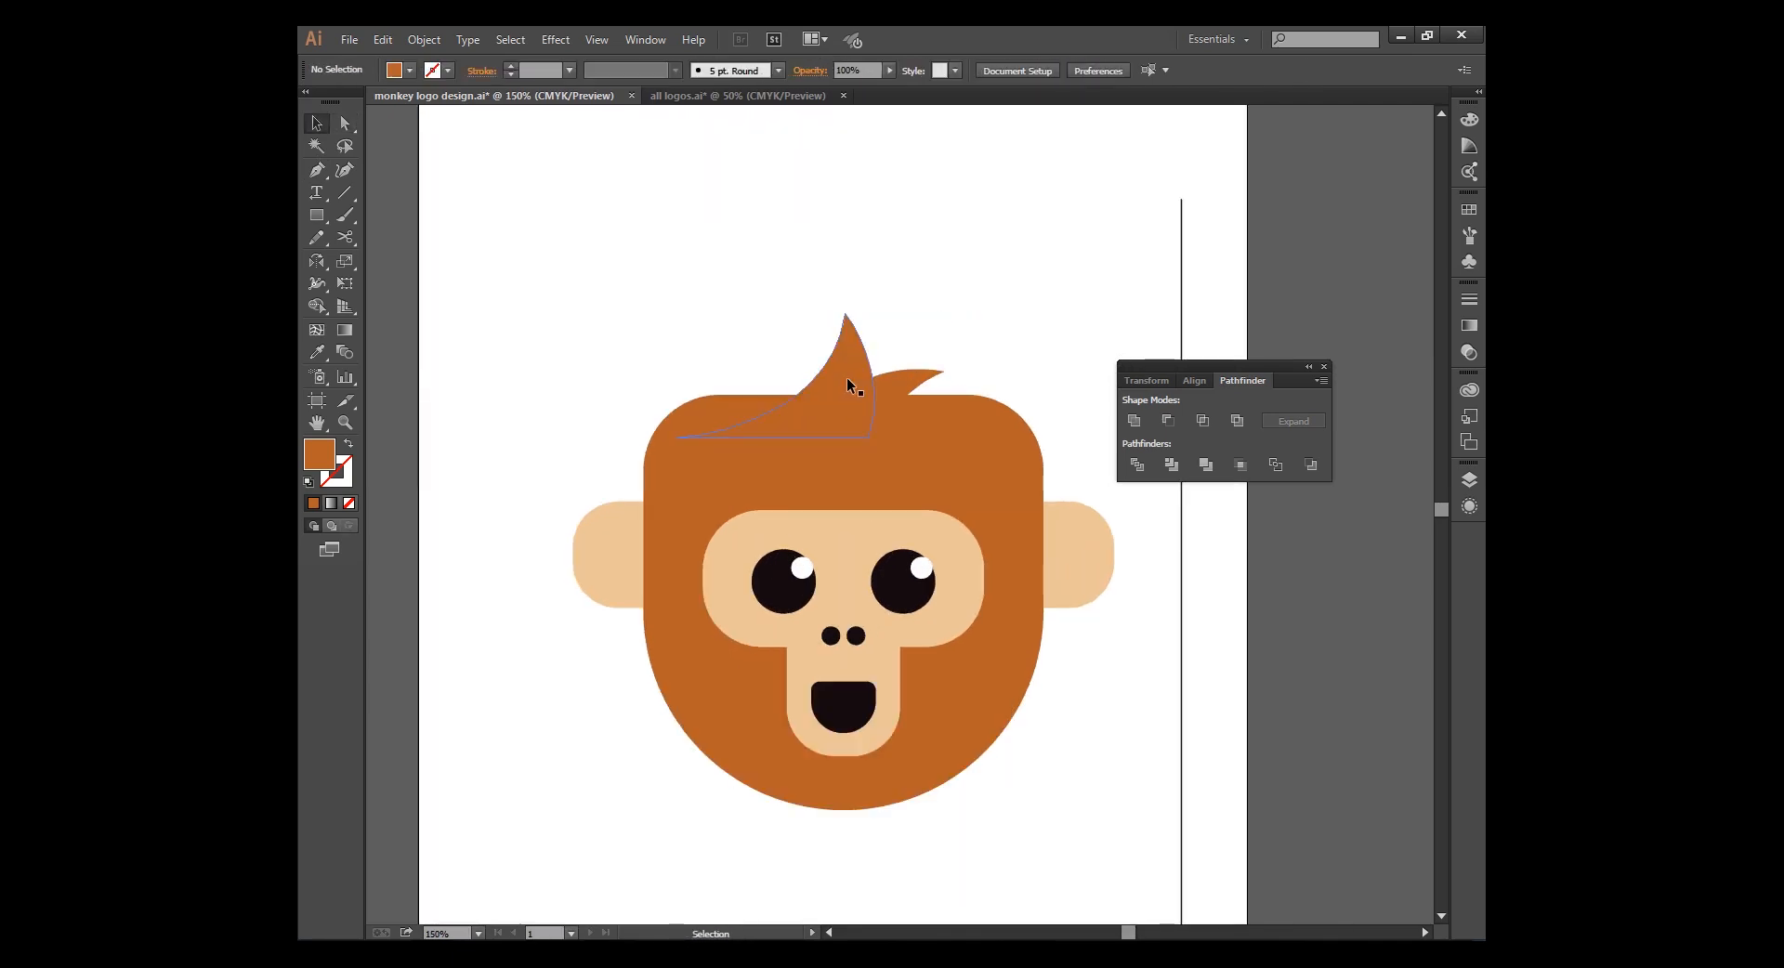
Unite both hair tufts with the brown head into a single shape
click(846, 378)
shift+click(897, 383)
shift+click(999, 450)
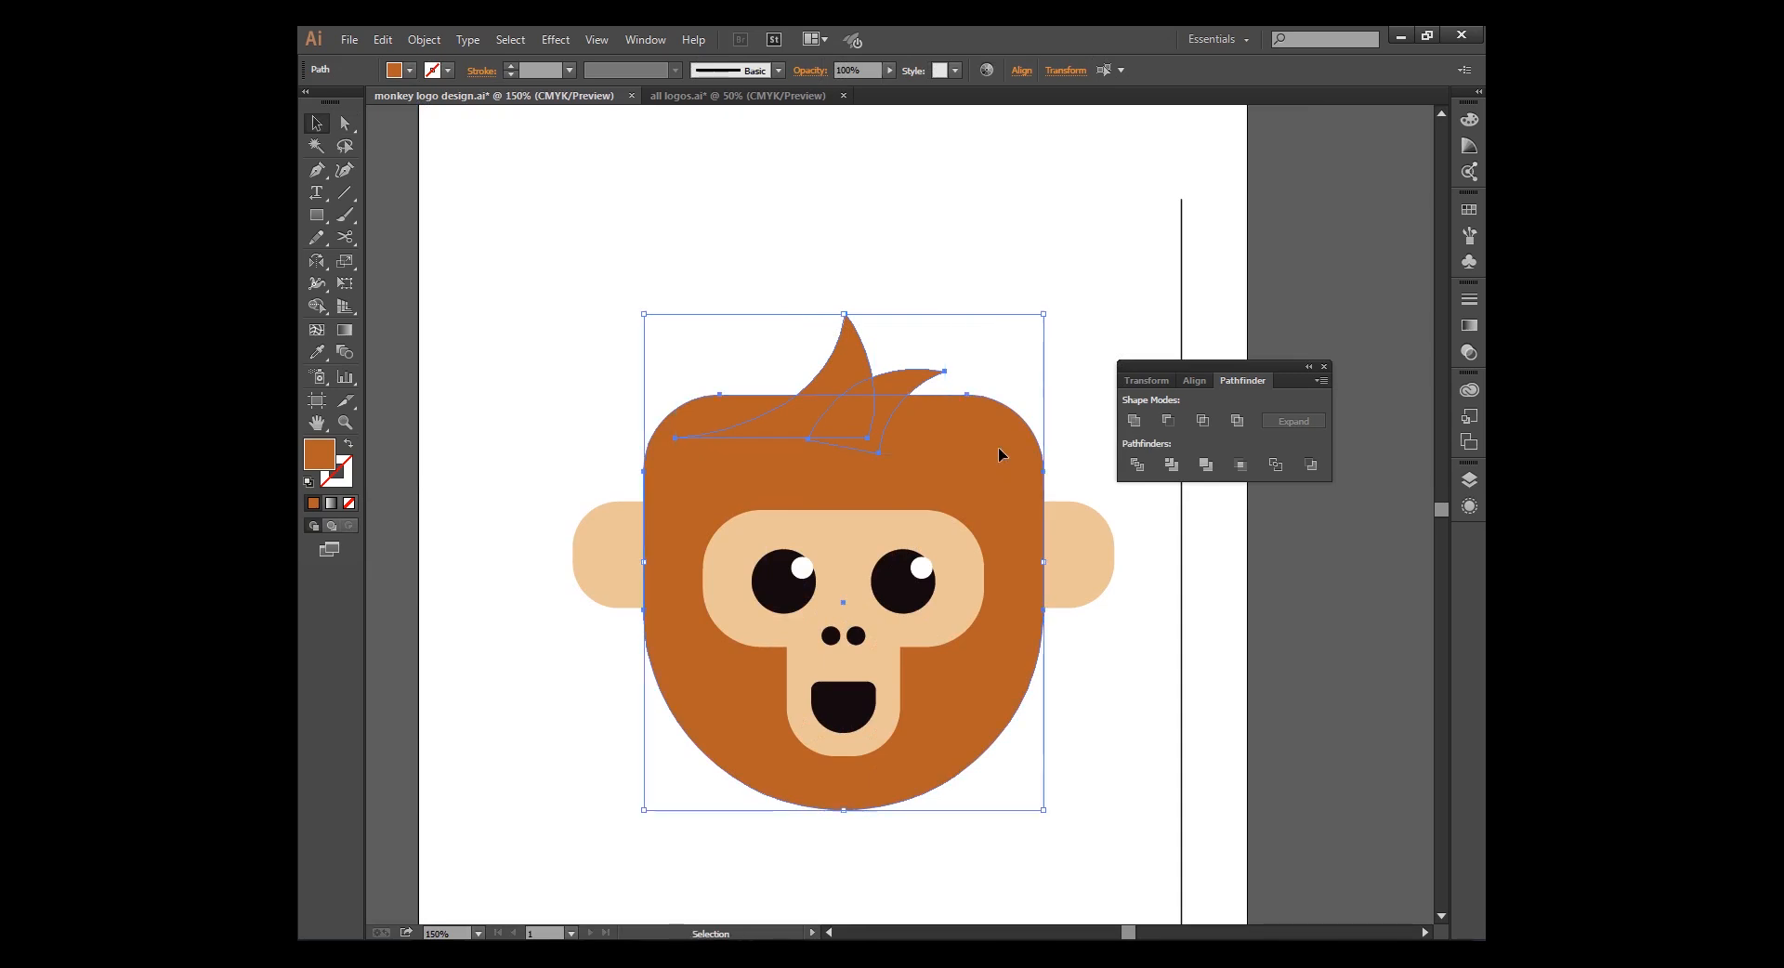
click(1135, 421)
Send the united brown head to the back, behind the facial features
right_click(957, 481)
mouse_move(1031, 754)
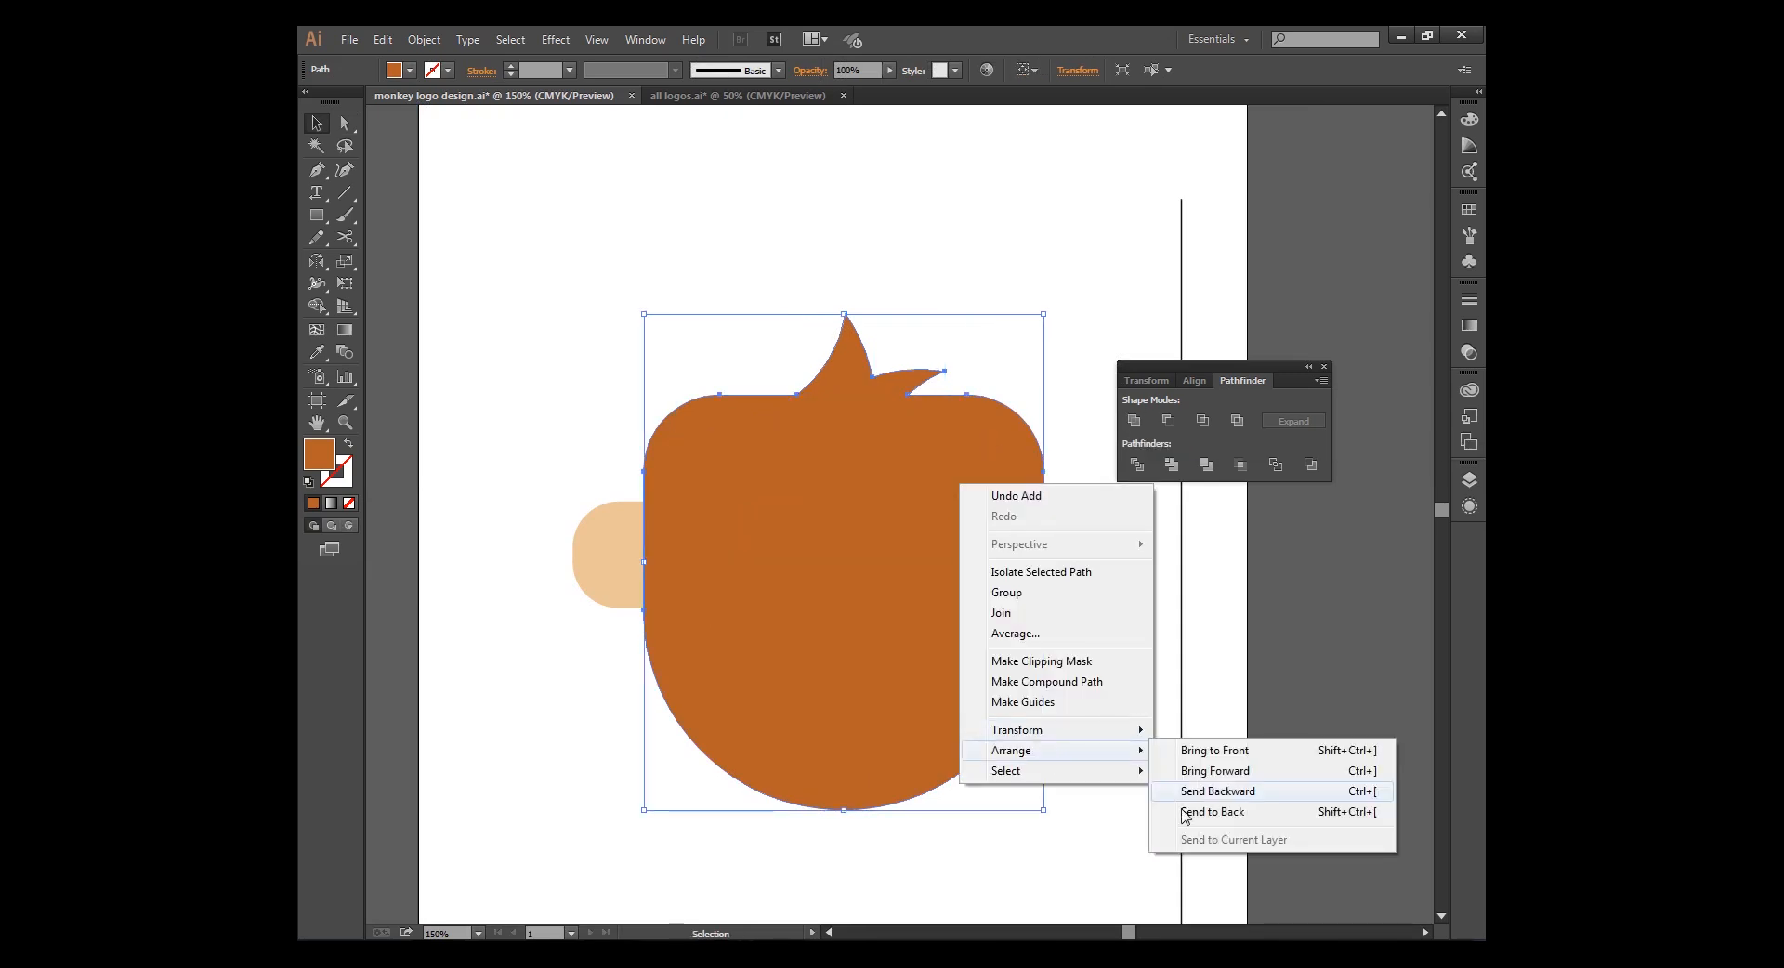
click(1186, 813)
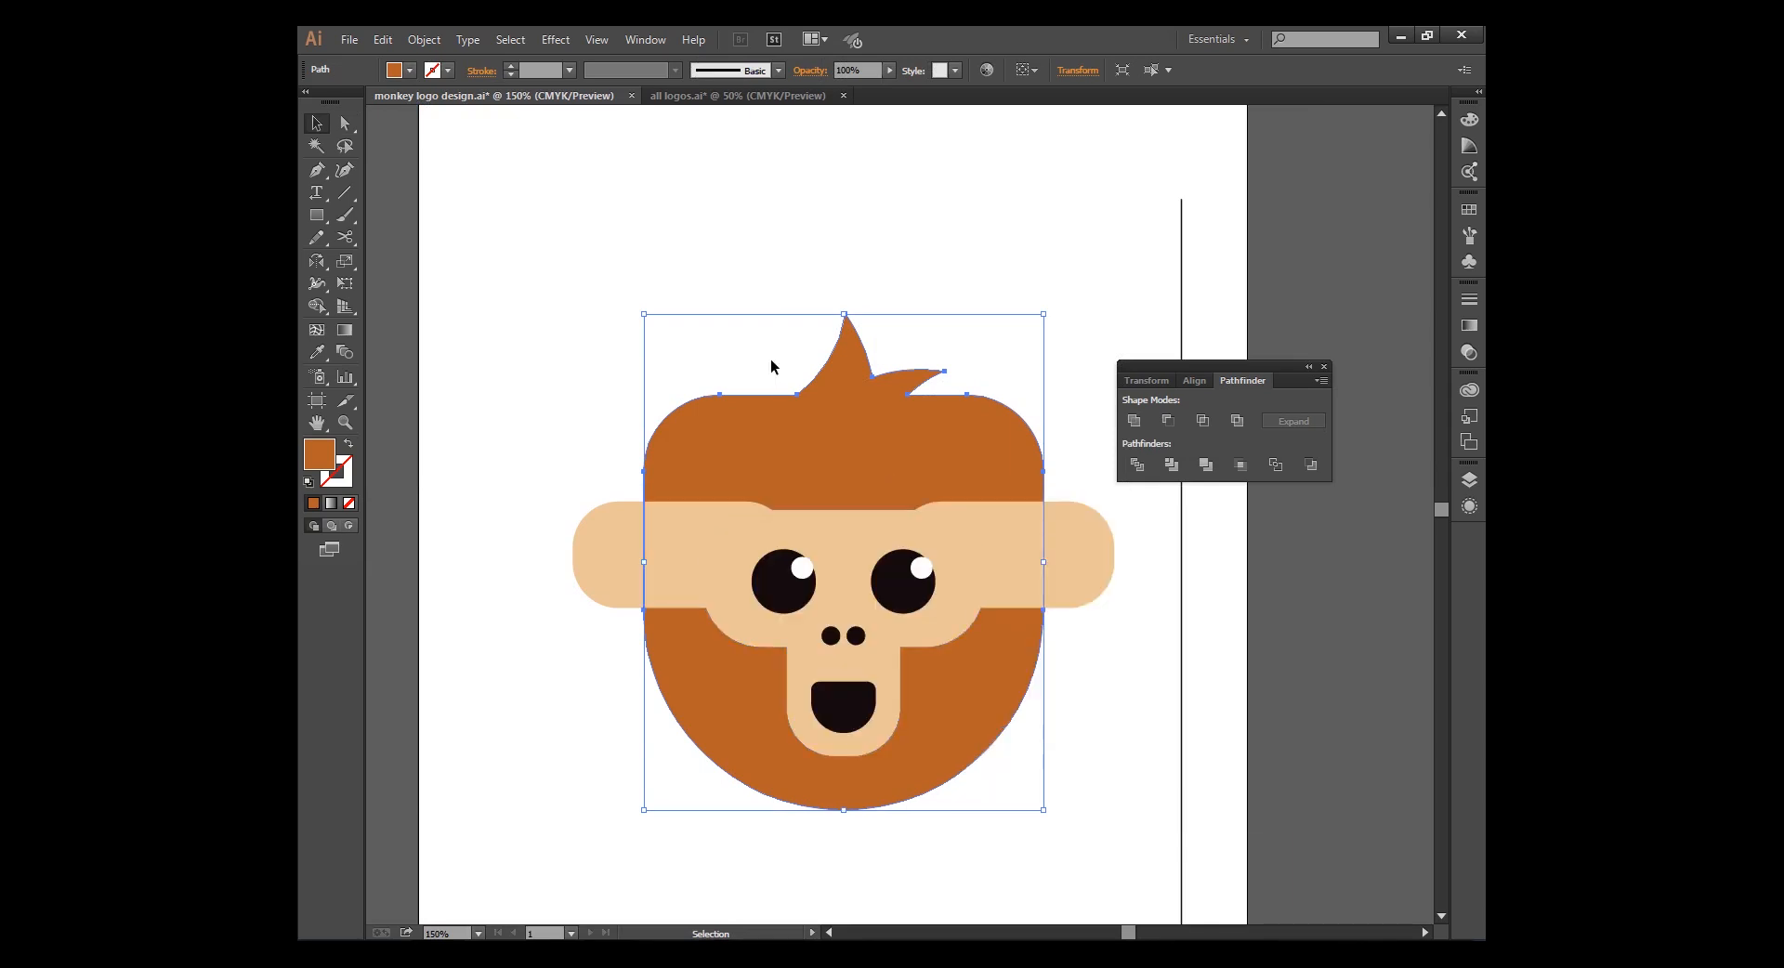
click(771, 366)
Send both tan ears to the back, behind the brown head
click(691, 535)
shift+click(938, 537)
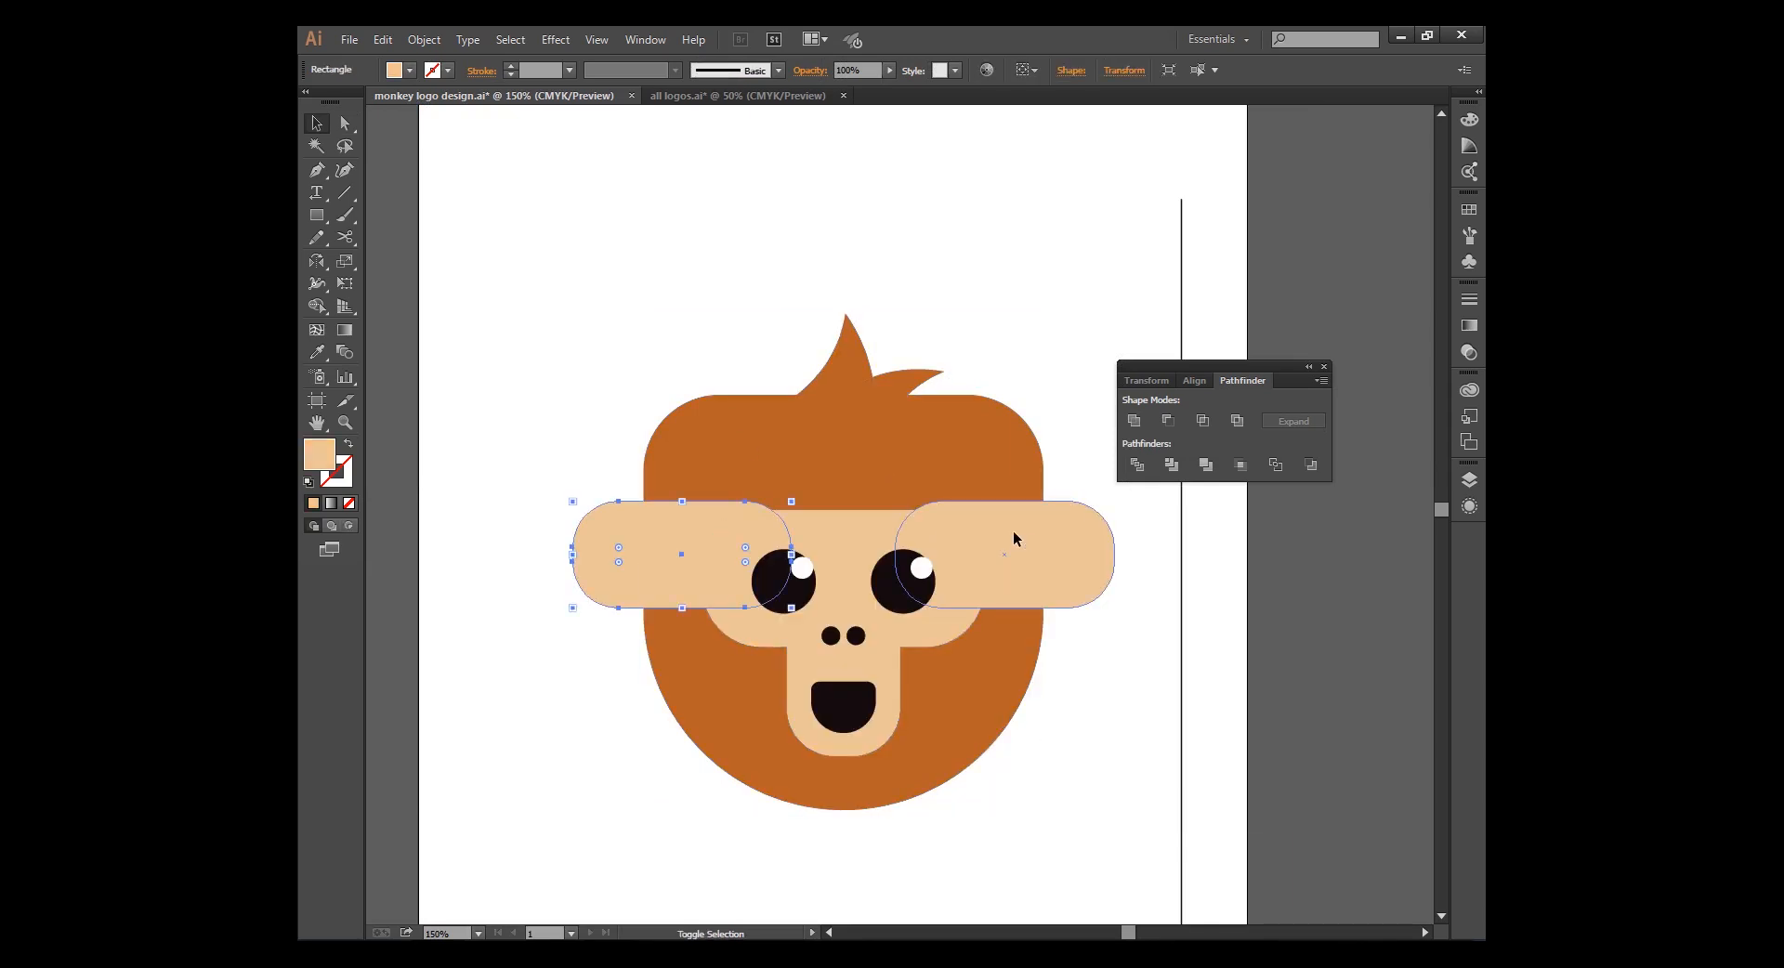
right_click(1013, 532)
mouse_move(1077, 779)
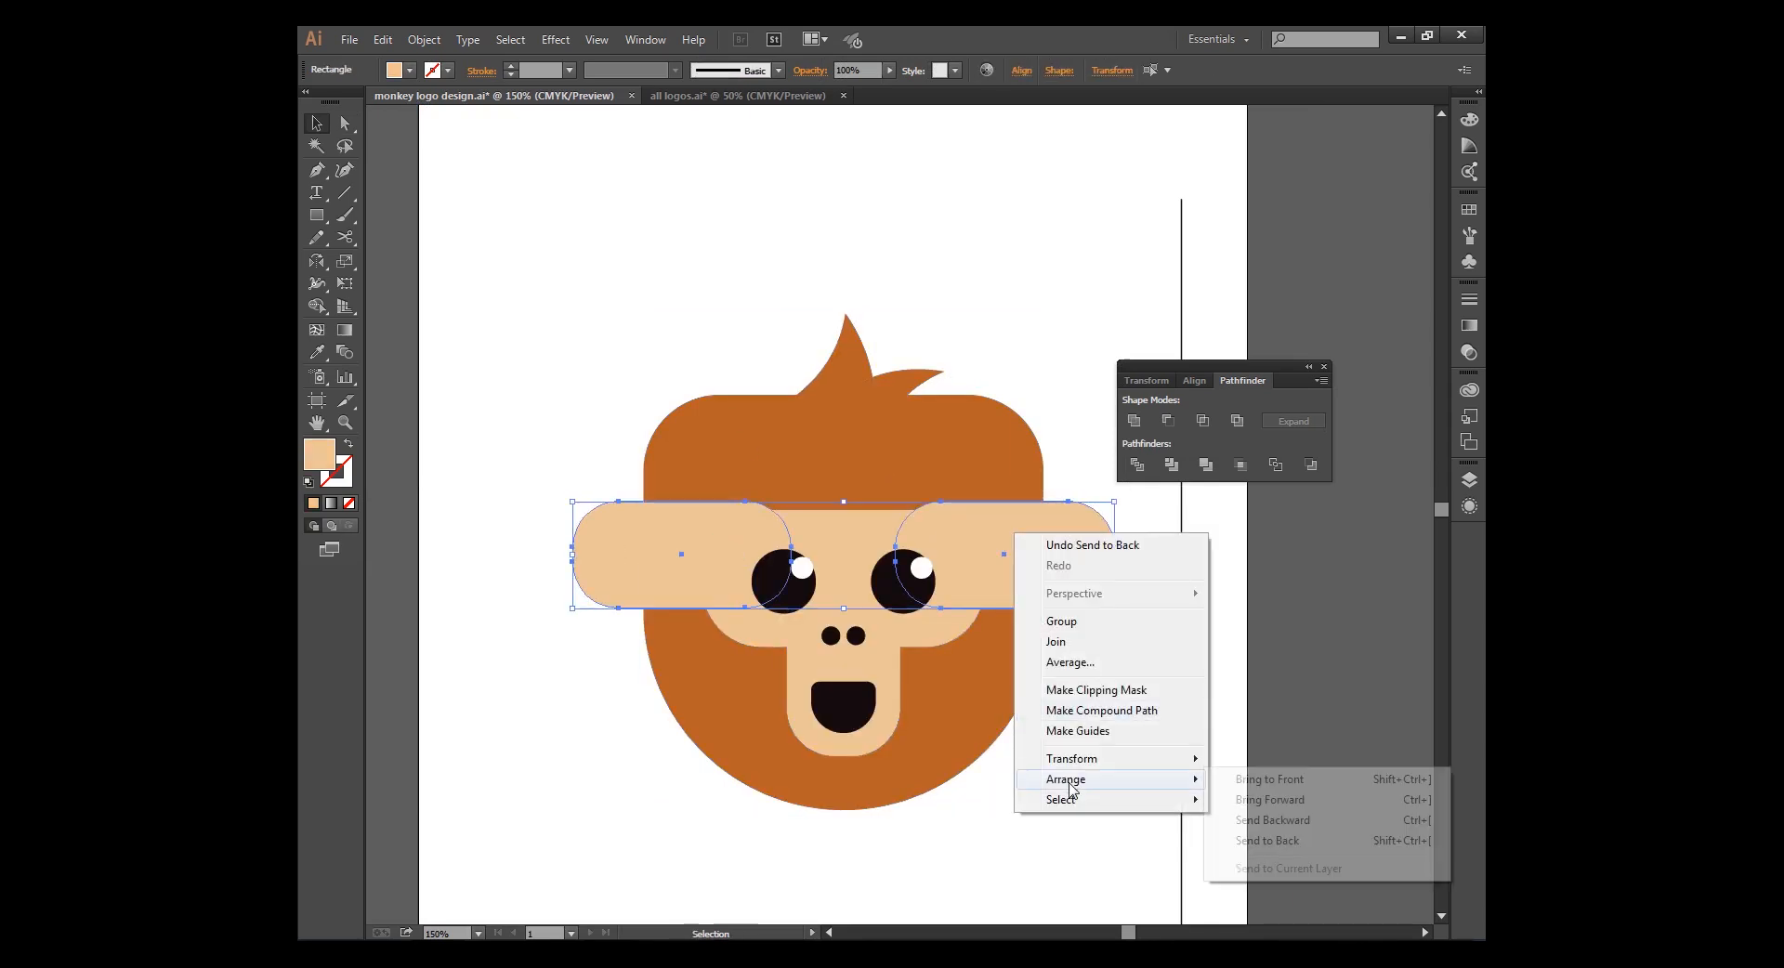
click(1236, 840)
click(1147, 805)
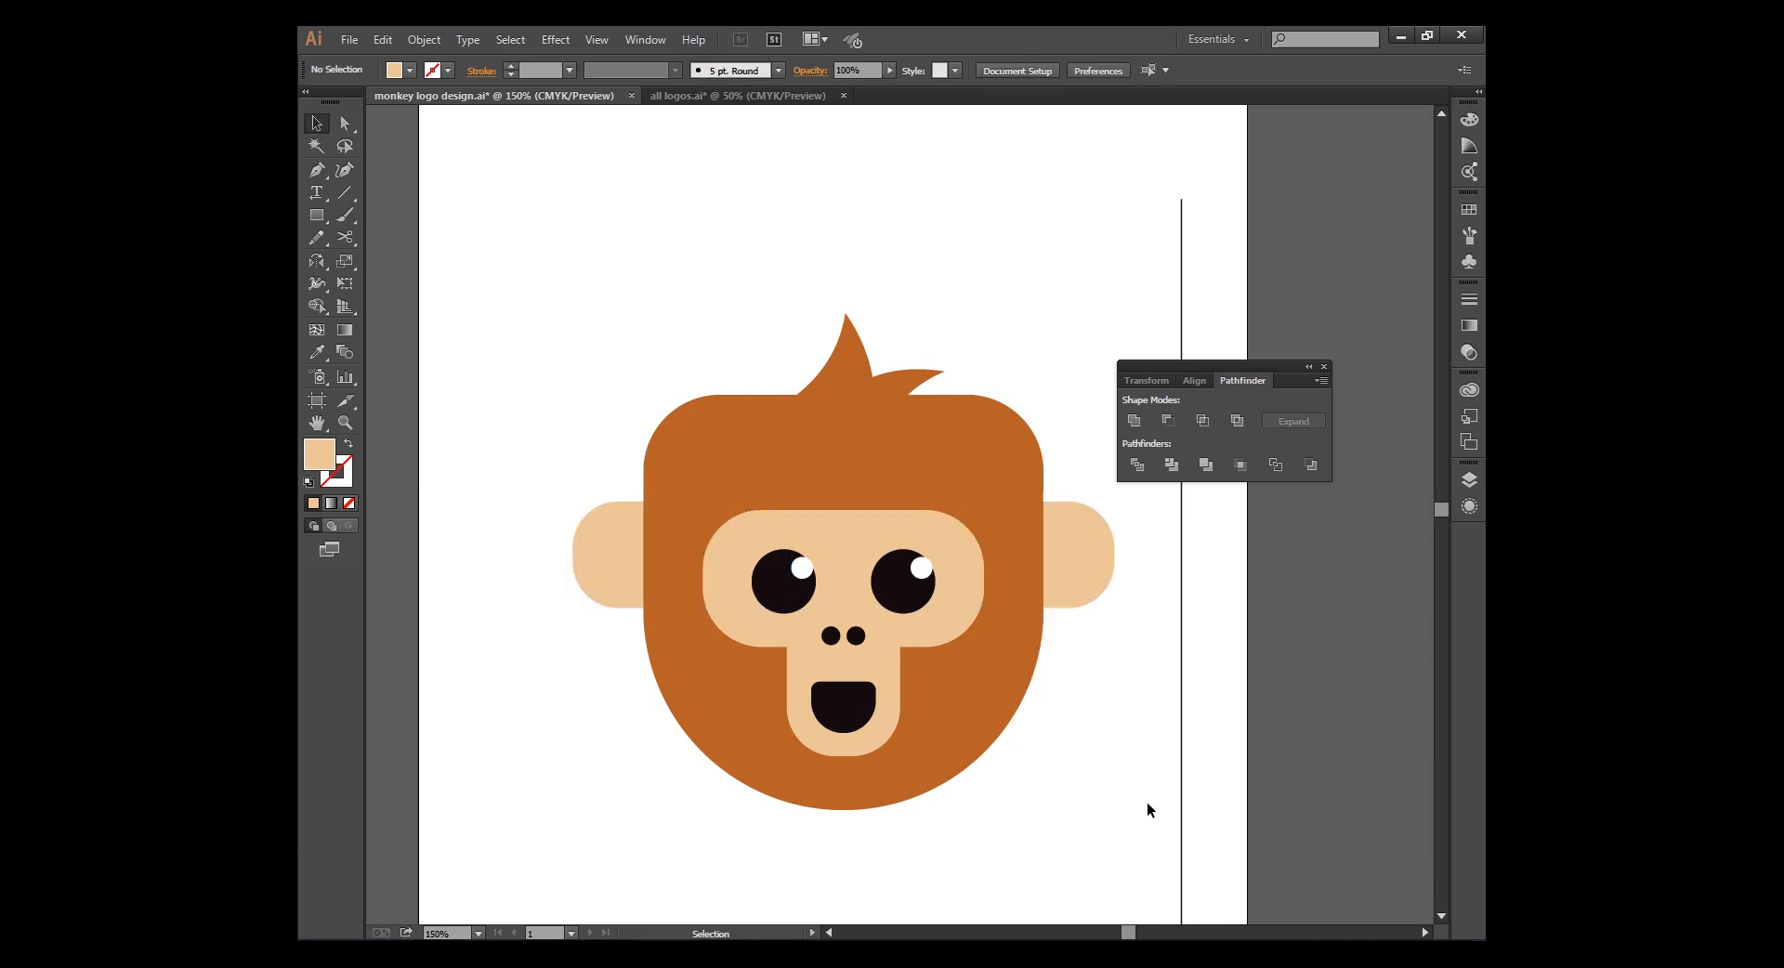
Round the corner where the taller tuft's left side meets the head with a radius of about 69 pt
click(344, 122)
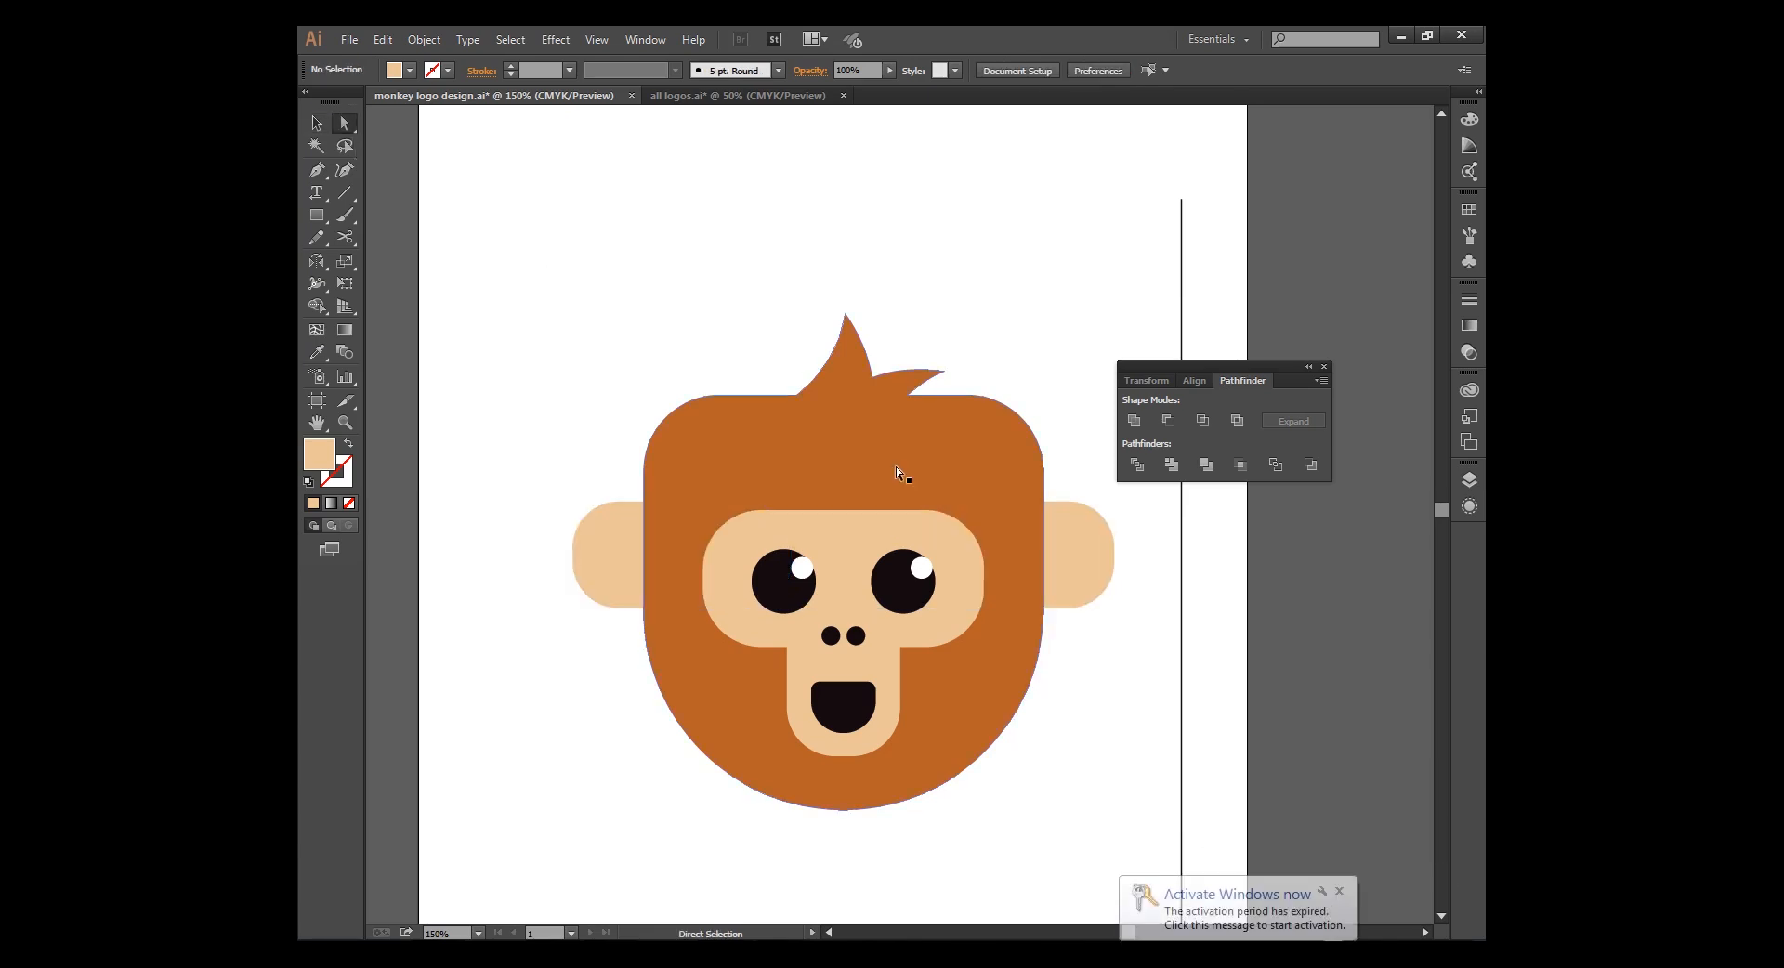
click(796, 394)
drag(791, 378, 776, 233)
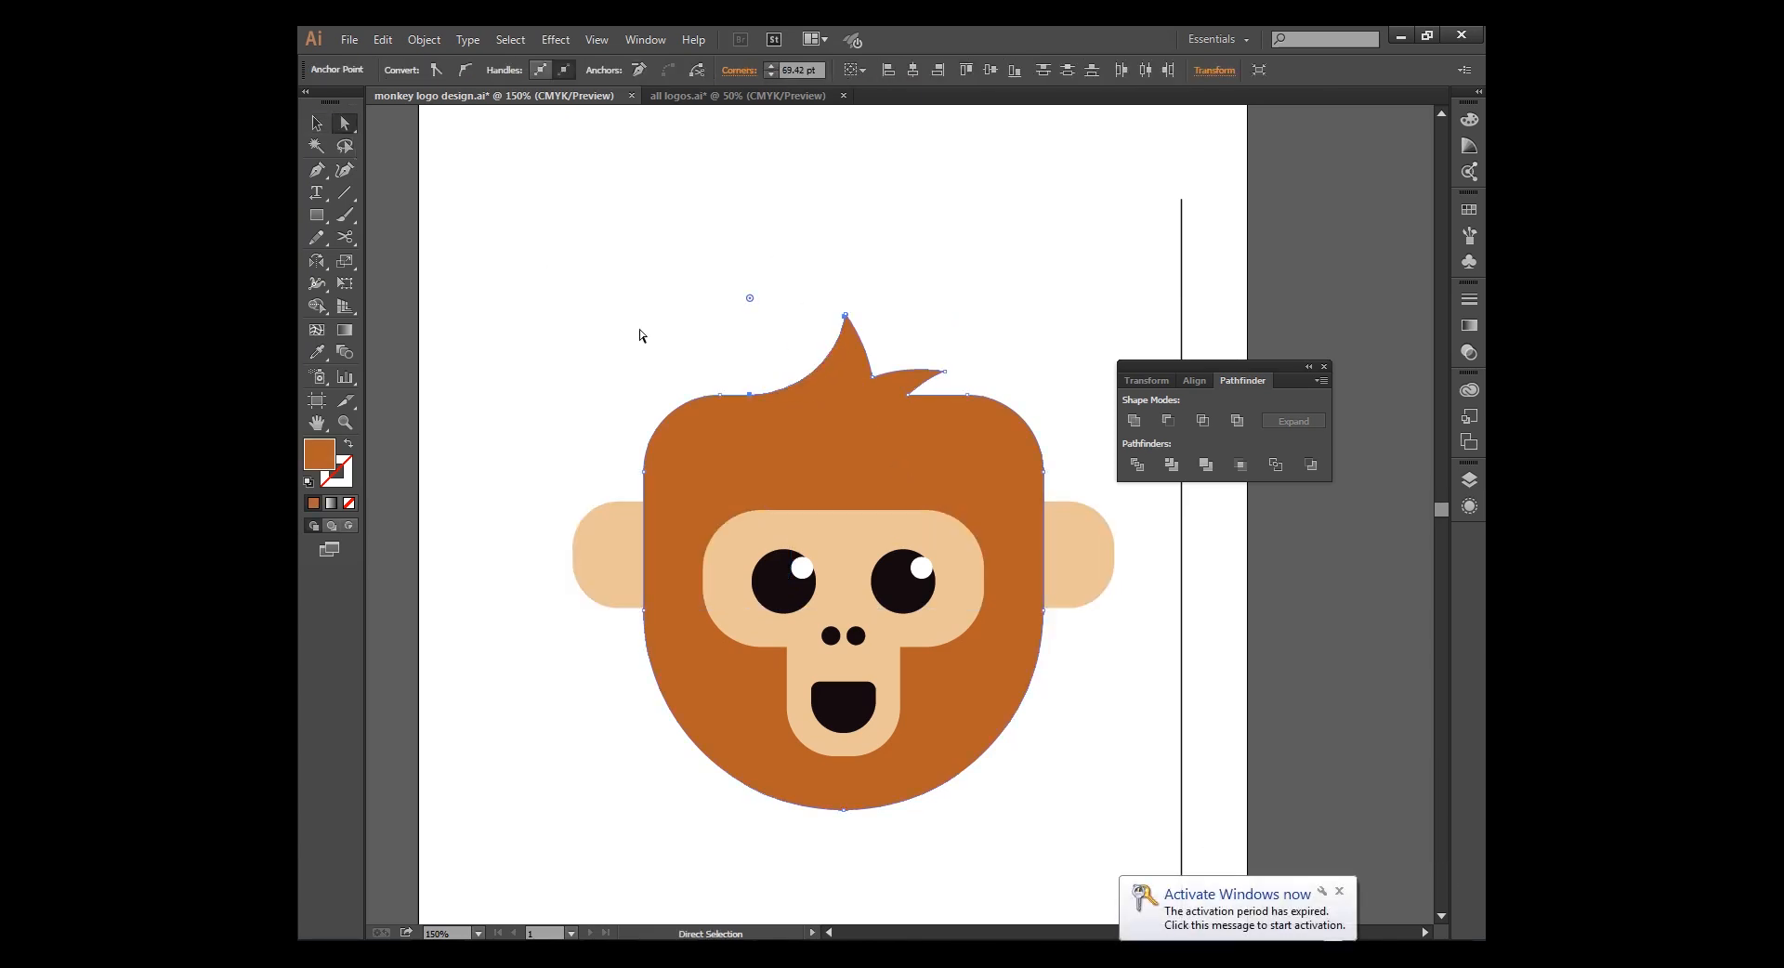
click(639, 332)
Select the complete monkey head artwork, group it and deselect it
key(ctrl+1)
drag(662, 357, 1051, 749)
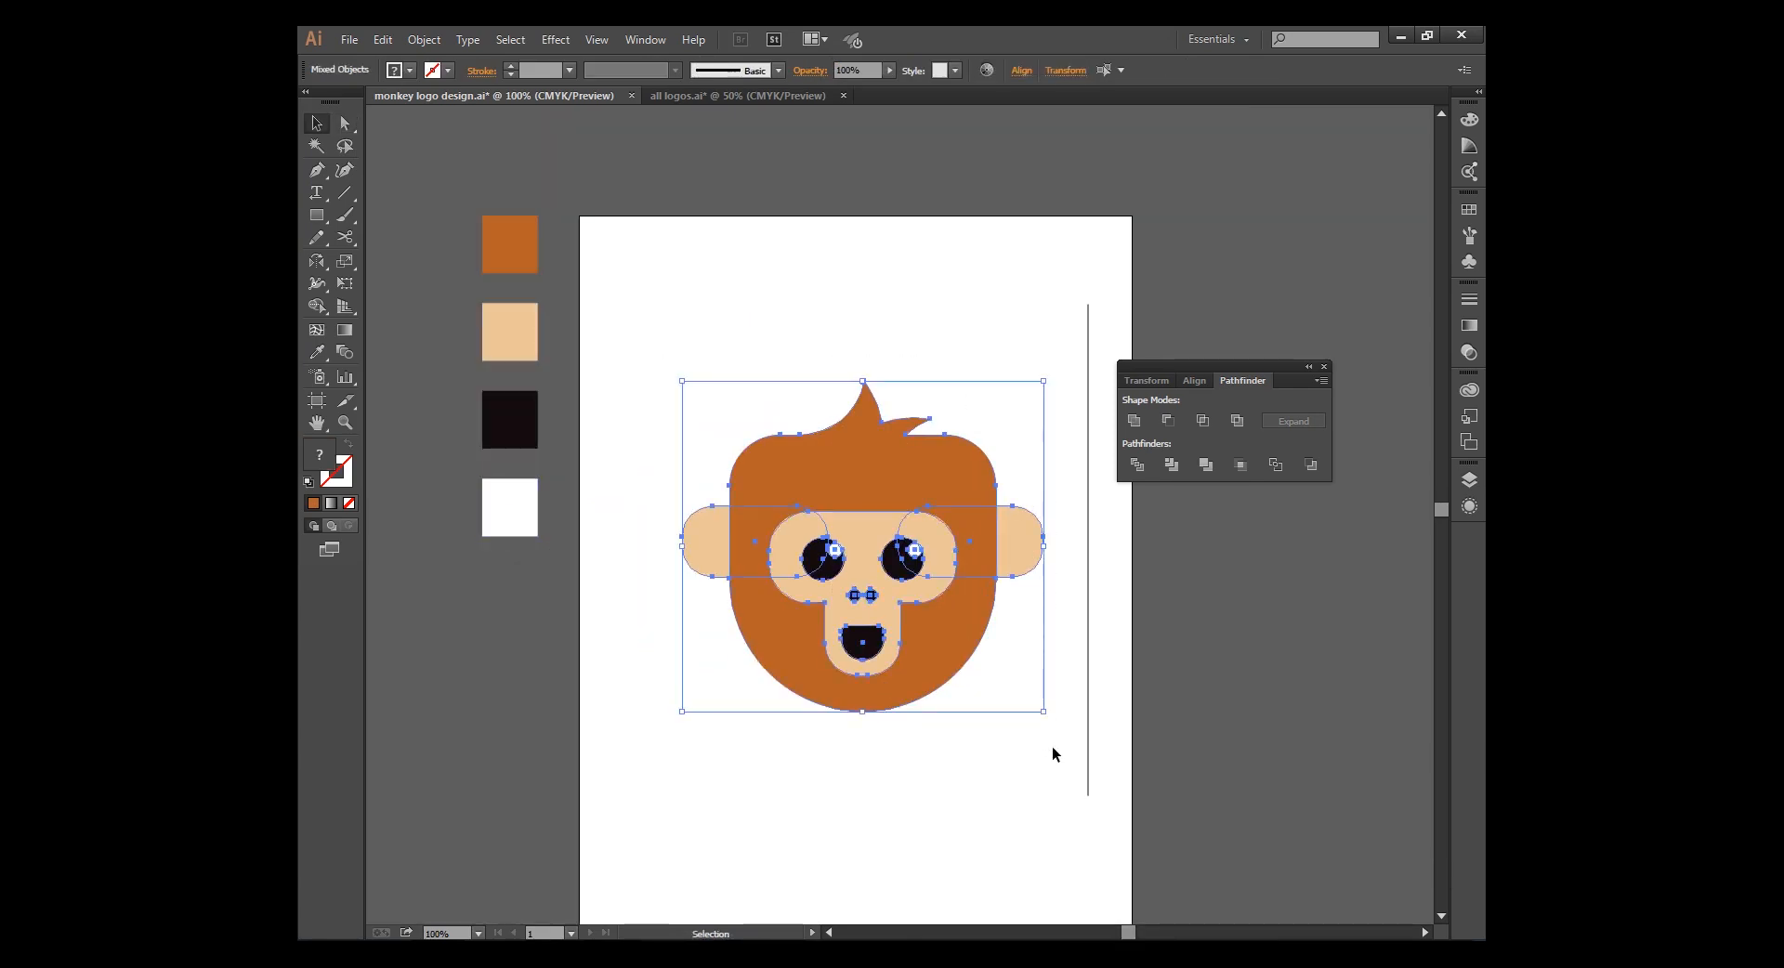
right_click(966, 458)
click(992, 547)
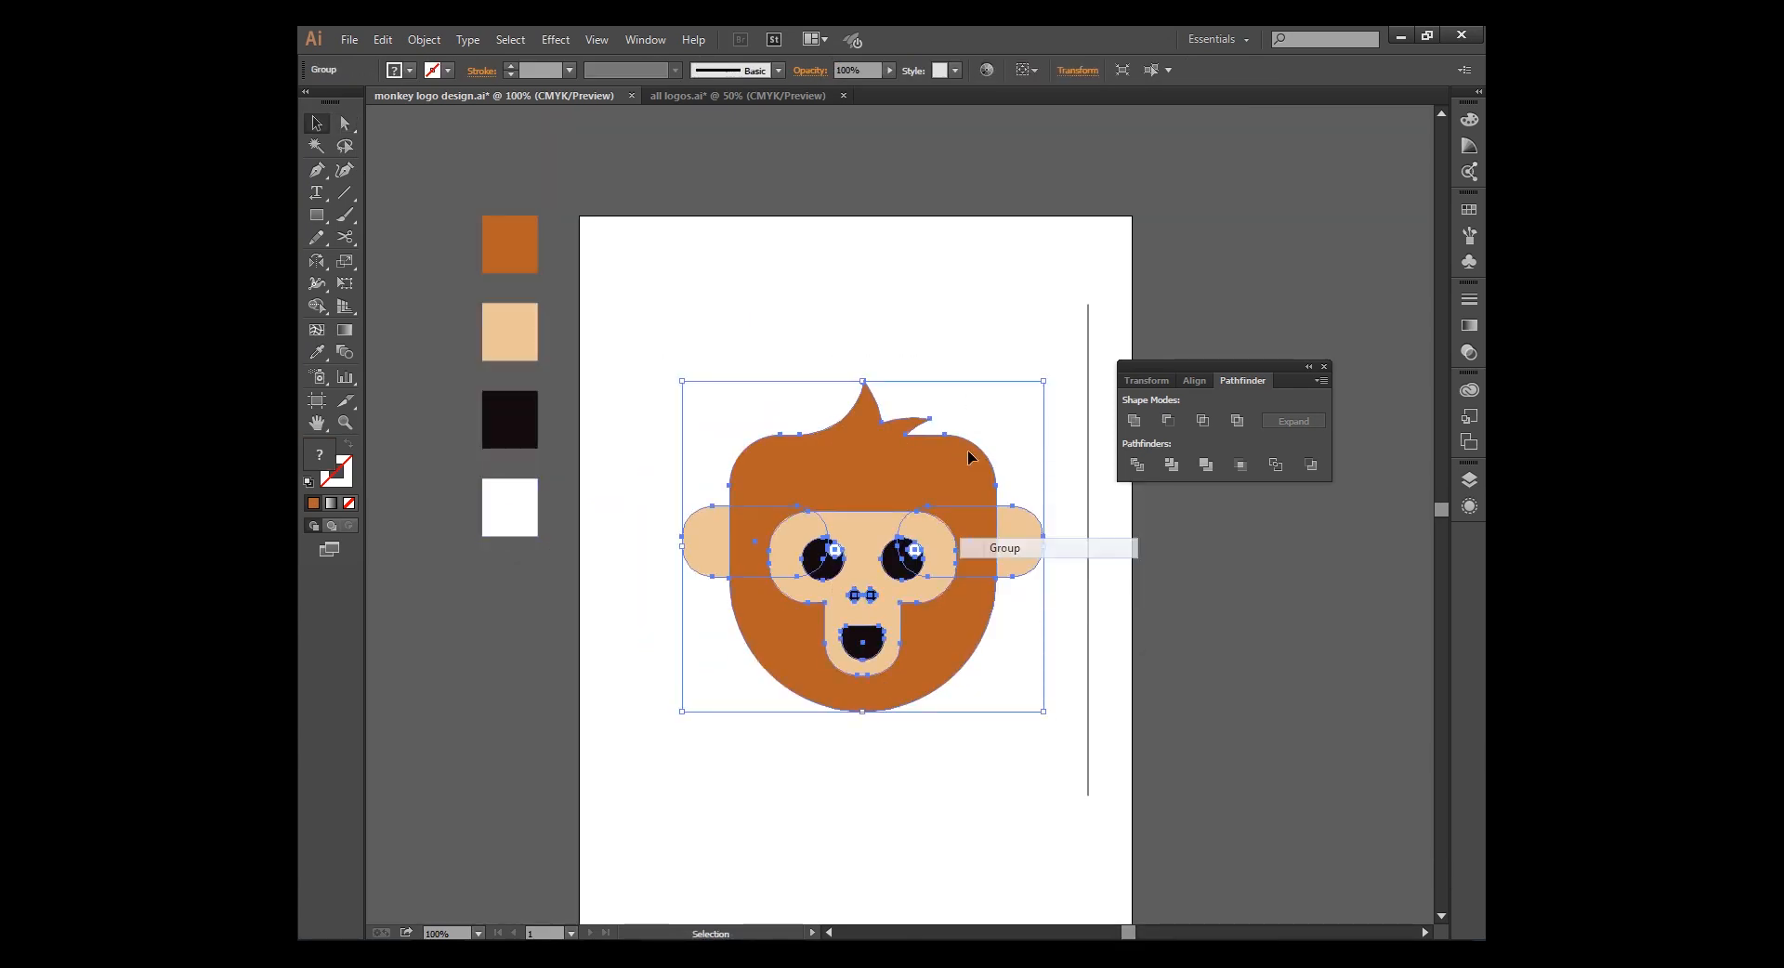
click(952, 298)
Delete the vertical helper line beside the monkey head
key(ctrl+minus)
click(1025, 552)
key(Delete)
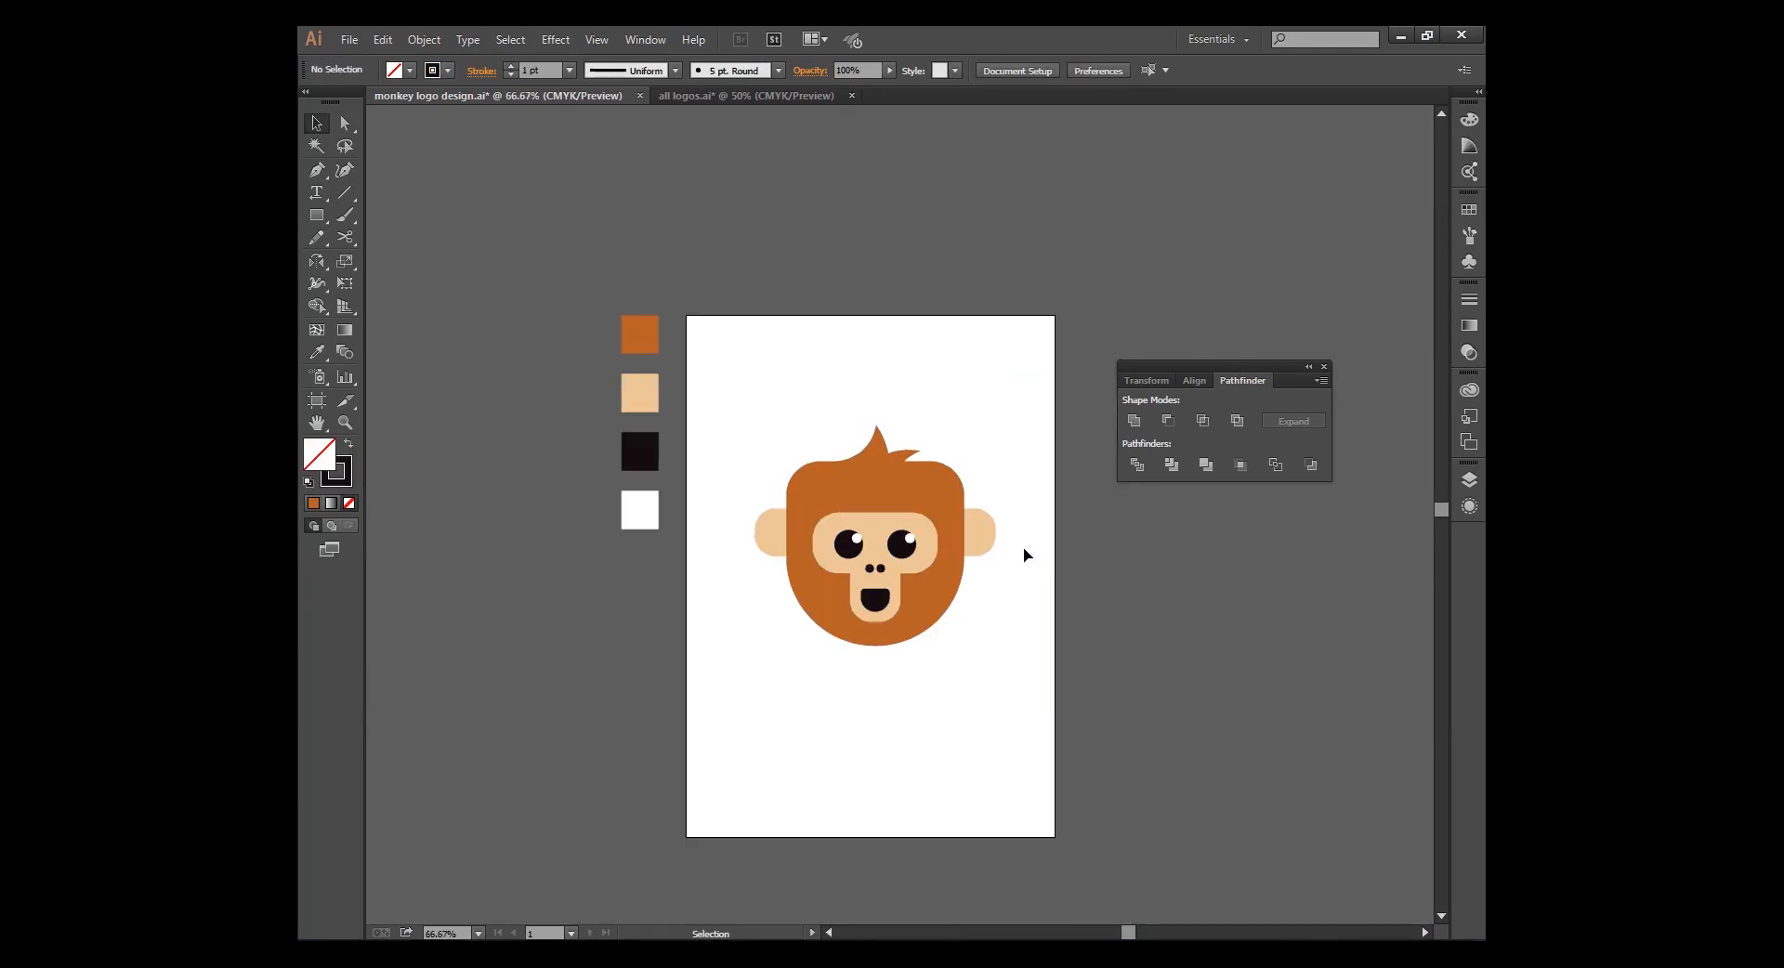
Group the head, hair, ears and facial features into one object
drag(743, 381, 1004, 755)
right_click(946, 531)
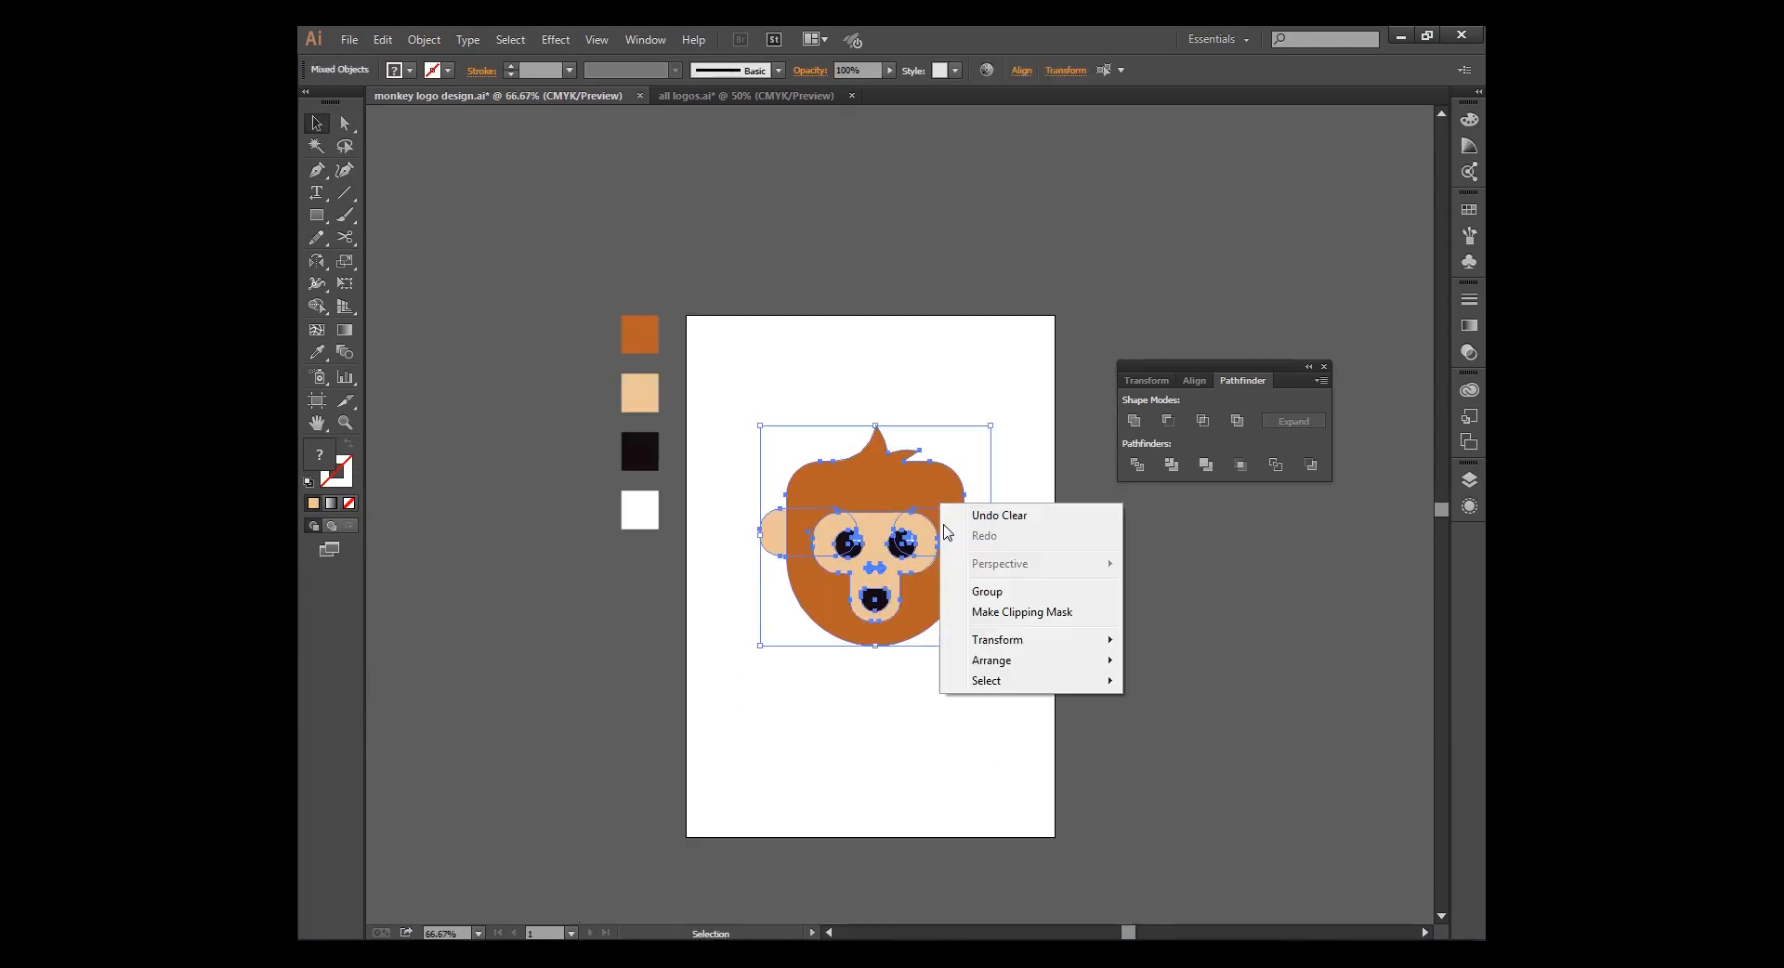
click(985, 592)
click(950, 718)
Scale the monkey head group down about its centre and move it to the upper part of the artboard
click(934, 596)
drag(990, 645, 964, 620)
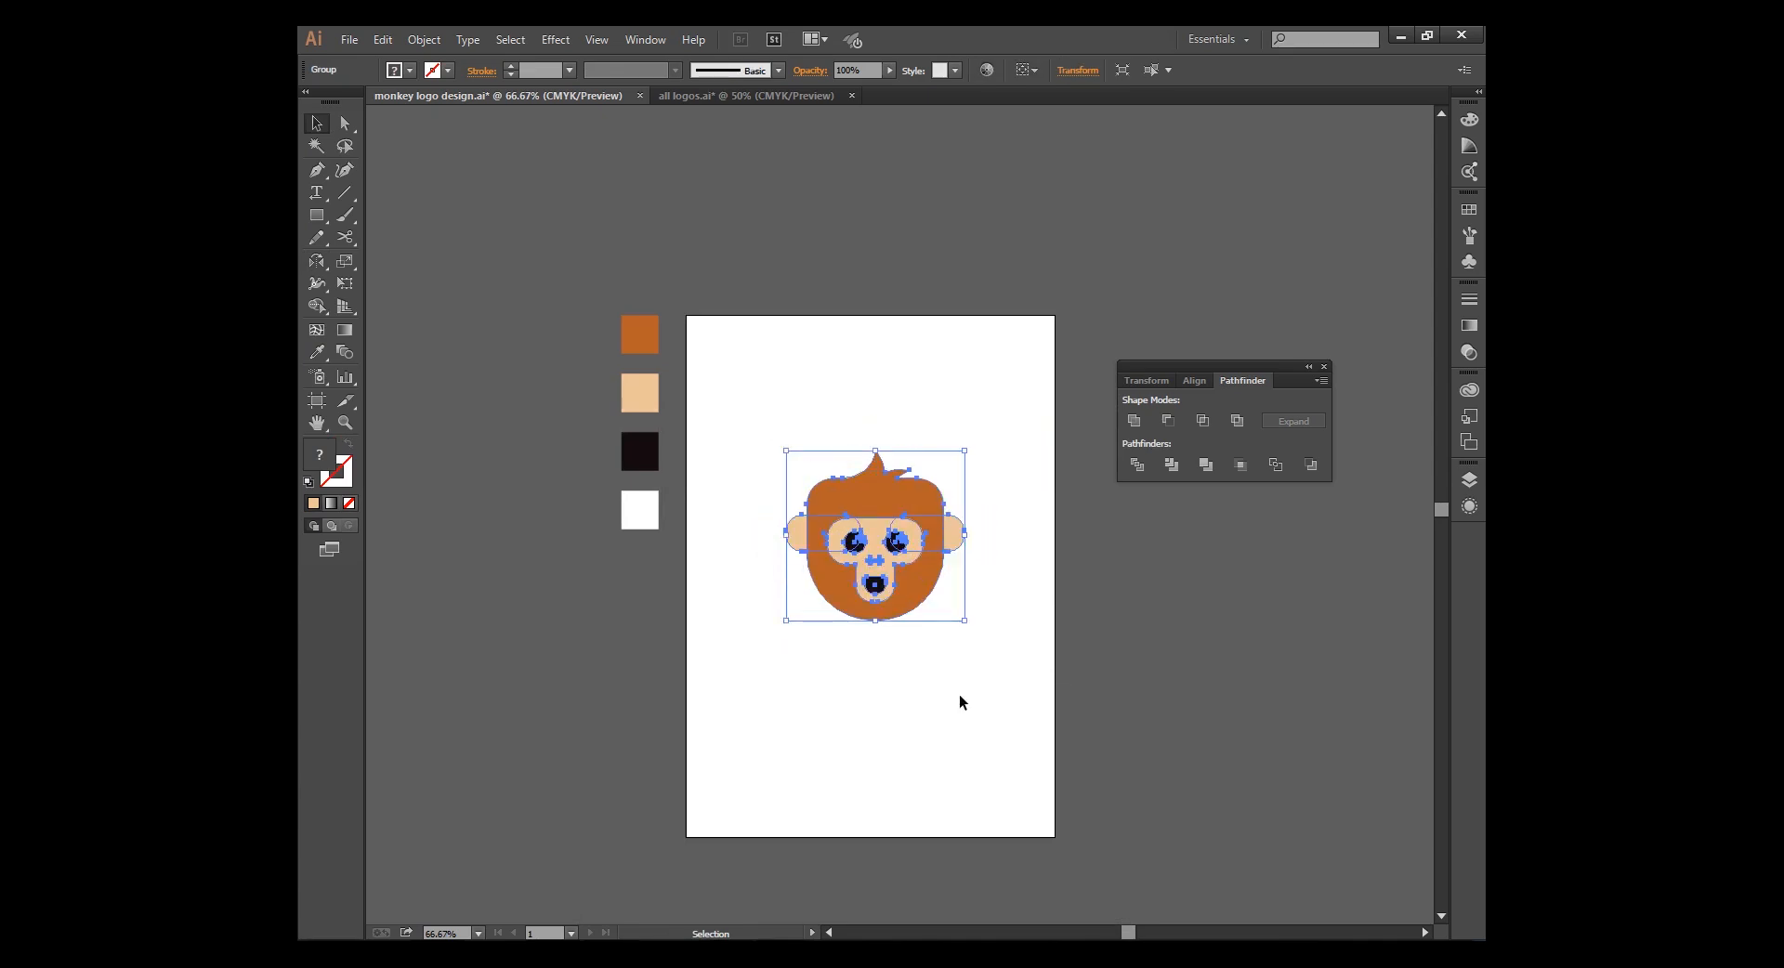
click(958, 694)
drag(921, 496, 924, 422)
click(900, 639)
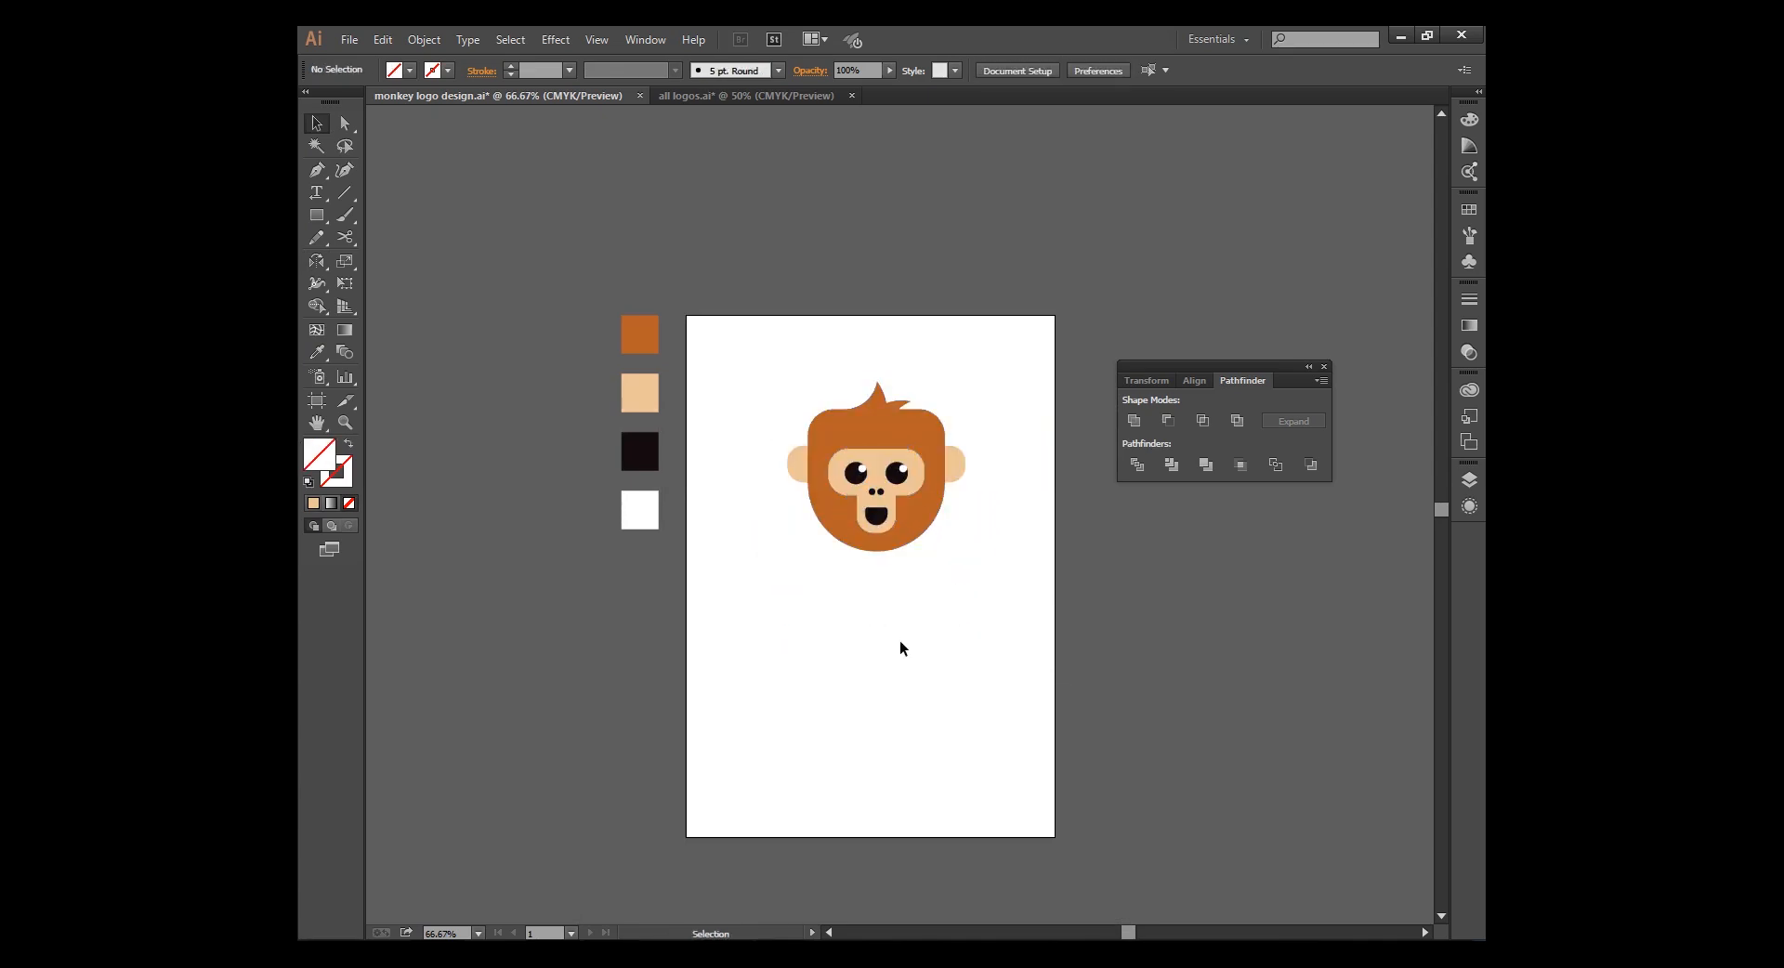
Add a short line of black text below the monkey head and leave it selected as an object
drag(900, 639, 852, 624)
click(595, 442)
click(479, 431)
drag(318, 192, 395, 261)
click(754, 606)
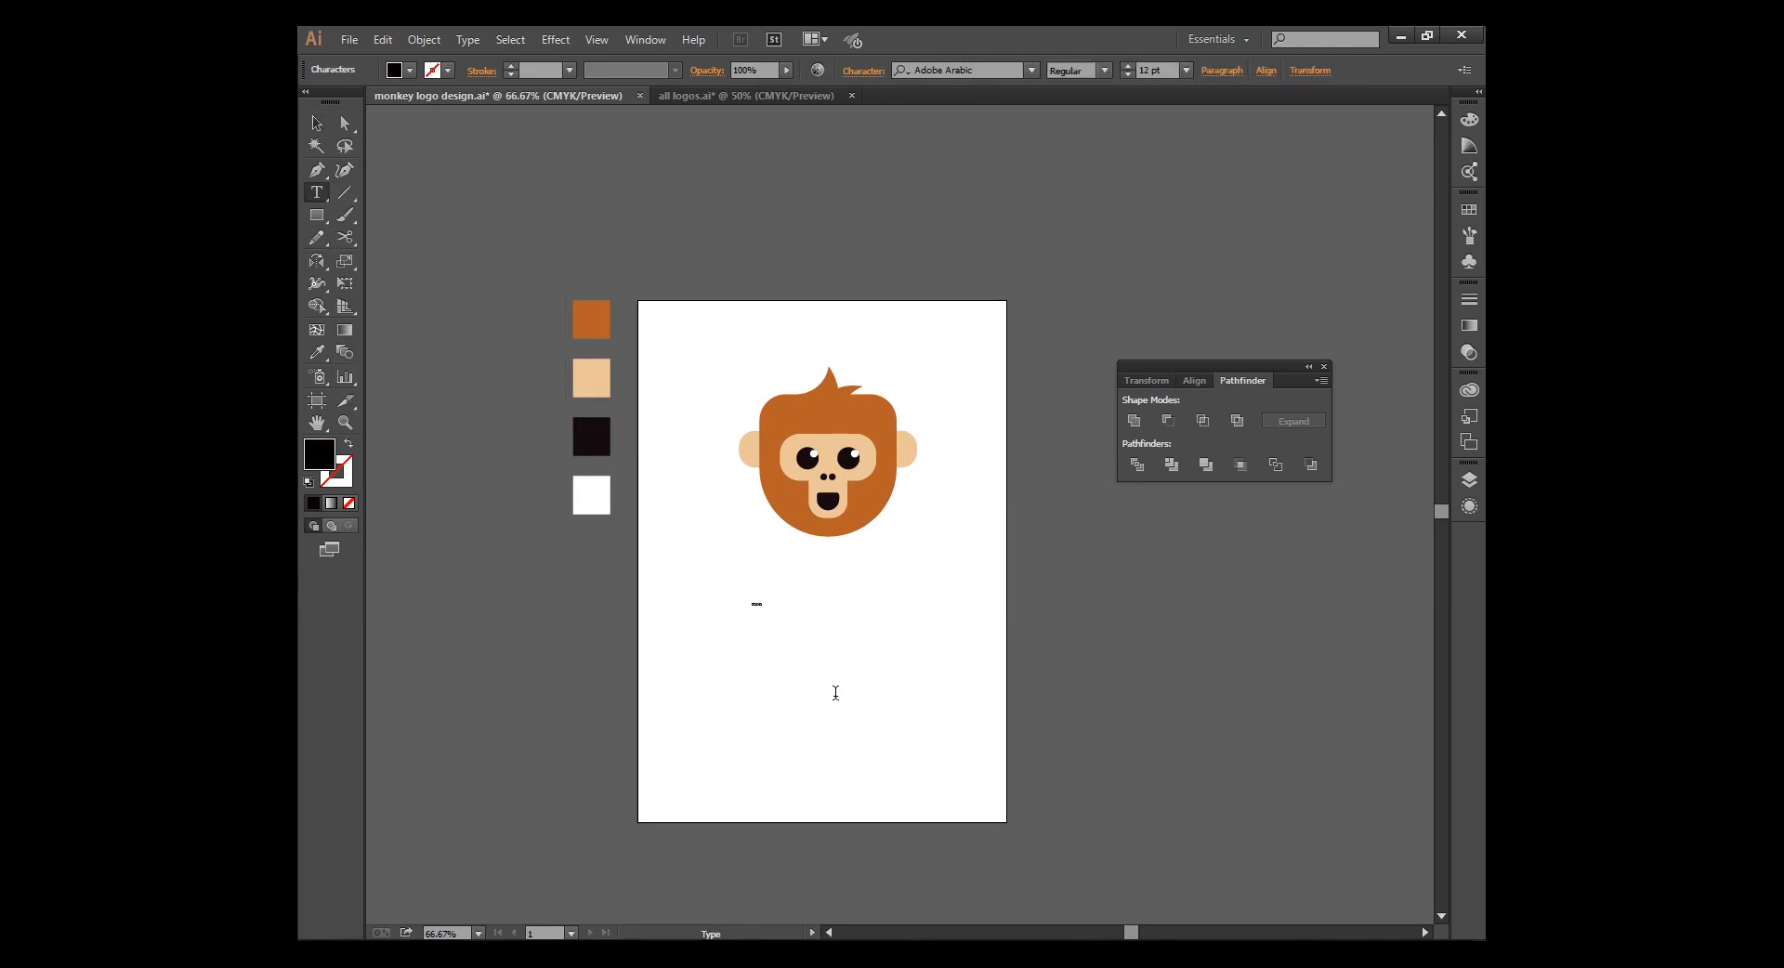
click(311, 129)
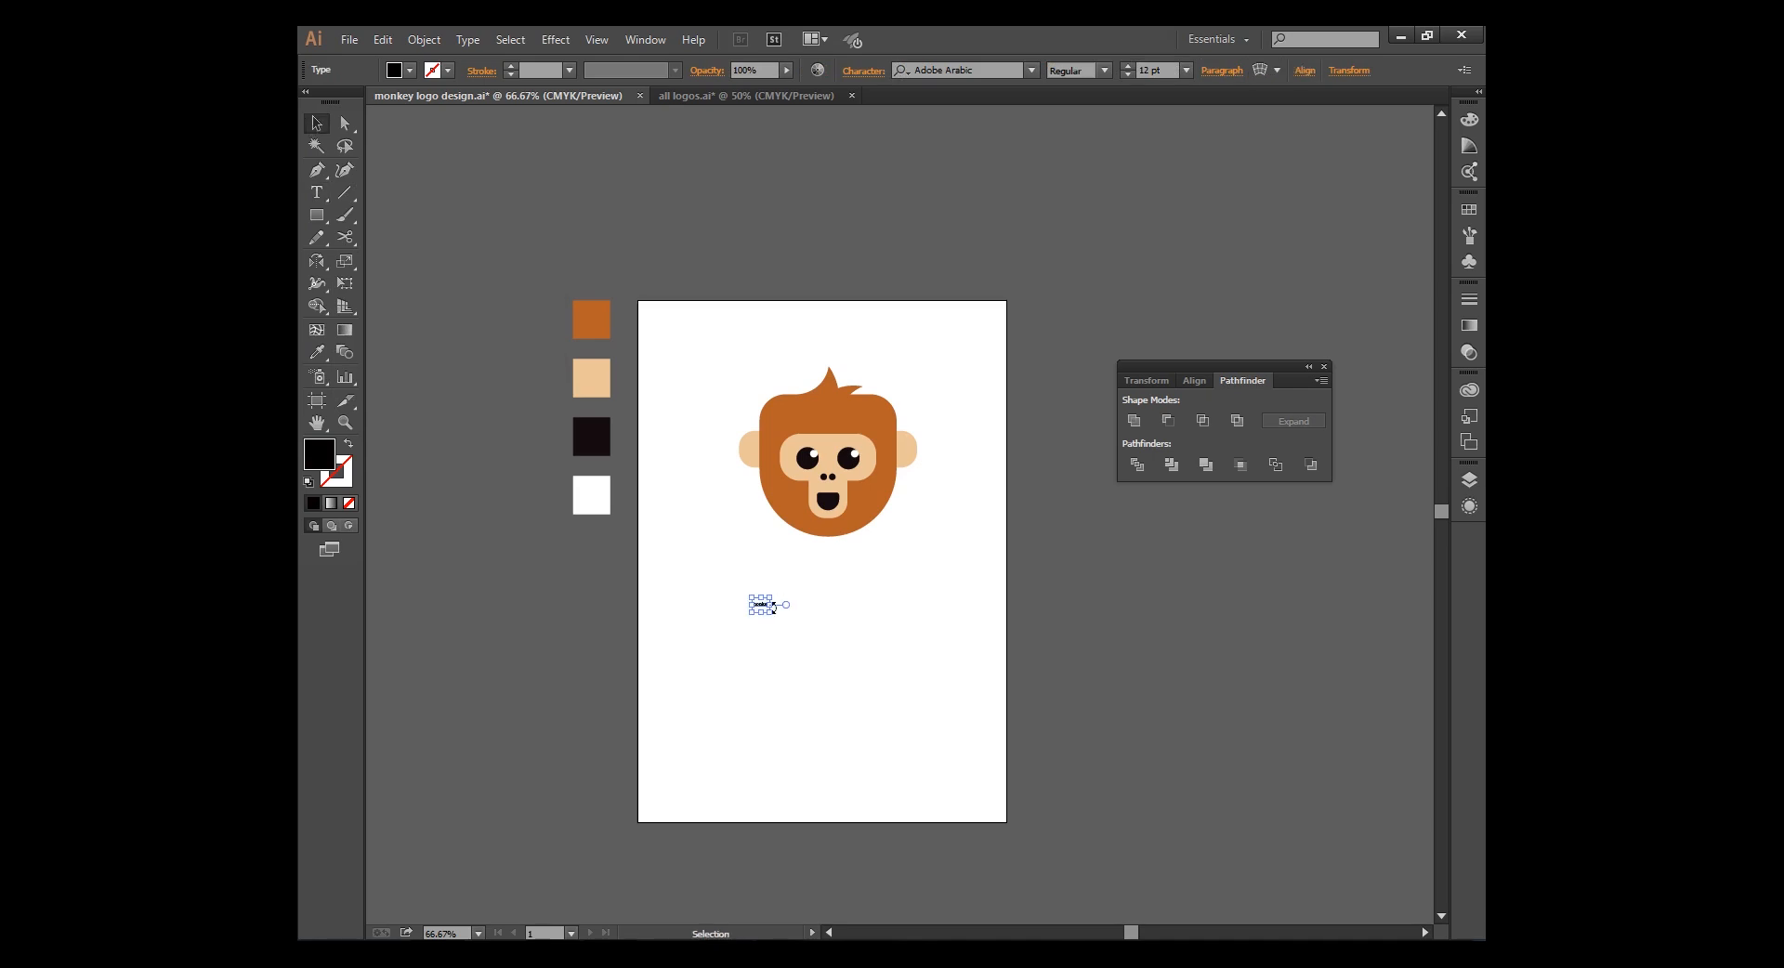
Enlarge the word "monkey" to about 130 pt and place it directly below the monkey head
drag(771, 613, 877, 660)
drag(814, 594, 918, 655)
click(904, 697)
click(890, 613)
Set the font of the word "monkey" to MOON GET! Heavy
click(645, 39)
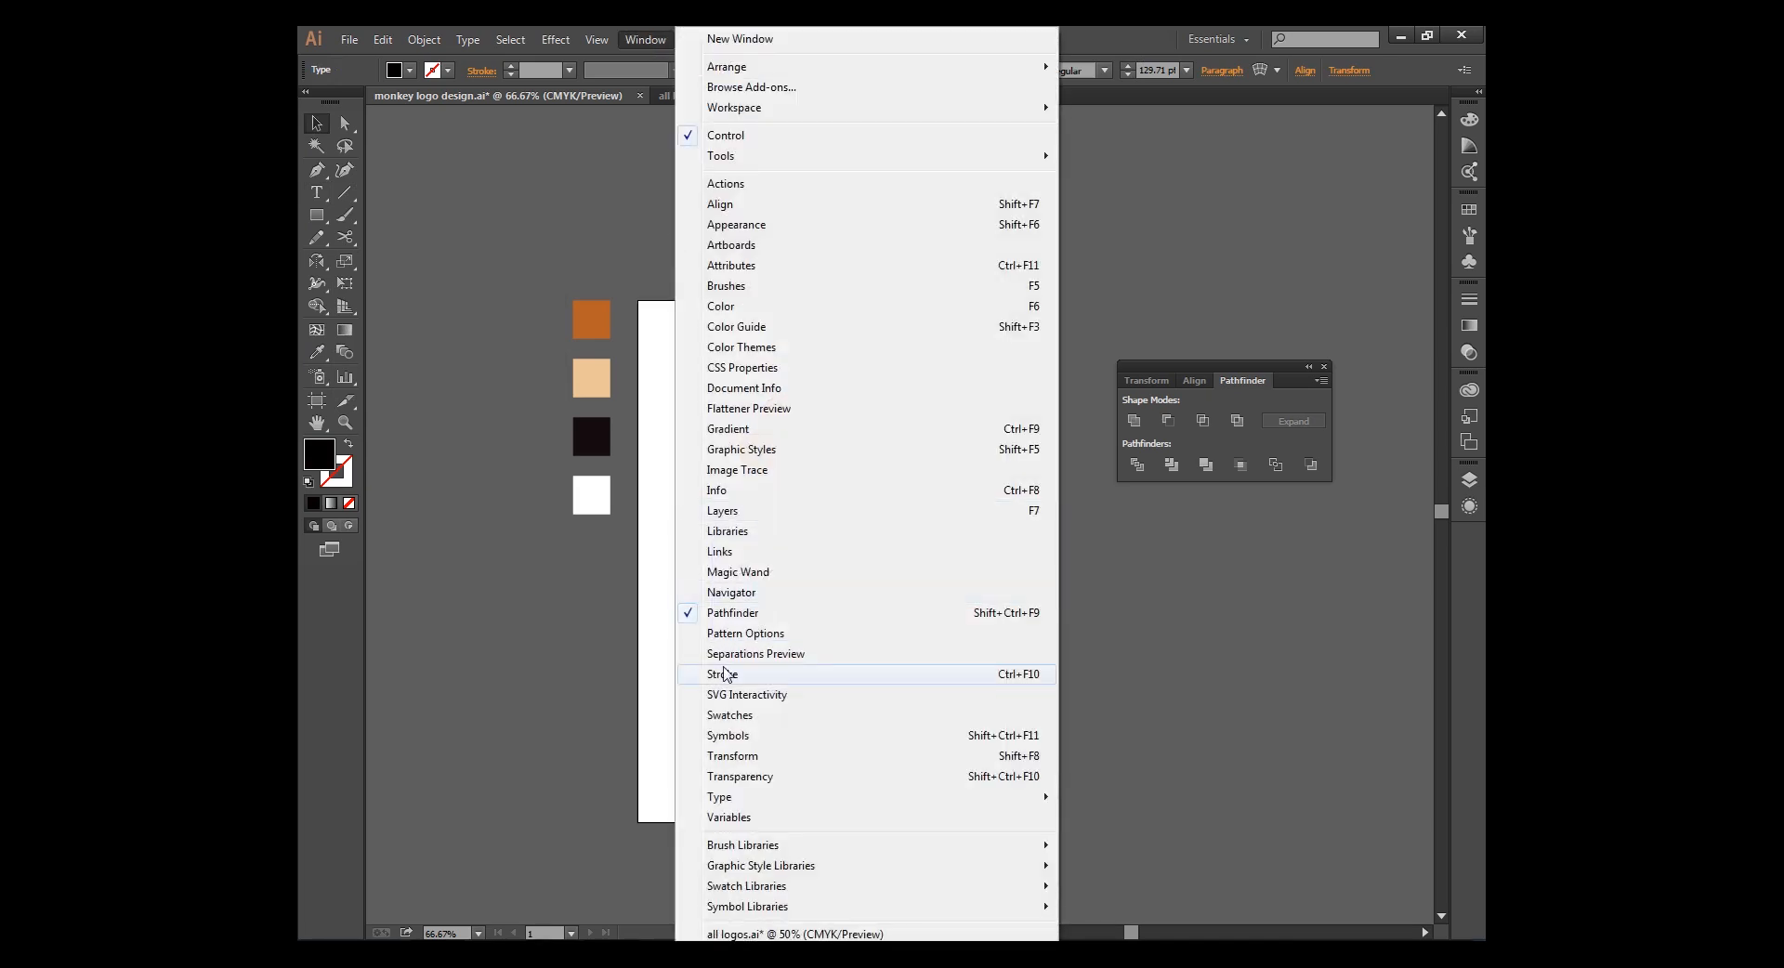
mouse_move(744, 796)
click(1096, 797)
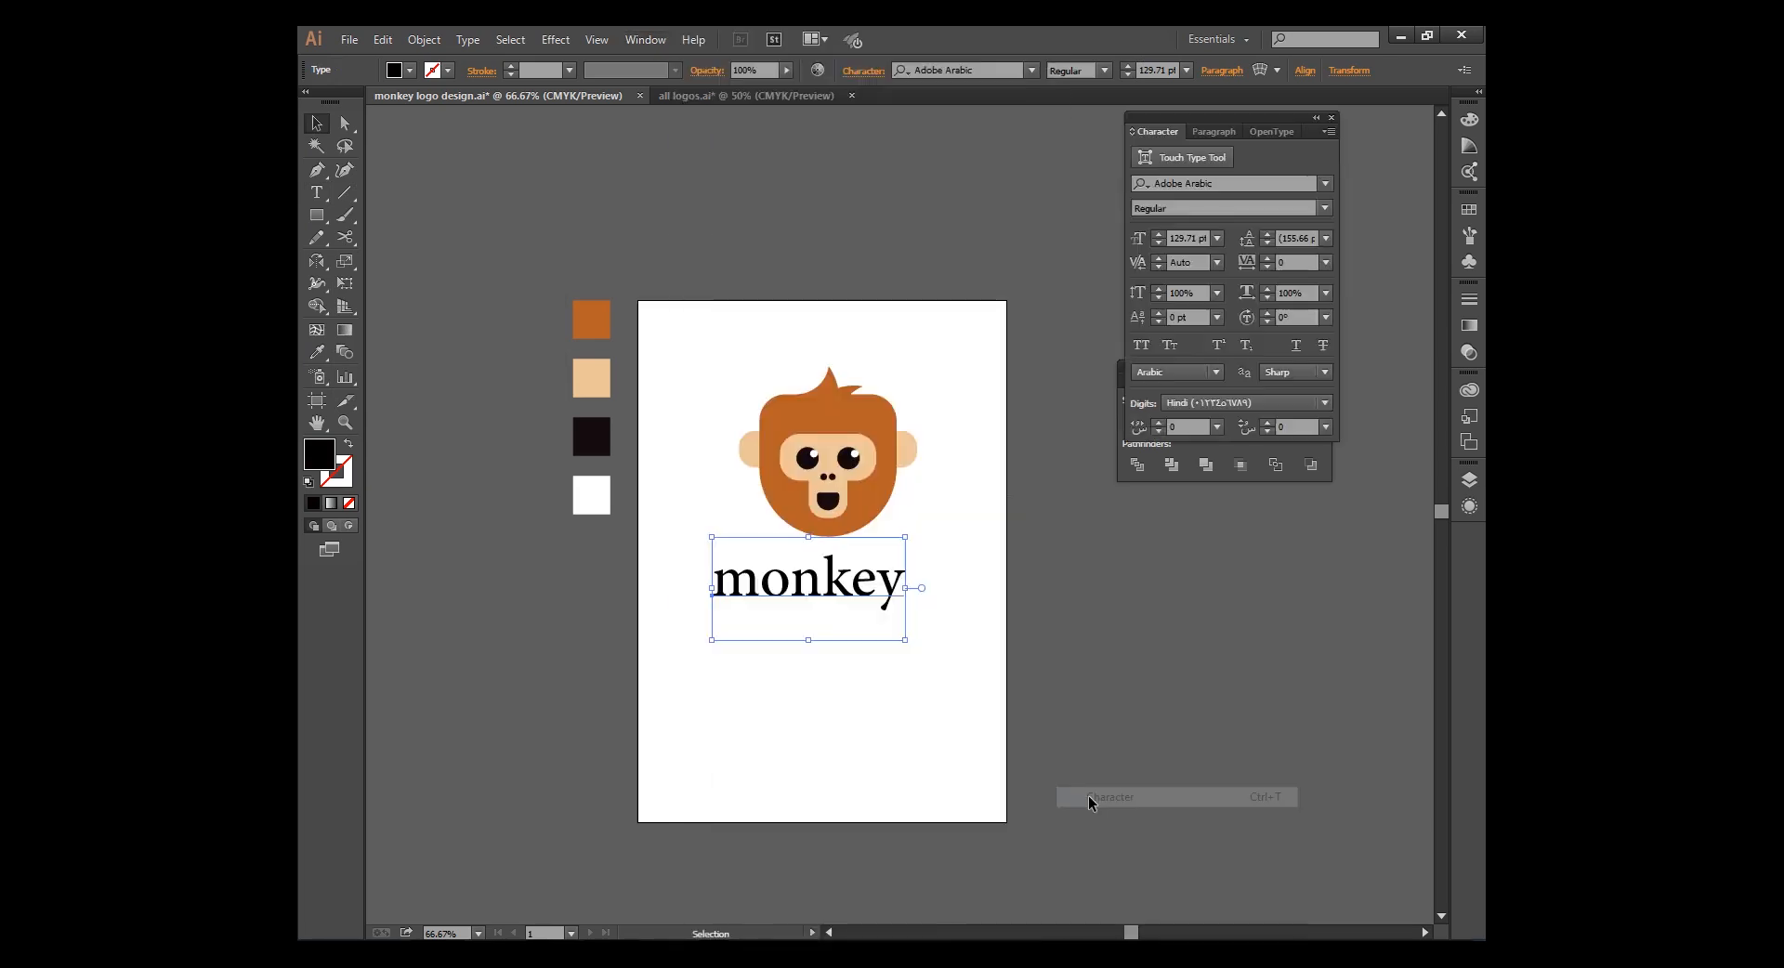
drag(1206, 131, 1144, 447)
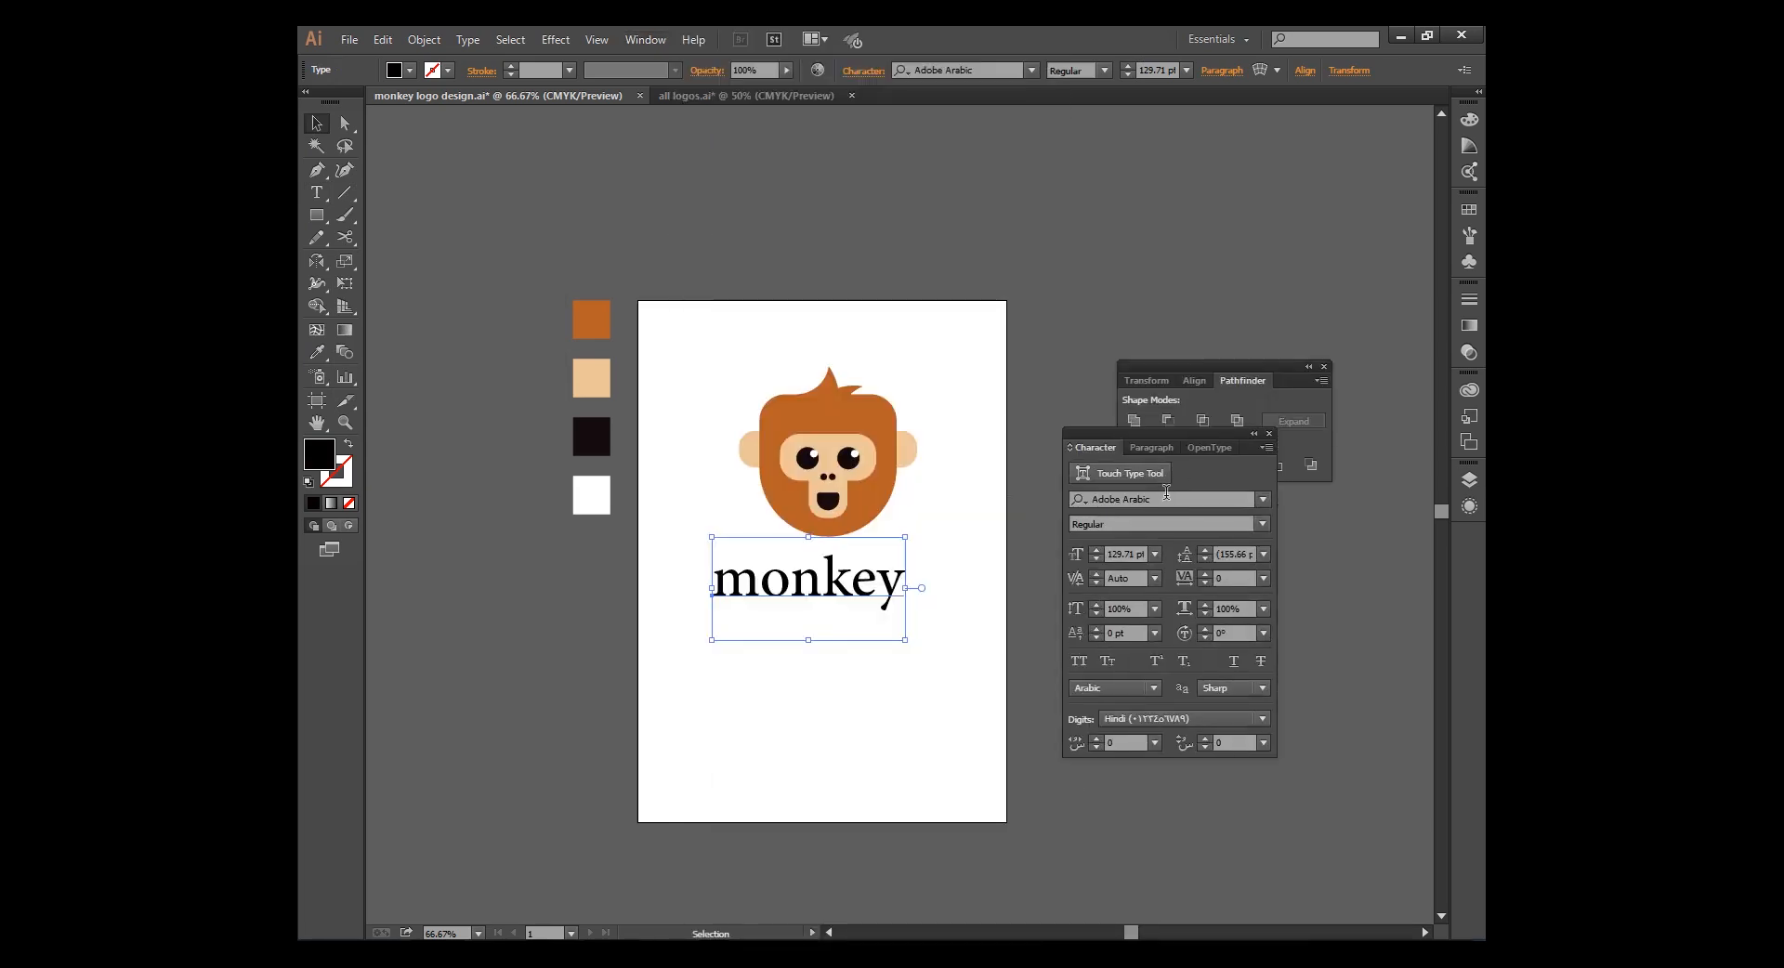
click(1166, 499)
text(moo)
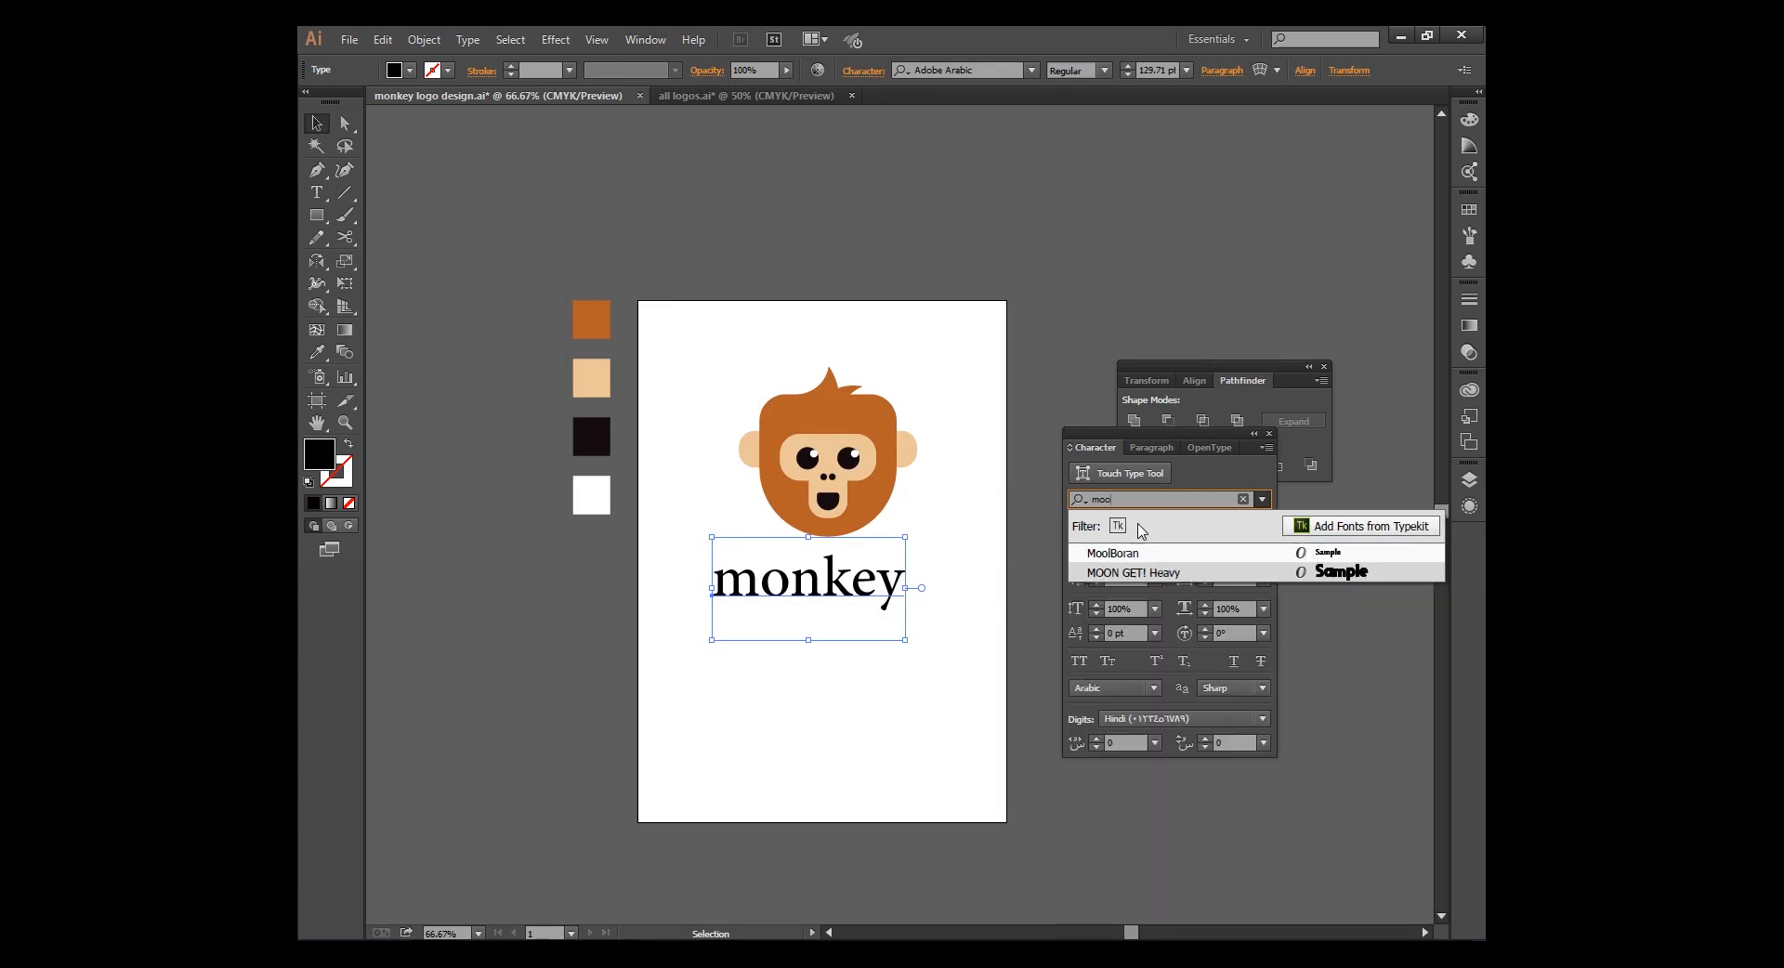
click(1131, 573)
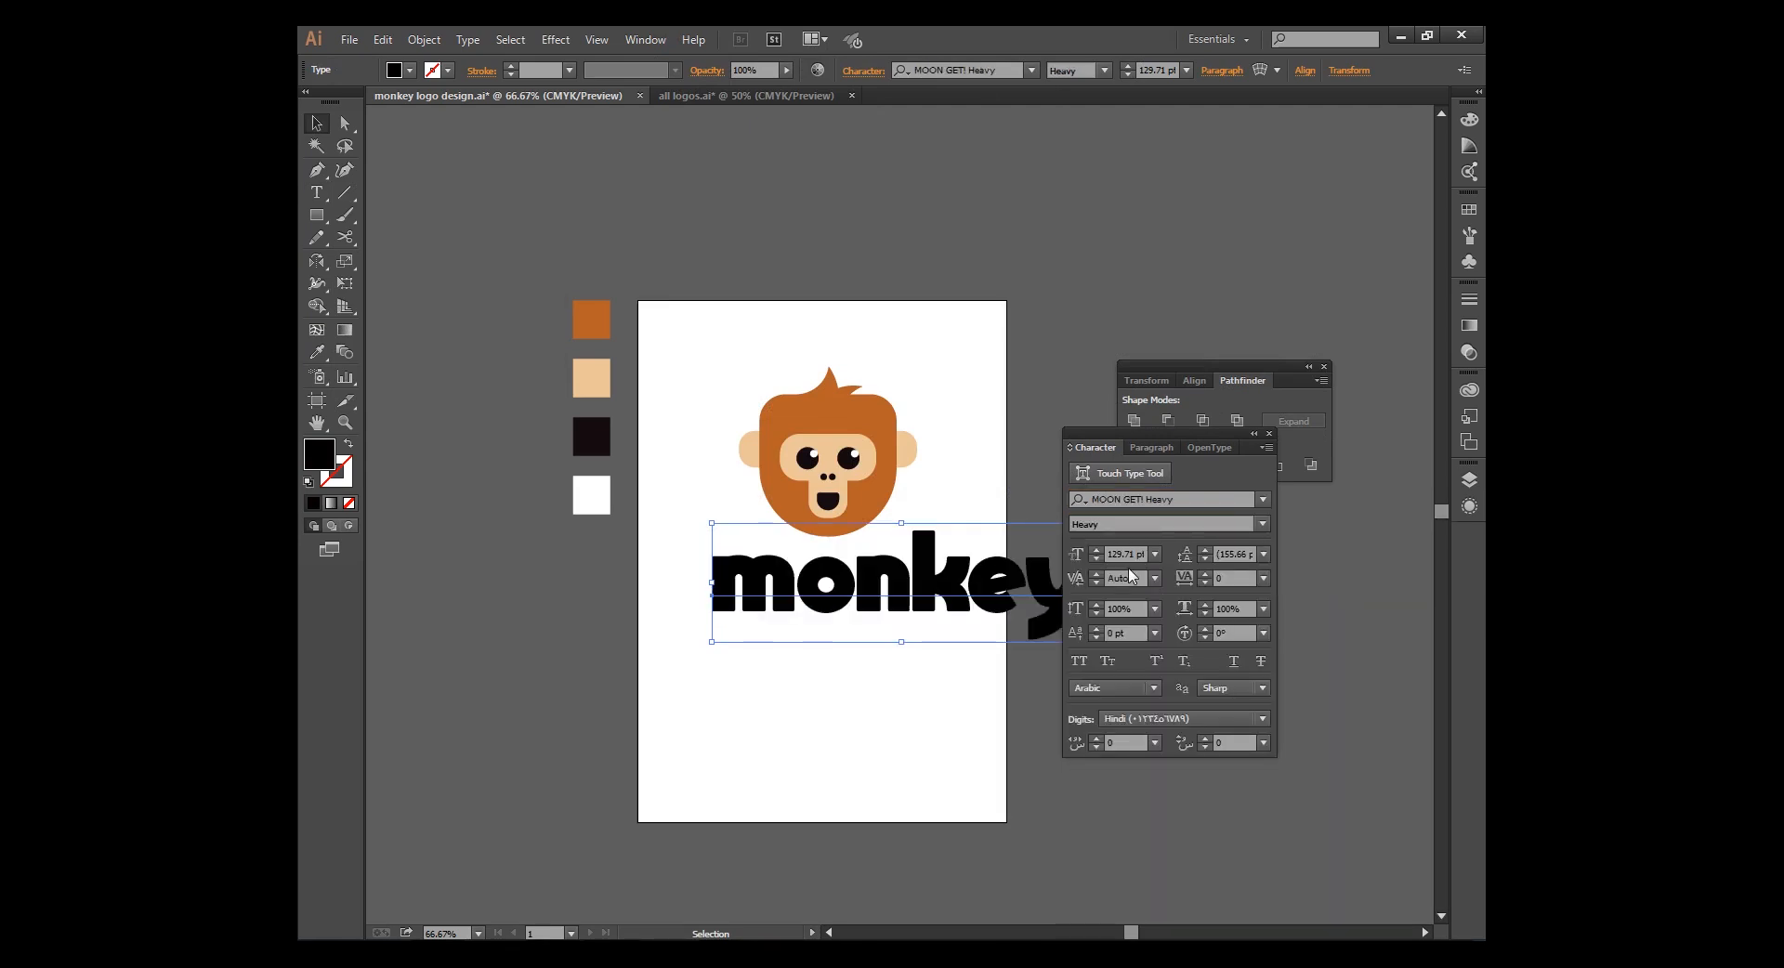
Turn the word to all caps and scale it down to about 69 pt so it fits below the head
click(1081, 661)
drag(963, 593, 895, 593)
drag(1196, 441, 1315, 176)
drag(1089, 651, 983, 614)
click(1147, 677)
Align the centres of the MONKEY text and the monkey head horizontally
click(839, 577)
shift+click(866, 500)
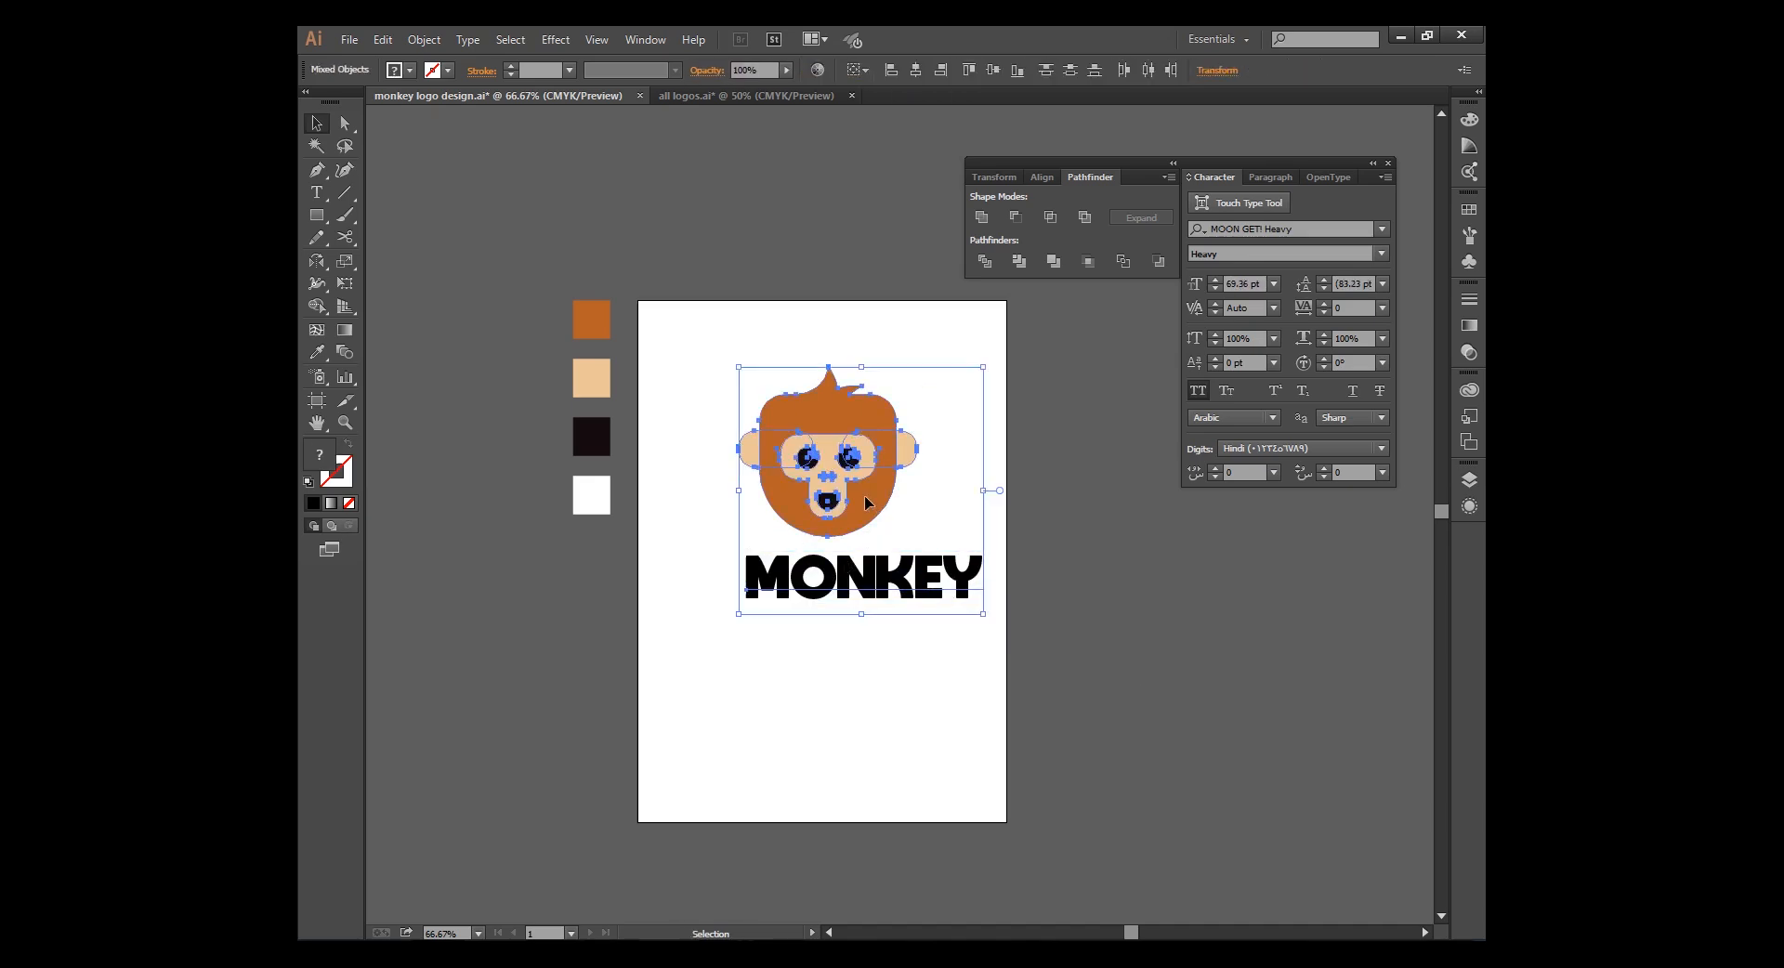
click(915, 71)
click(1090, 563)
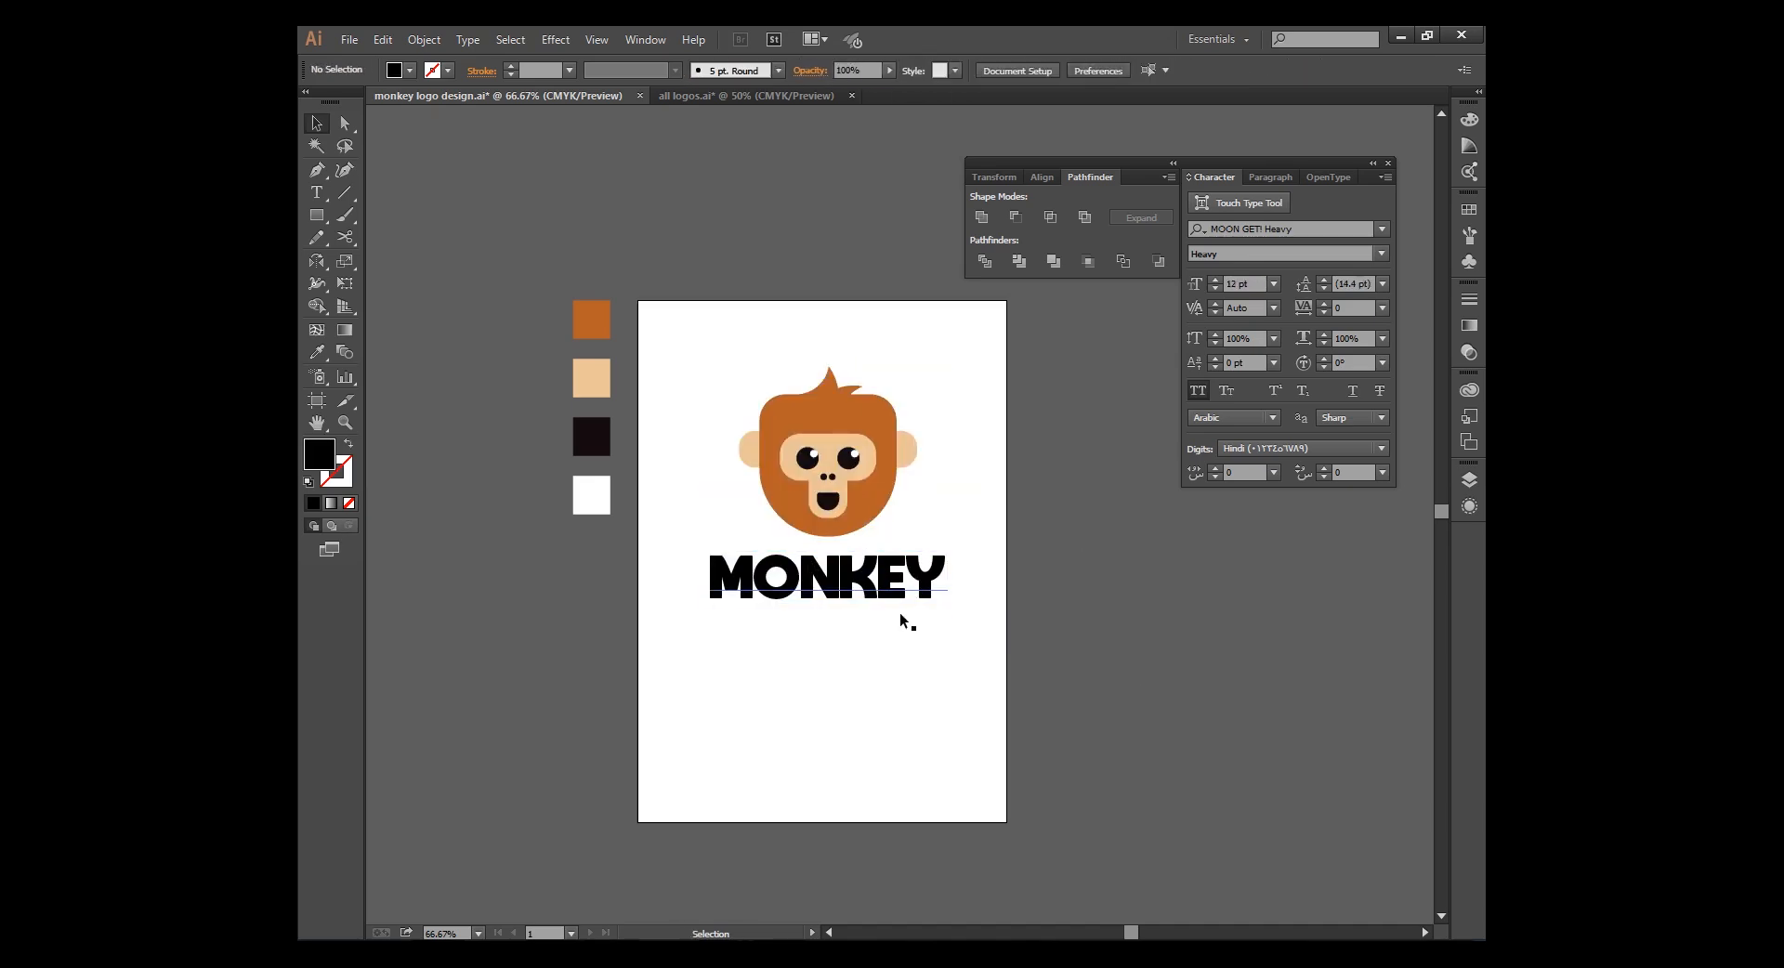
Scale the MONKEY text down to about 60 pt and bring it closer to the head's chin
key(ctrl+1)
click(929, 615)
drag(971, 649, 866, 614)
click(1117, 659)
key(ctrl+plus)
click(1223, 689)
key(ctrl+minus)
key(ctrl+minus)
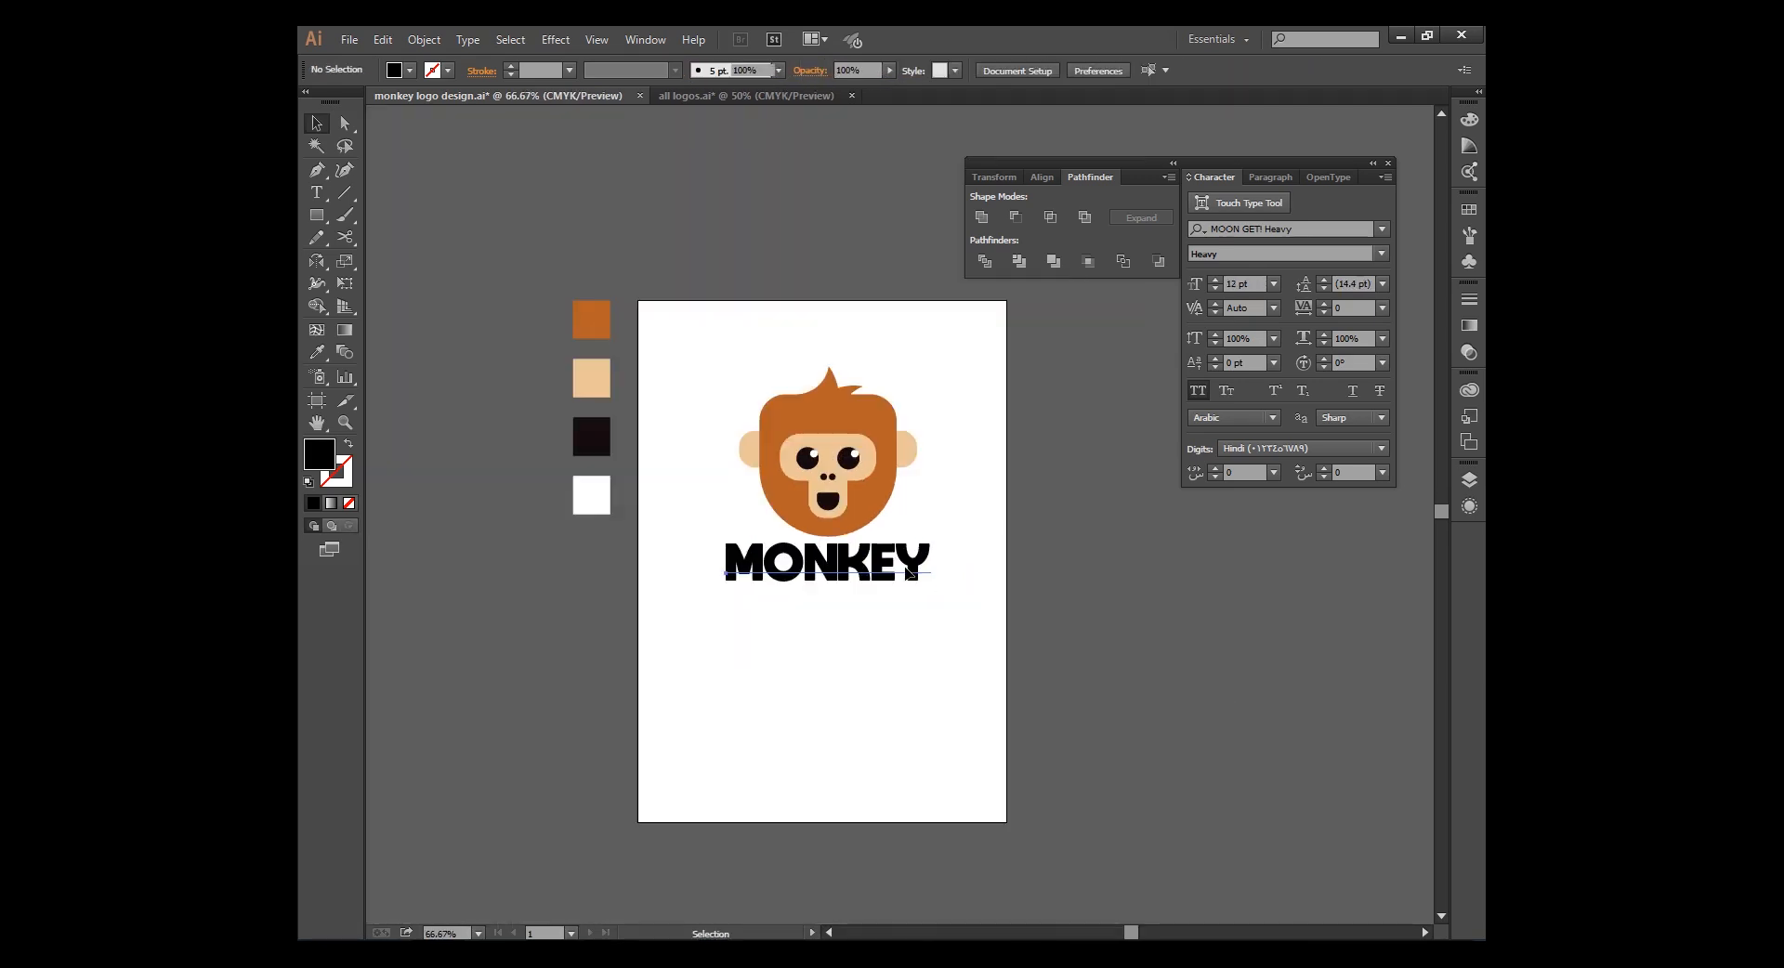
Set the tracking of the MONKEY text to 100 and scale it down to about 50 pt
click(910, 573)
click(1384, 309)
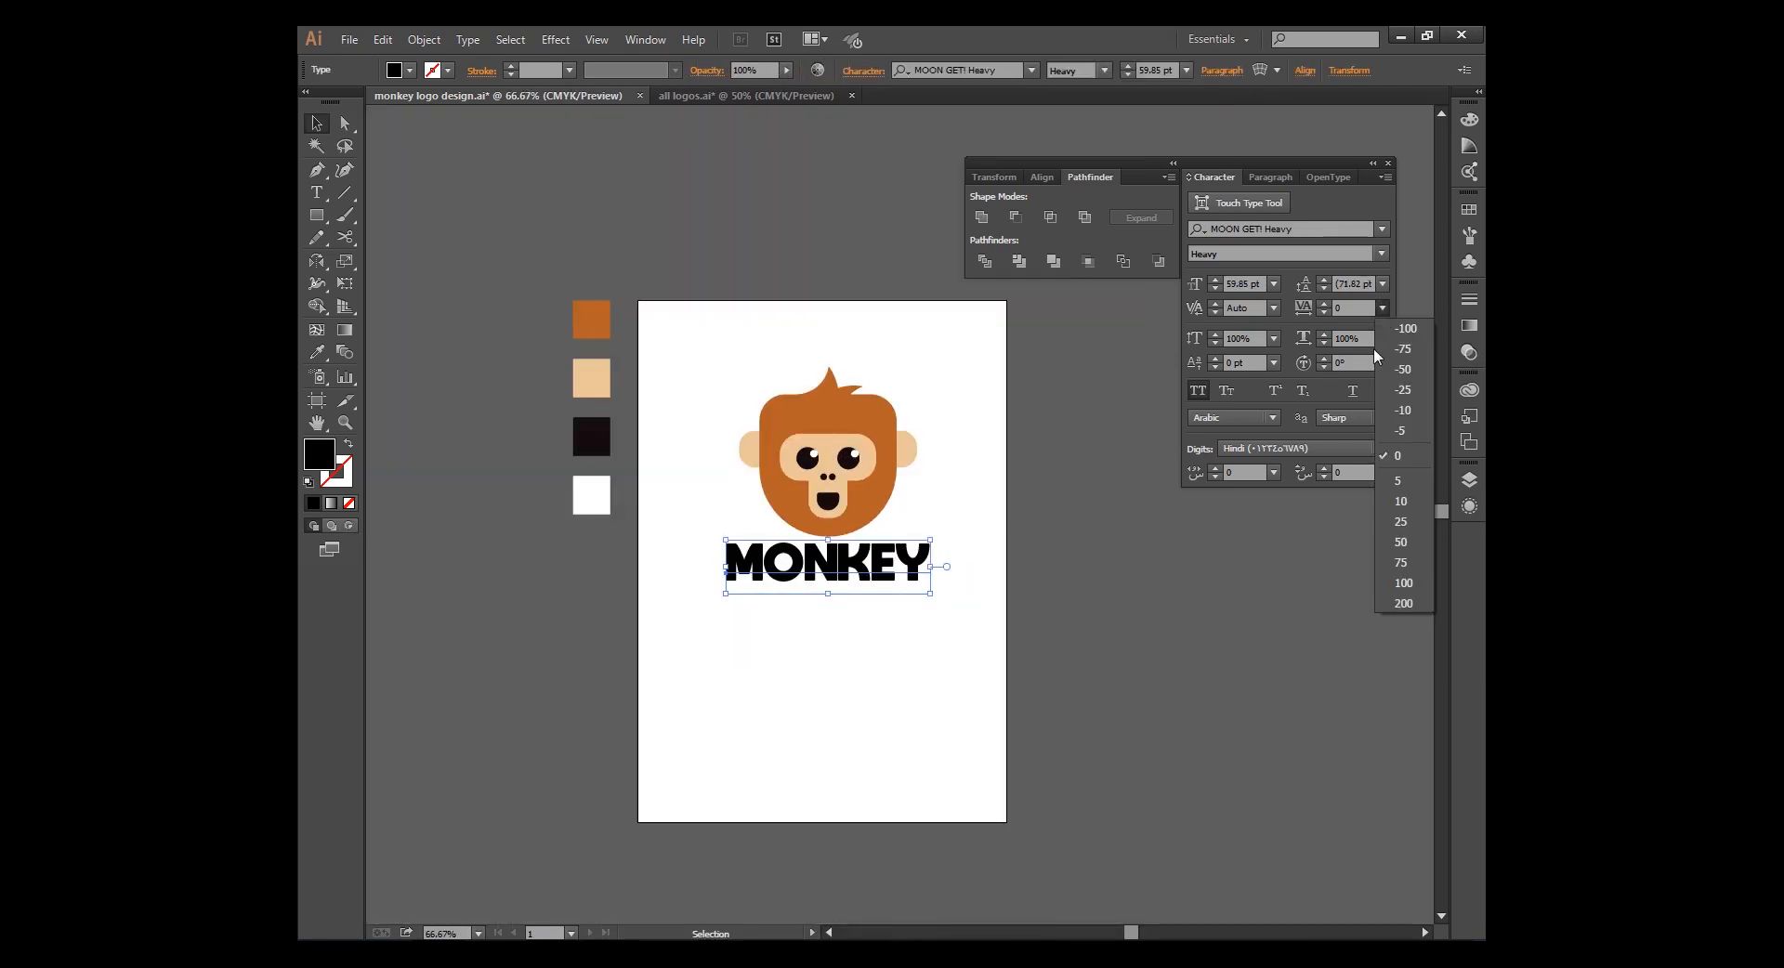
click(1403, 582)
drag(953, 599, 936, 591)
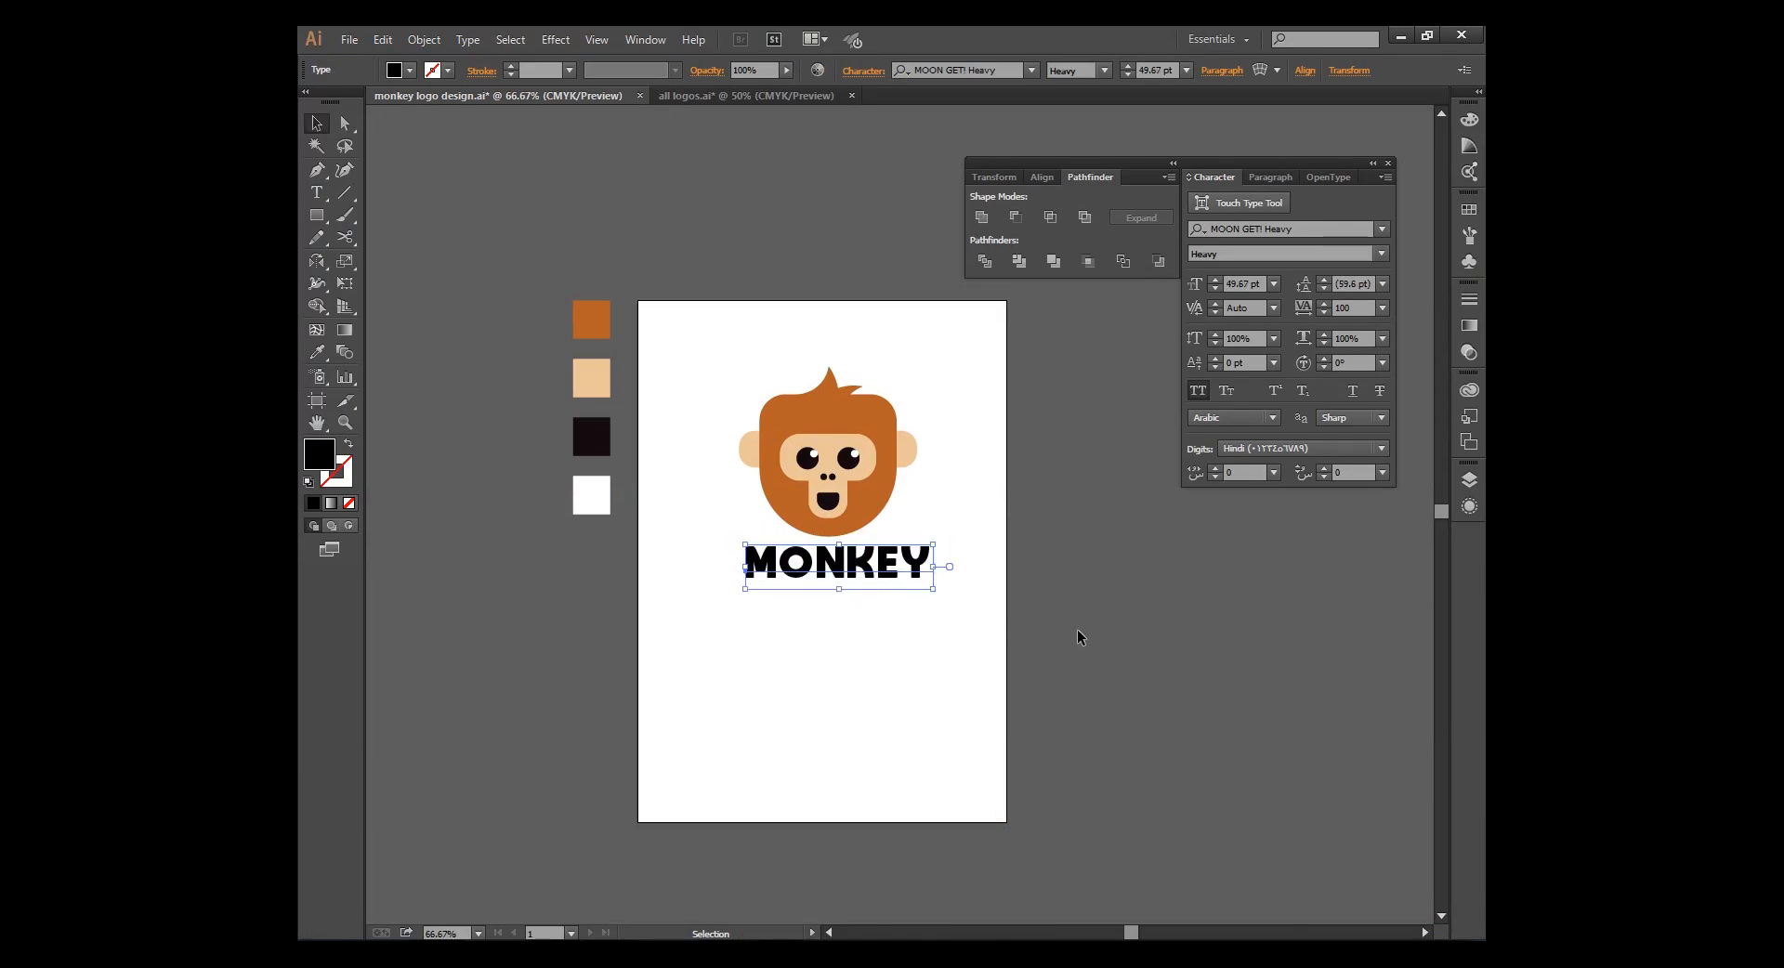
Centre the more widely spaced MONKEY text horizontally with the monkey head
key(ctrl+plus)
key(ctrl+a)
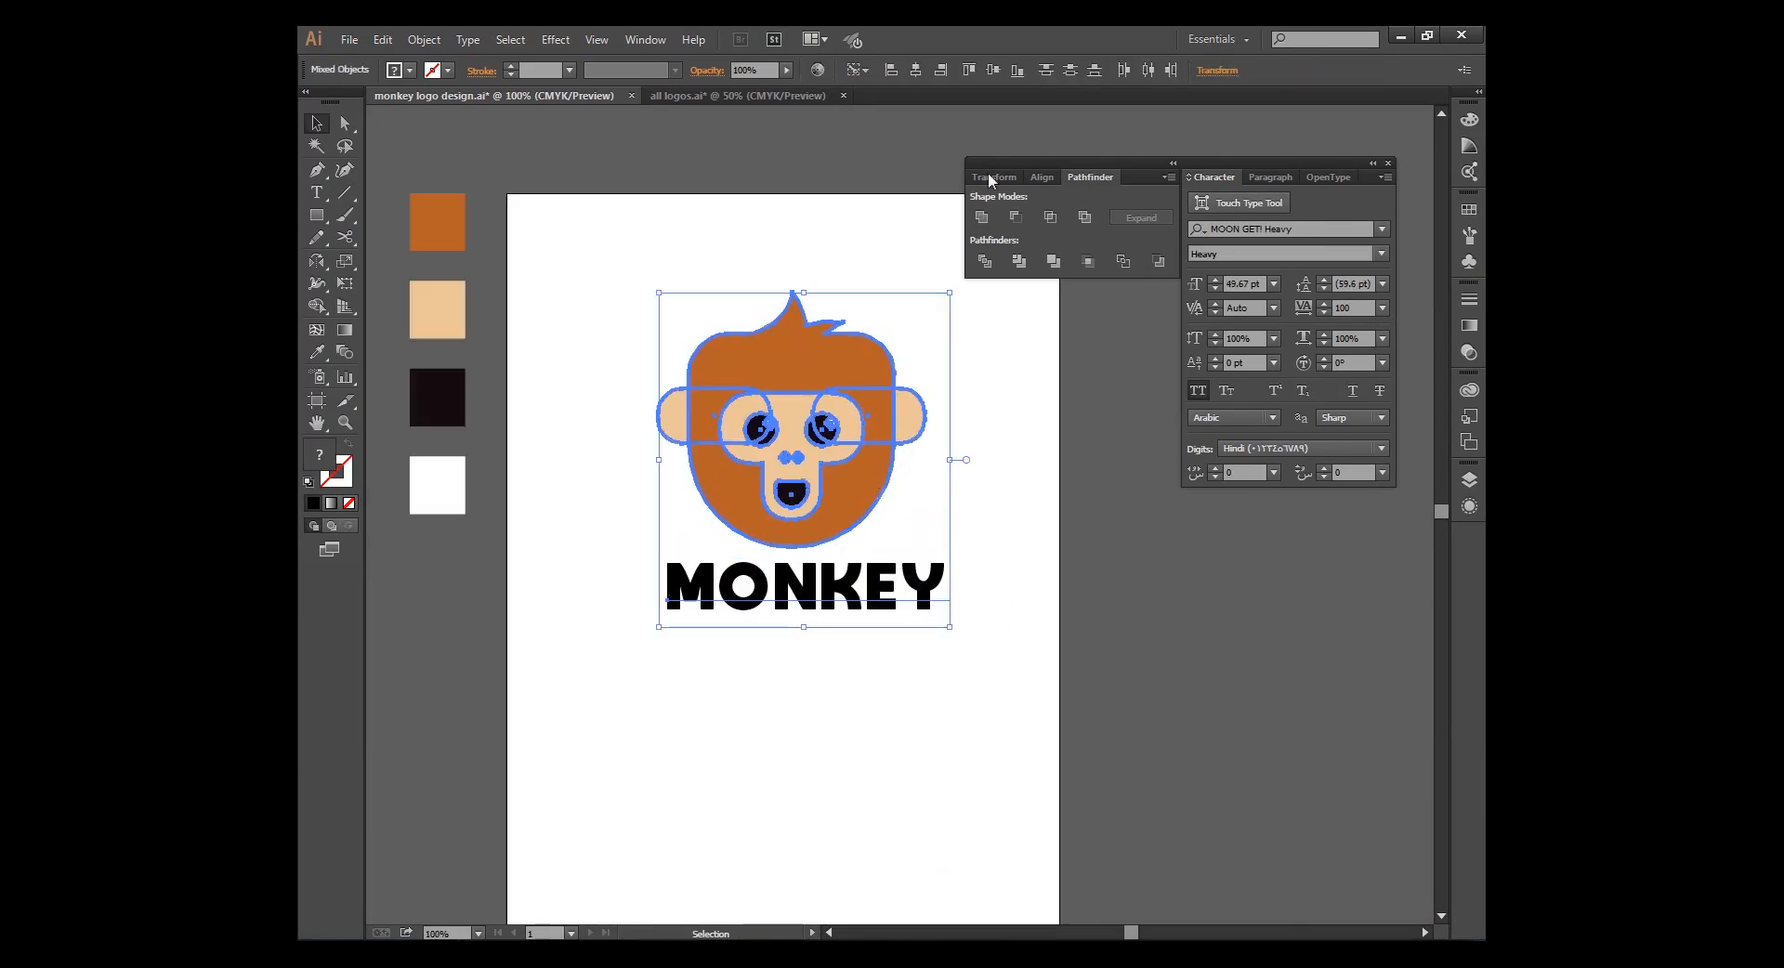
click(916, 70)
click(1173, 526)
Duplicate the MONKEY text directly below itself and replace the copy's wording with "SLOGAN HERE"
drag(861, 669, 862, 671)
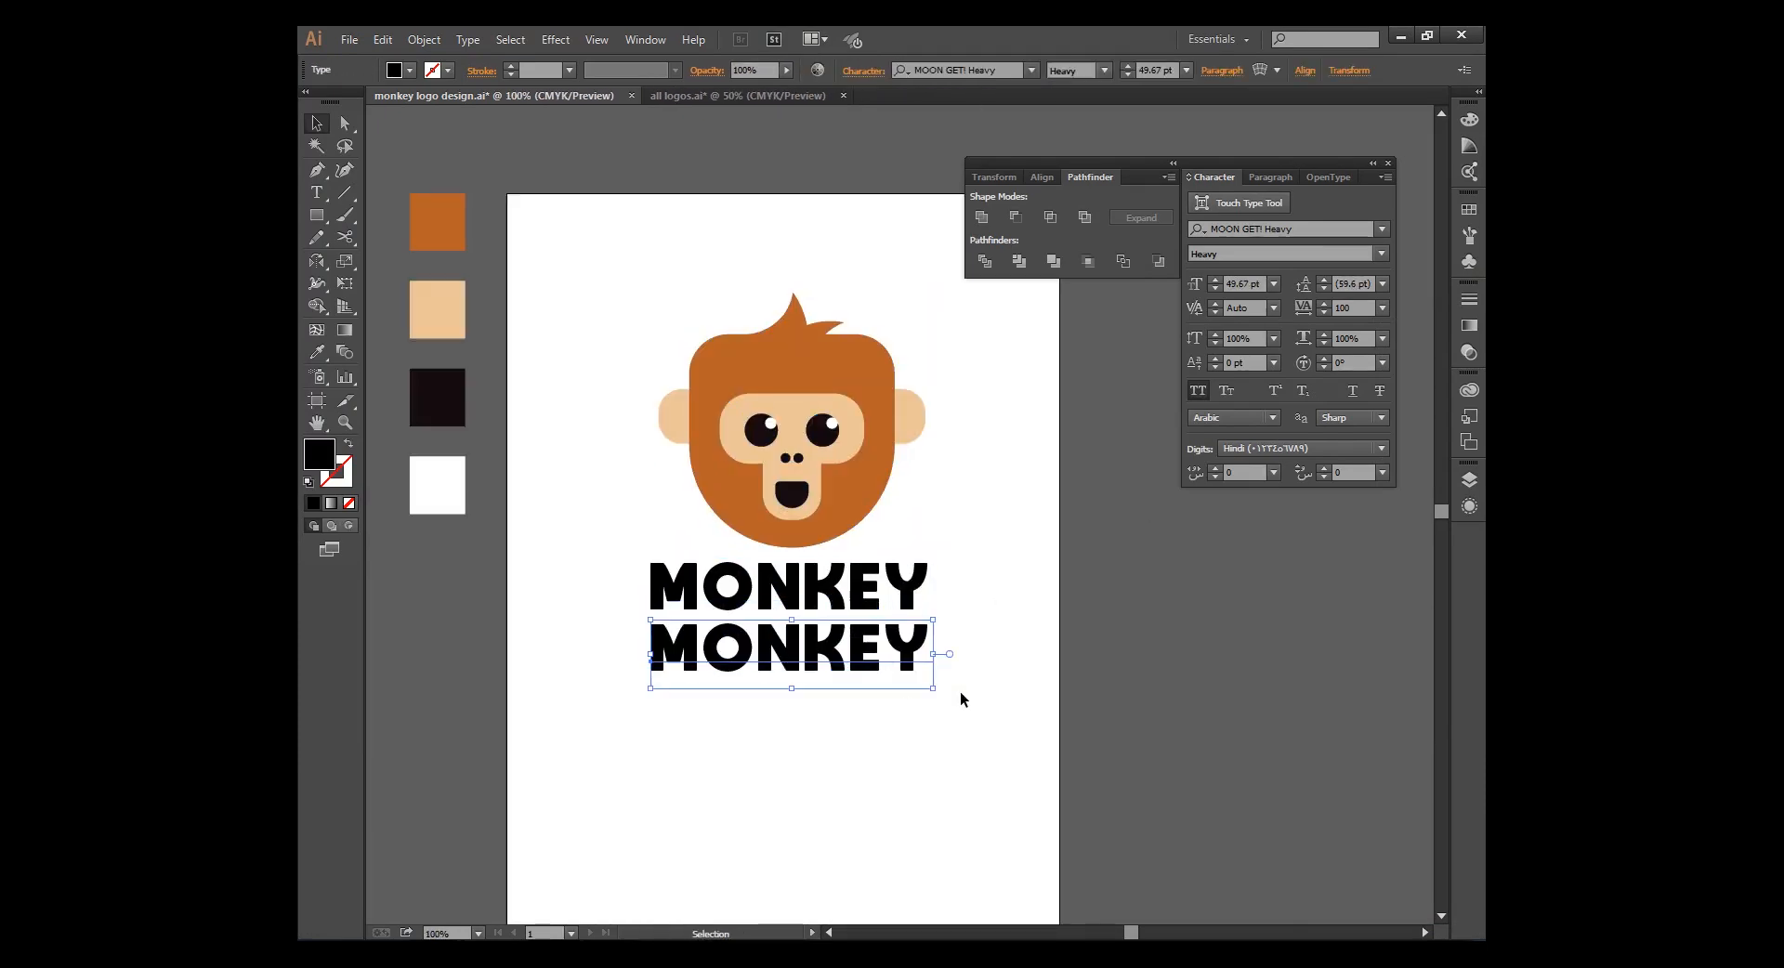
click(316, 193)
click(930, 640)
key(BackSpace)
key(BackSpace)
key(BackSpace)
key(BackSpace)
key(BackSpace)
key(BackSpace)
text(SLO)
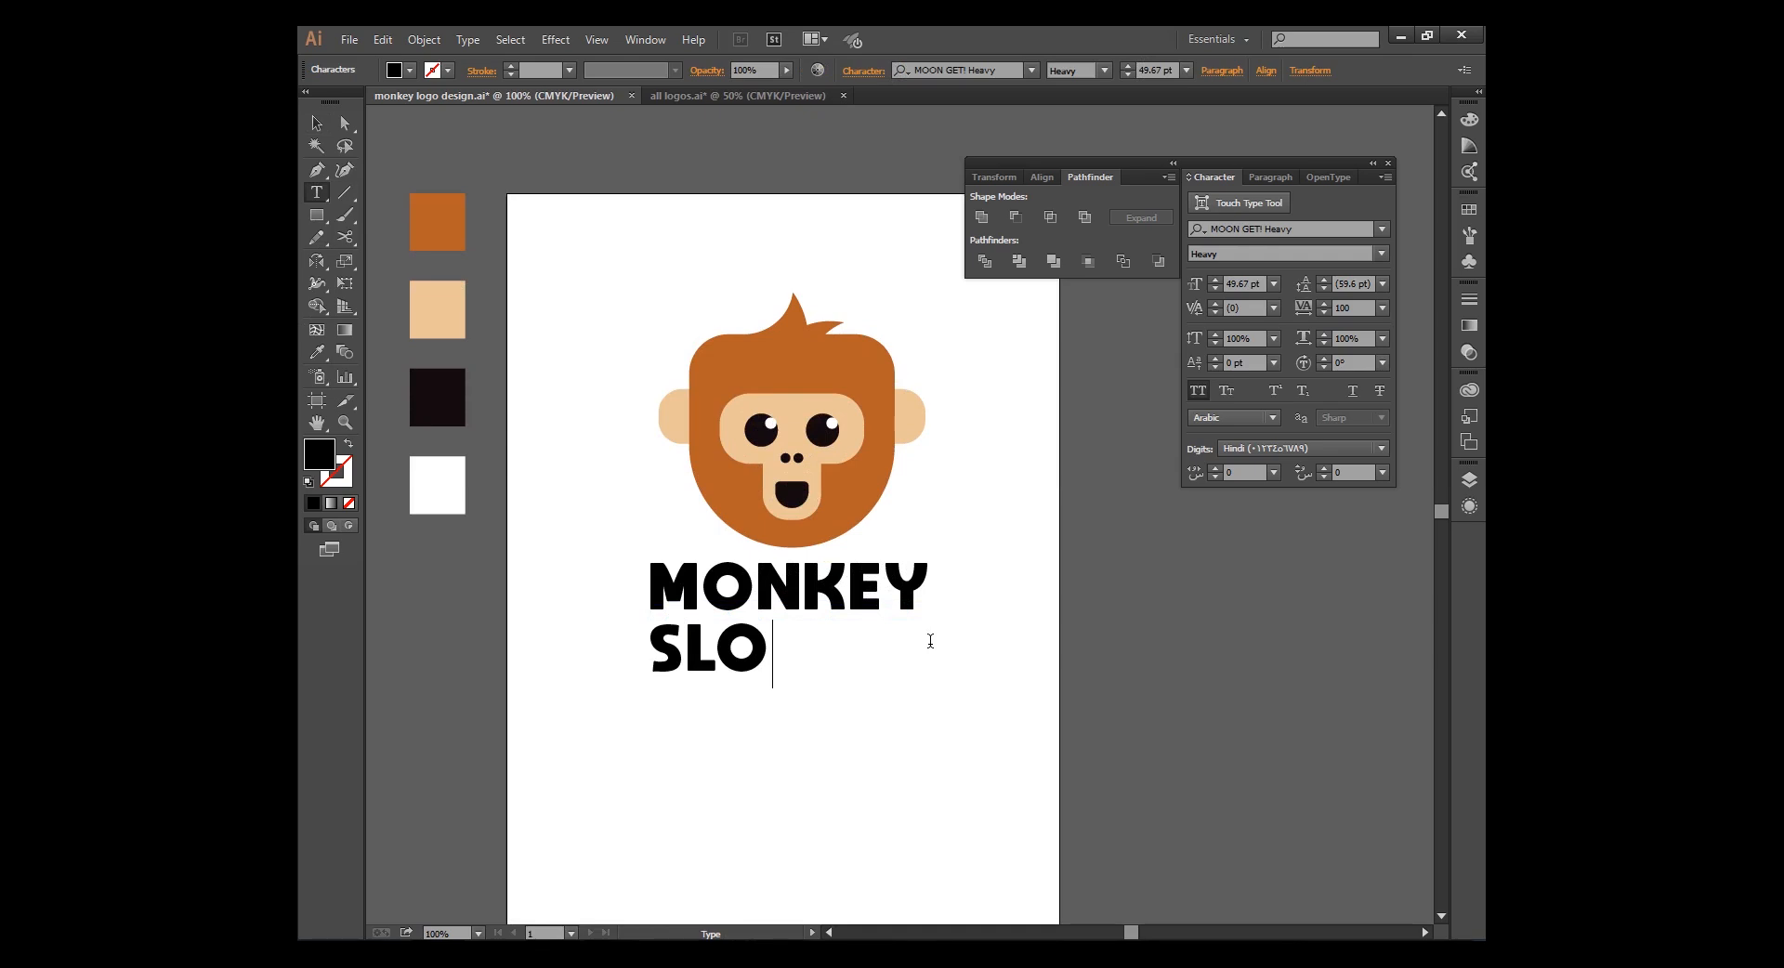
text(GAN)
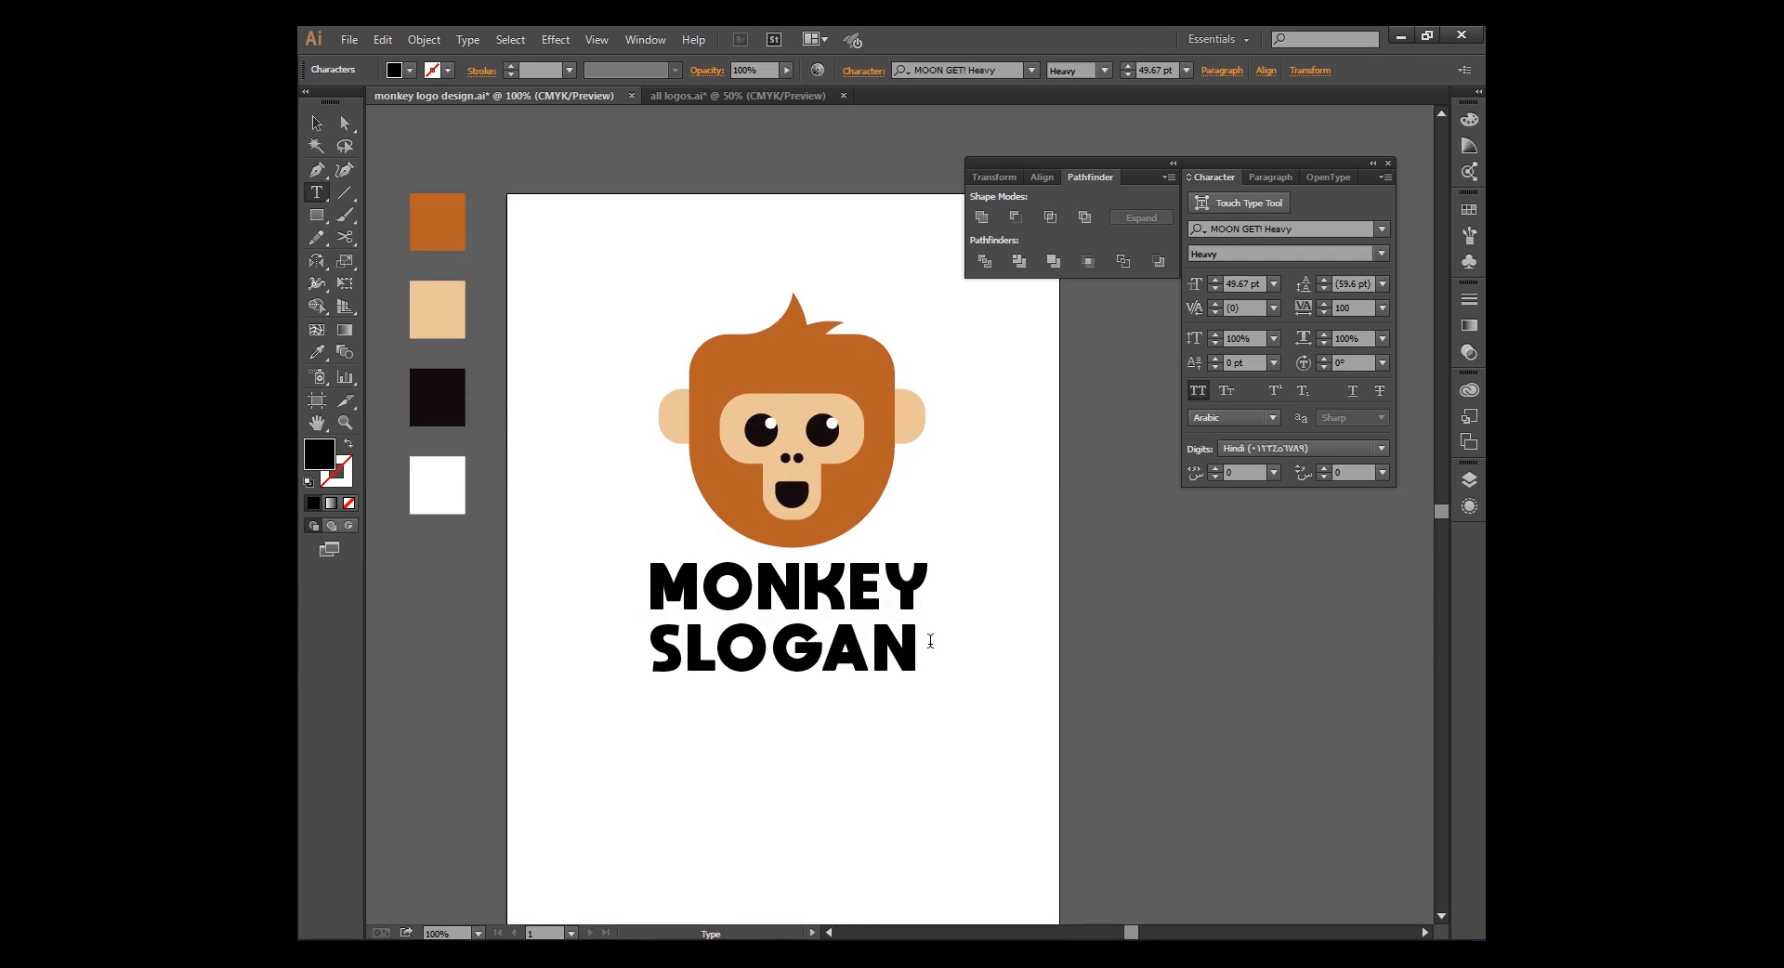
text( HERE)
click(318, 126)
Set the slogan's font to Cabin Bold and scale it down to about 26 pt
click(1292, 229)
key(BackSpace)
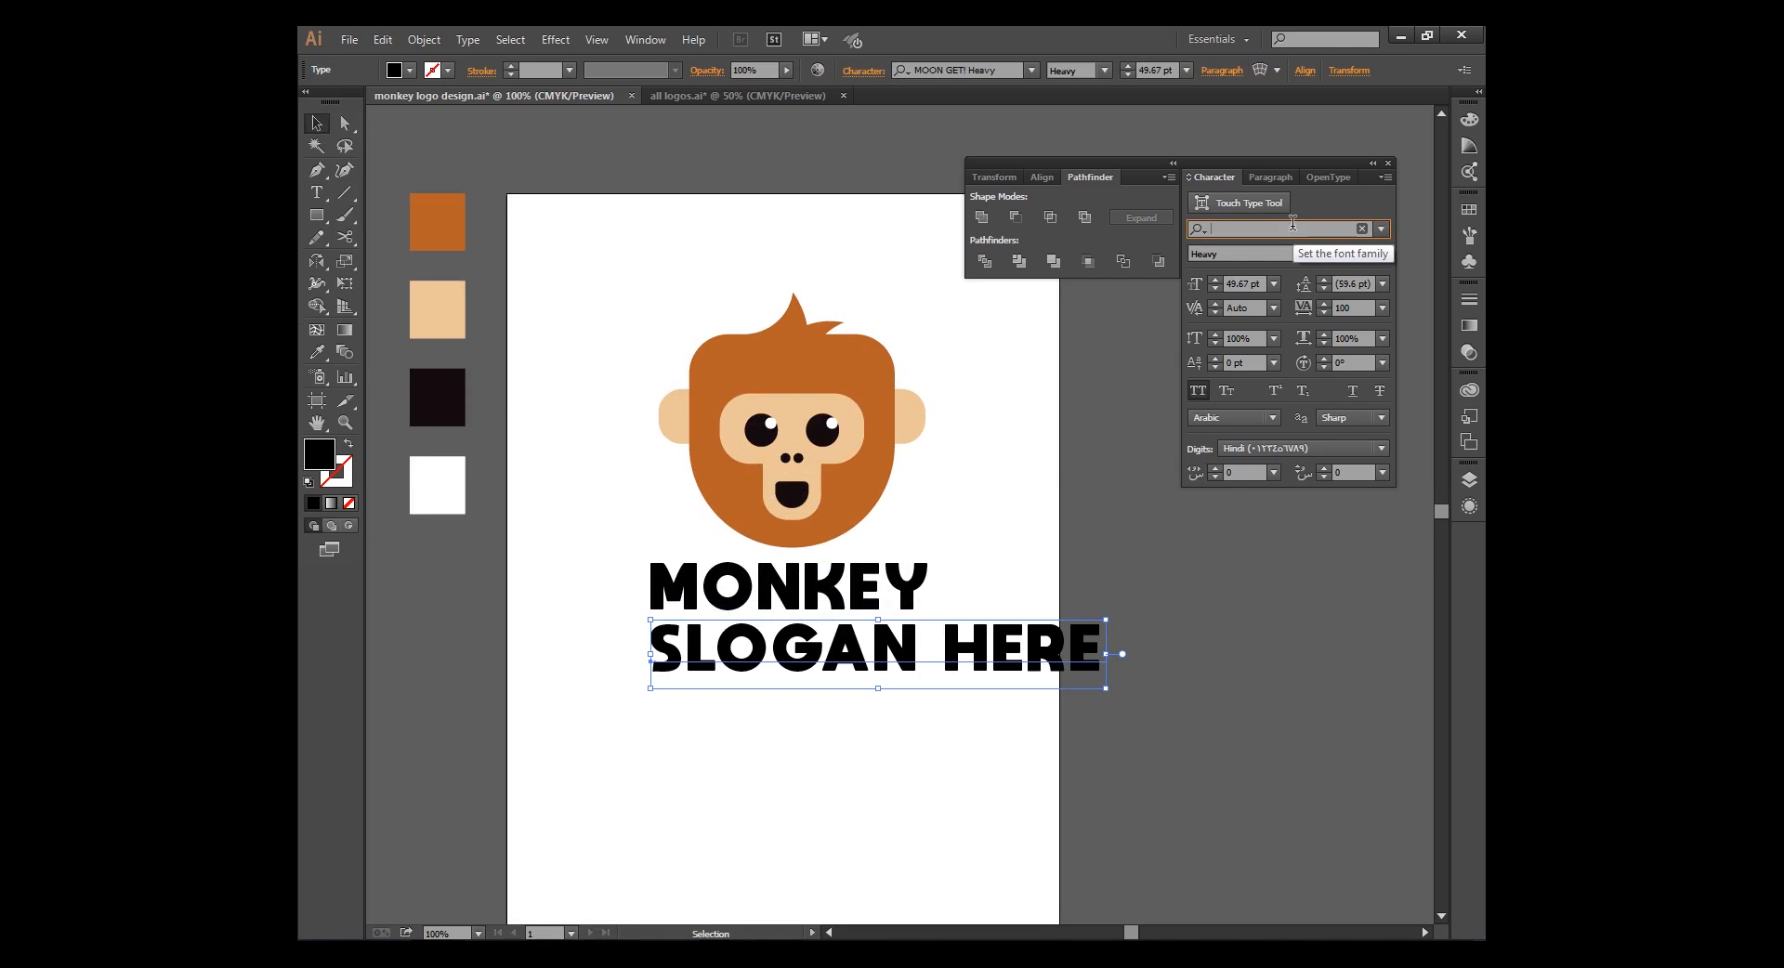
text(cabi)
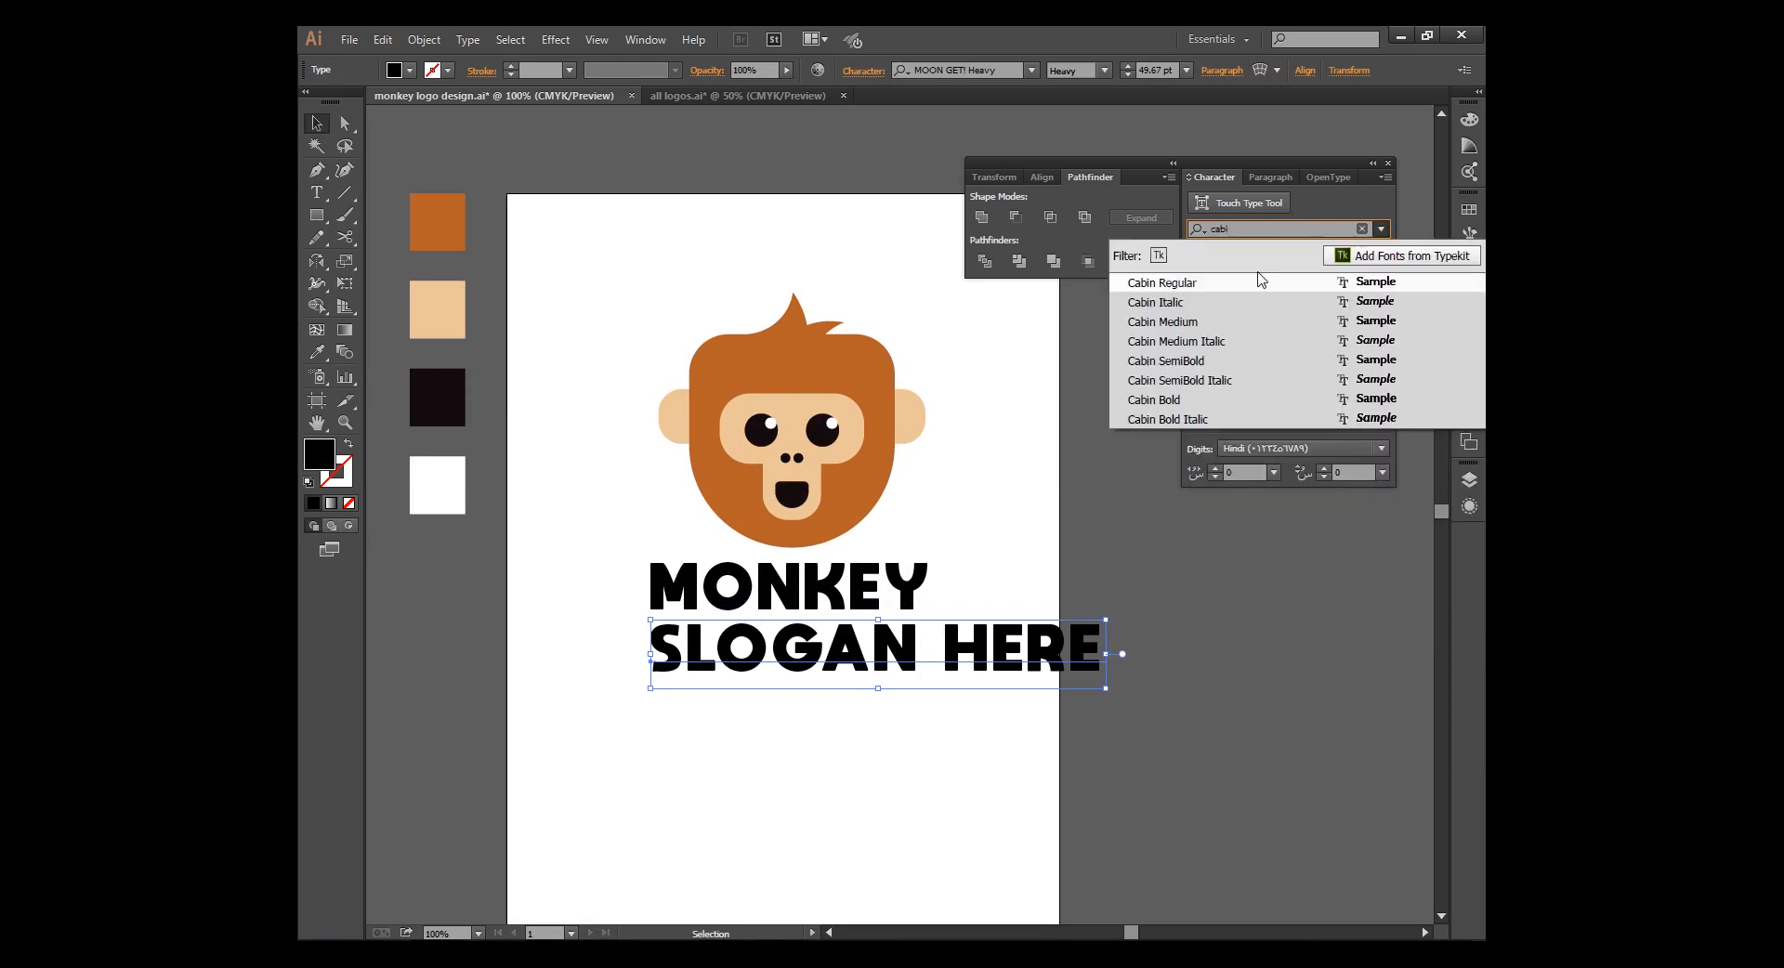
click(1198, 400)
drag(1000, 662, 934, 661)
Centre the slogan horizontally under the MONKEY text and move it up close beneath it
shift+click(839, 578)
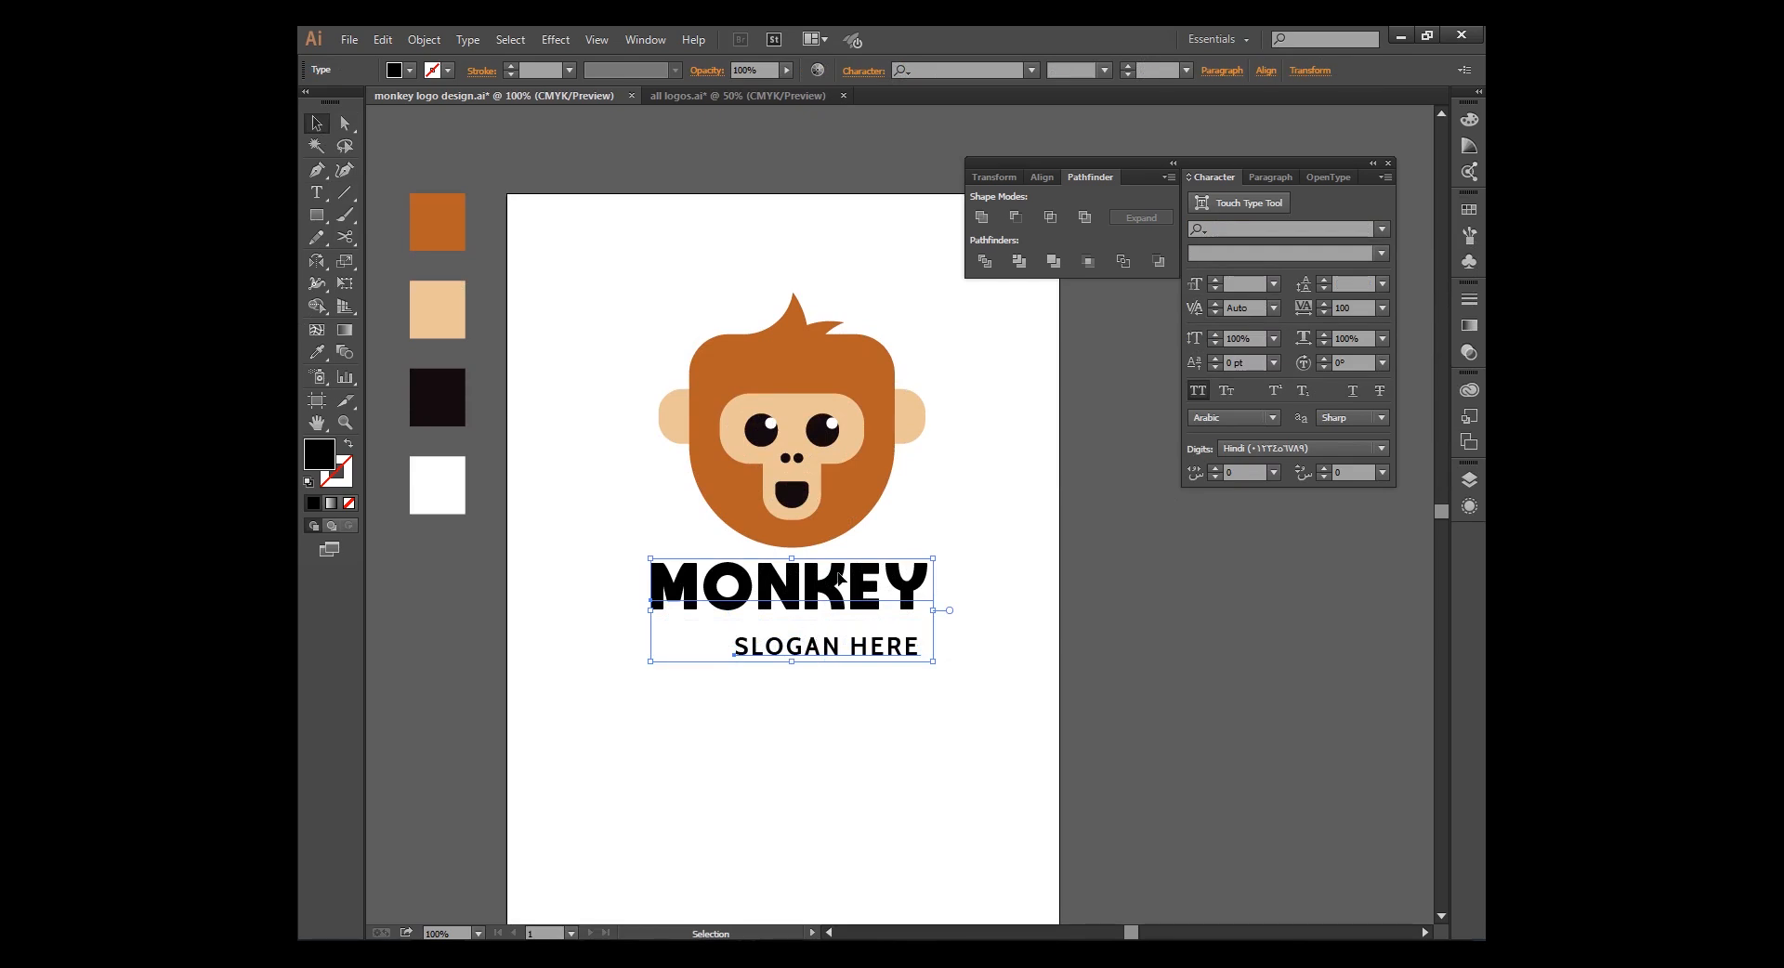
click(839, 590)
click(1265, 69)
click(1111, 119)
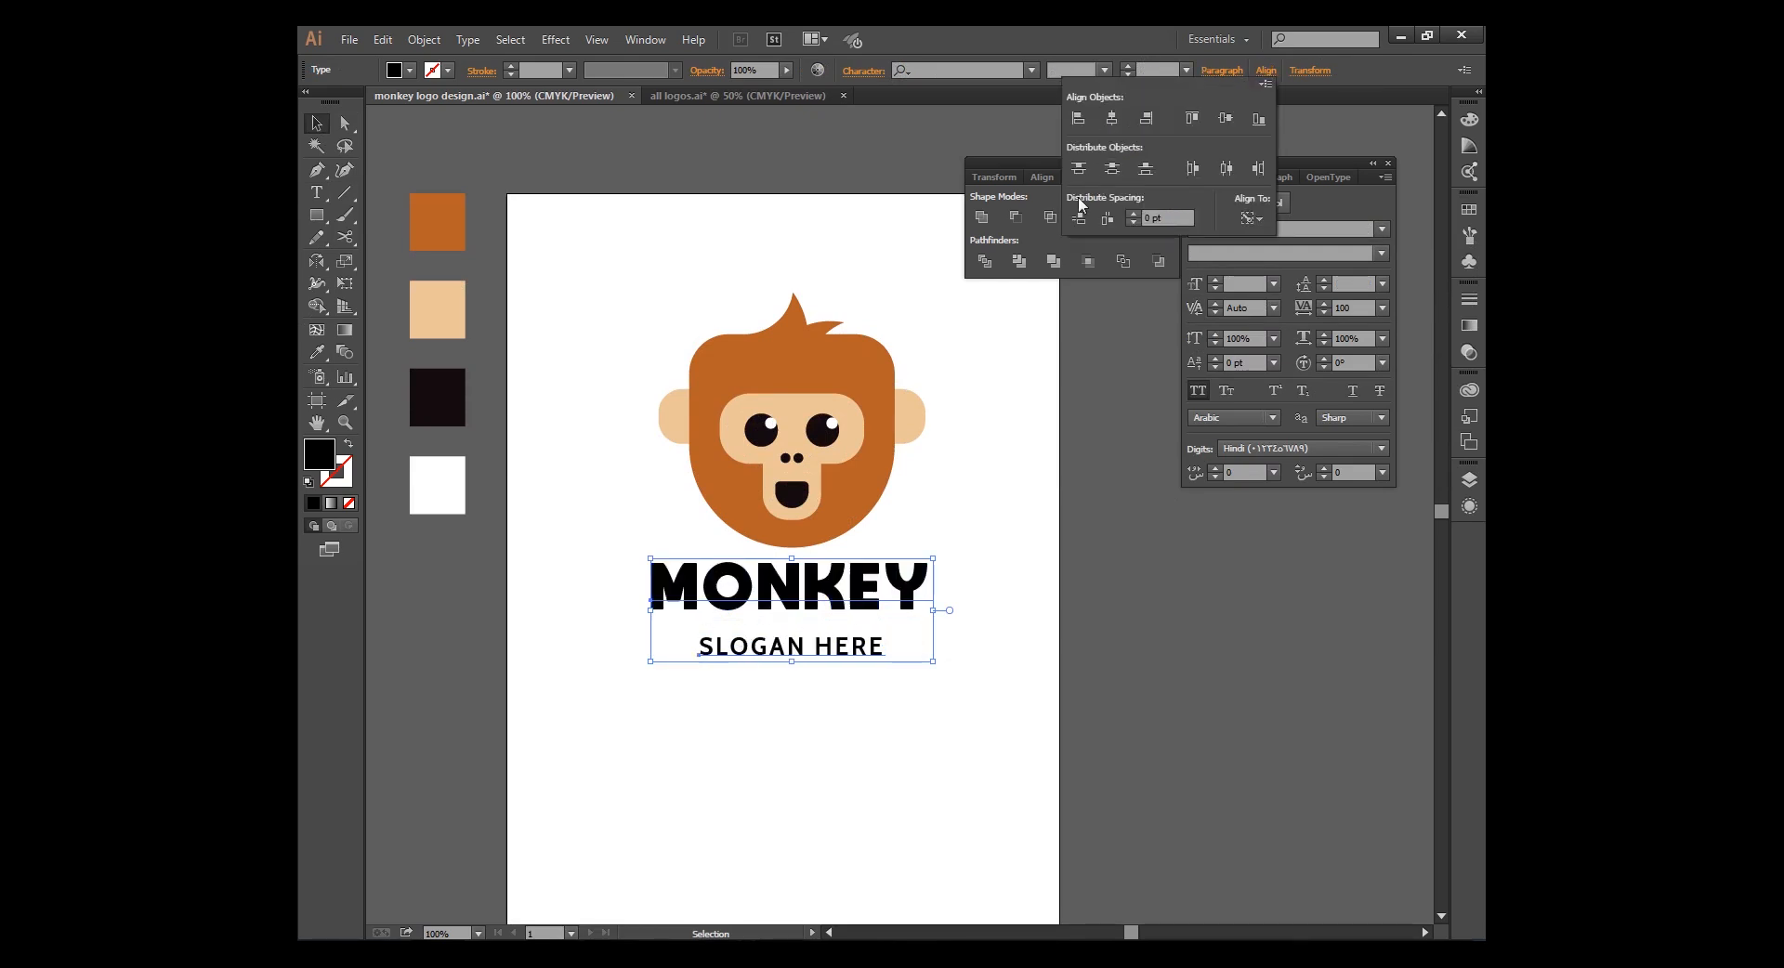
click(1167, 640)
drag(874, 646, 873, 628)
click(1328, 720)
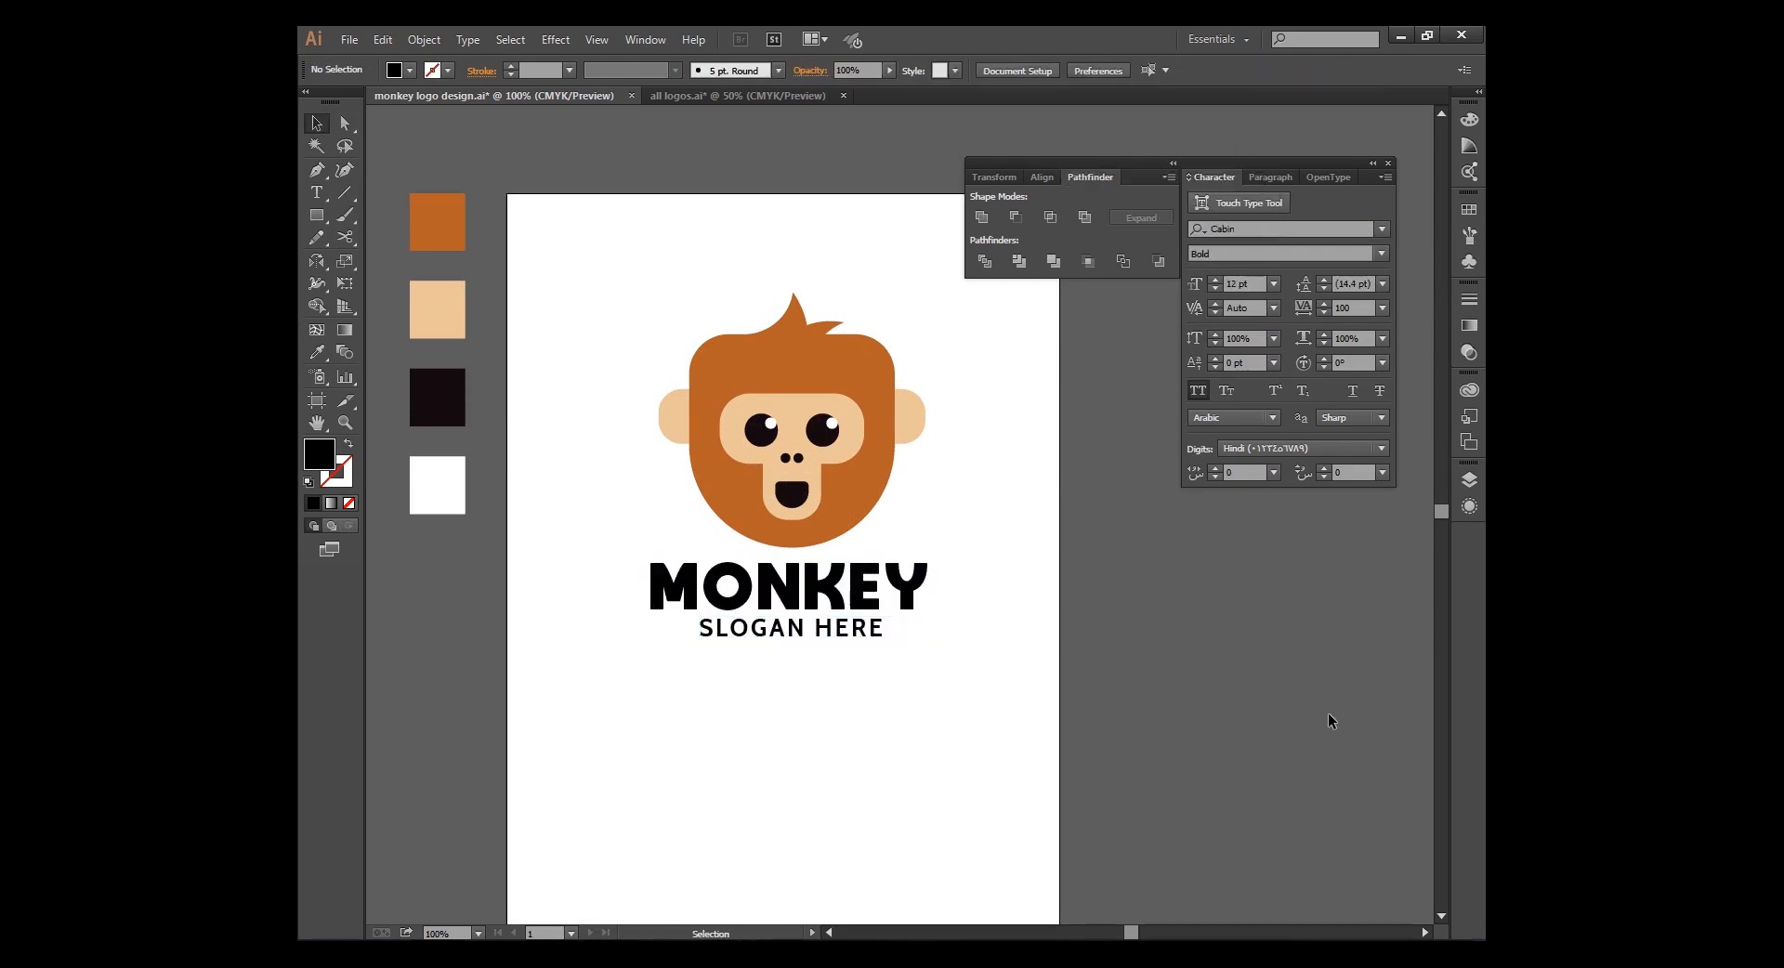
Recolour the slogan with the orange-brown sampled from the monkey's head
click(785, 636)
click(317, 353)
click(722, 359)
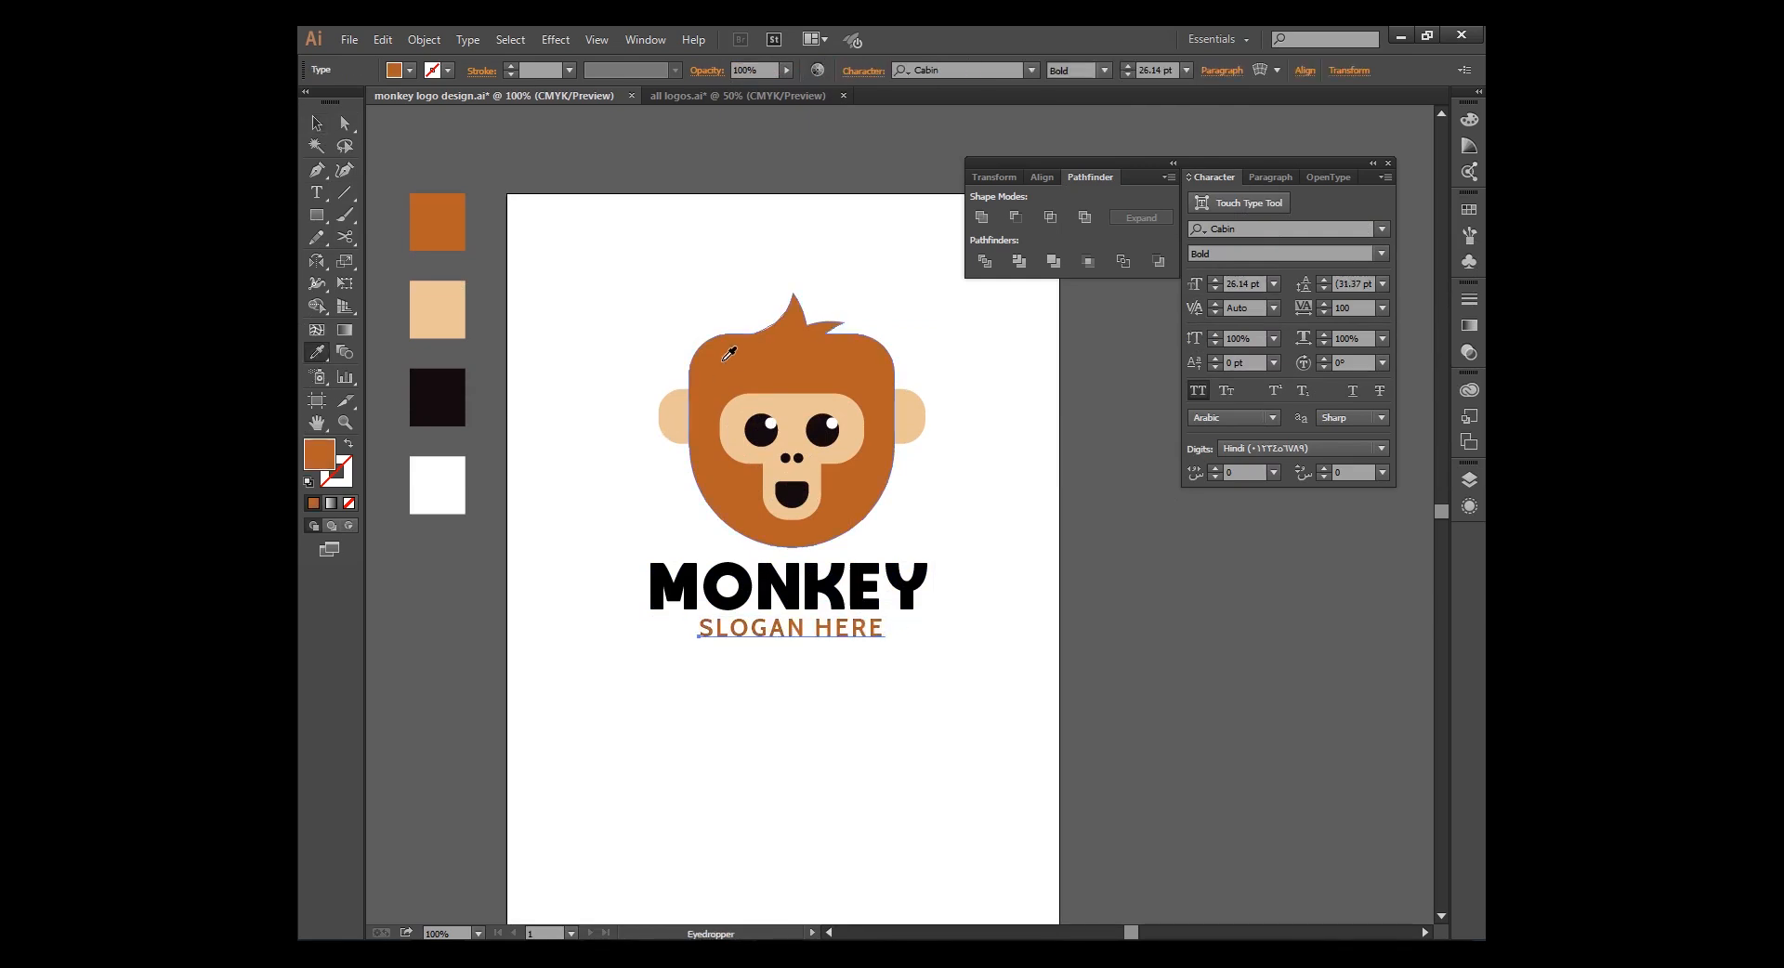
click(317, 122)
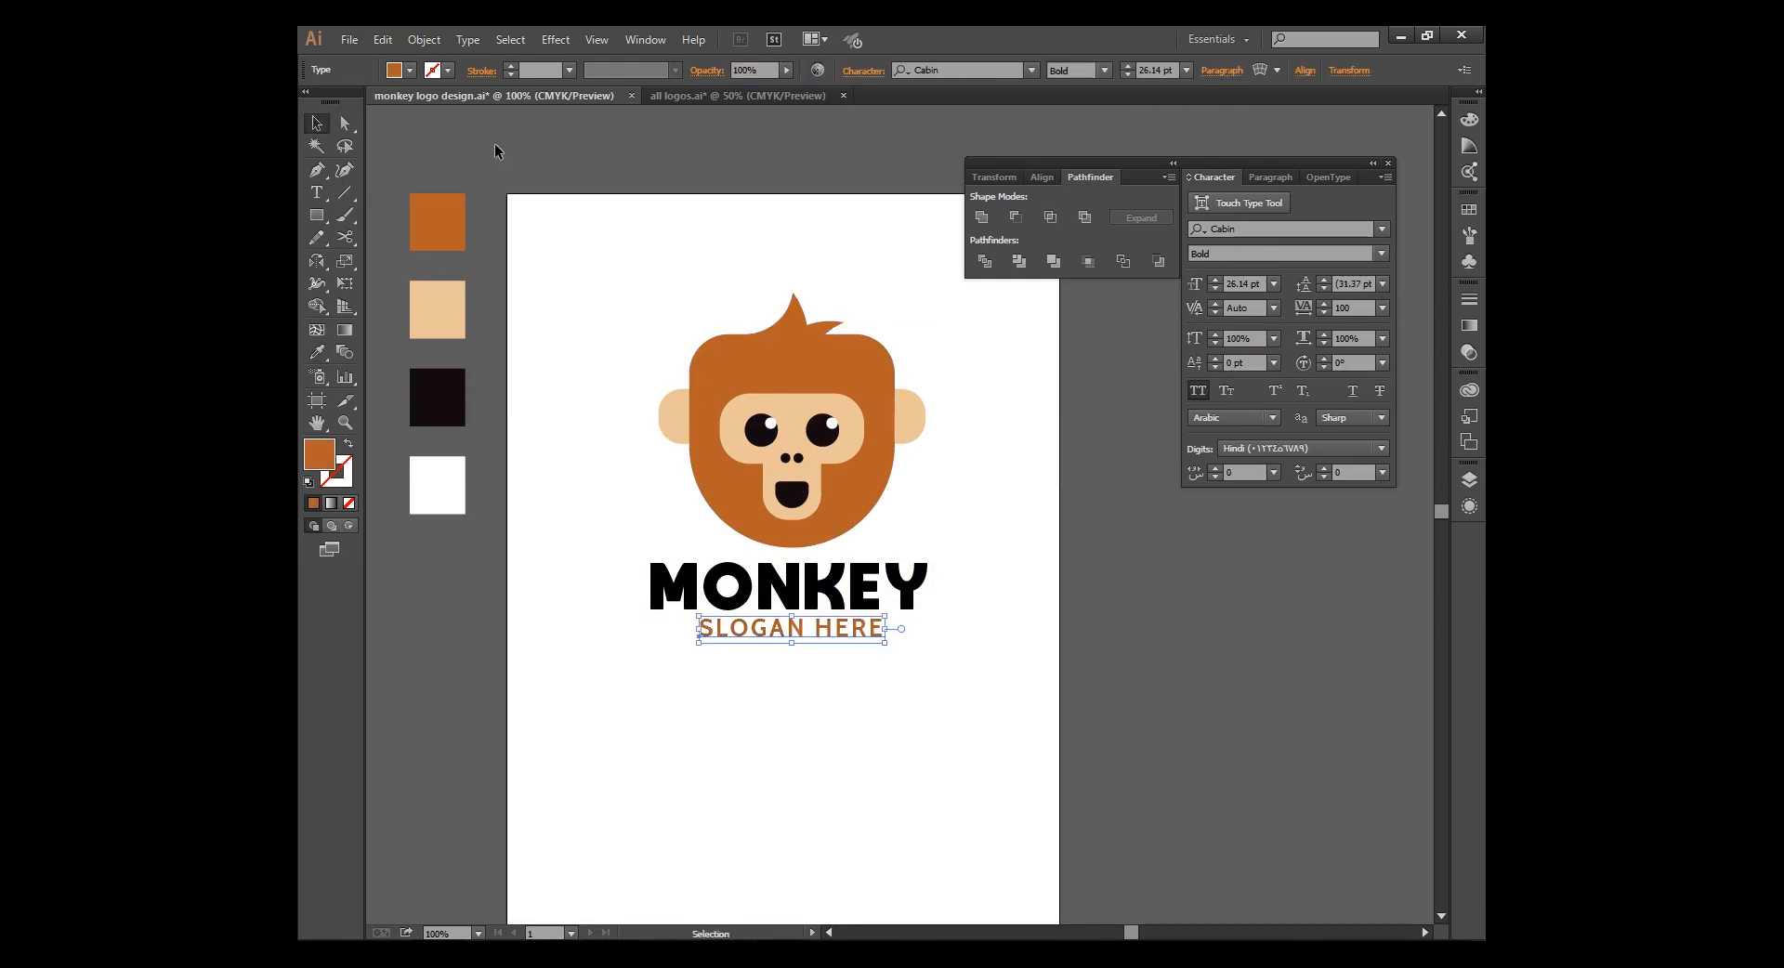
click(495, 154)
Group the monkey head, the MONKEY text and the slogan into one logo object
key(ctrl+minus)
drag(701, 348, 943, 615)
right_click(875, 506)
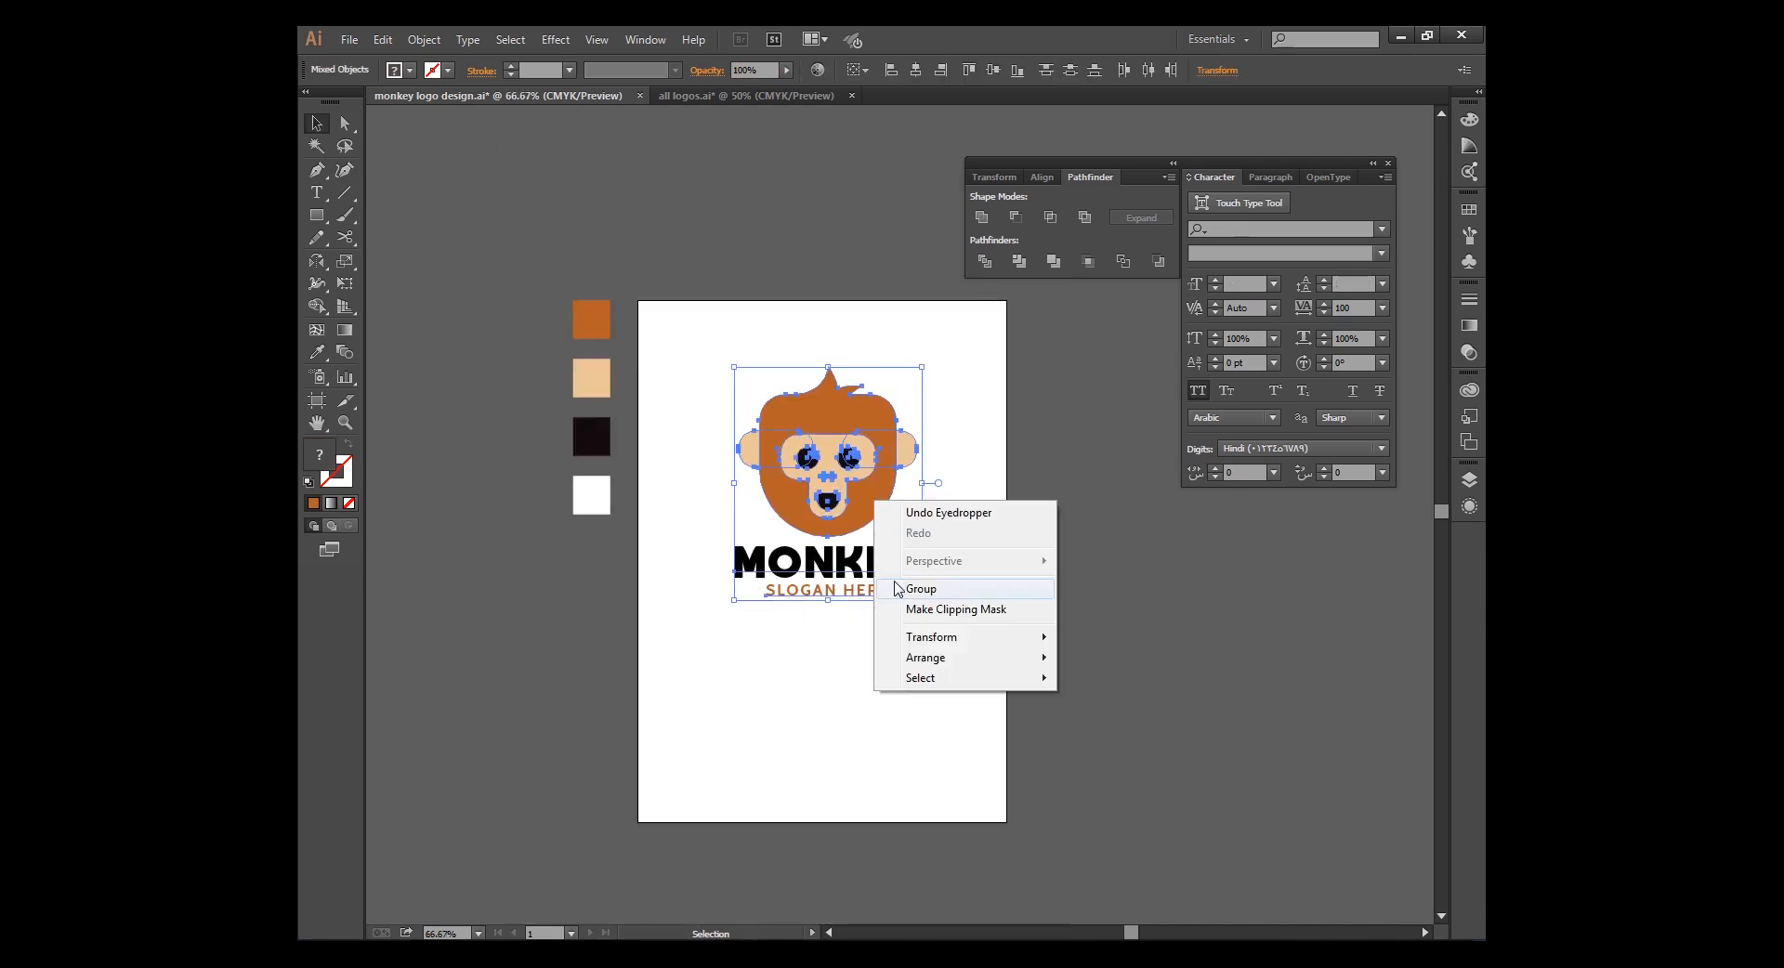
click(930, 591)
click(1150, 660)
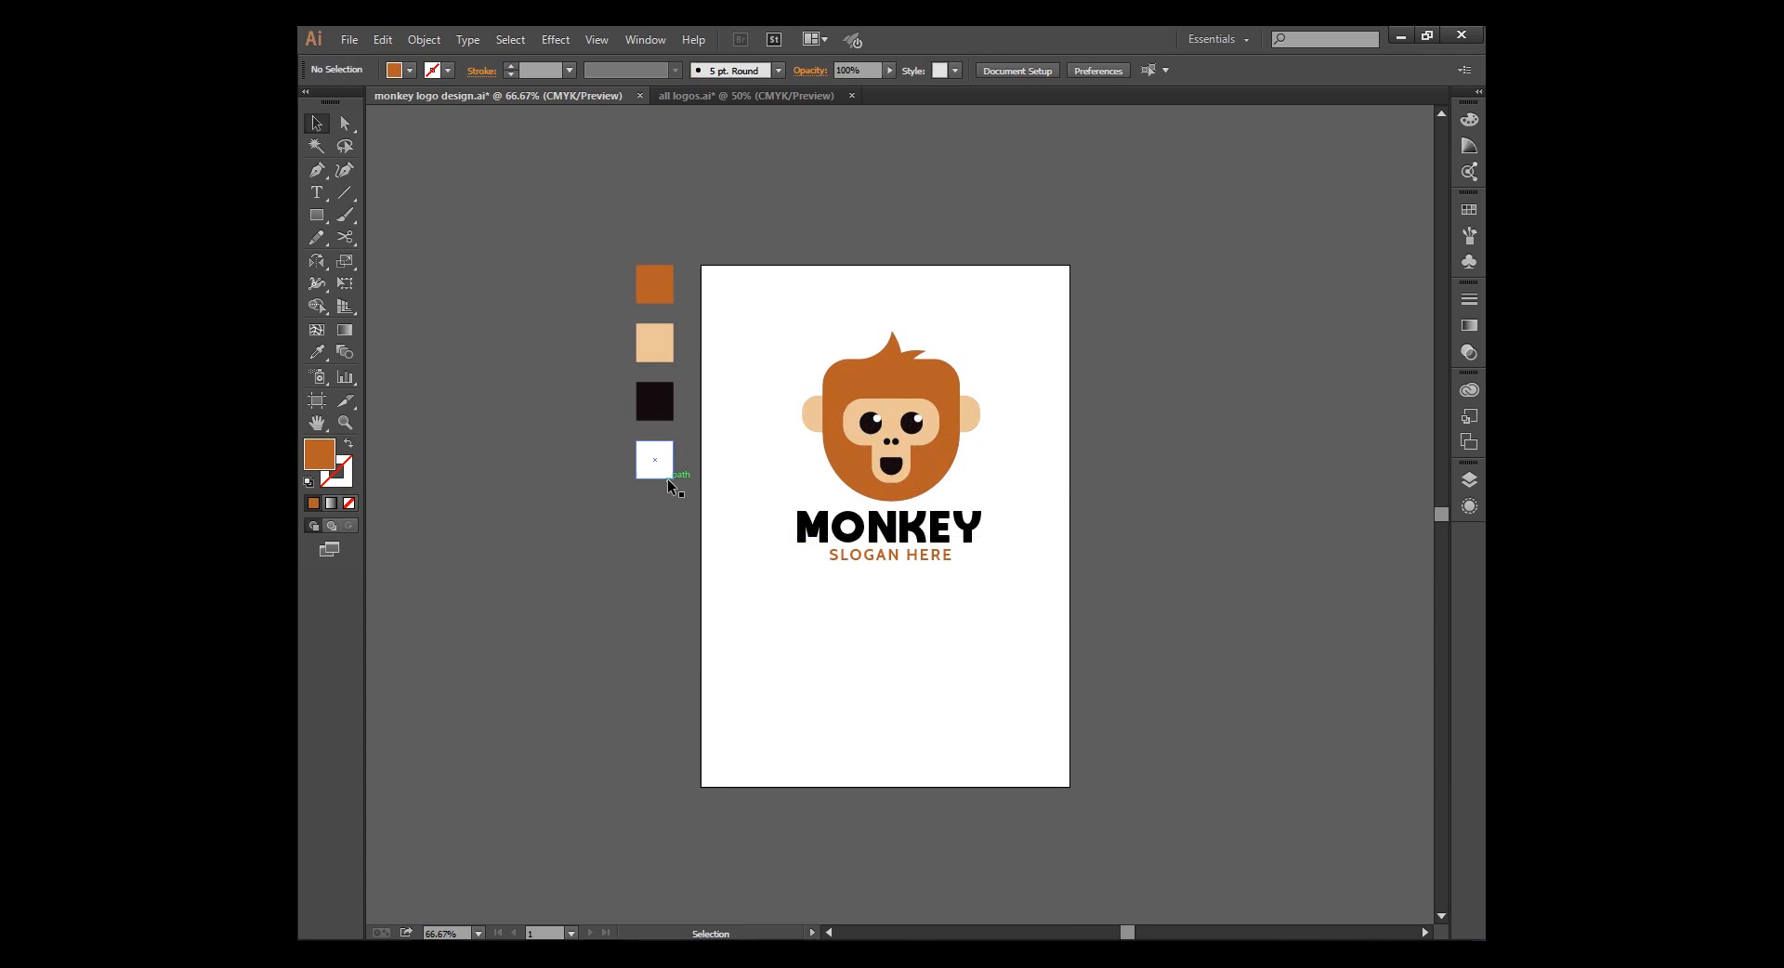
Draw a white rectangle covering the whole artboard and send it behind the logo
click(667, 478)
click(501, 406)
key(m)
drag(703, 263, 1070, 786)
key(v)
right_click(729, 434)
mouse_move(818, 698)
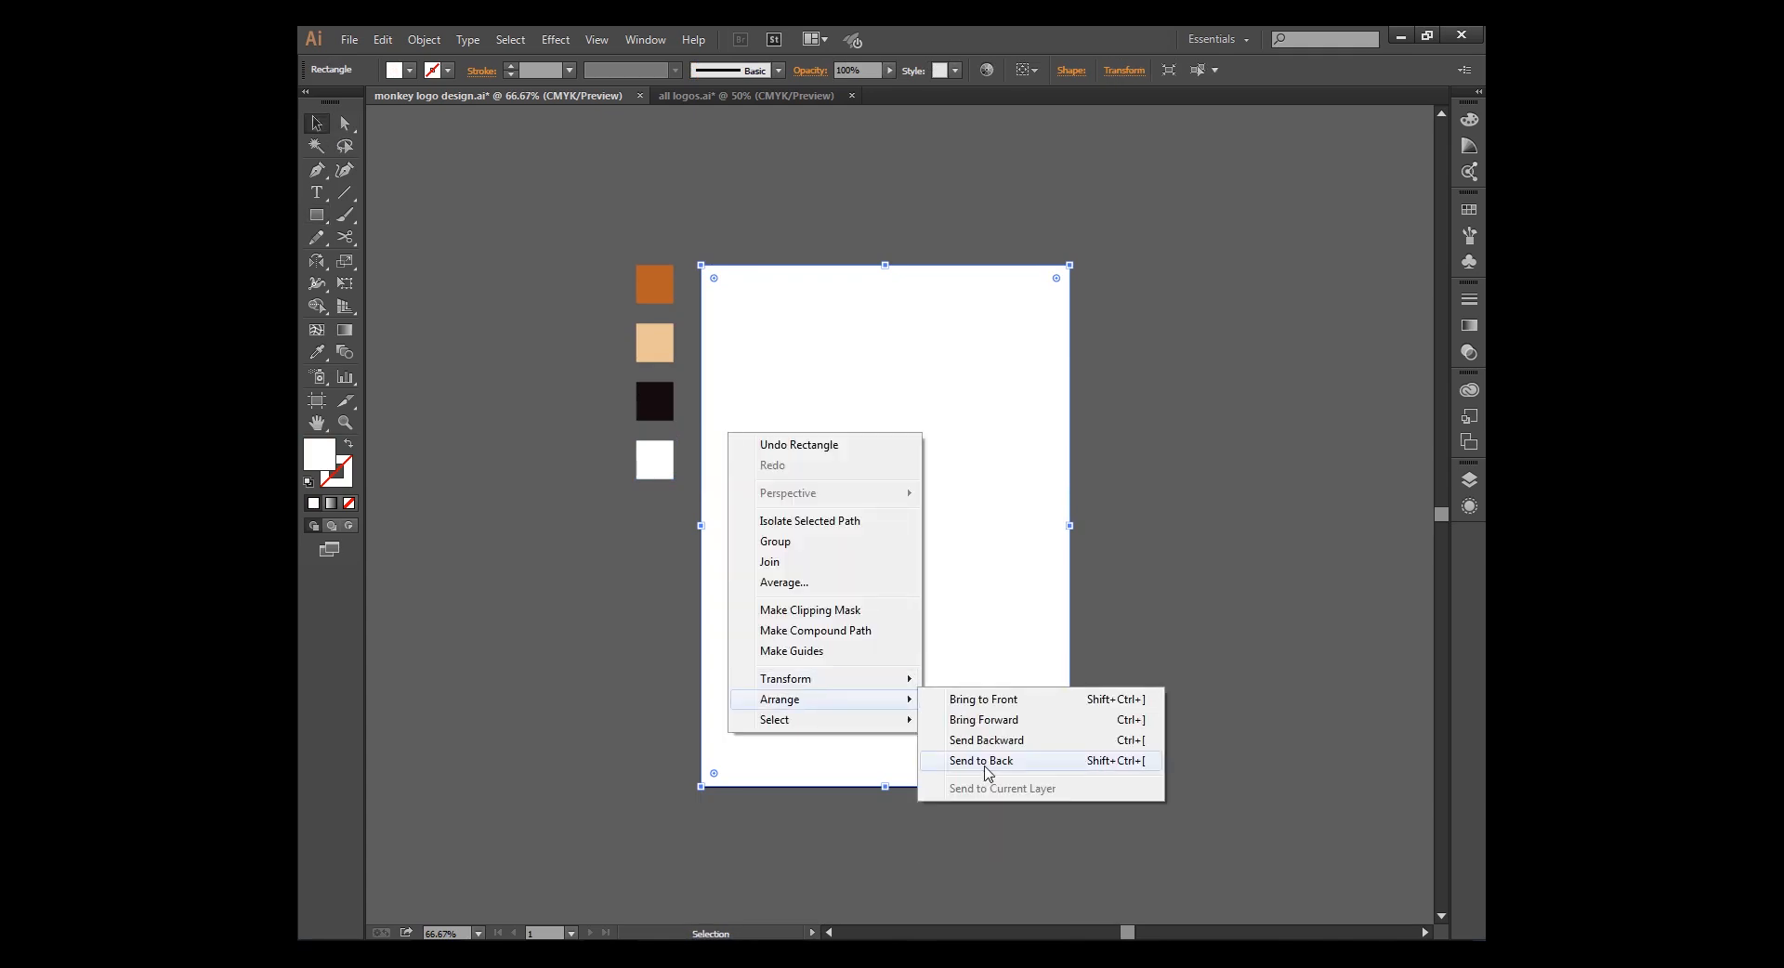
click(985, 763)
click(1251, 582)
Centre the logo group horizontally and vertically on the white background rectangle
click(920, 463)
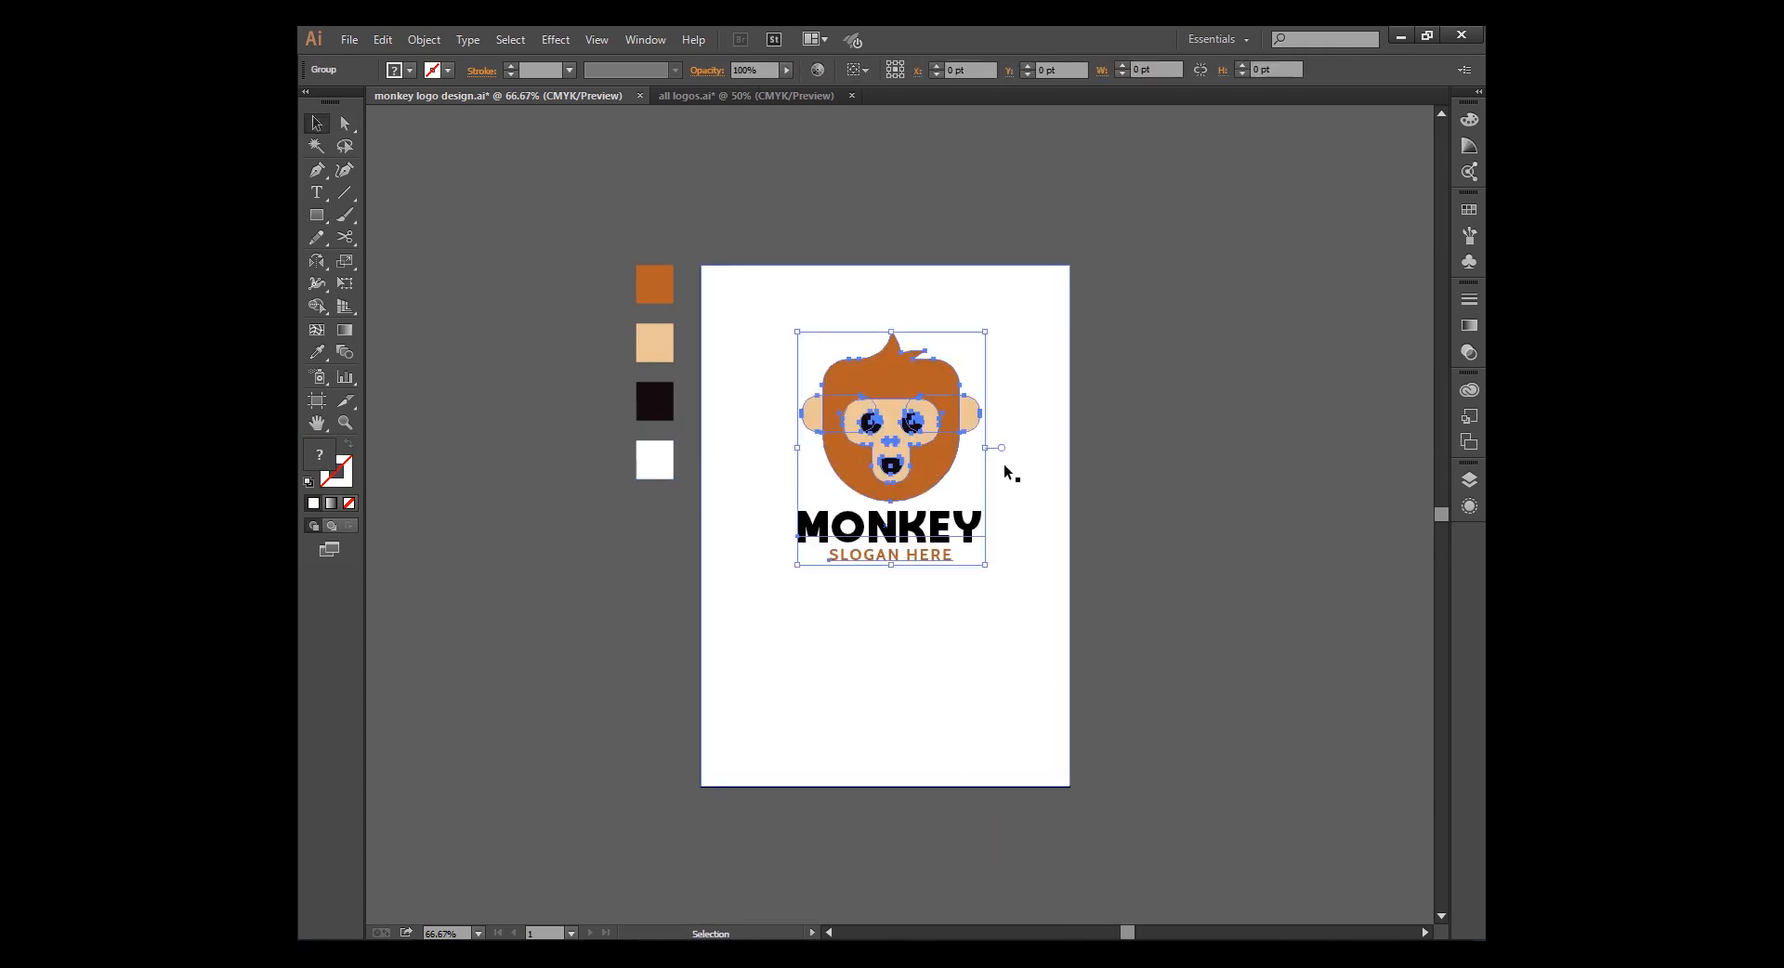
shift+click(1009, 461)
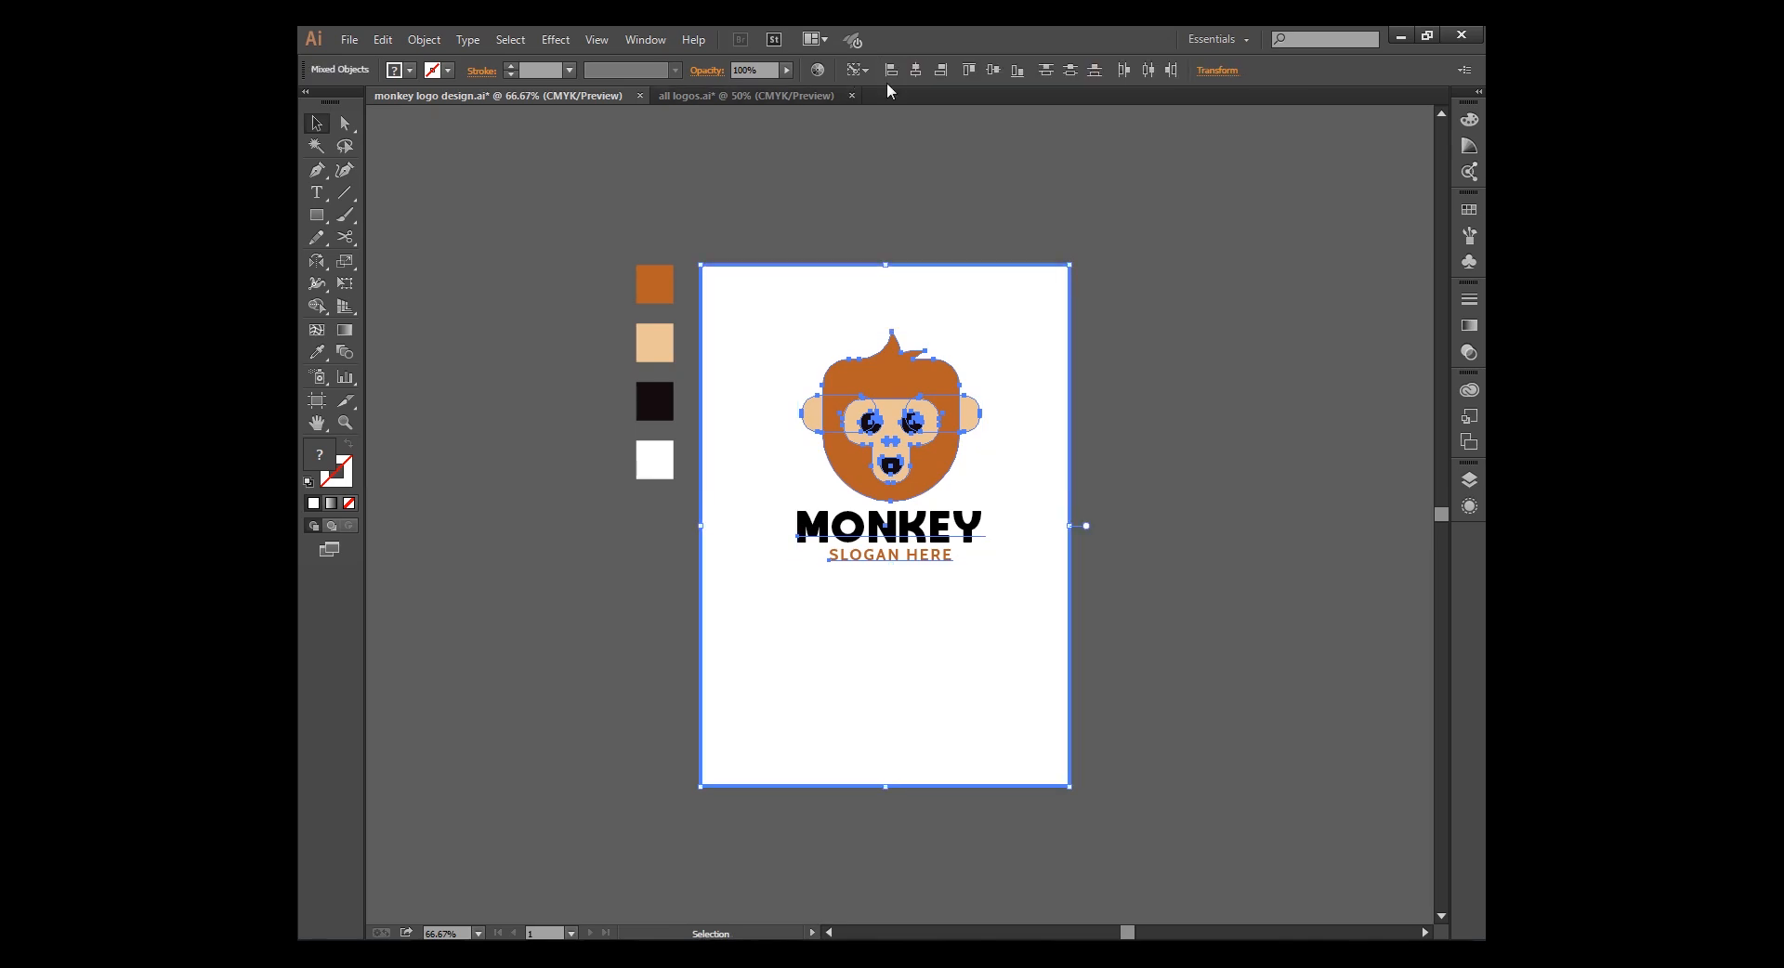
click(914, 70)
click(992, 71)
click(1158, 362)
drag(488, 318, 474, 307)
key(ctrl+plus)
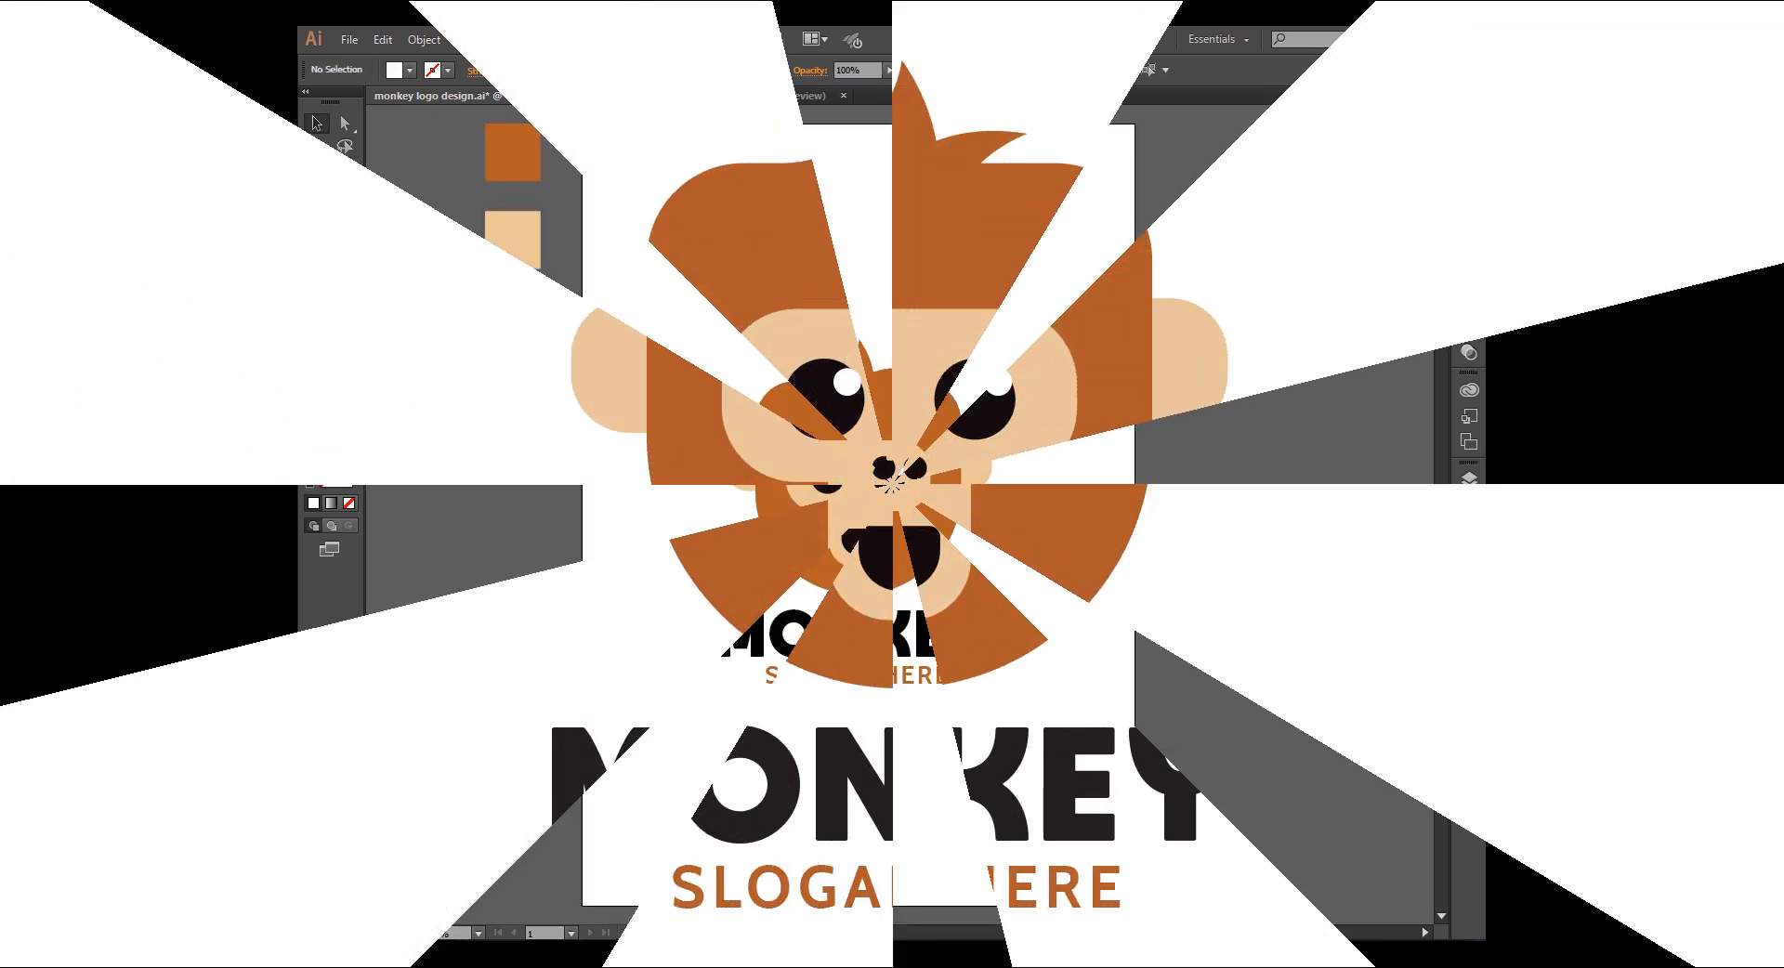